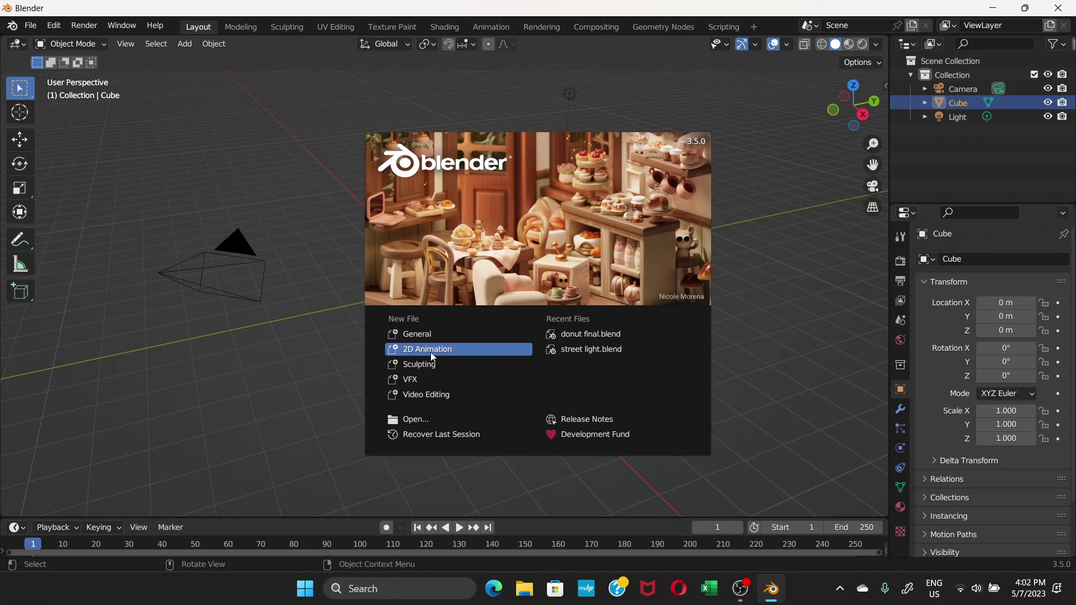
Create a new file from the 2D Animation template
key("Return")
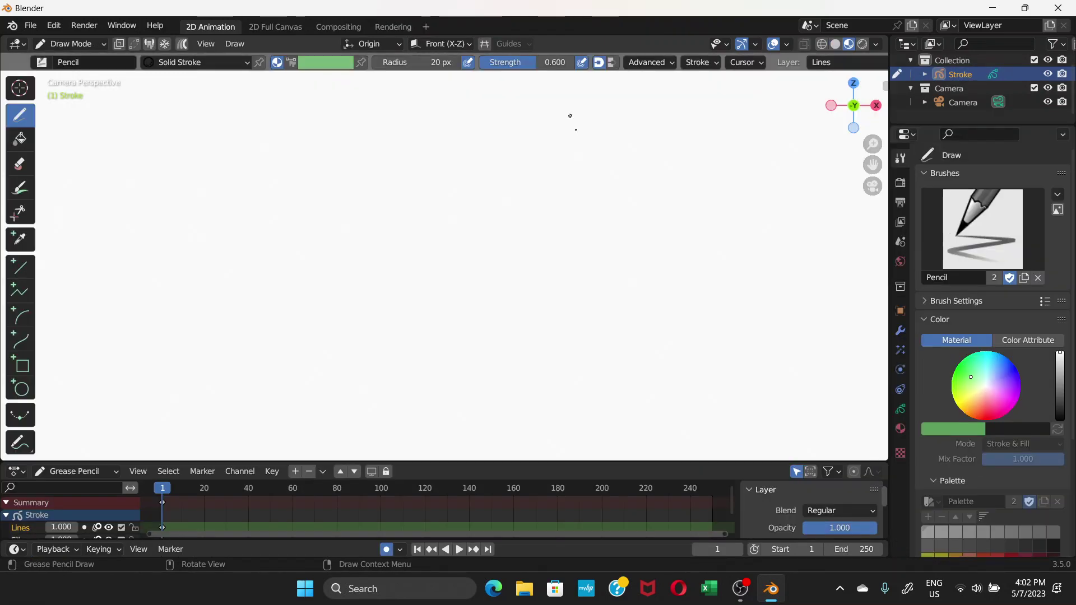
scroll(903, 99, "up", 1)
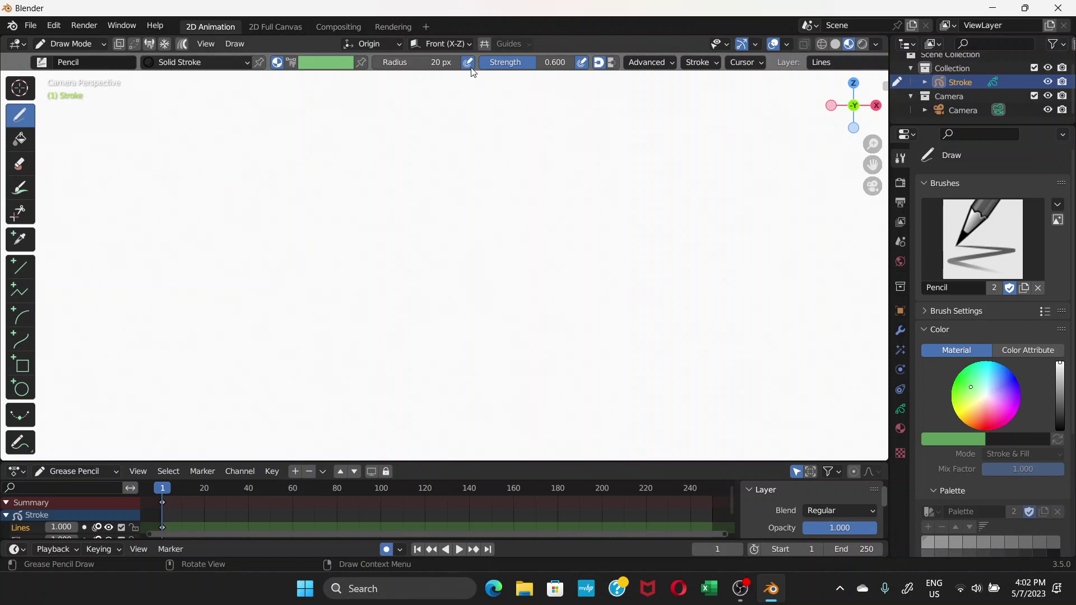
left_click(30, 27)
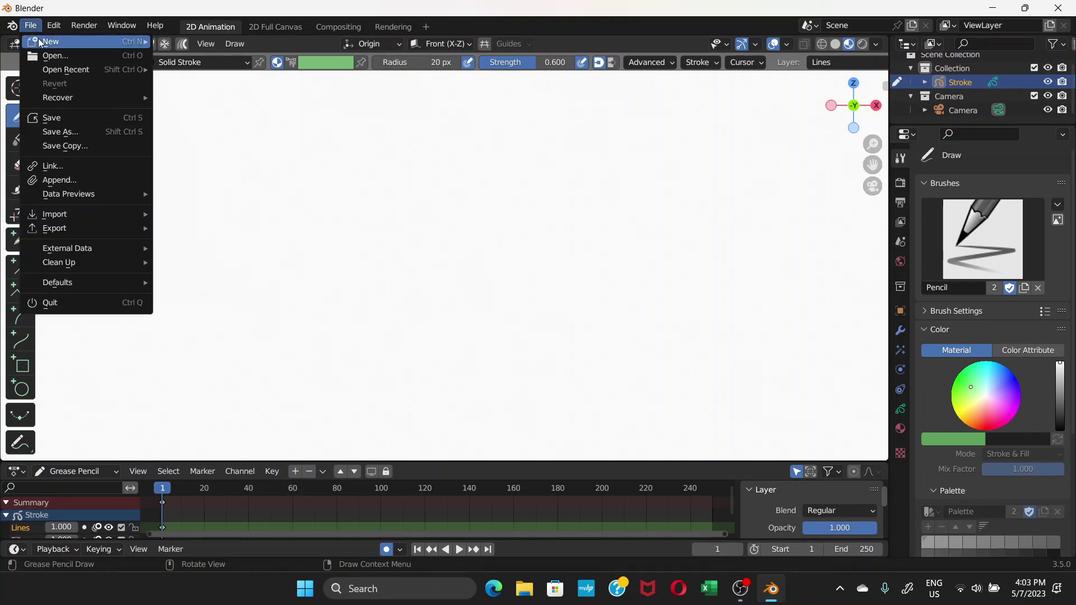
mouse_move(73, 41)
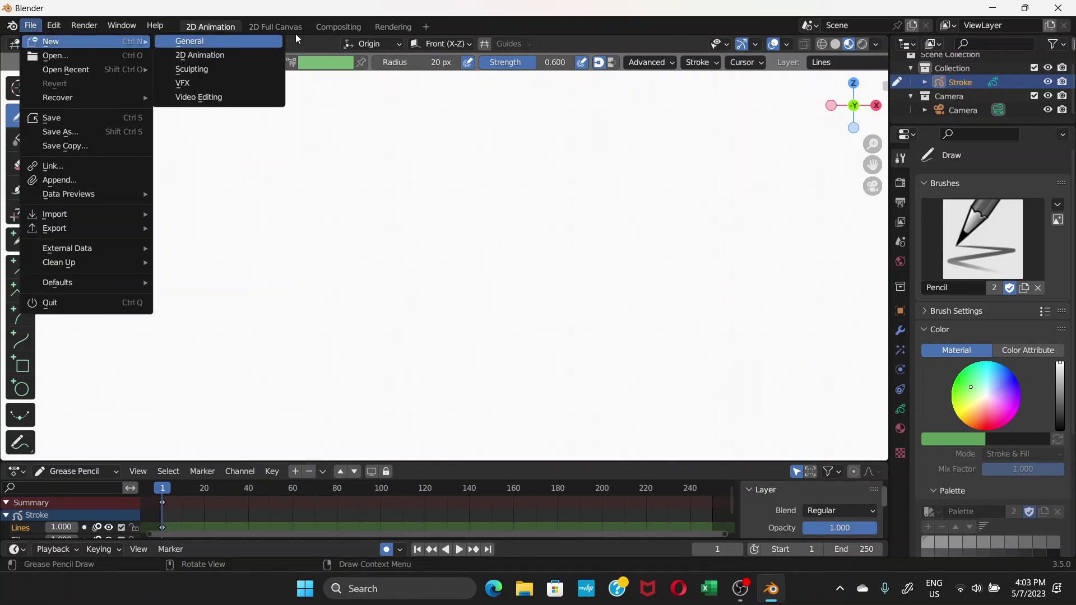
left_click(203, 56)
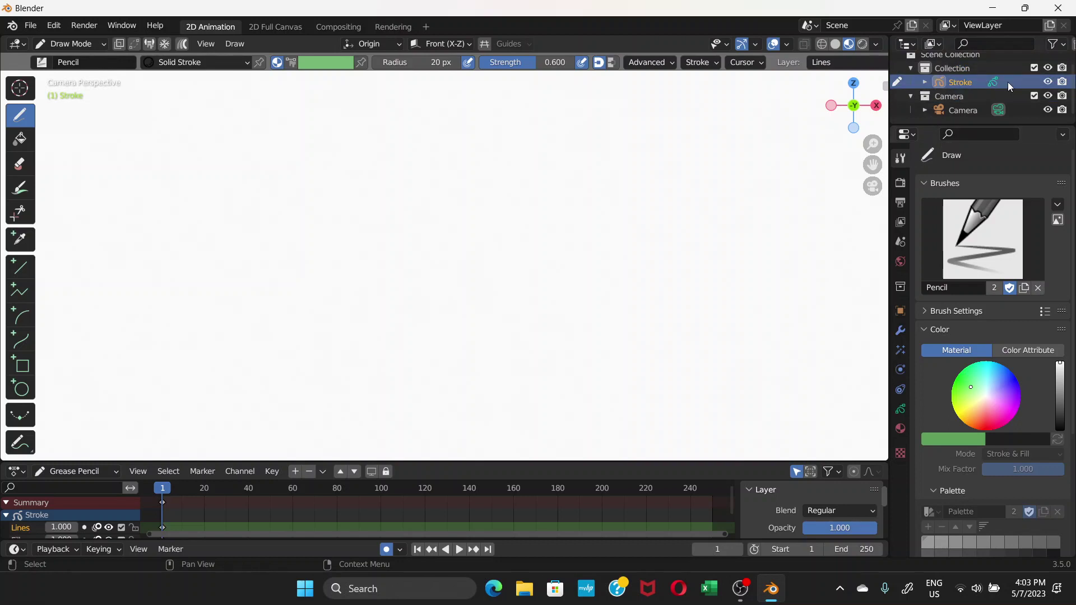
Delete the default Stroke object from the scene
key("Delete")
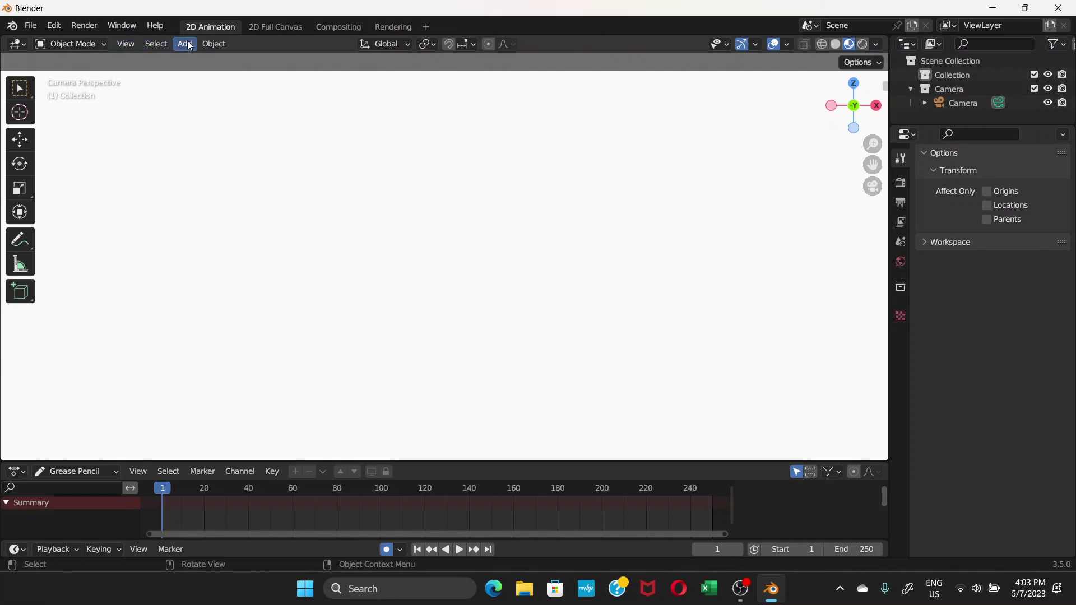
left_click(104, 44)
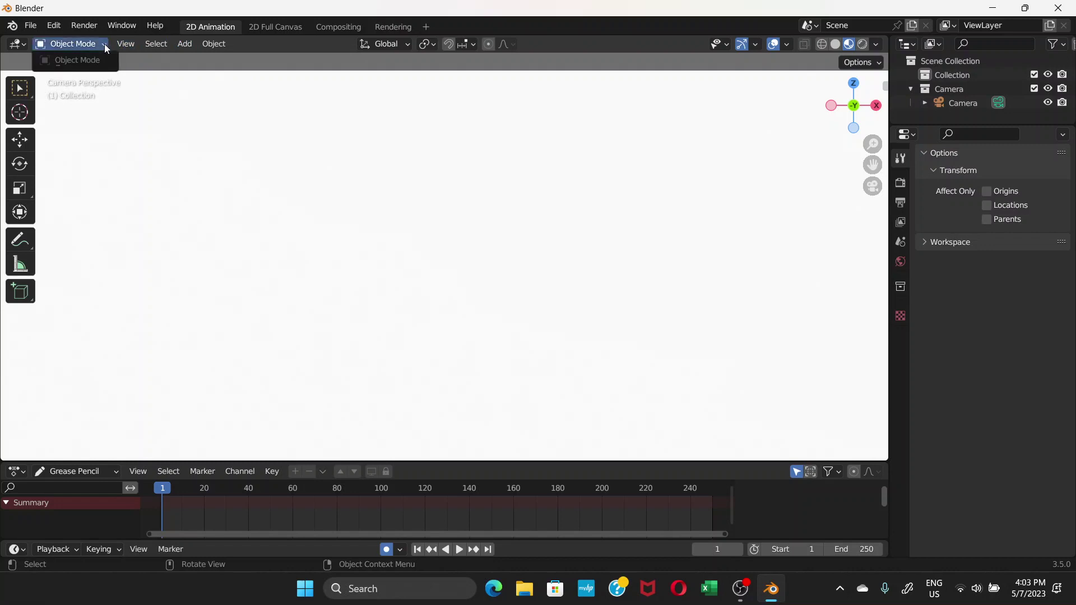
mouse_move(185, 46)
left_click(102, 42)
left_click(62, 42)
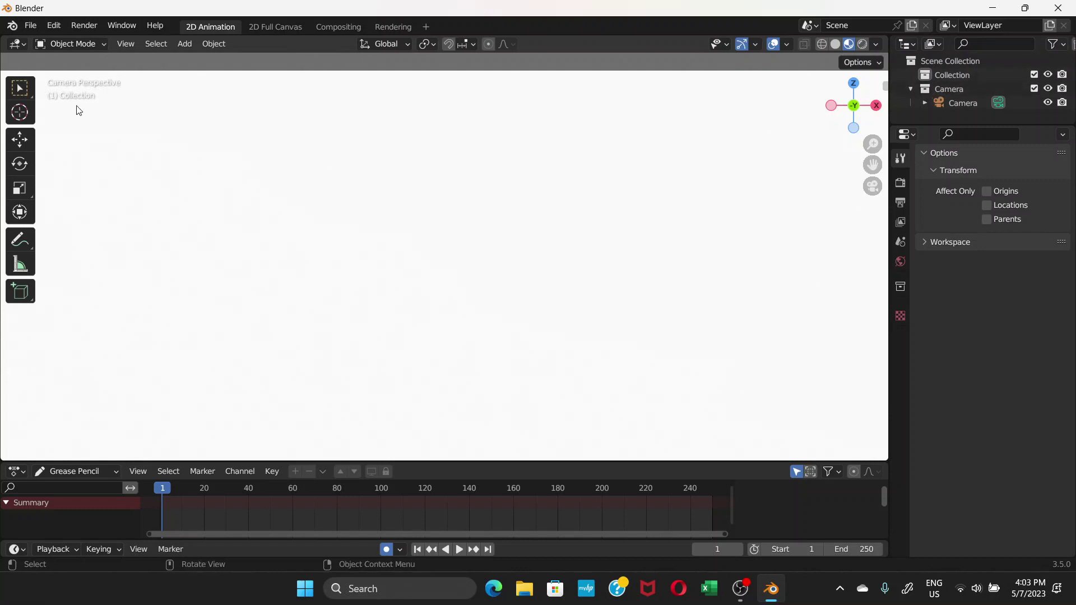
left_click(99, 43)
Add a blank Grease Pencil object and bring the whole camera frame into view
left_click(184, 48)
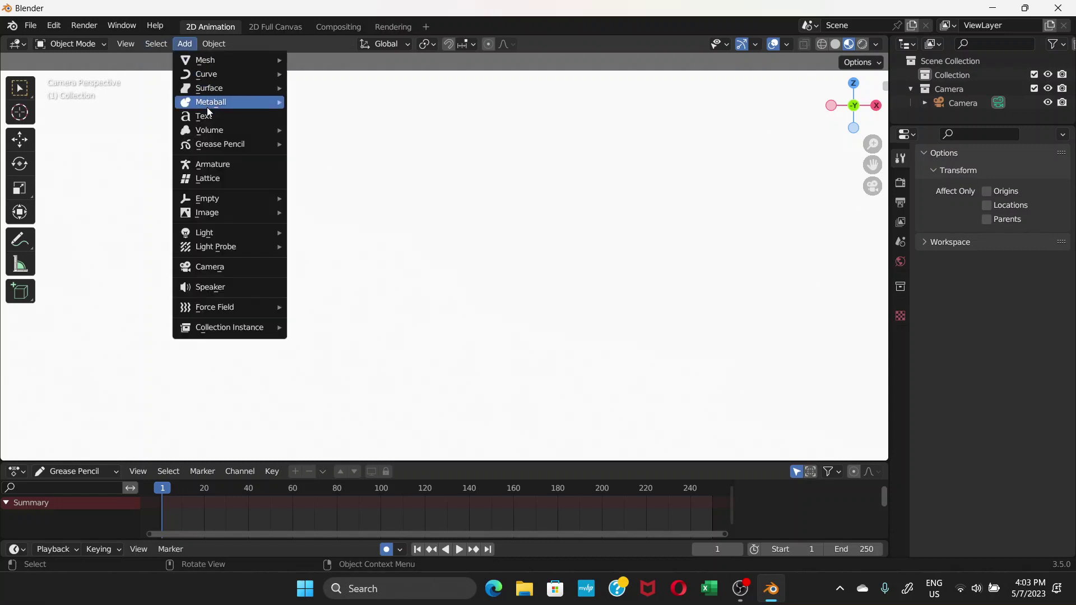
mouse_move(219, 146)
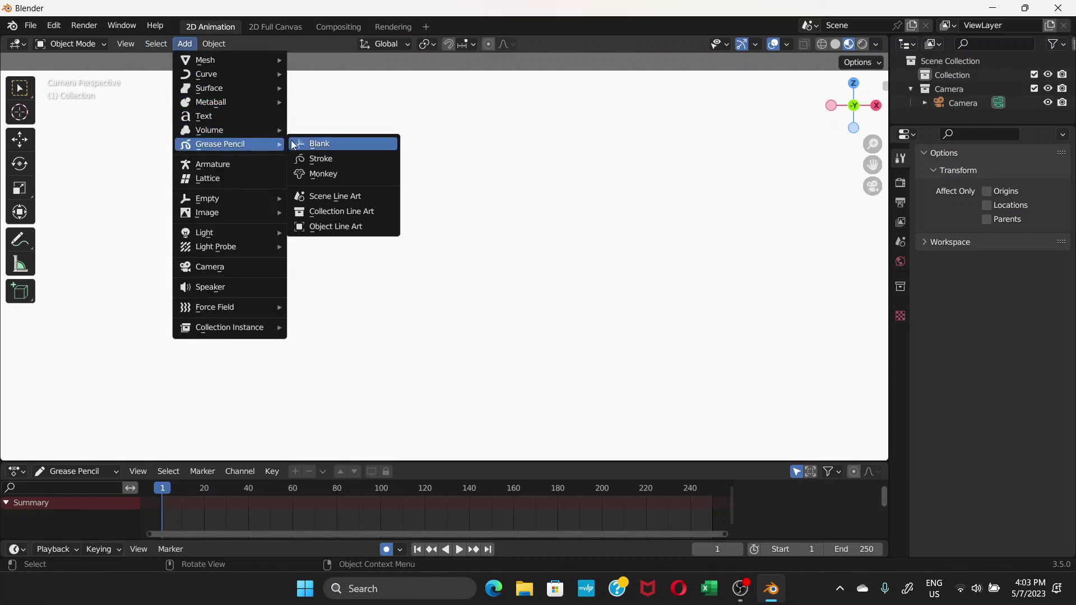
left_click(311, 145)
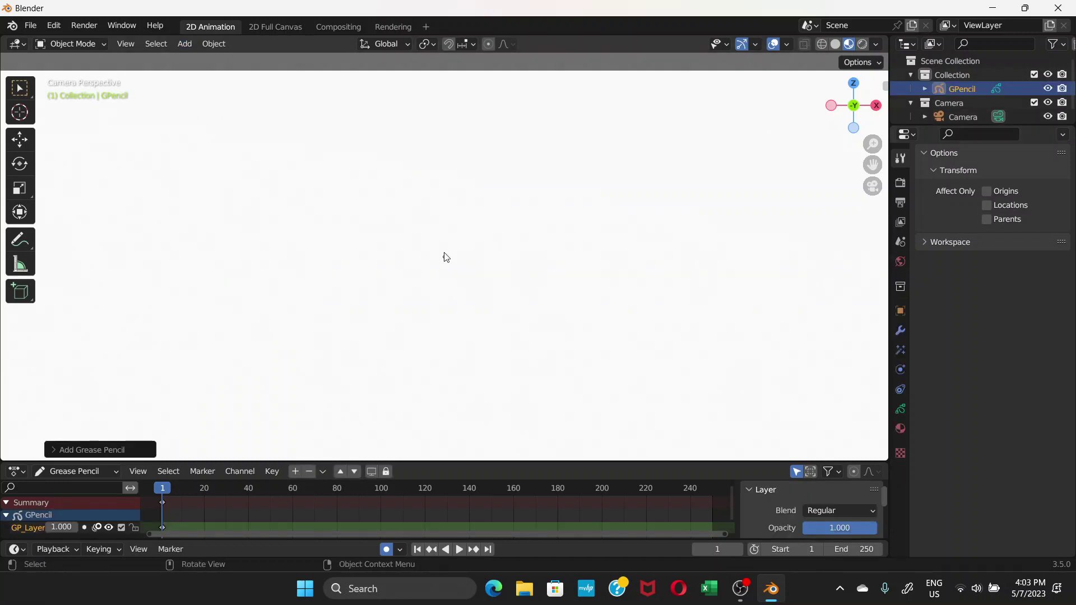
scroll(446, 257, "down", 1)
scroll(446, 257, "down", 1)
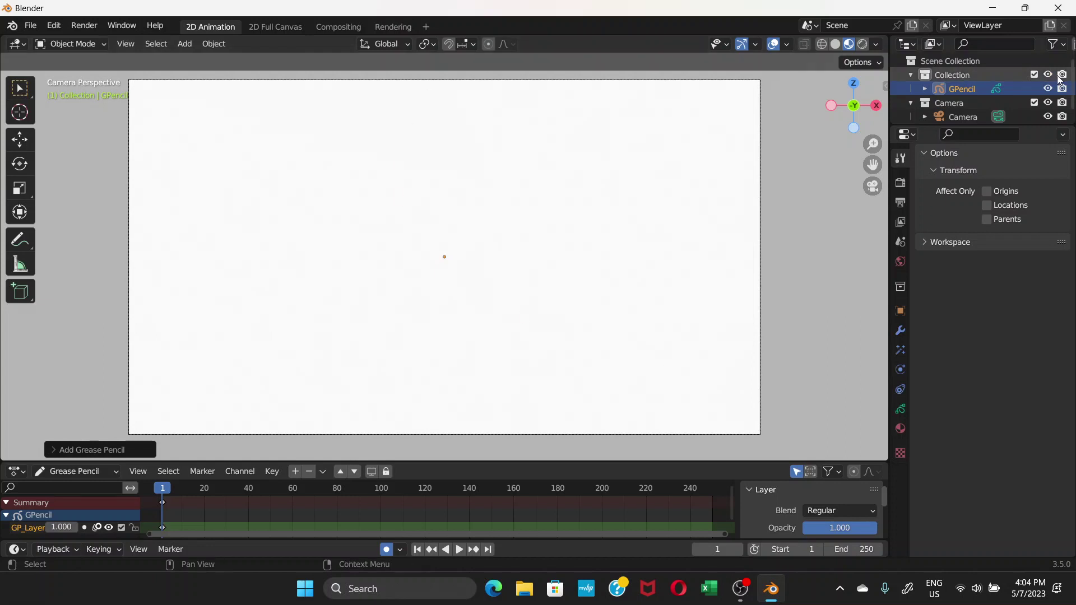
Rename the Grease Pencil object's only layer to Sky
left_click(982, 92)
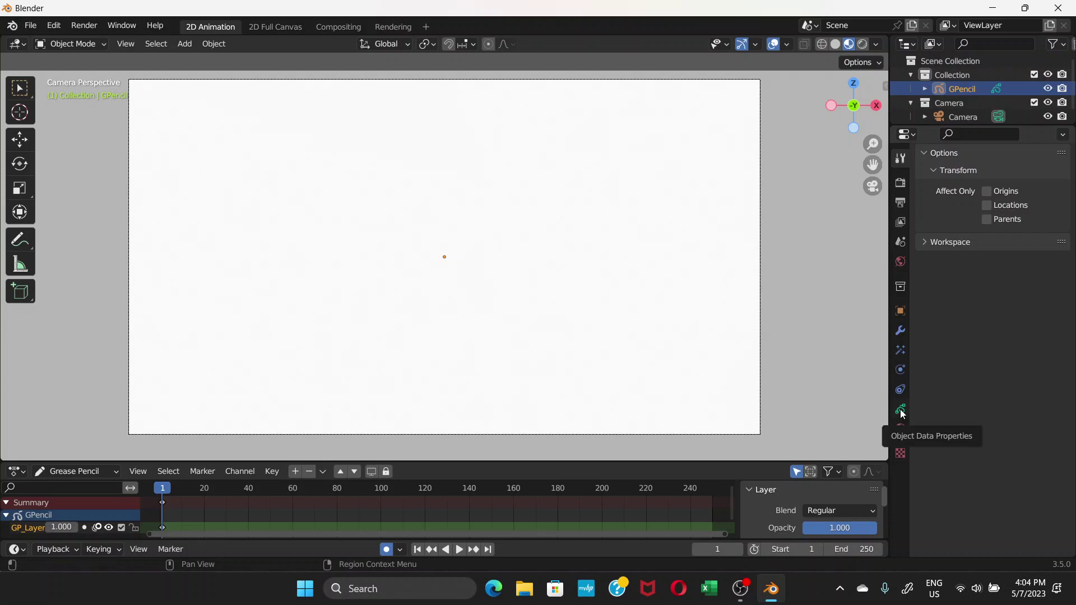
left_click(901, 411)
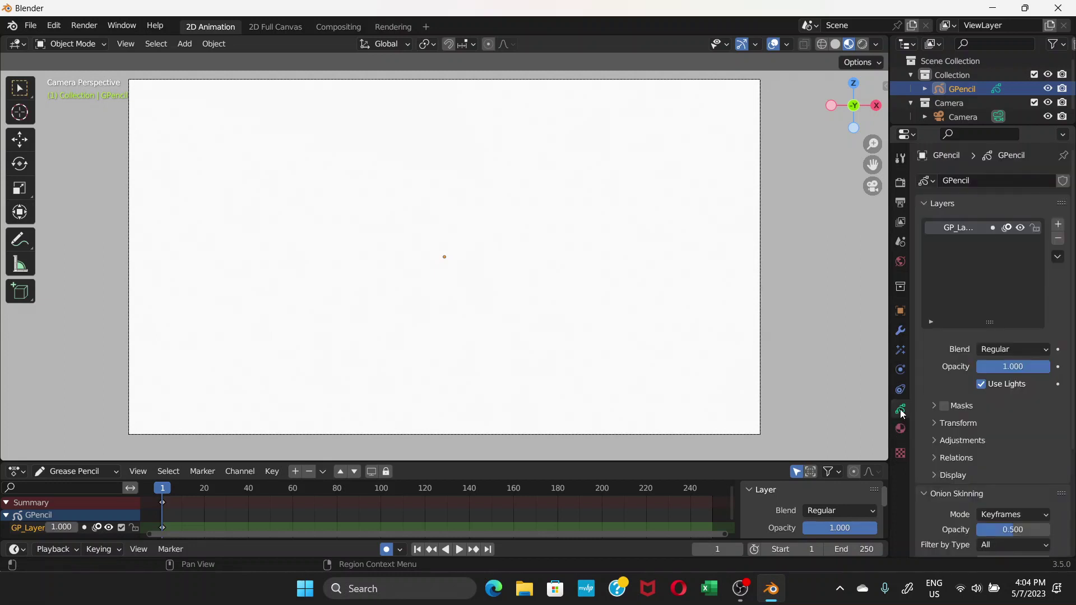
double_click(962, 233)
type("Sky")
key("Return")
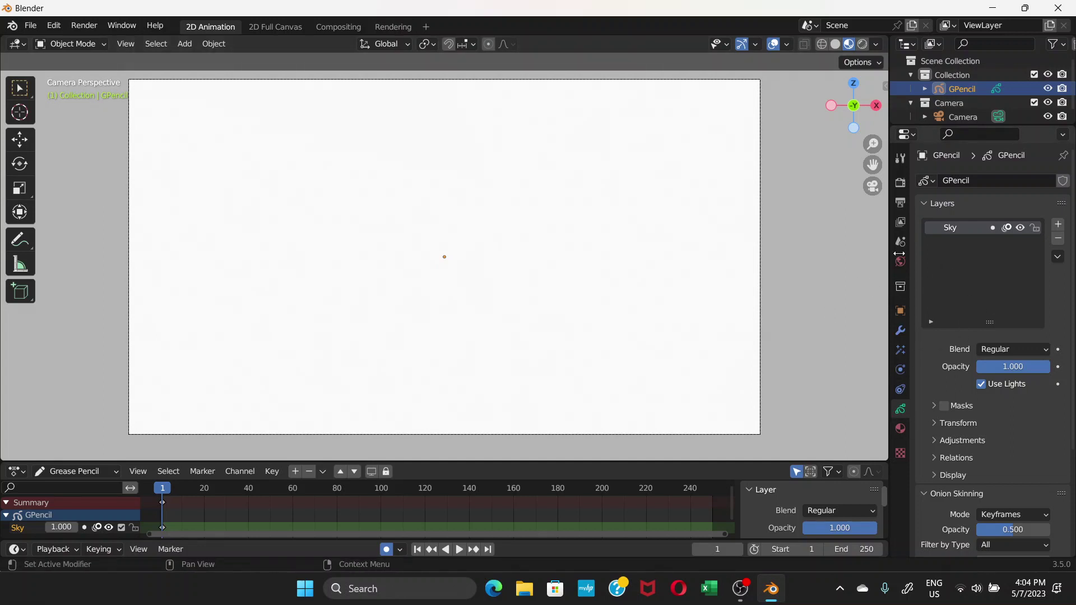
Remove the Black material from the Grease Pencil object and create a new material in its place
left_click(900, 433)
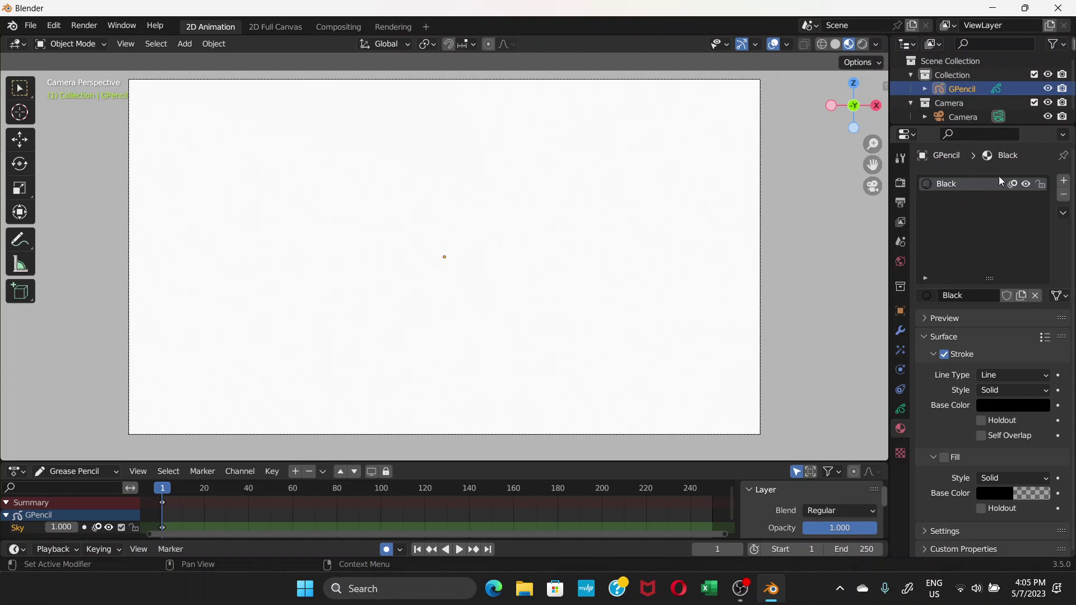
left_click(1064, 197)
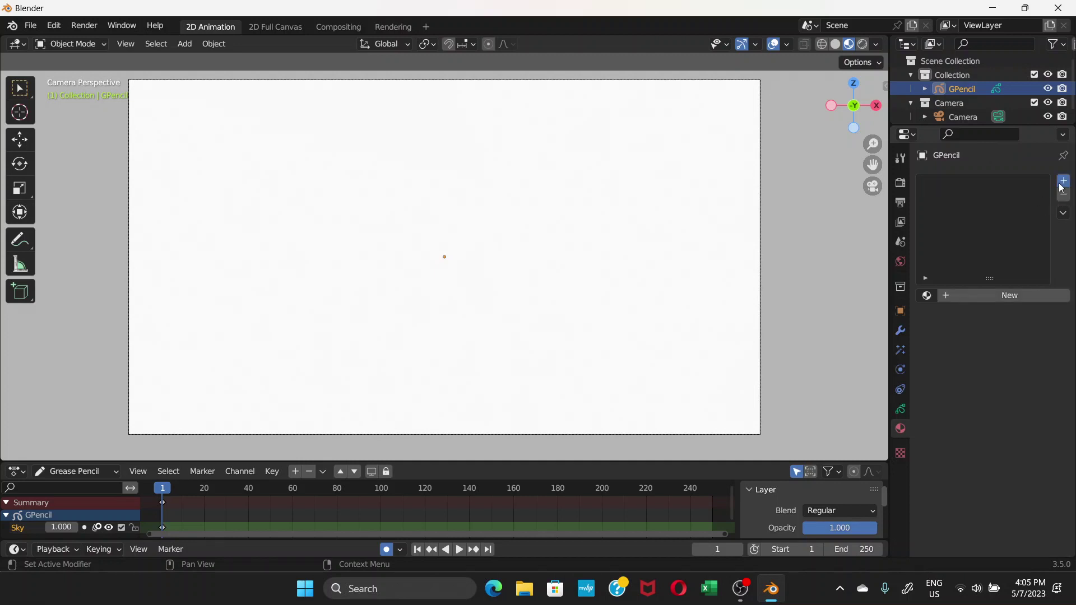
left_click(1061, 185)
left_click(964, 295)
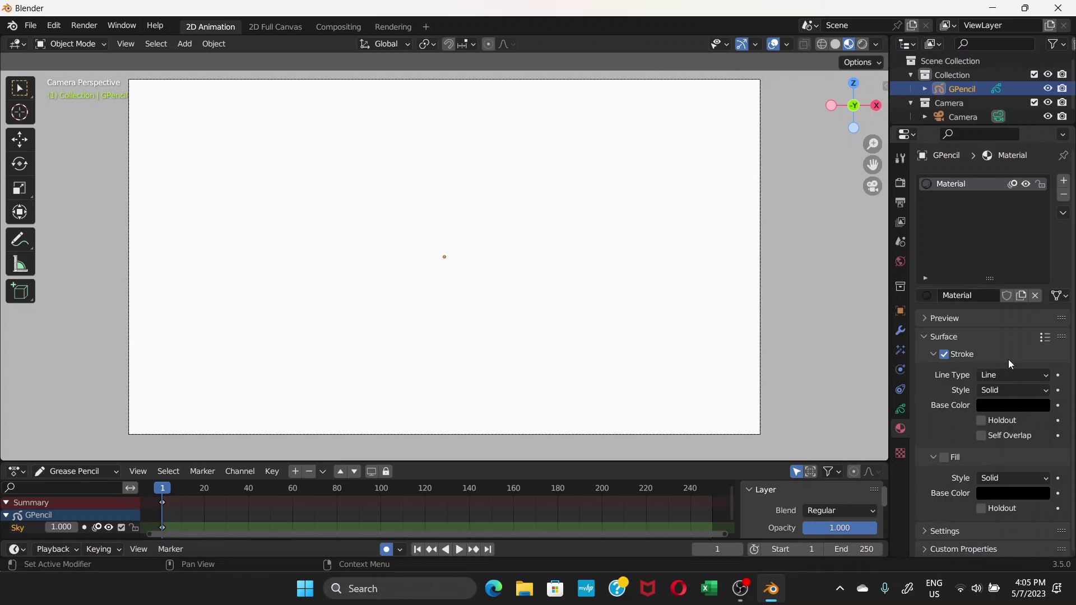
Turn off the new material's stroke, enable its fill and set the fill base color to dark blue
left_click(951, 358)
left_click(944, 458)
left_click(1004, 493)
mouse_move(1040, 350)
left_mouse_down()
mouse_move(1039, 329)
mouse_move(1004, 305)
left_mouse_up()
left_click(991, 309)
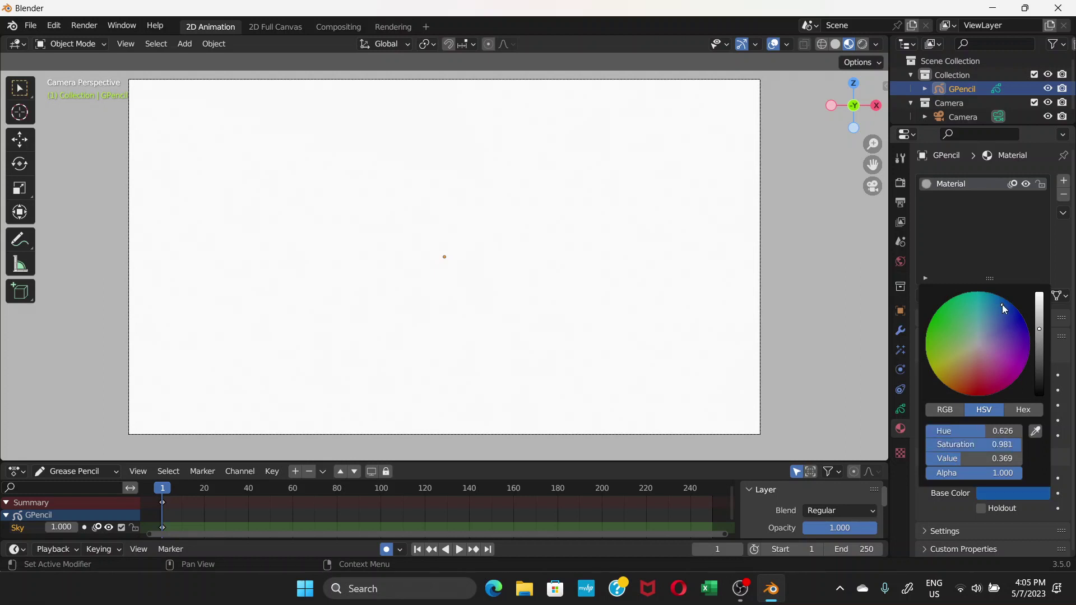
left_click(1044, 352)
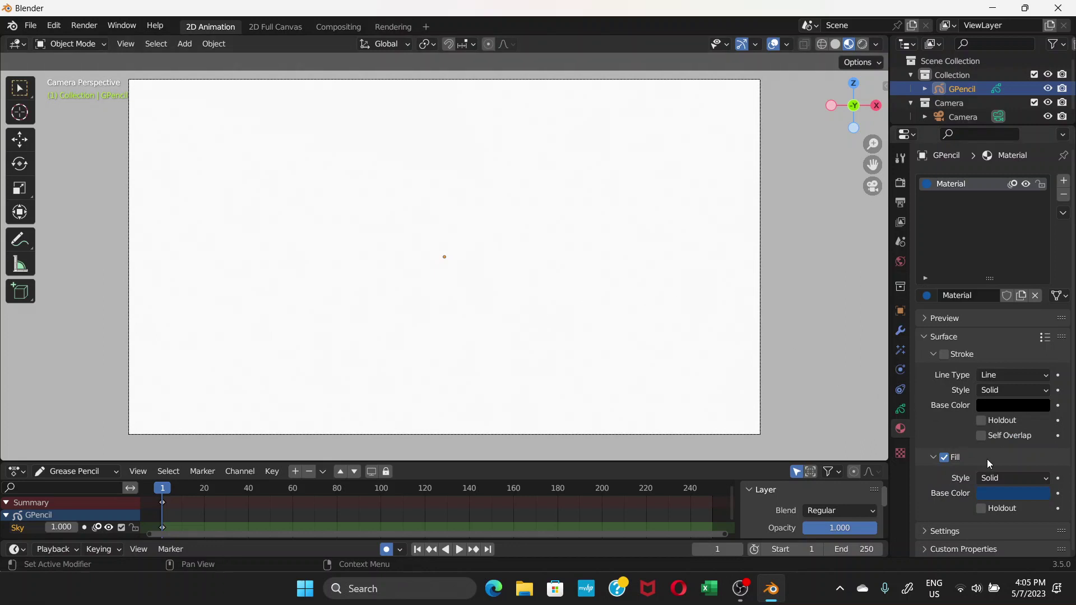
In Draw Mode, draw a filled rectangle with the Box tool that covers the entire camera frame
left_click(104, 43)
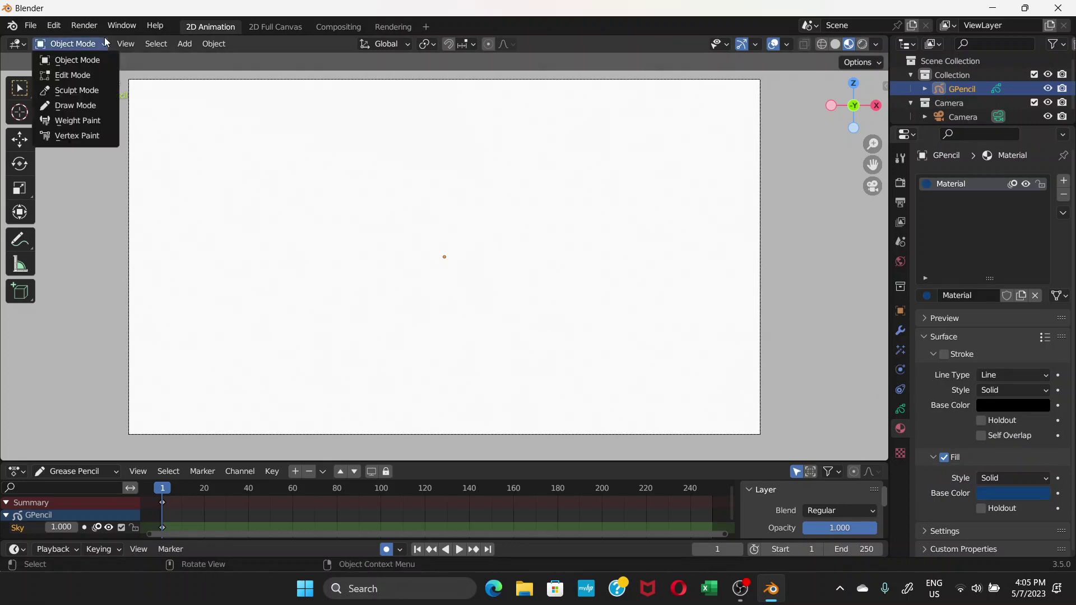
left_click(82, 105)
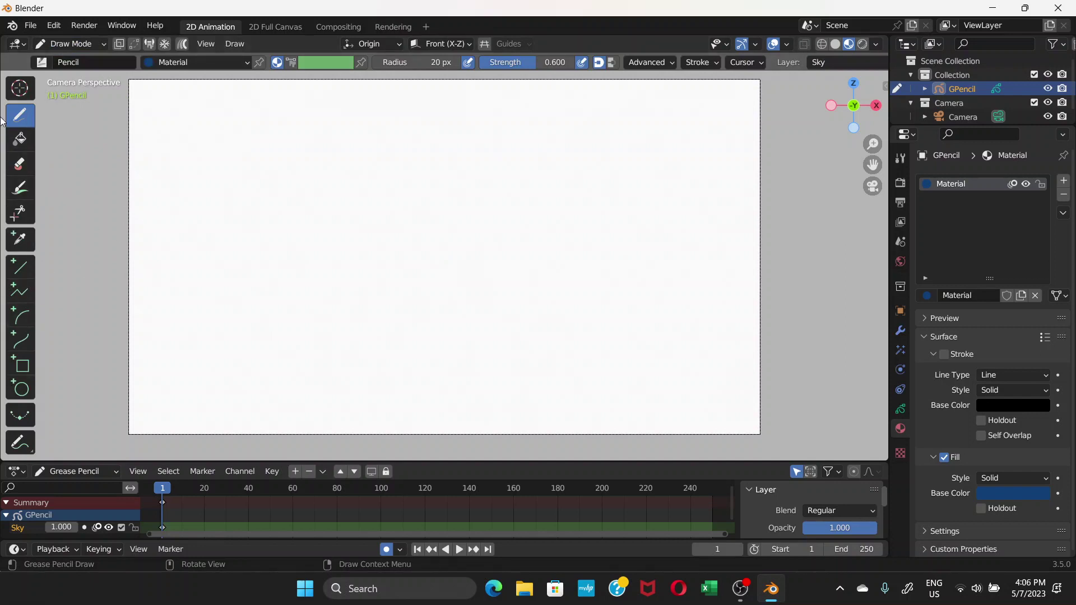
left_click(22, 367)
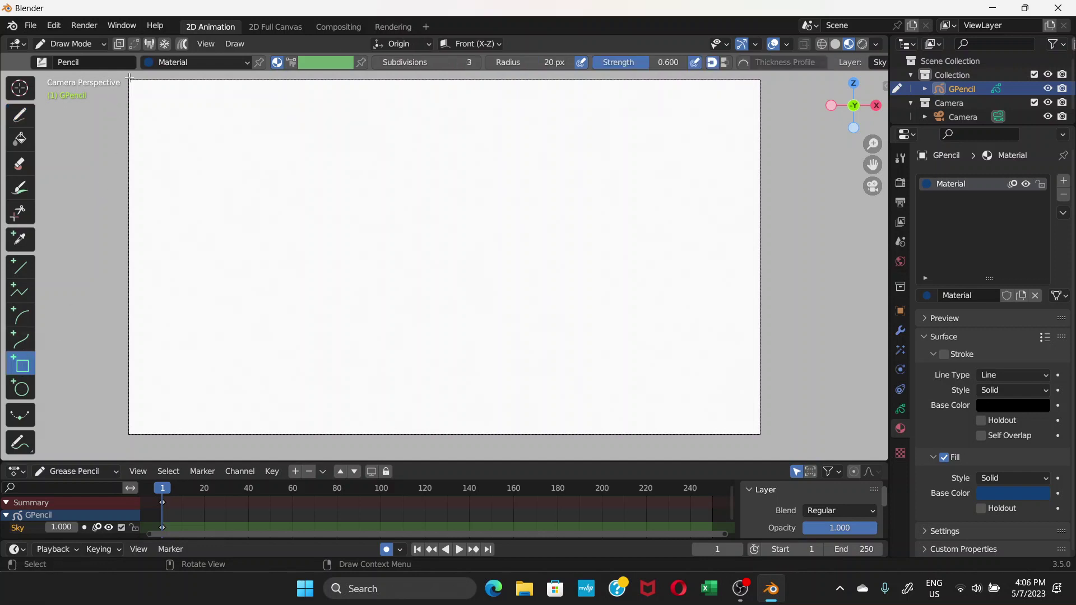
left_click_drag(128, 79, 760, 435)
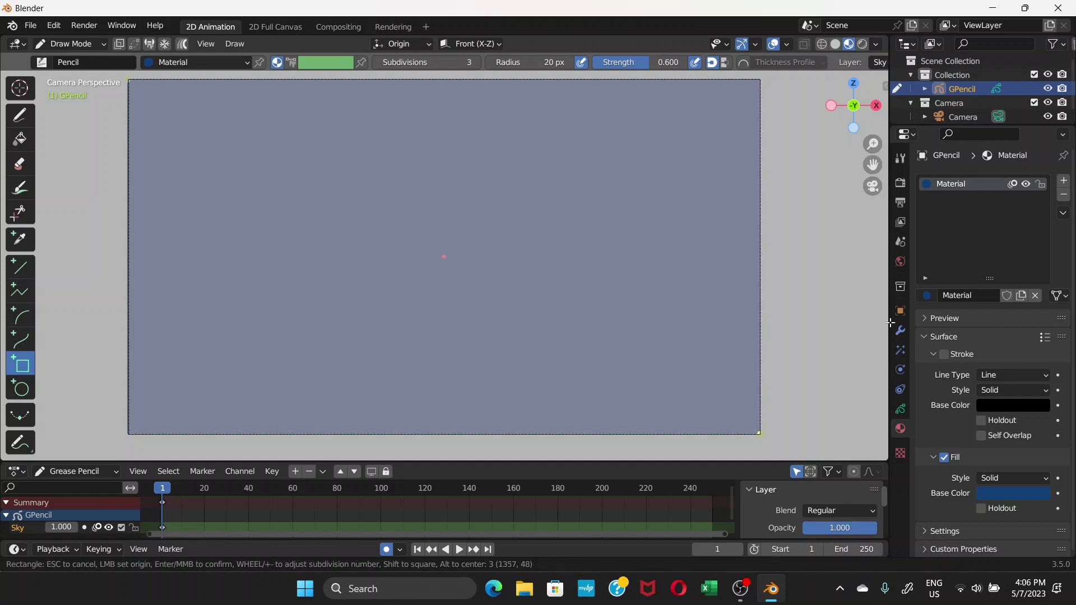
key("Return")
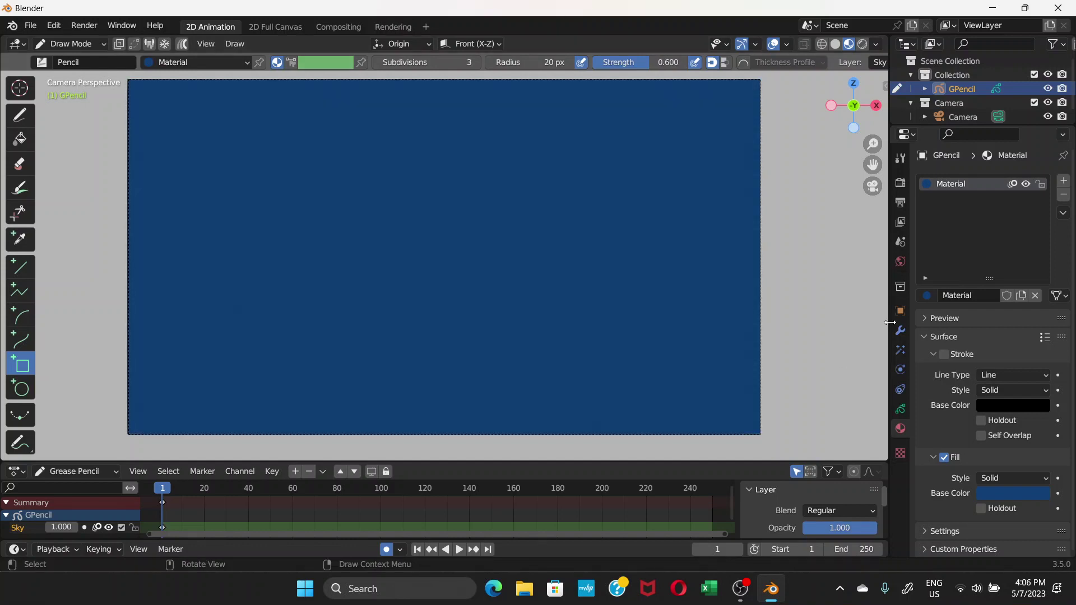
Switch to Edit Mode and examine how the sky rectangle fits the camera frame from the front and camera views
left_click(103, 45)
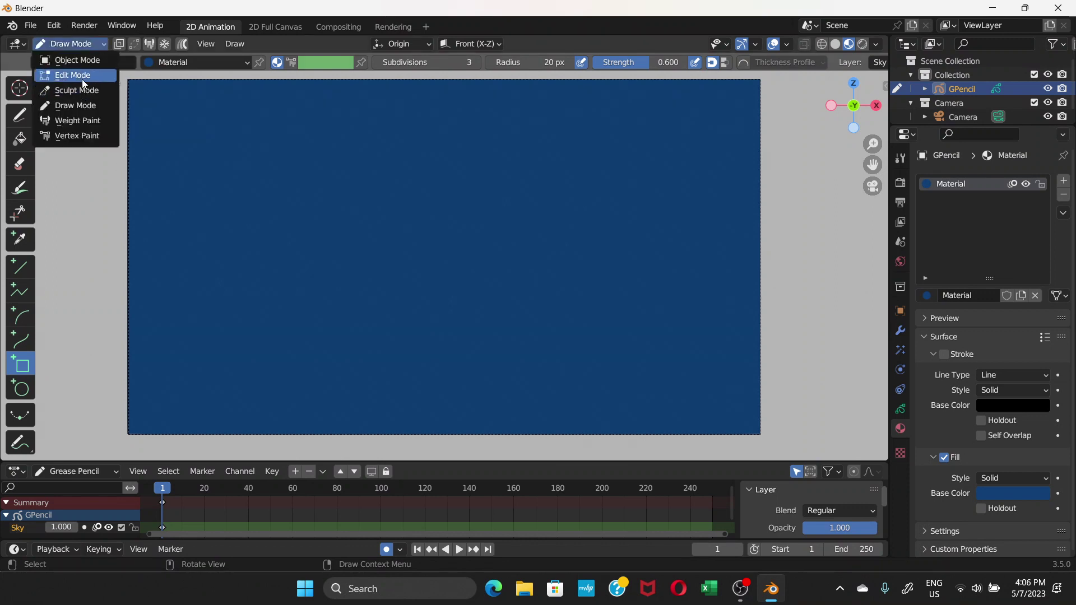
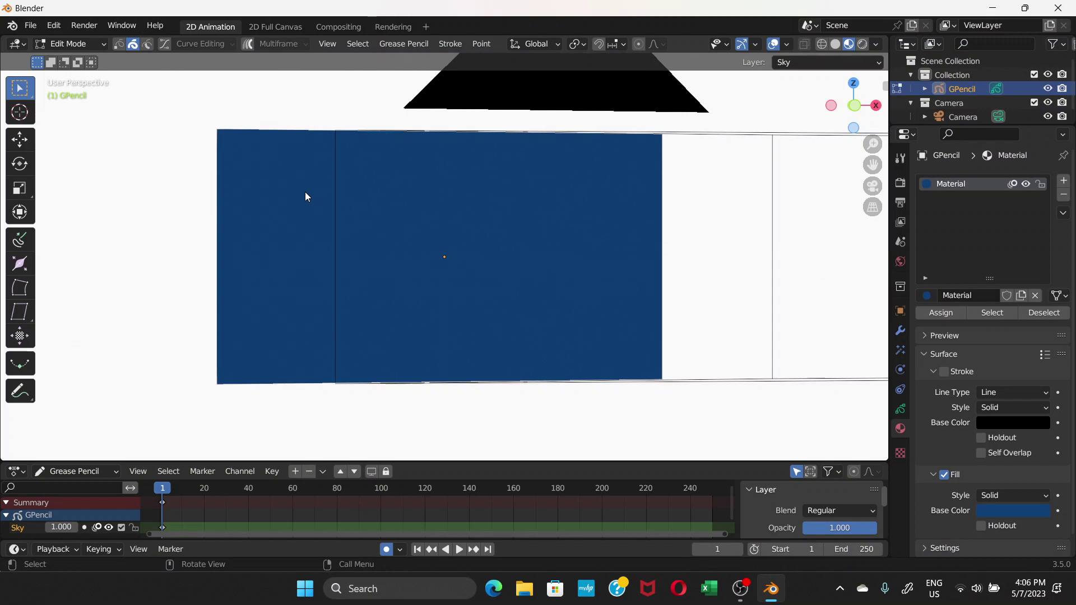
key("KP_1")
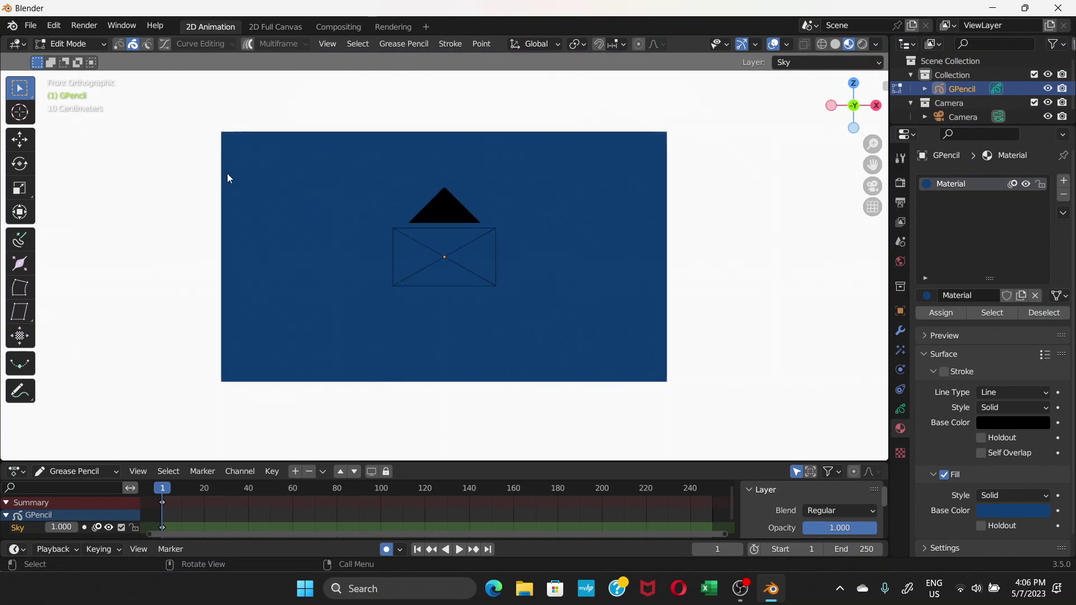
left_click(872, 185)
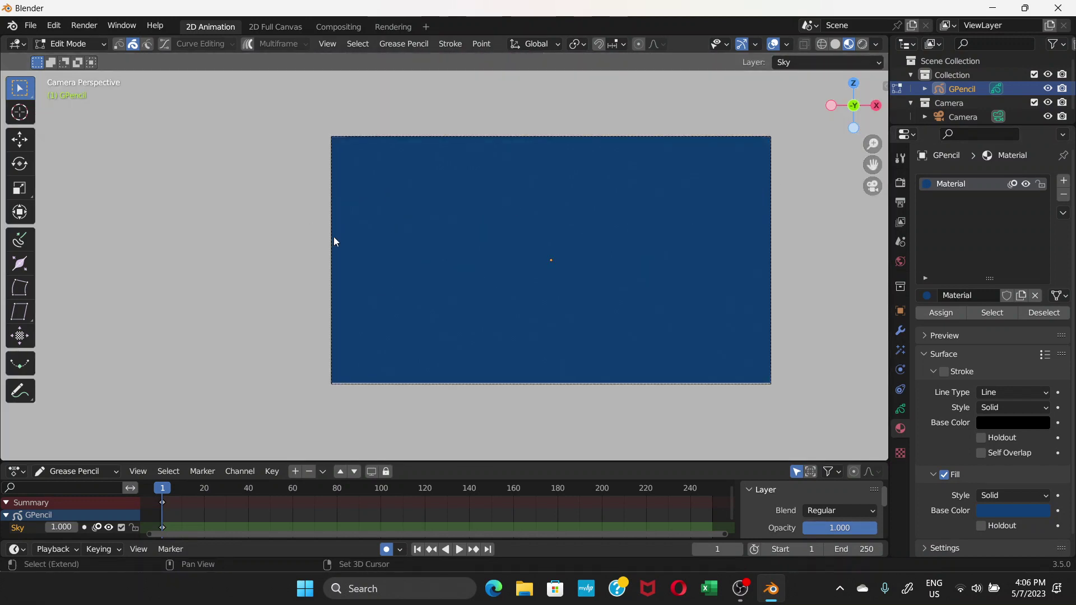
middle_click_drag(334, 236, 527, 252, "shift")
scroll(388, 227, "up", 4)
scroll(263, 261, "up", 2)
scroll(274, 254, "down", 3)
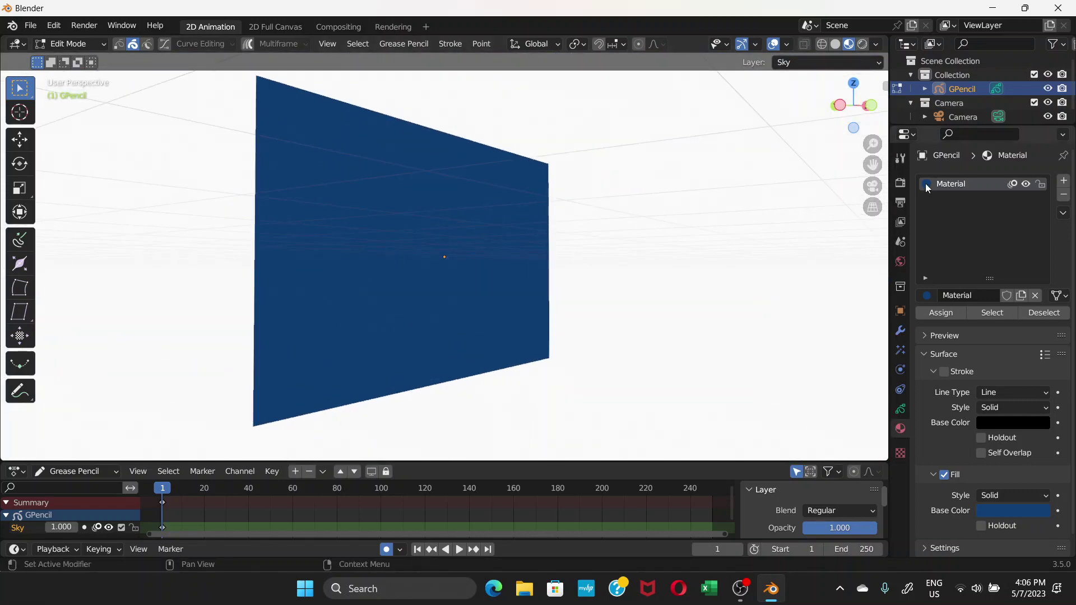
left_click(873, 186)
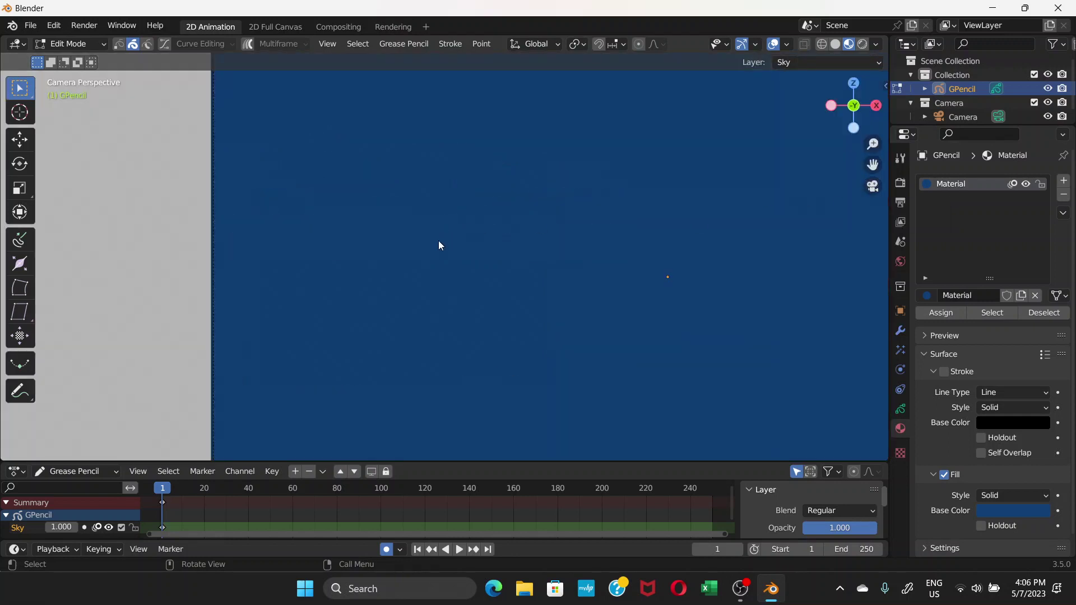
scroll(438, 245, "down", 3)
middle_click_drag(503, 237, 456, 232, "shift")
scroll(418, 237, "down", 2)
scroll(418, 237, "up", 2)
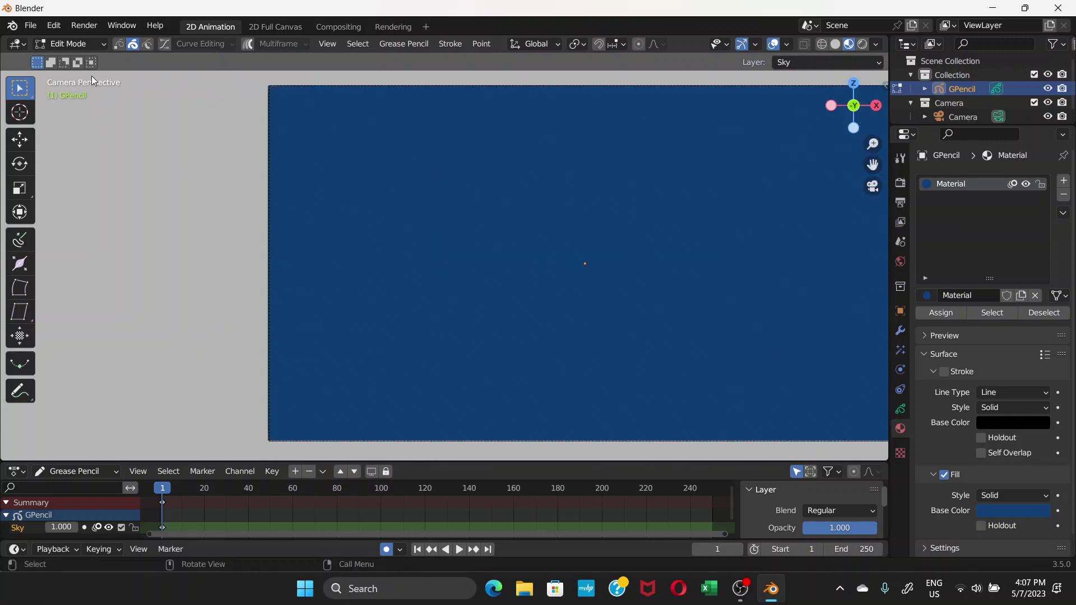
In point select mode, move the sky rectangle's left edge points about 0.023 m along X to align with the camera frame
left_click(118, 45)
scroll(207, 153, "down", 3)
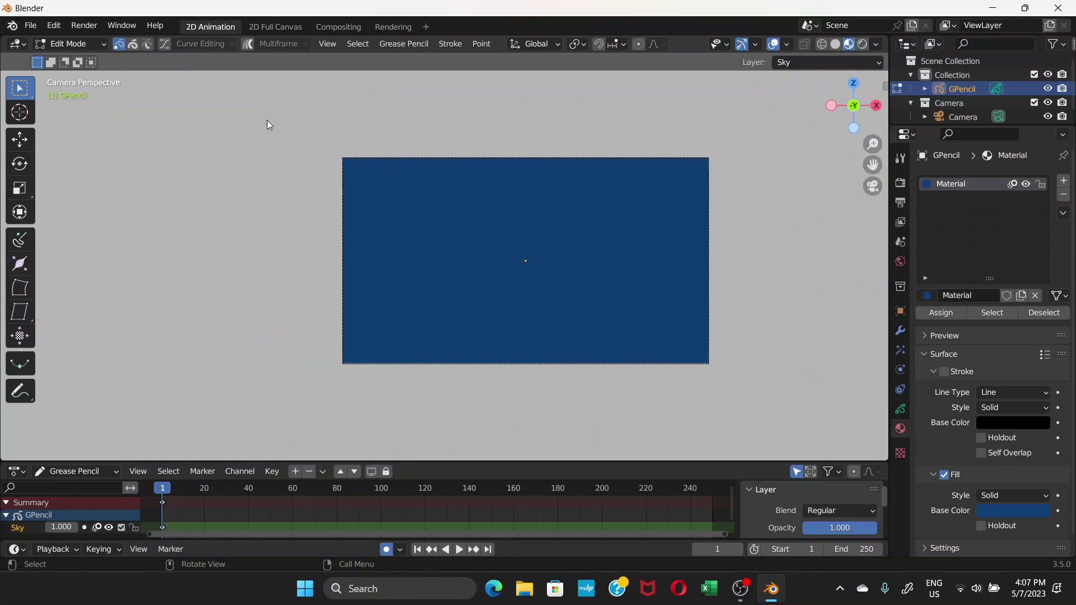
left_click_drag(267, 109, 352, 366)
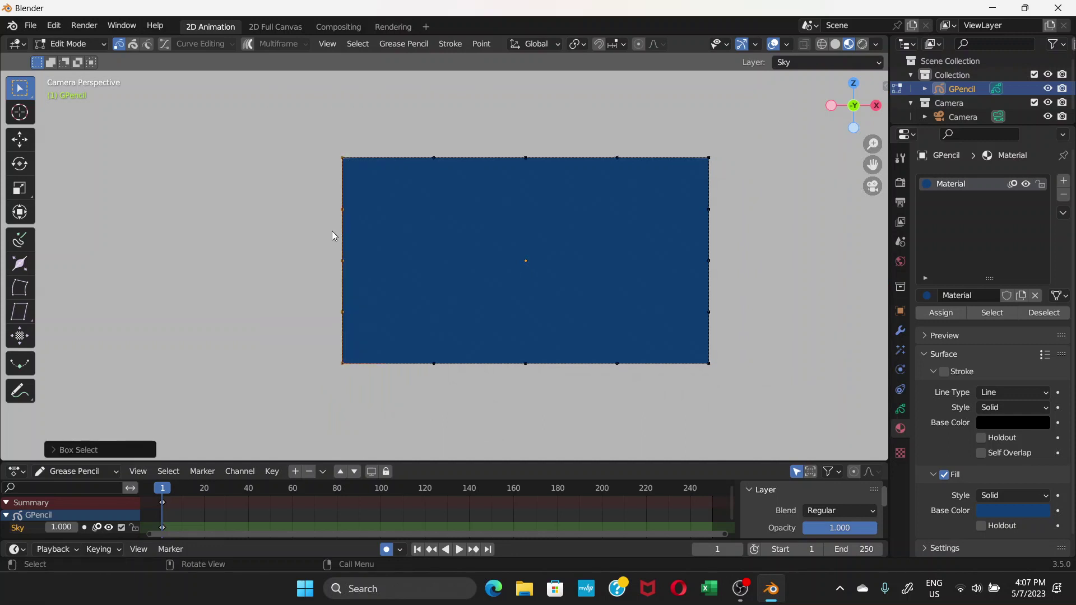
scroll(333, 236, "up", 2)
scroll(283, 186, "up", 1)
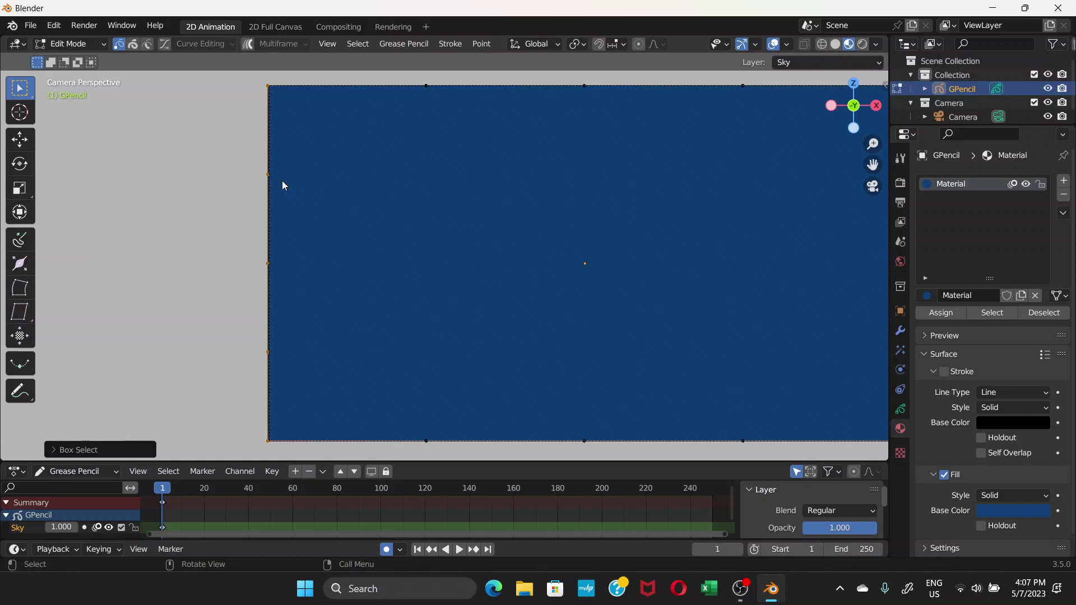
key("g")
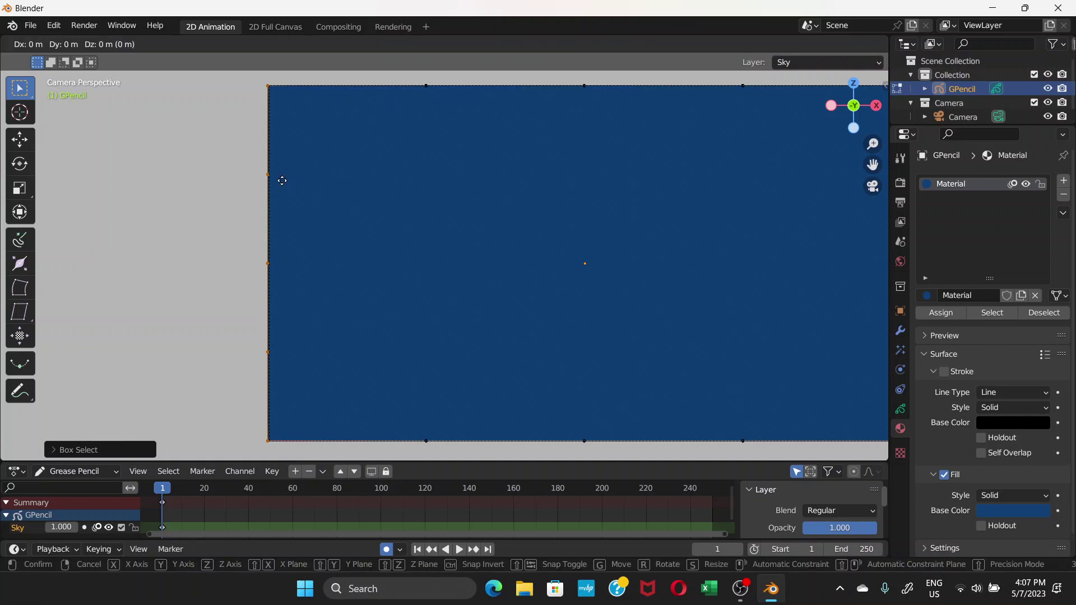
key("x")
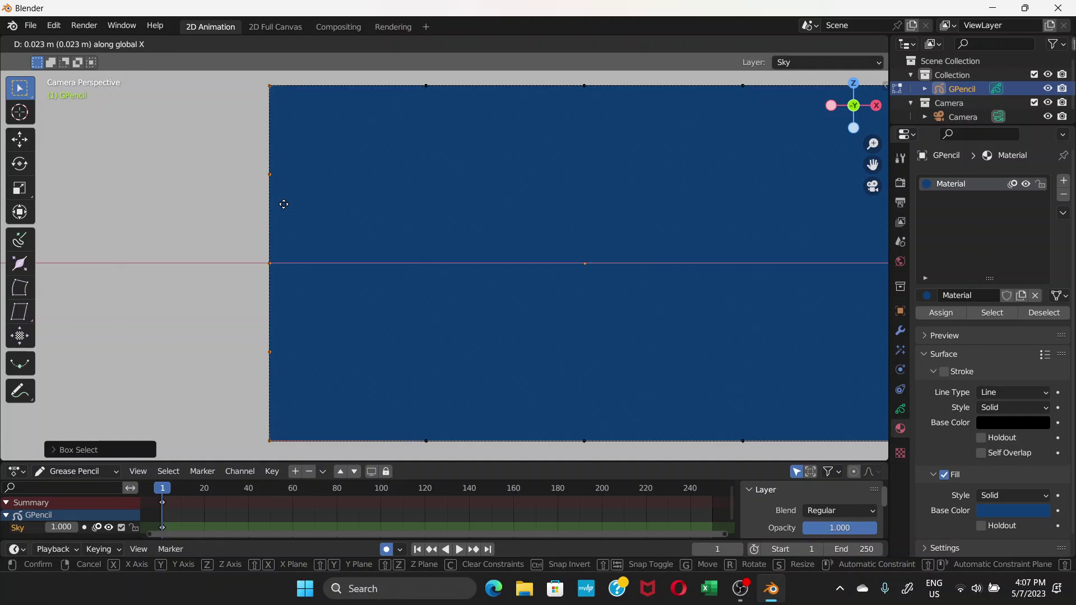
left_click(283, 204)
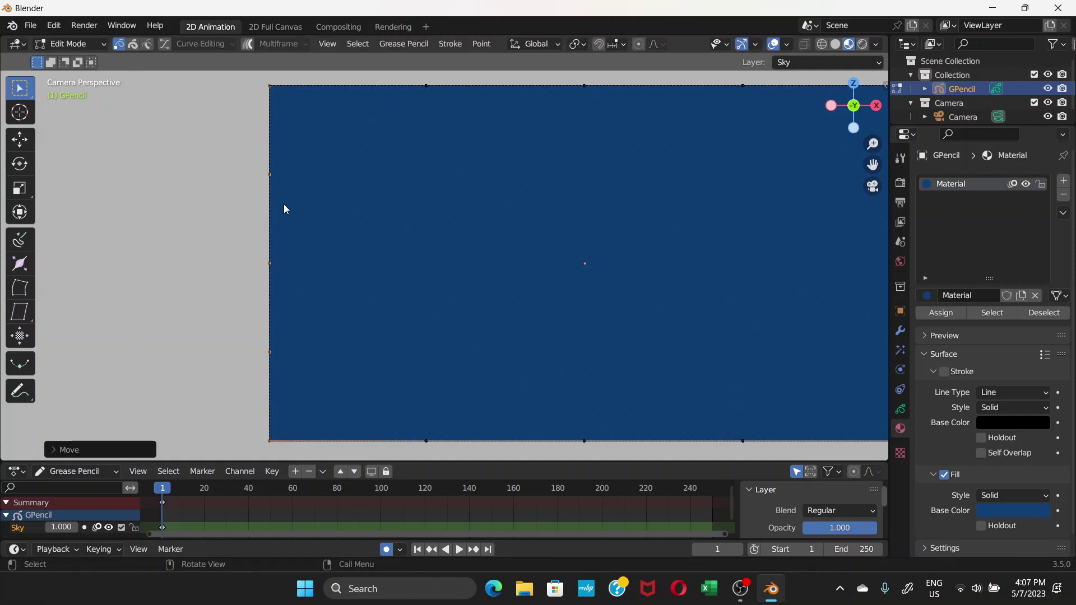
left_click(207, 204)
Select the sky rectangle's bottom edge points and move them about -0.009 m along Z to meet the camera frame
scroll(468, 277, "down", 2)
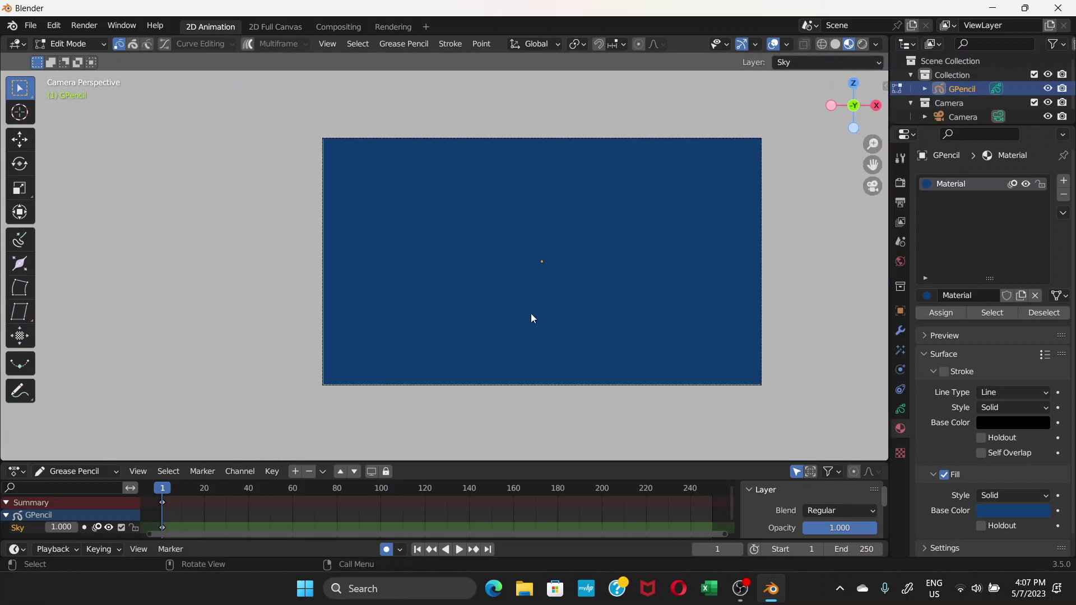
scroll(523, 358, "up", 1)
scroll(469, 389, "down", 1)
left_click_drag(303, 404, 805, 351)
scroll(652, 388, "up", 3)
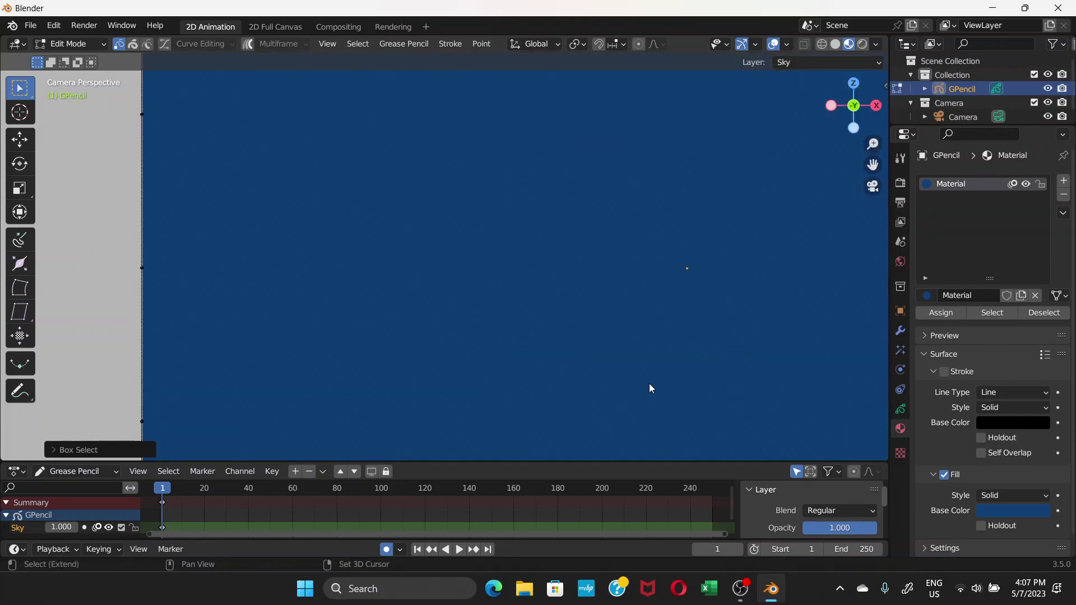
middle_click_drag(649, 383, 602, 234, "shift")
middle_click_drag(562, 320, 559, 266, "shift")
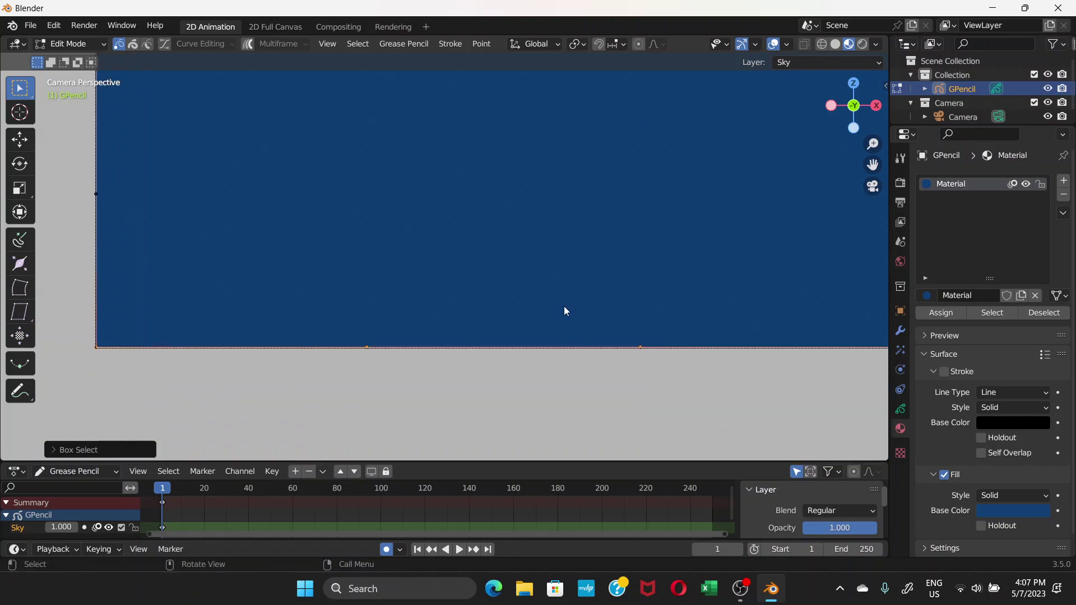
key("g")
key("x")
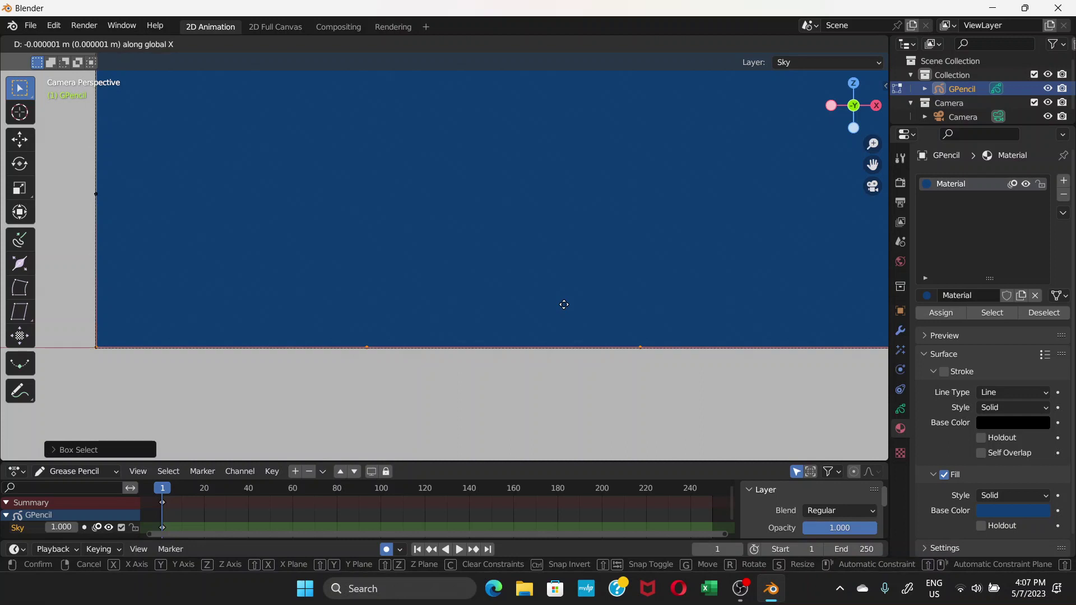
key("z")
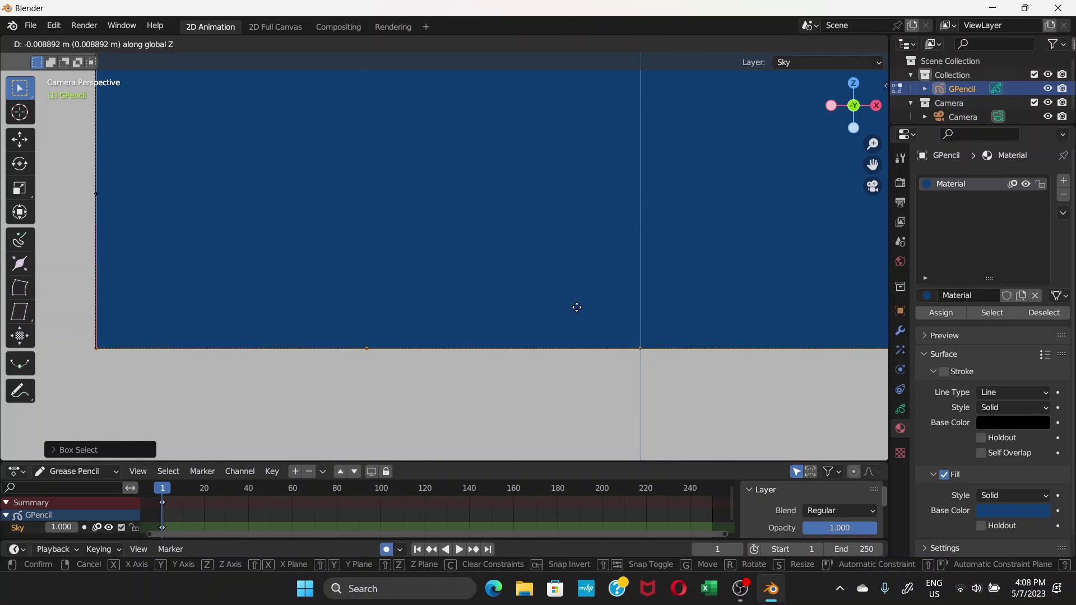
left_click(577, 307)
scroll(613, 332, "down", 3)
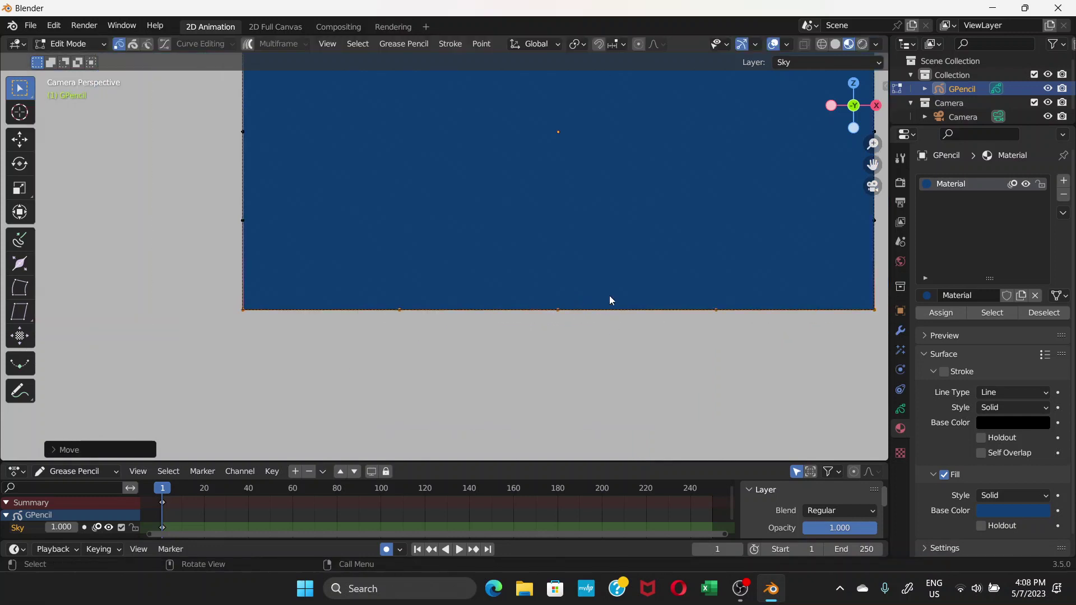
left_click(217, 257)
Examine the edges and corners of the sky rectangle against the camera frame for remaining gaps
scroll(241, 255, "up", 2)
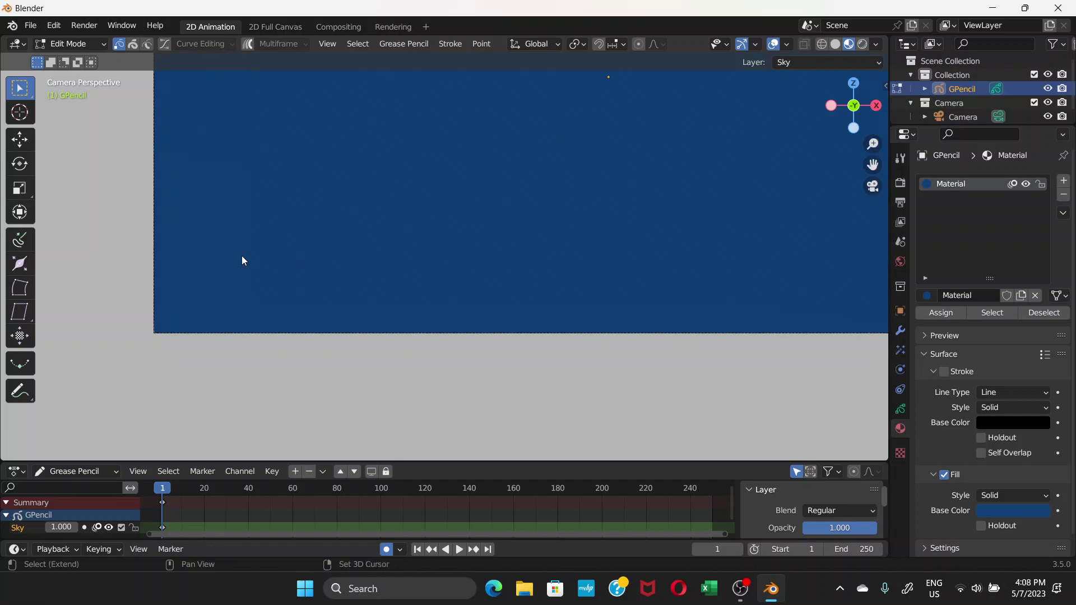
middle_click_drag(241, 256, 395, 270, "shift")
middle_click_drag(530, 295, 203, 245, "shift")
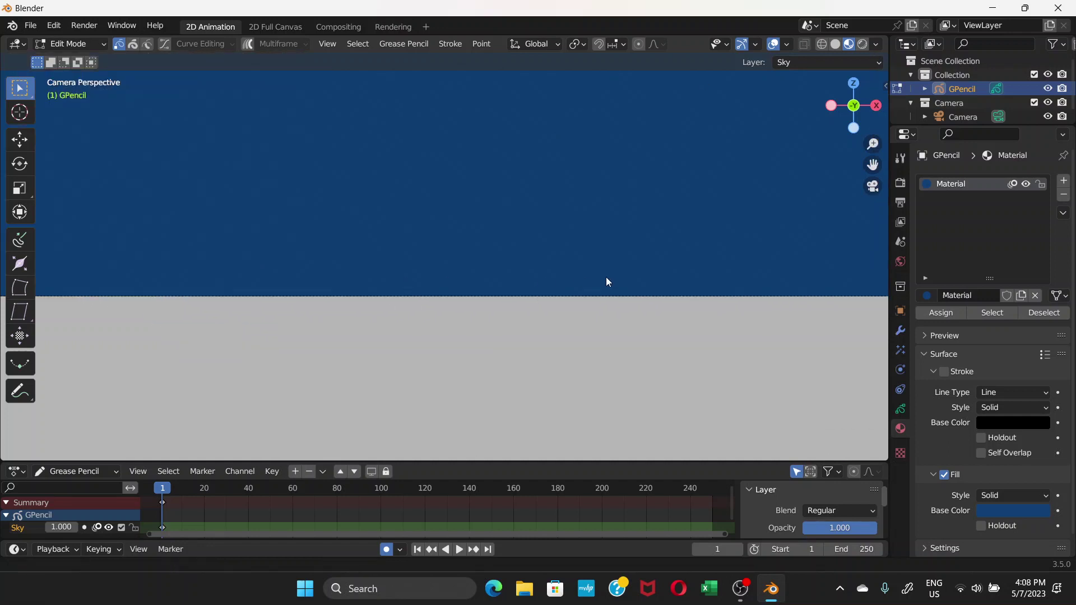
middle_click_drag(606, 280, 271, 329, "shift")
middle_click_drag(354, 214, 471, 329, "shift")
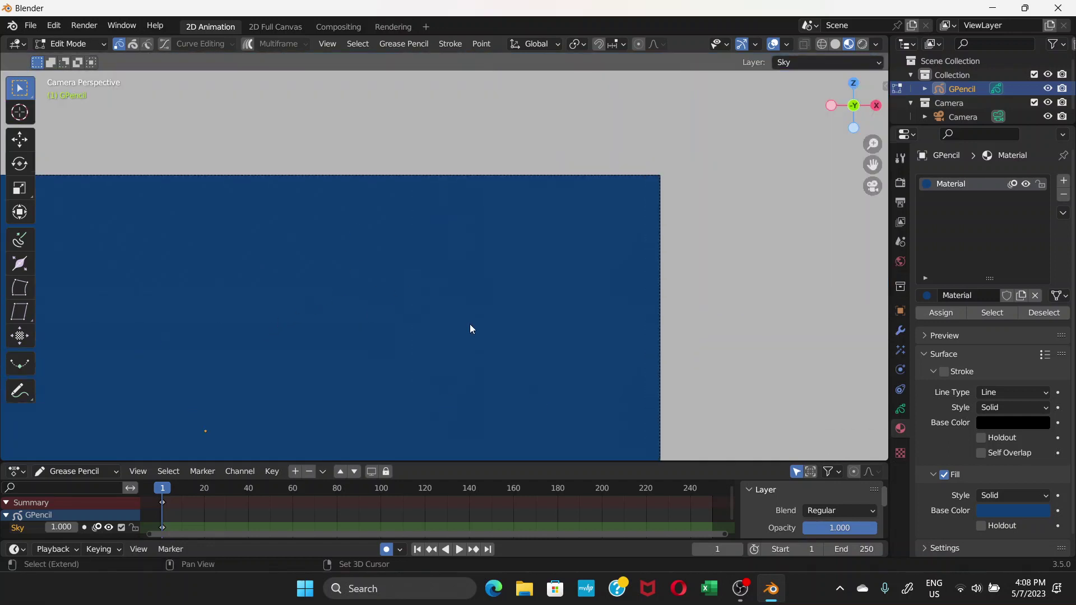
left_click_drag(419, 277, 616, 279)
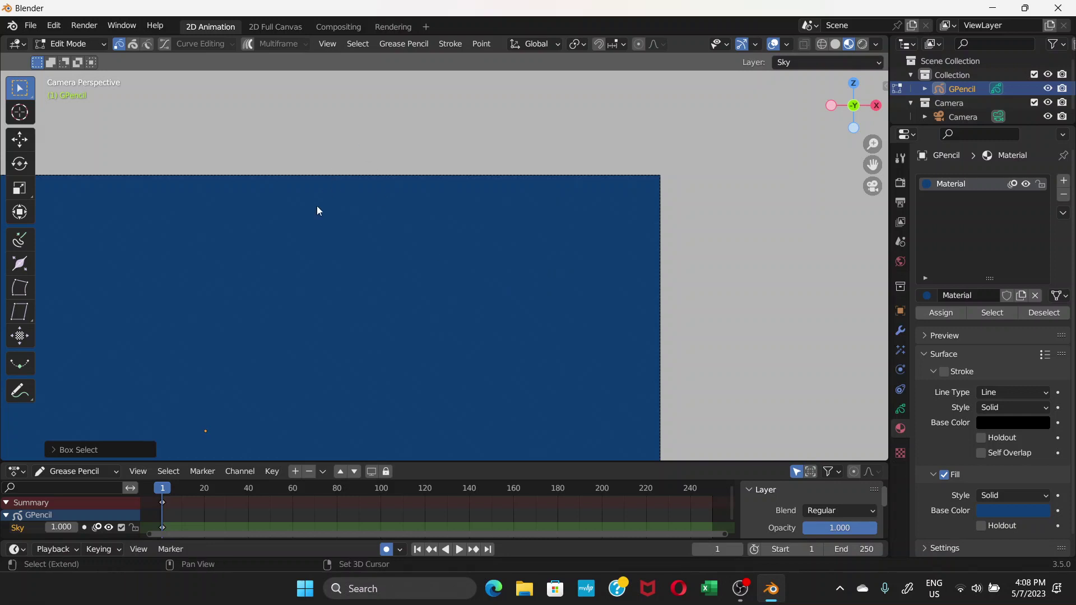
middle_click_drag(317, 209, 351, 177, "shift")
scroll(225, 200, "down", 1)
left_click(221, 245)
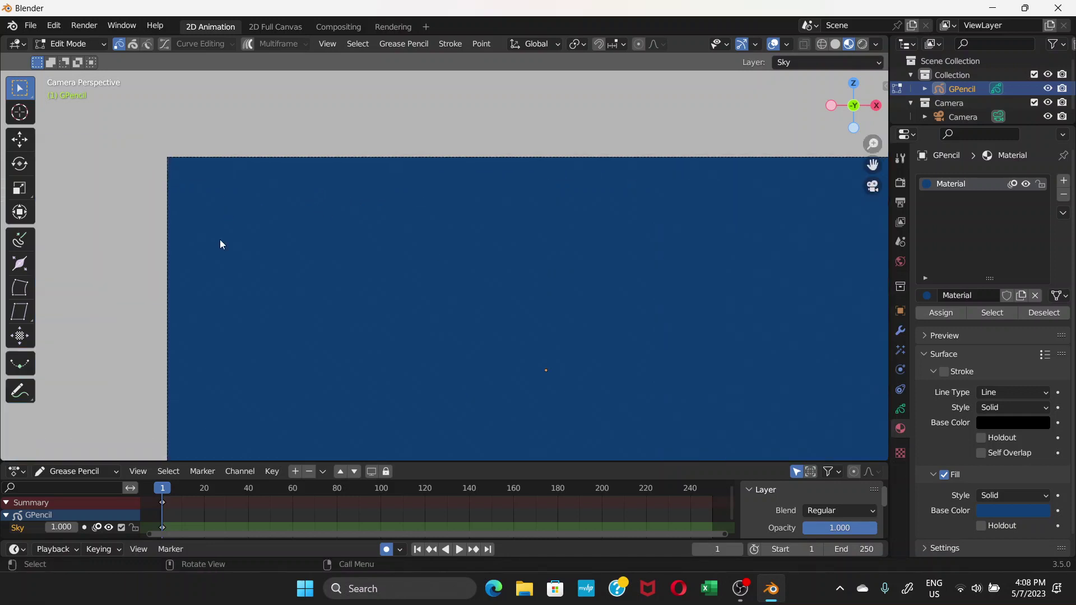
scroll(327, 240, "down", 2)
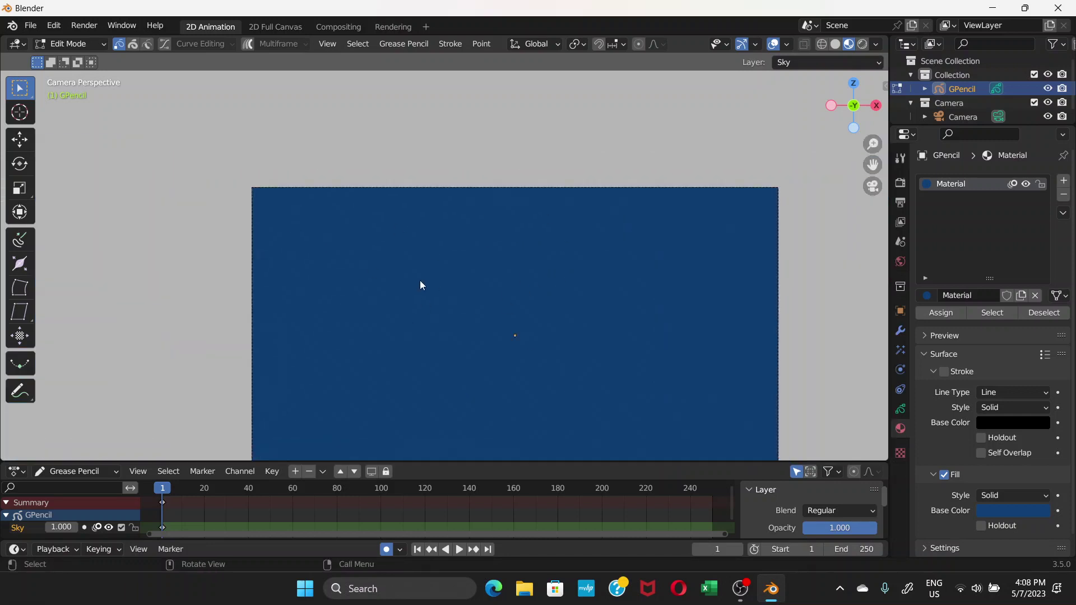
scroll(442, 289, "down", 1)
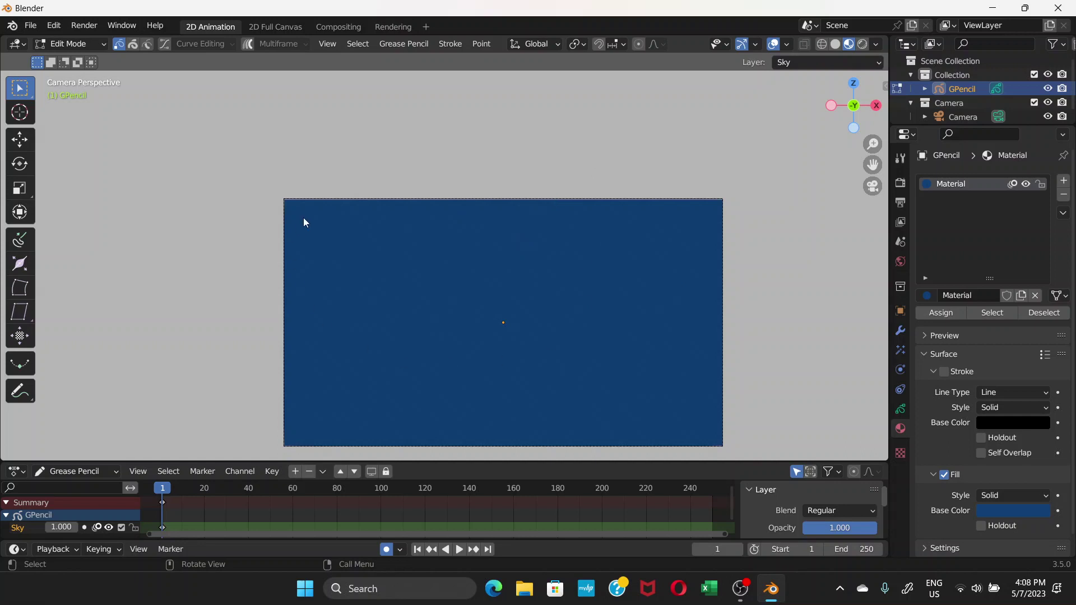
scroll(408, 304, "up", 3)
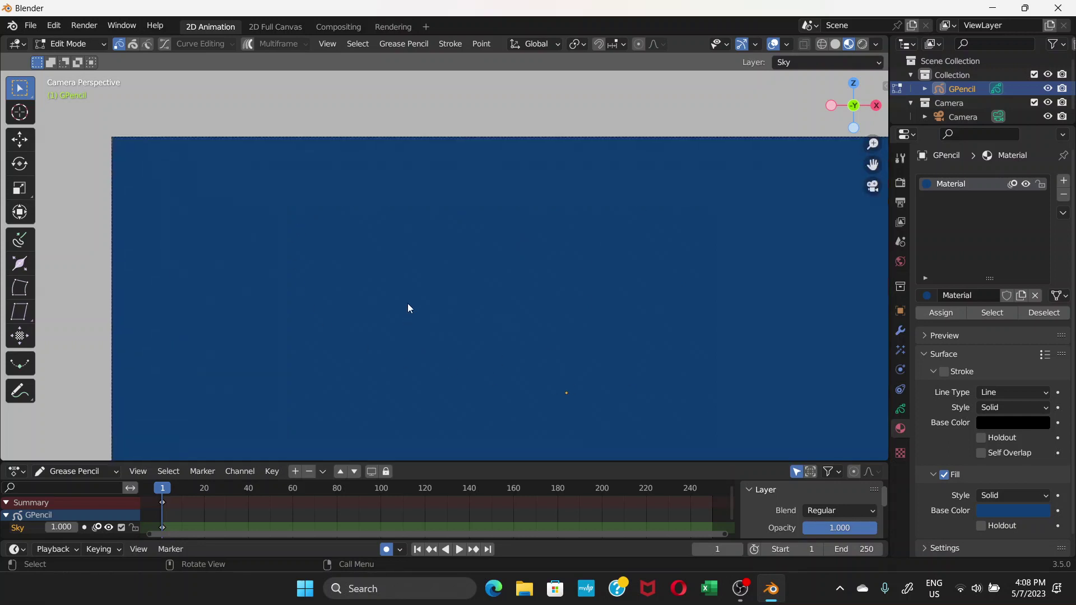
scroll(411, 328, "down", 3)
middle_click_drag(419, 338, 408, 292, "shift")
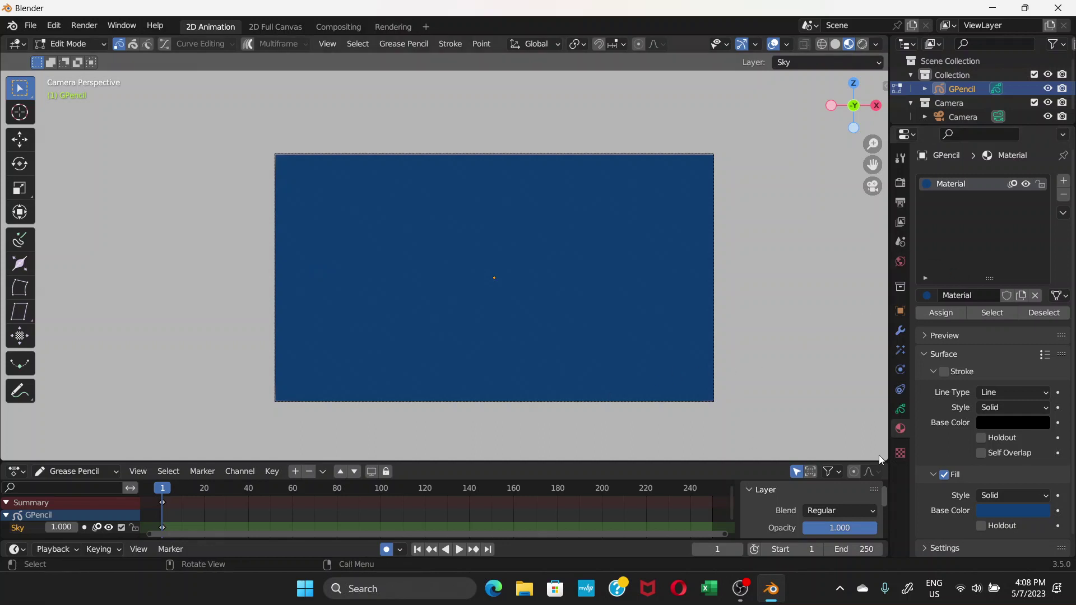
Add a new Grease Pencil layer above the Sky layer and name it Land
left_click(901, 410)
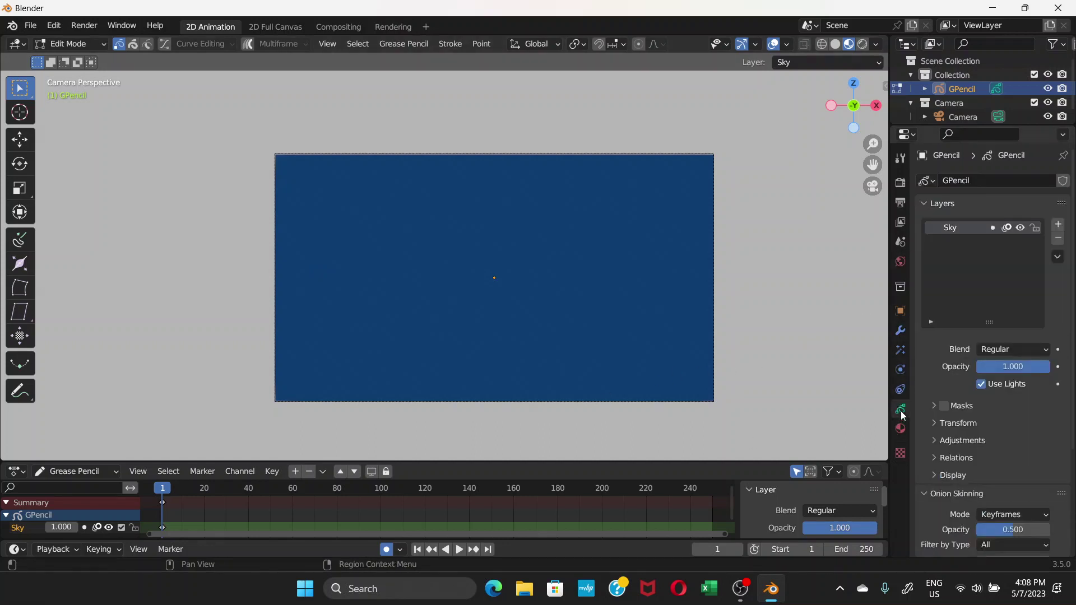
left_click(1059, 228)
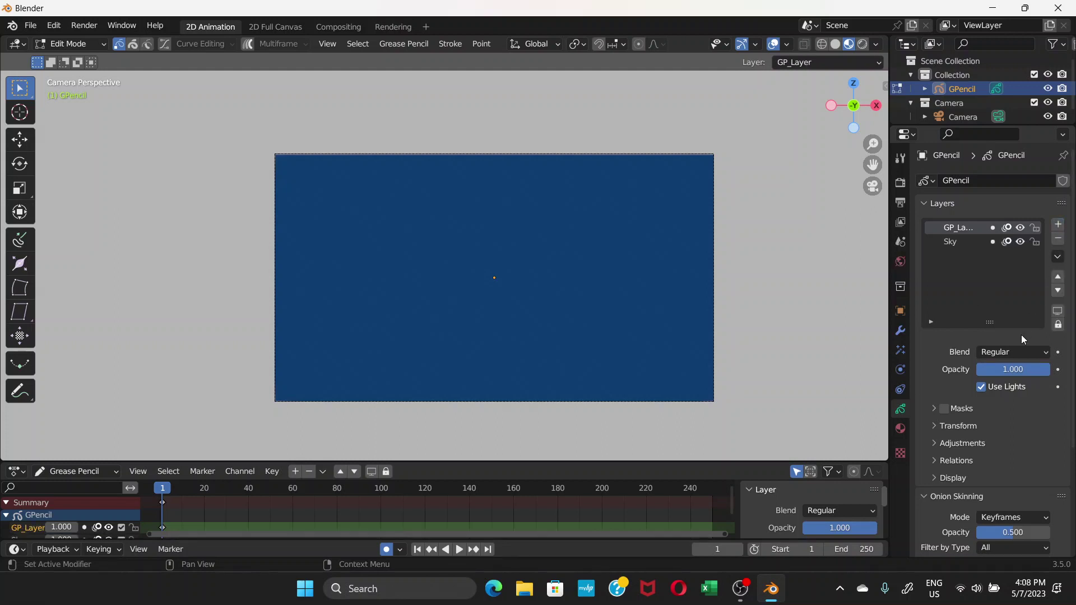
double_click(960, 228)
type("Land")
key("Return")
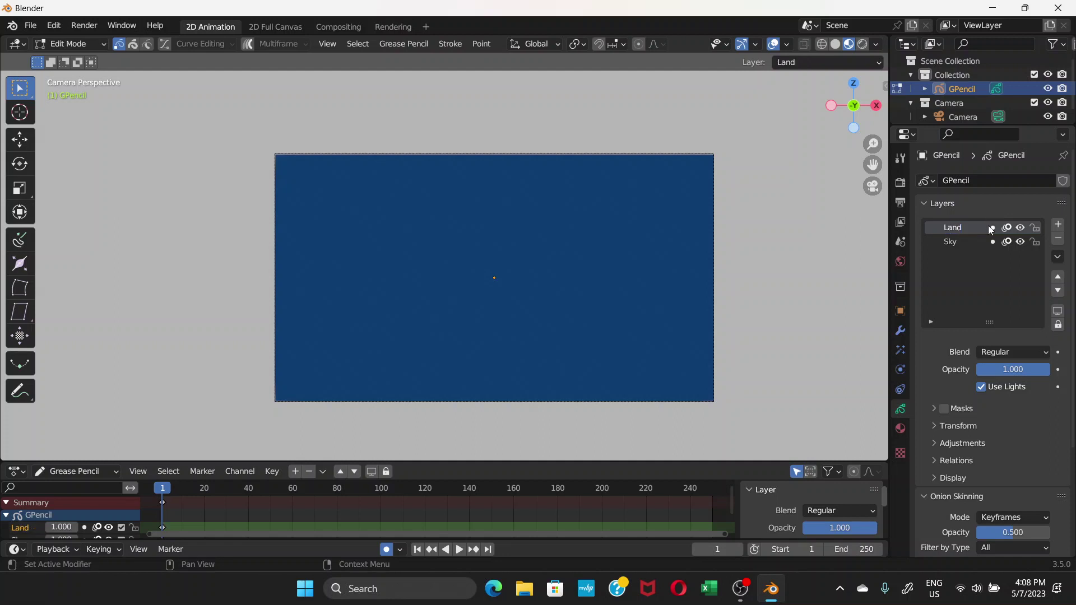
Add a second material slot to the Grease Pencil object and create a new material in it
left_click(901, 429)
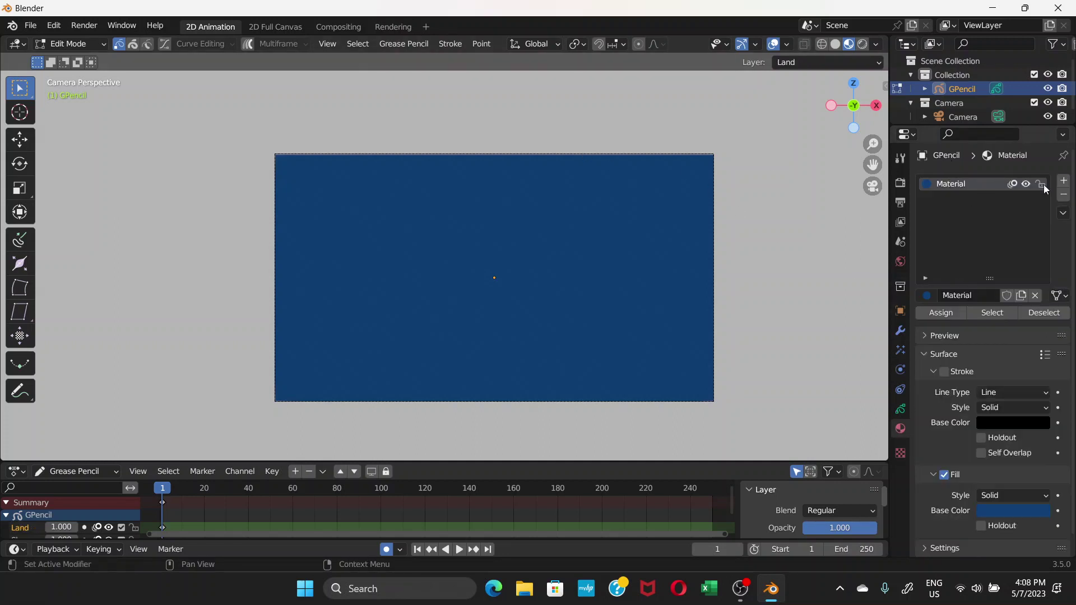
left_click(1066, 184)
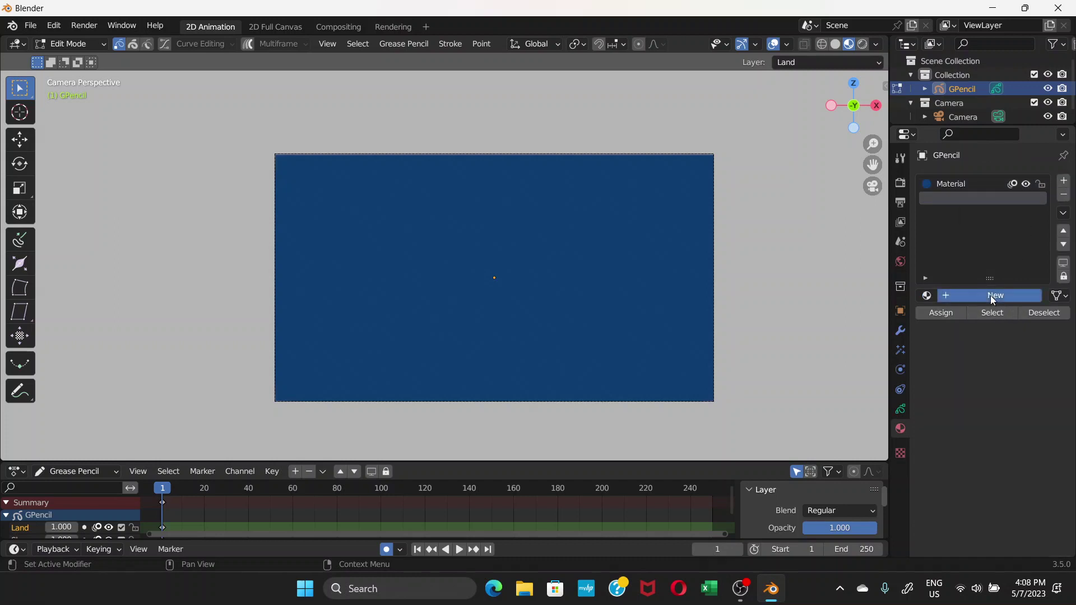
left_click(990, 294)
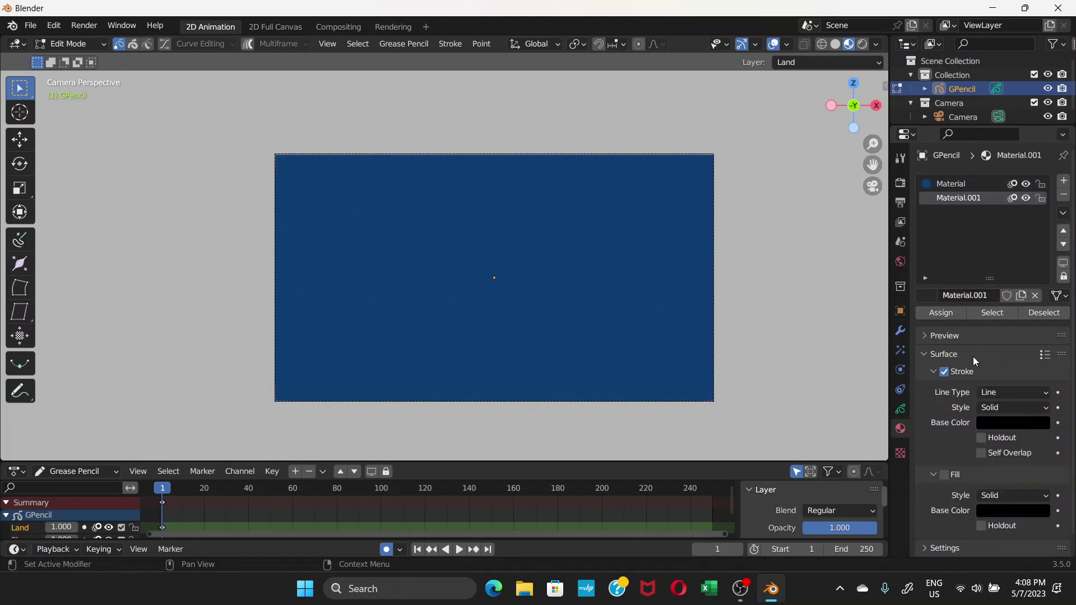
Turn off the second material's stroke, enable its fill and set the fill base color to bright green with hue 0.366 and saturation 0.940
left_click(944, 475)
left_click(1003, 511)
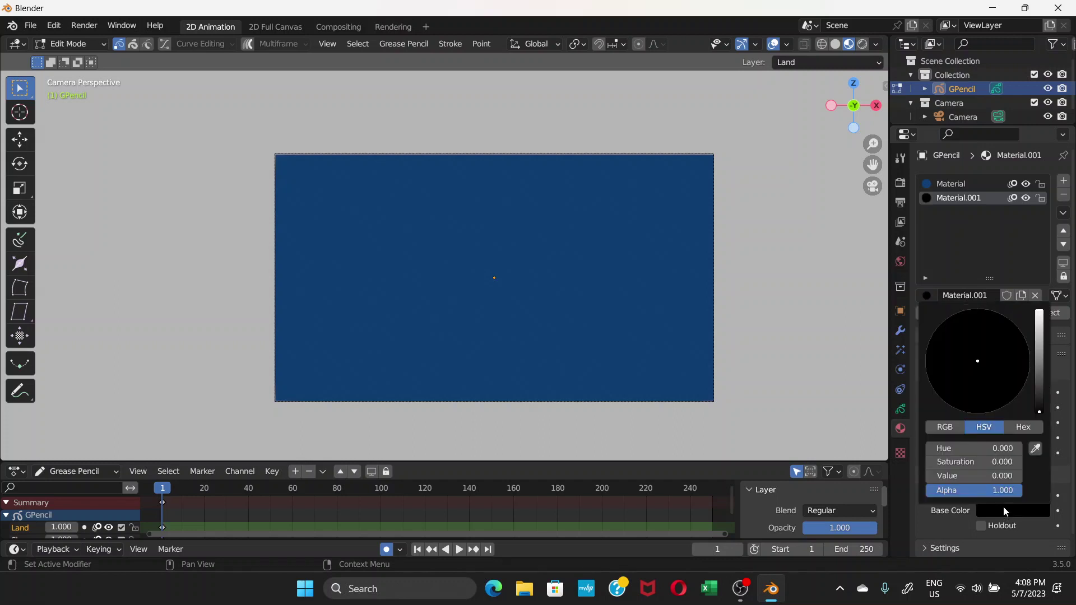
left_click(1039, 360)
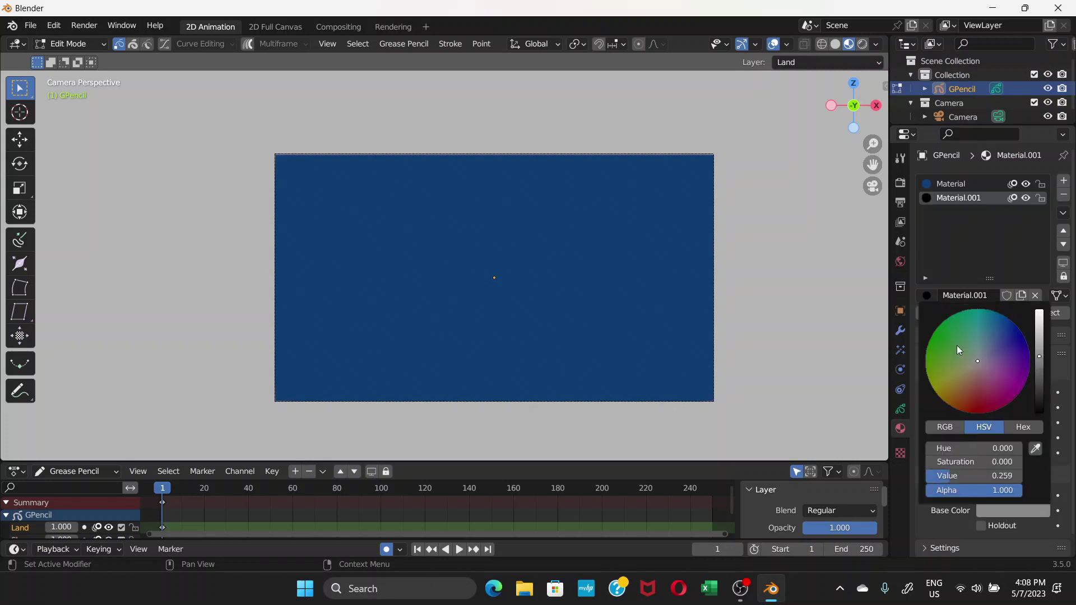
mouse_move(957, 346)
left_mouse_down()
mouse_move(940, 344)
mouse_move(952, 330)
left_mouse_up()
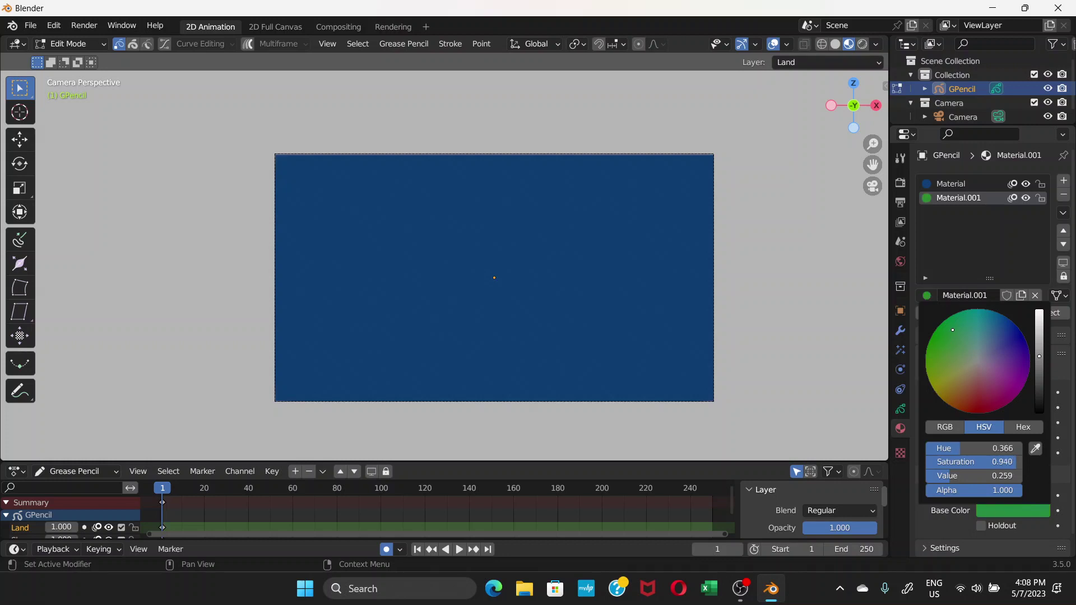
left_click(1039, 345)
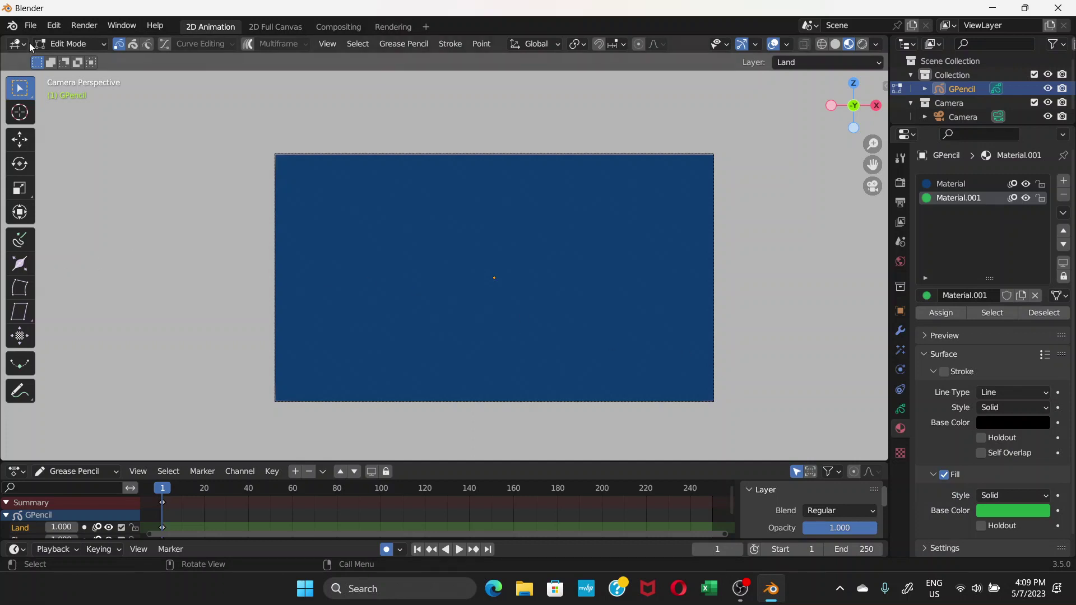
In Draw Mode, draw a green filled rectangle with the Box tool across the full width of the camera frame's lower 30 percent
left_click(81, 43)
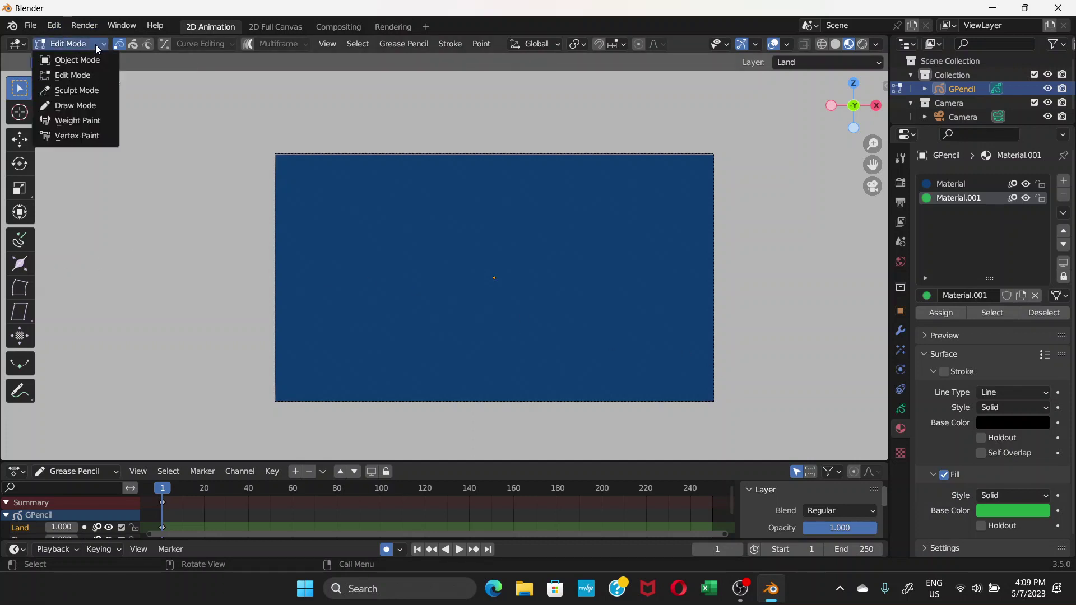
left_click(75, 106)
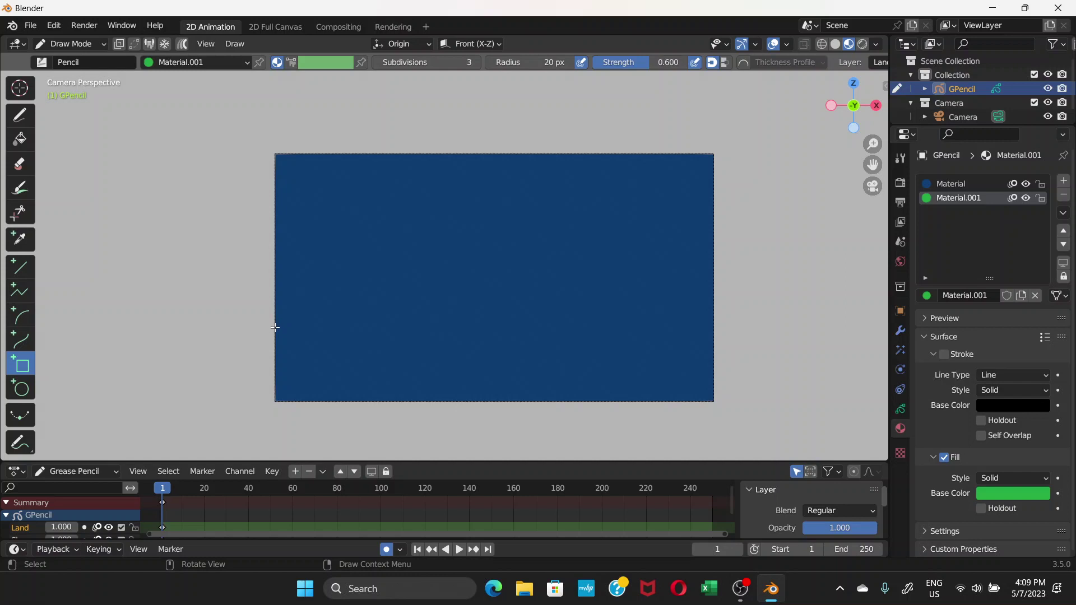
left_click_drag(274, 330, 713, 401)
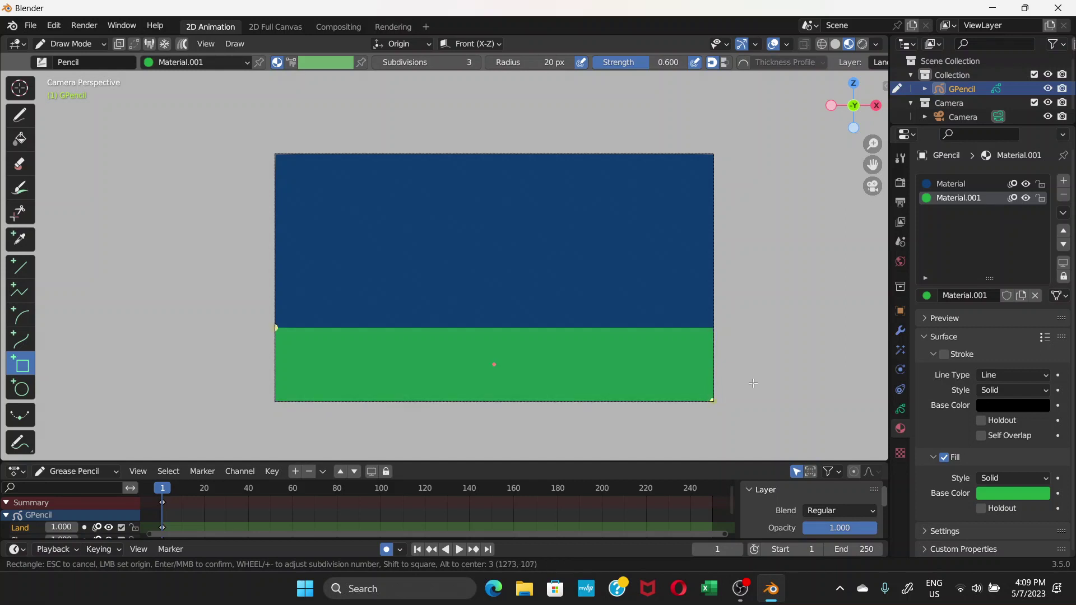
key("Return")
scroll(579, 421, "up", 2)
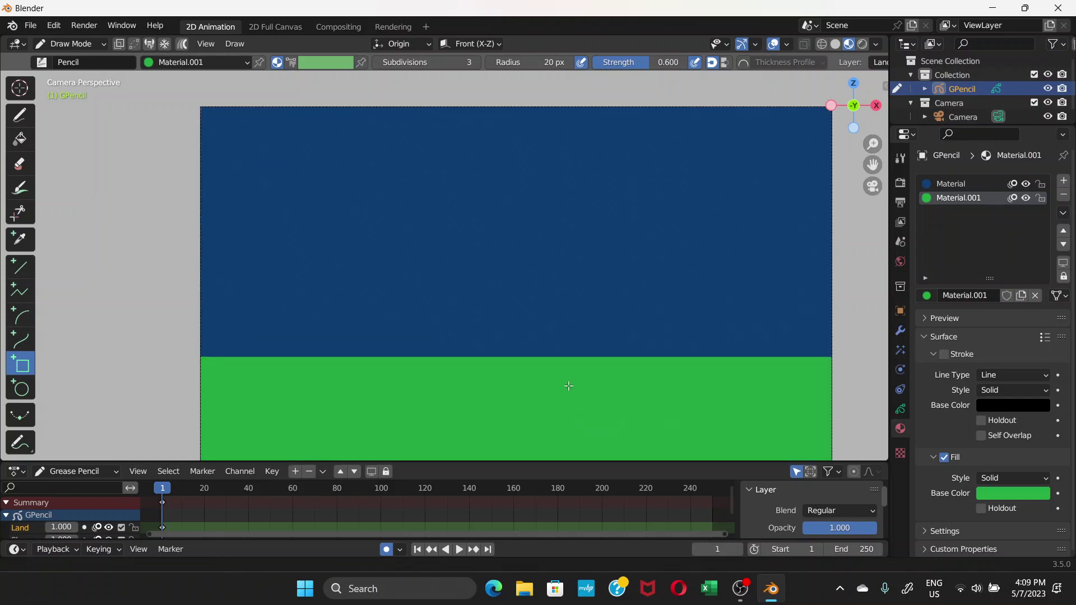
middle_click_drag(569, 384, 562, 243, "shift")
scroll(547, 271, "up", 2)
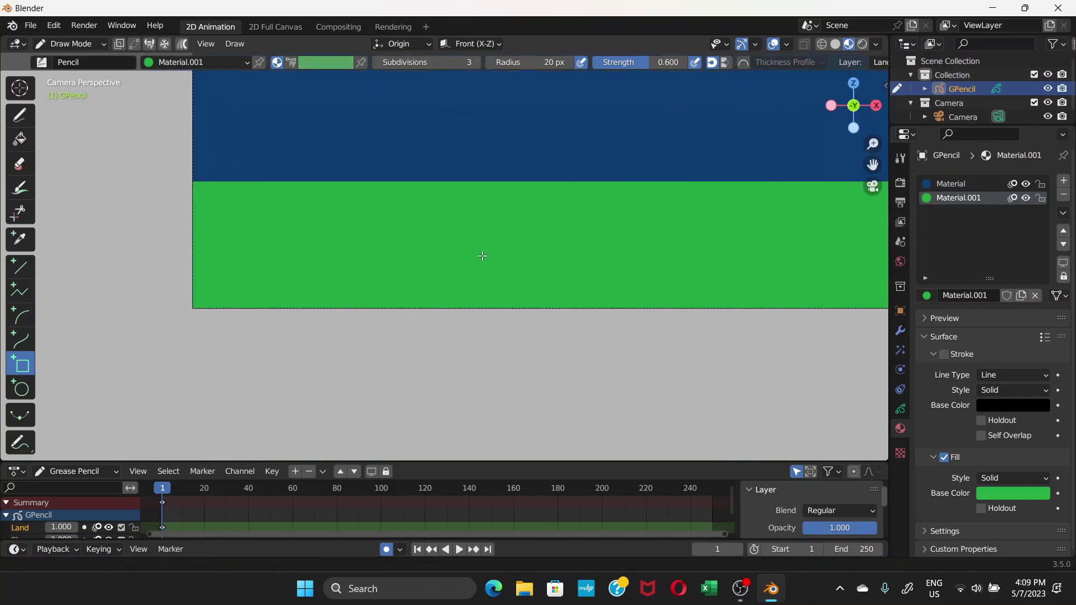
scroll(372, 322, "down", 4)
scroll(376, 323, "down", 1)
scroll(408, 315, "up", 2, "shift")
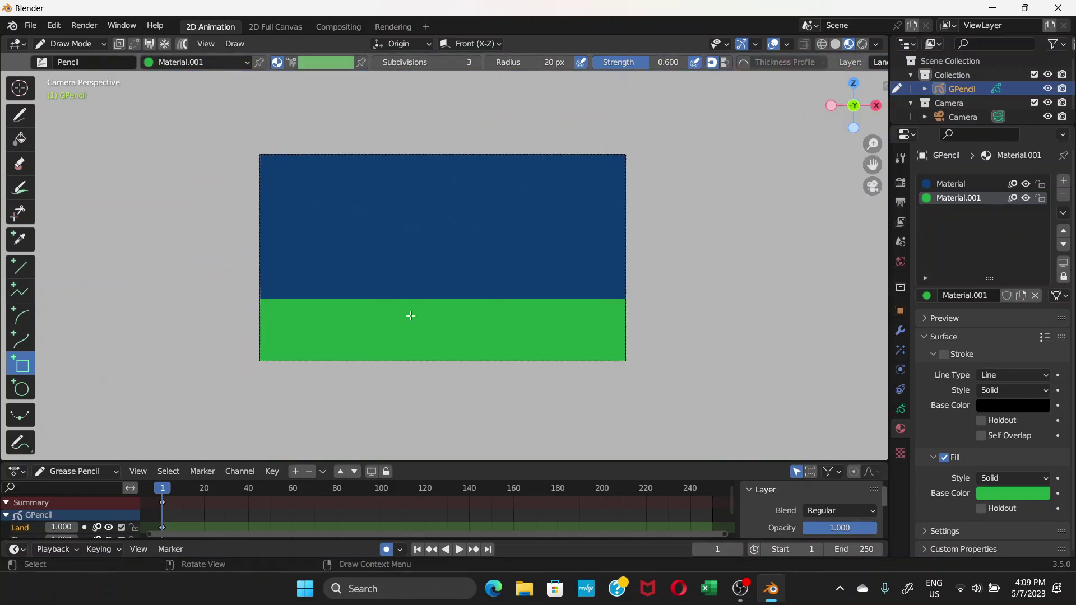
In Edit Mode, move the middle point of the green land's upper edge slightly upward
scroll(408, 314, "up", 2)
middle_click_drag(409, 315, 415, 330, "shift")
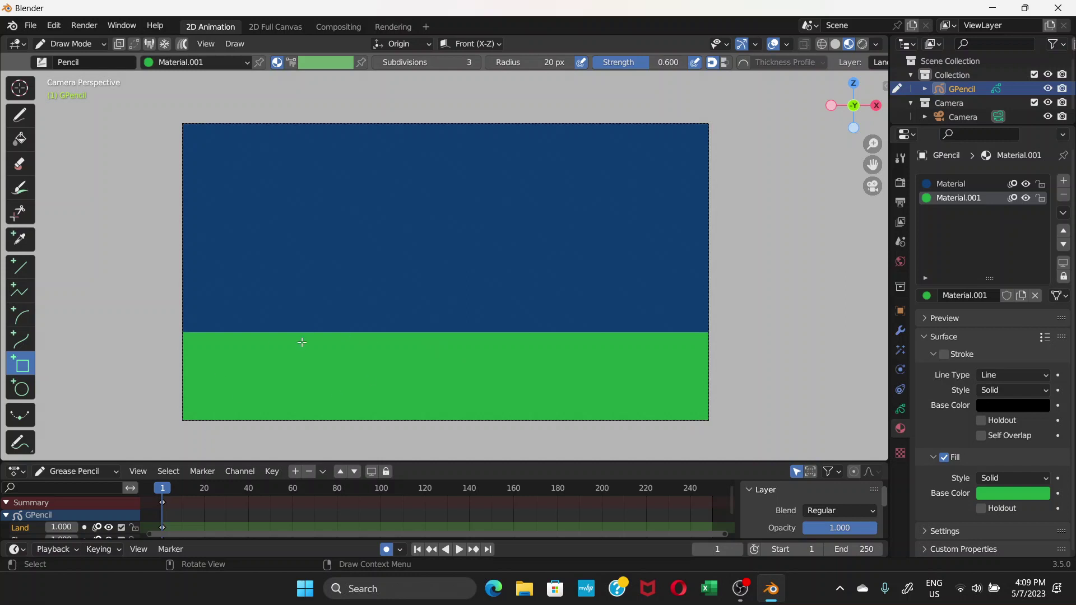
left_click(101, 46)
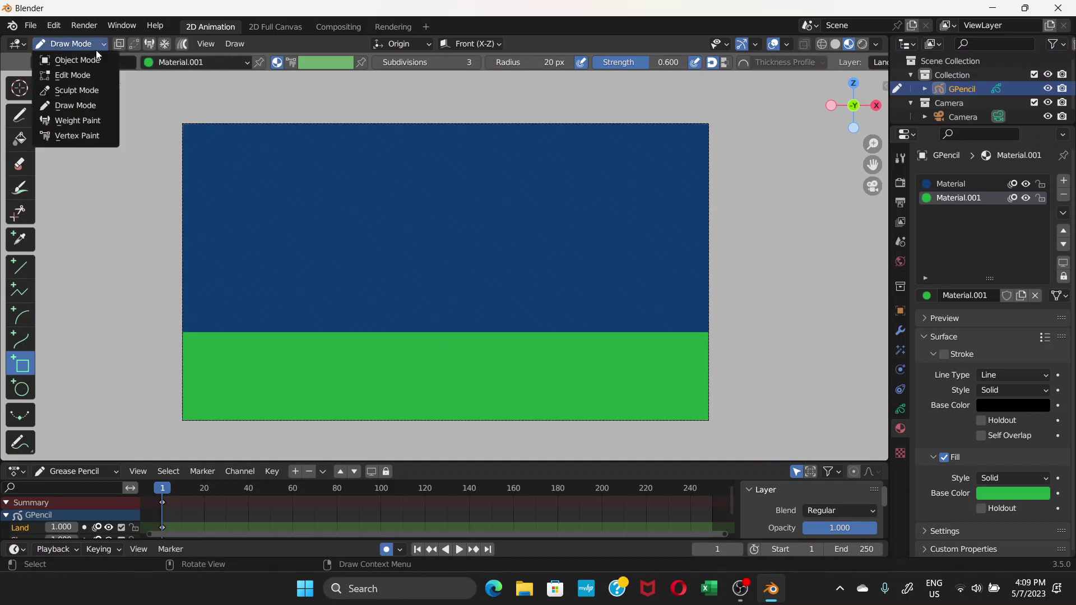
left_click(92, 82)
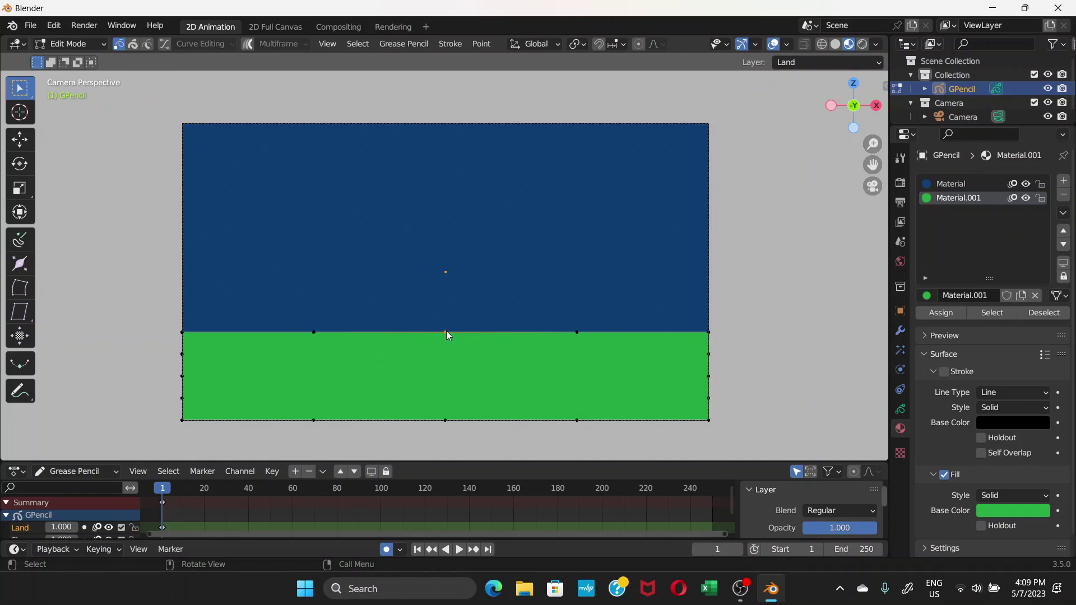
key("g")
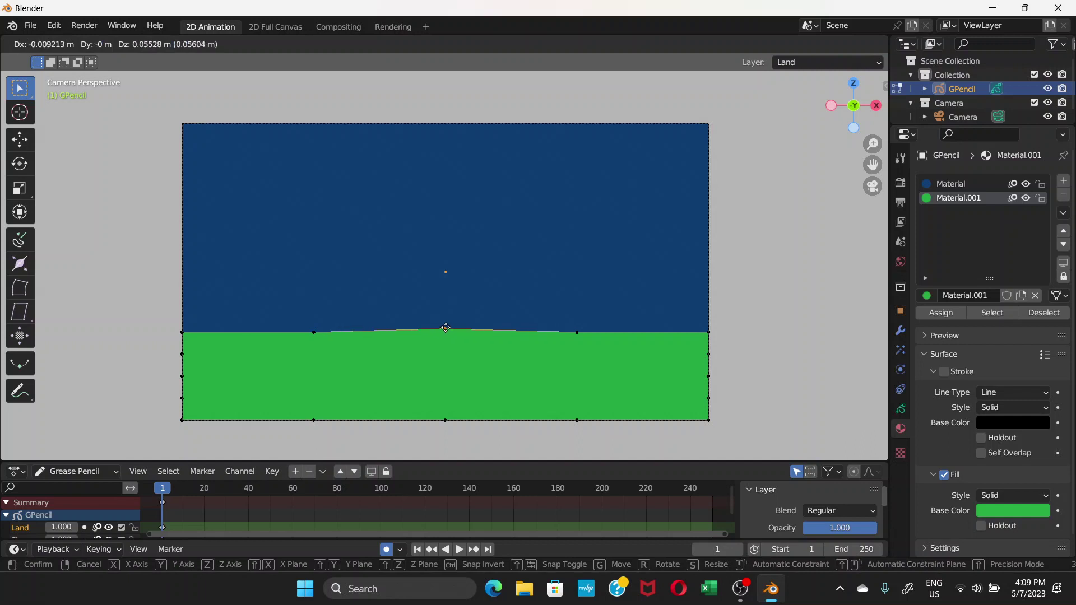
left_click(446, 325)
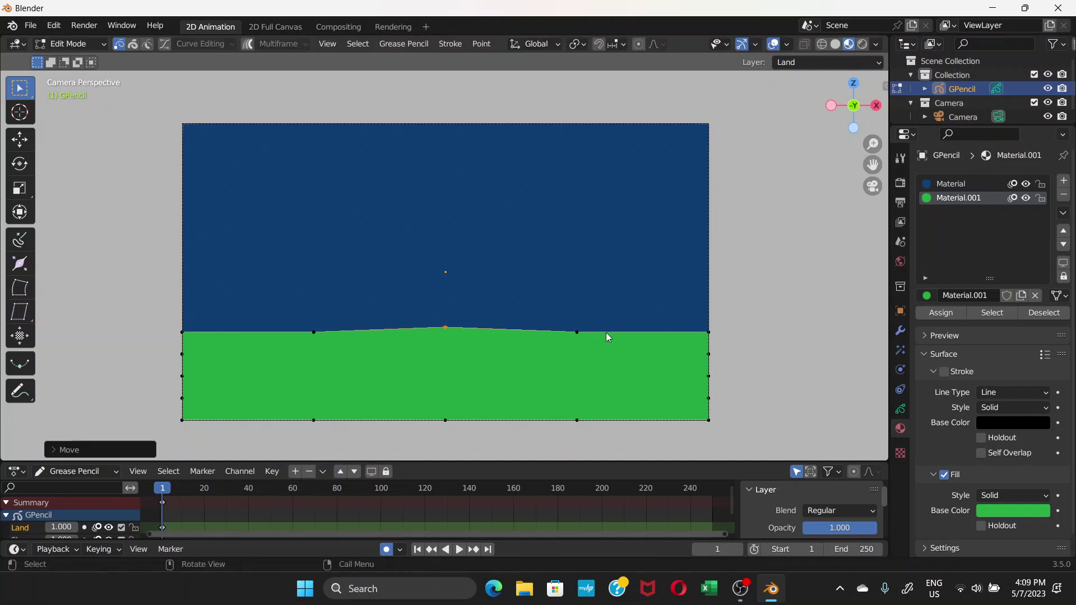
Lower the left inner point of the land's upper edge and move the right inner point slightly up and outward for an uneven horizon
left_click(313, 334)
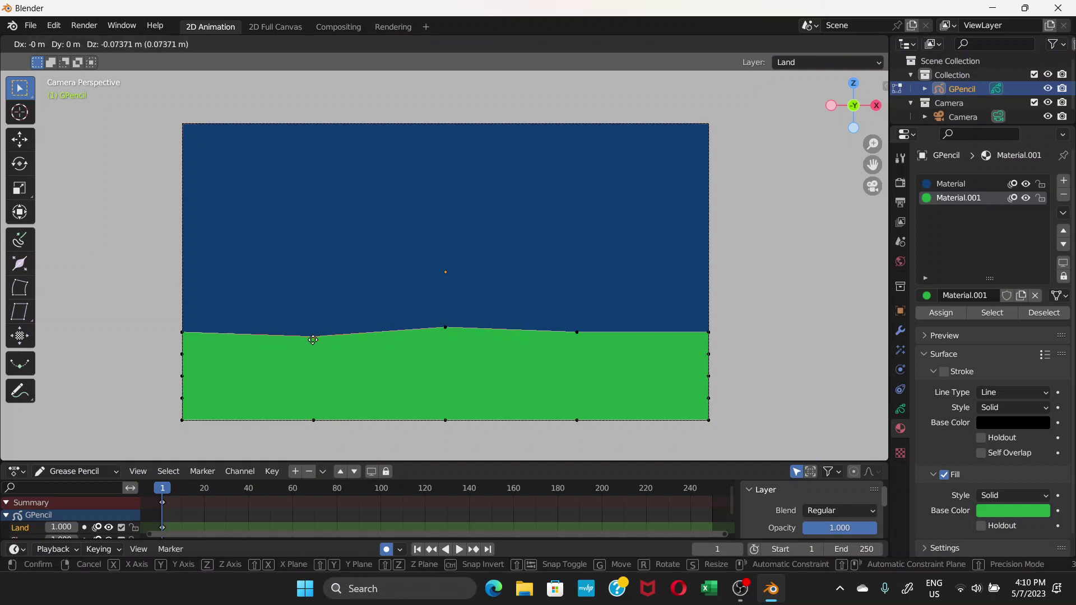
left_click(312, 347)
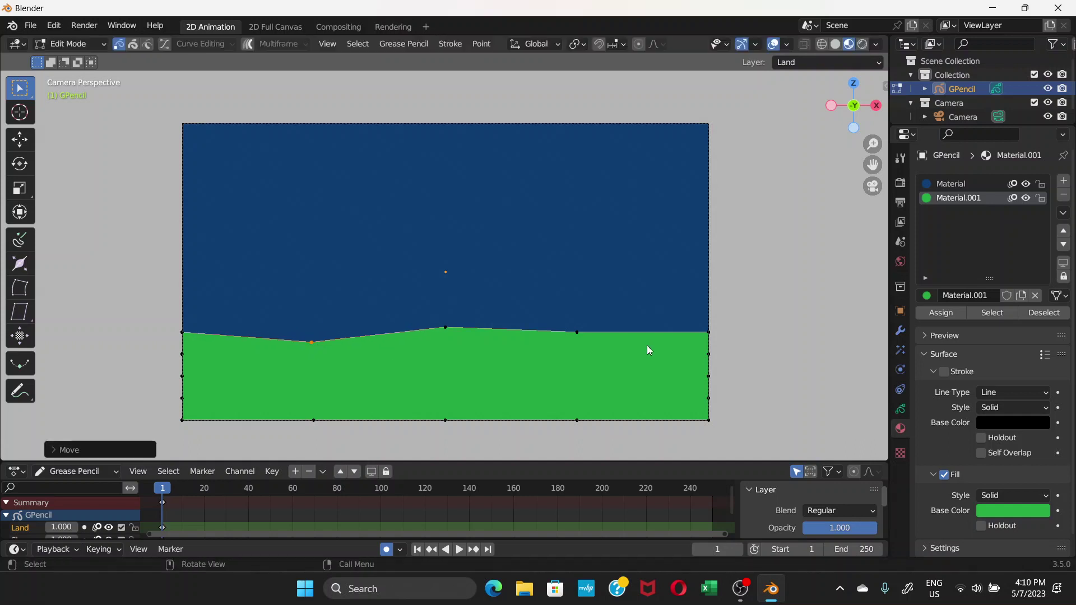
left_click(577, 332)
key("g")
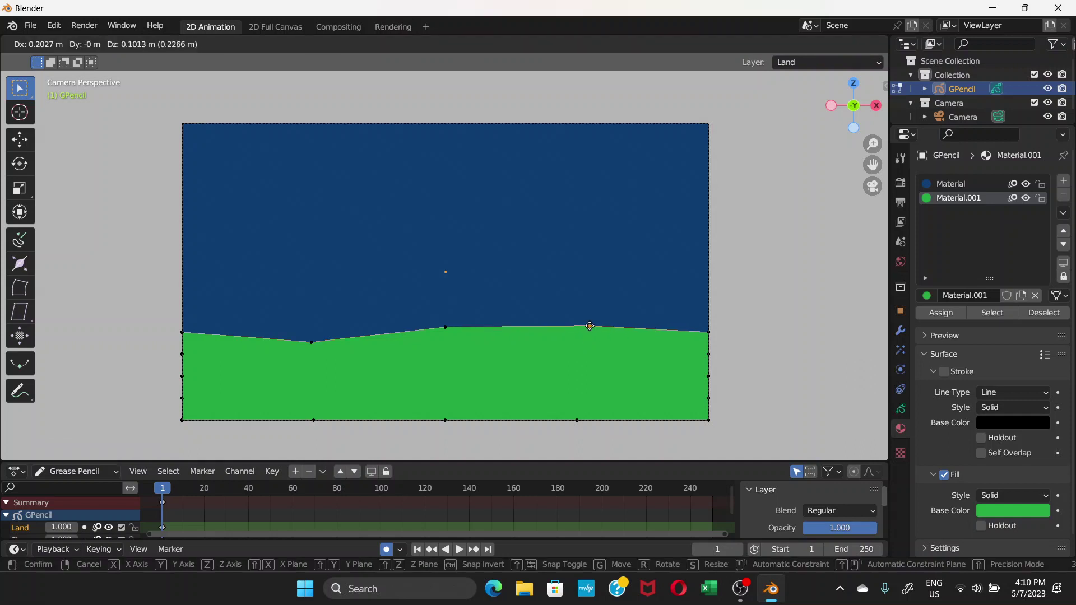
left_click(589, 327)
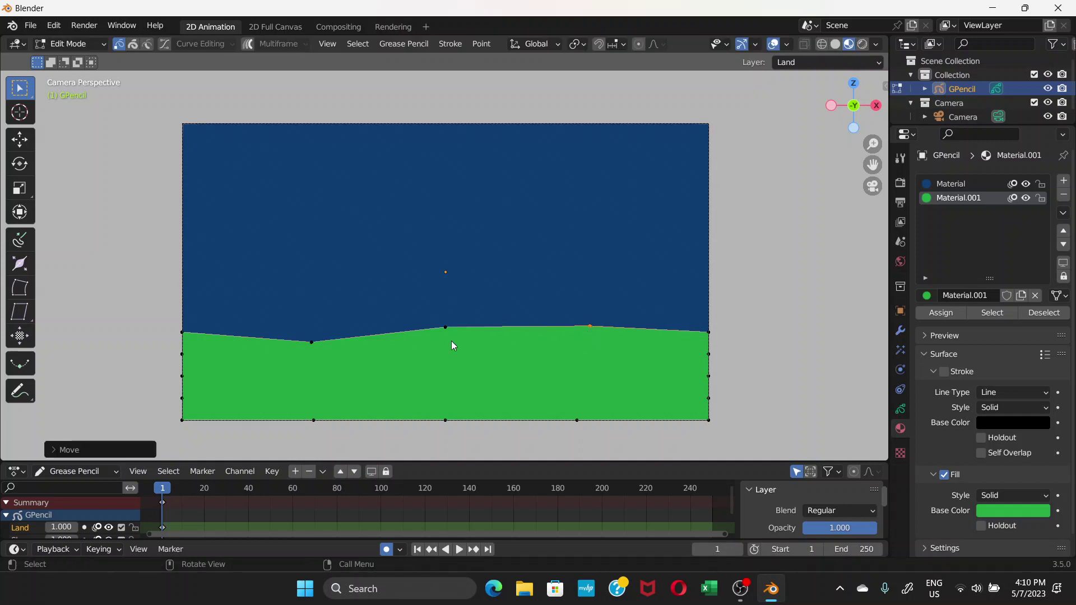
Return to Object Mode and deselect the Grease Pencil object
left_click(93, 45)
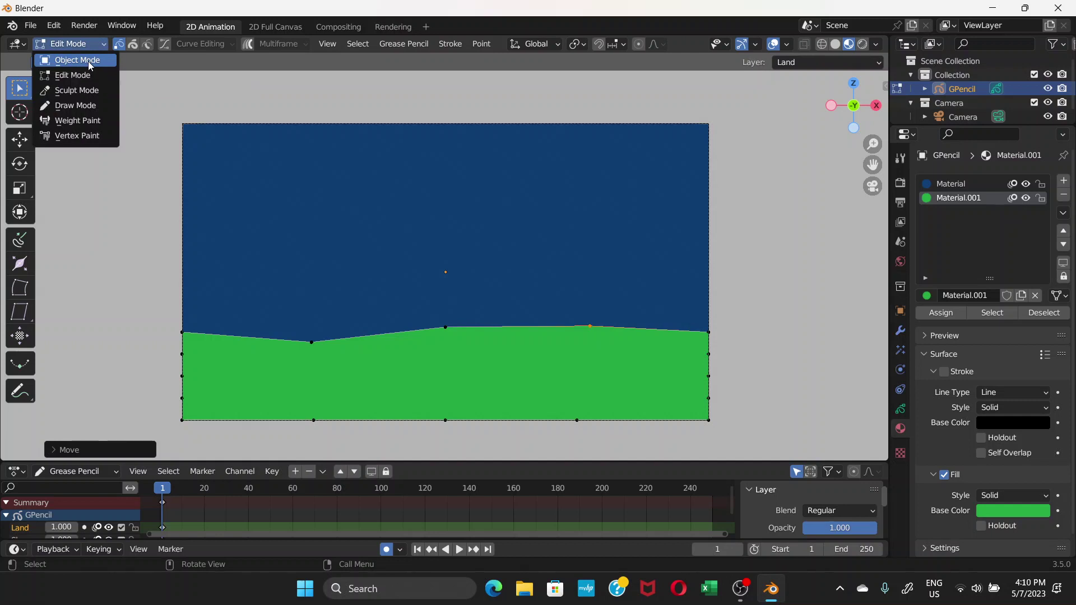
left_click(89, 60)
left_click(120, 190)
scroll(440, 319, "down", 1)
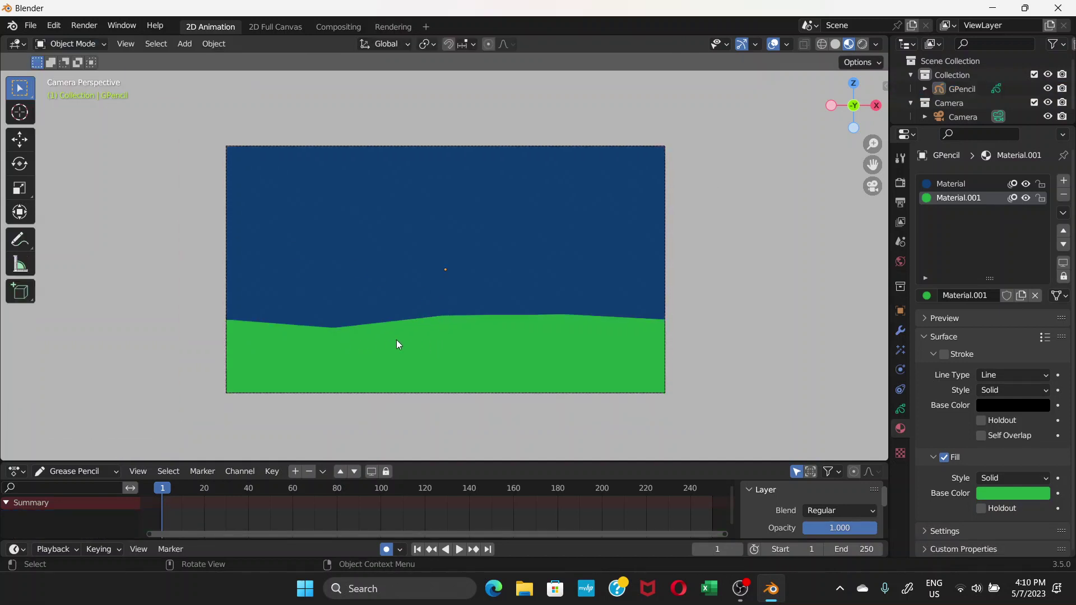
scroll(446, 347, "up", 2)
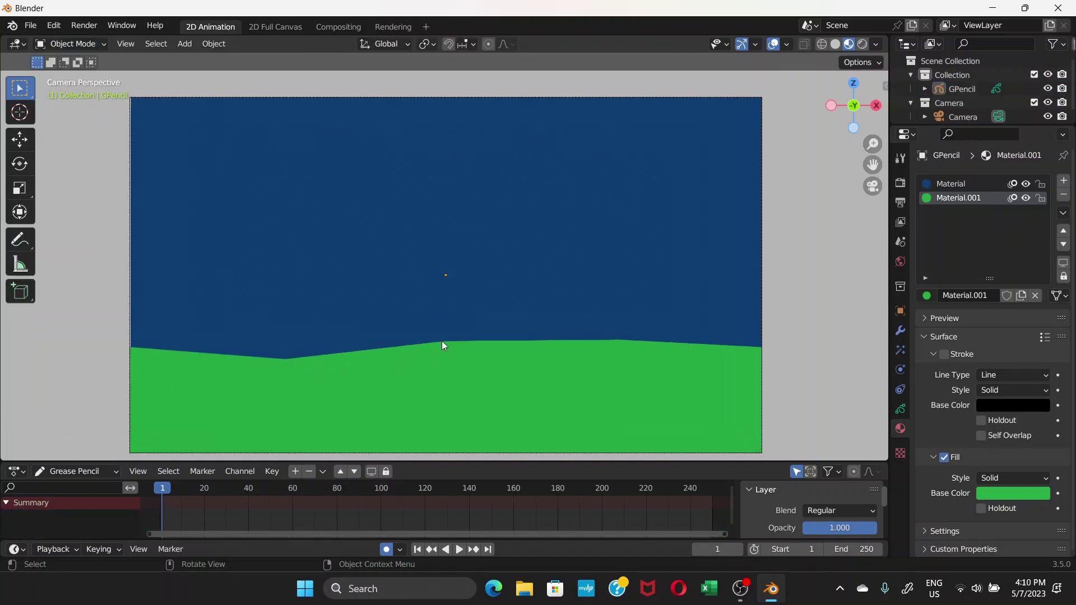
scroll(643, 275, "down", 1)
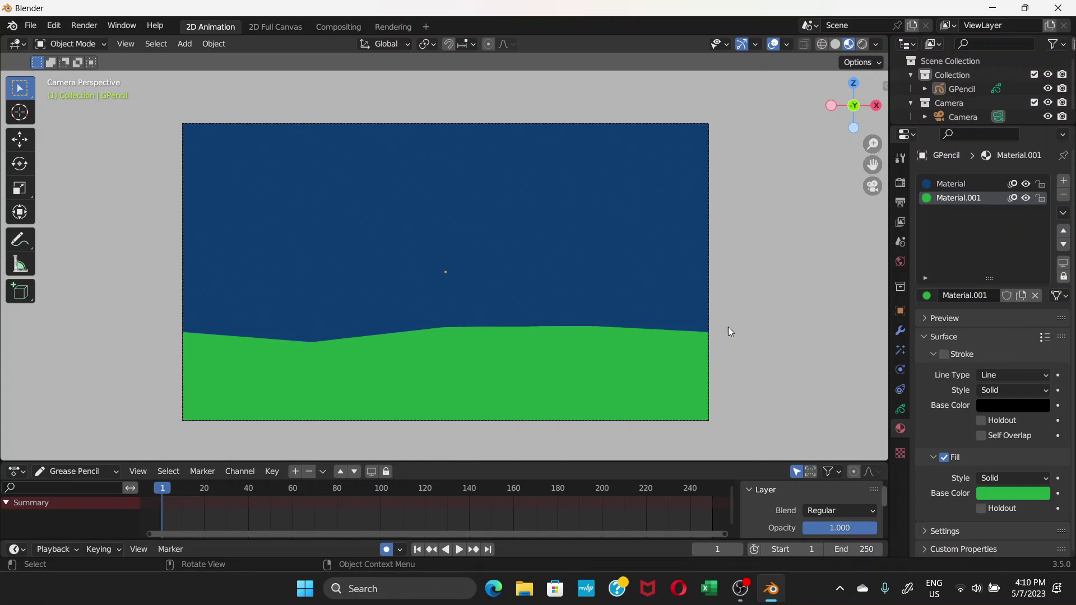
Switch the Grease Pencil object to Draw Mode and add a third material slot with a new material
left_click(902, 411)
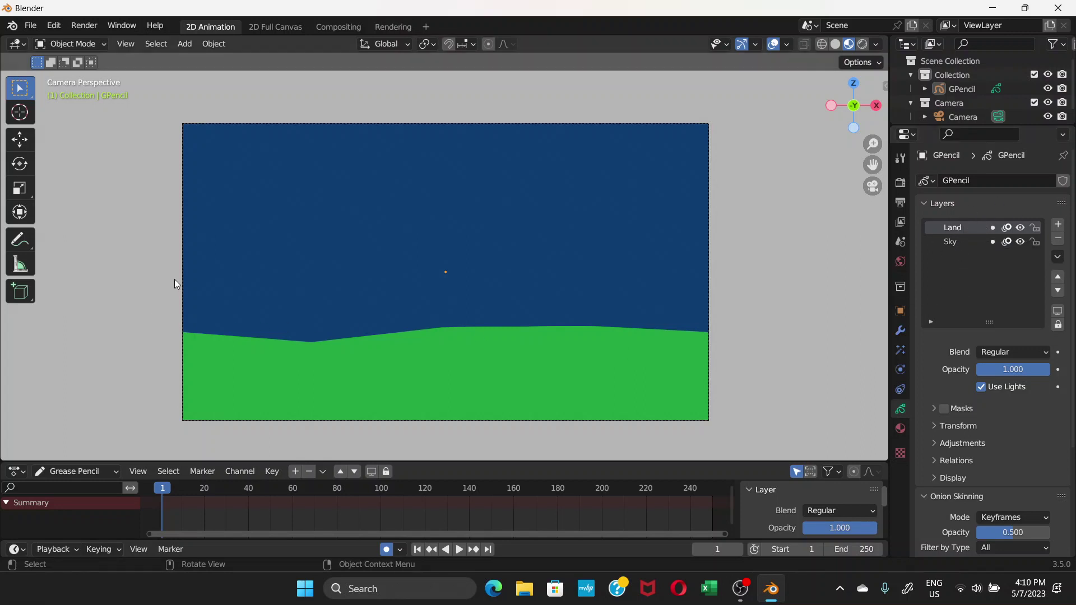
left_click(70, 44)
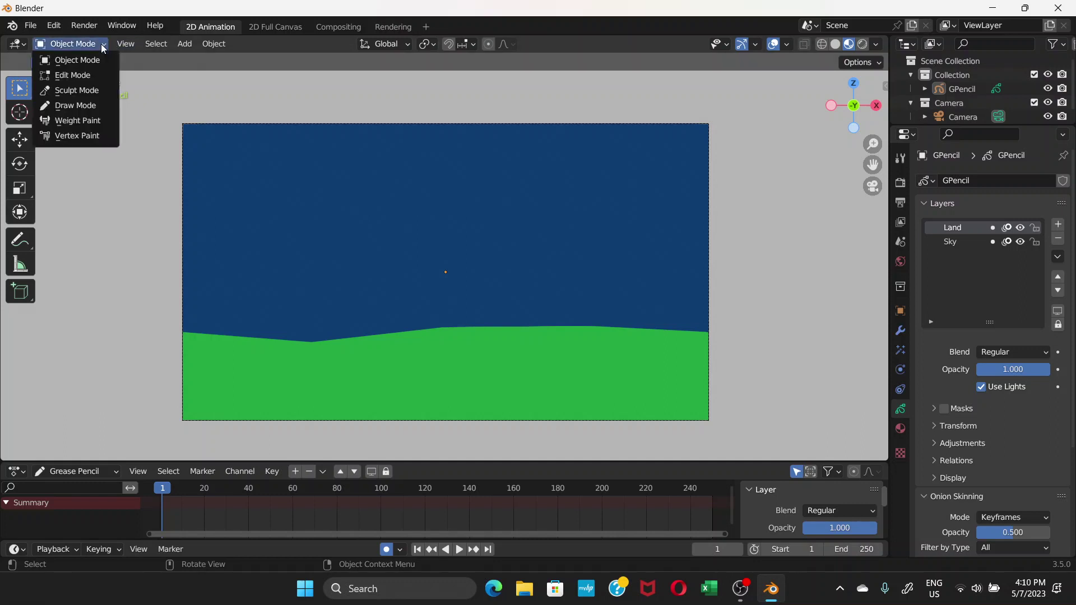
left_click(70, 103)
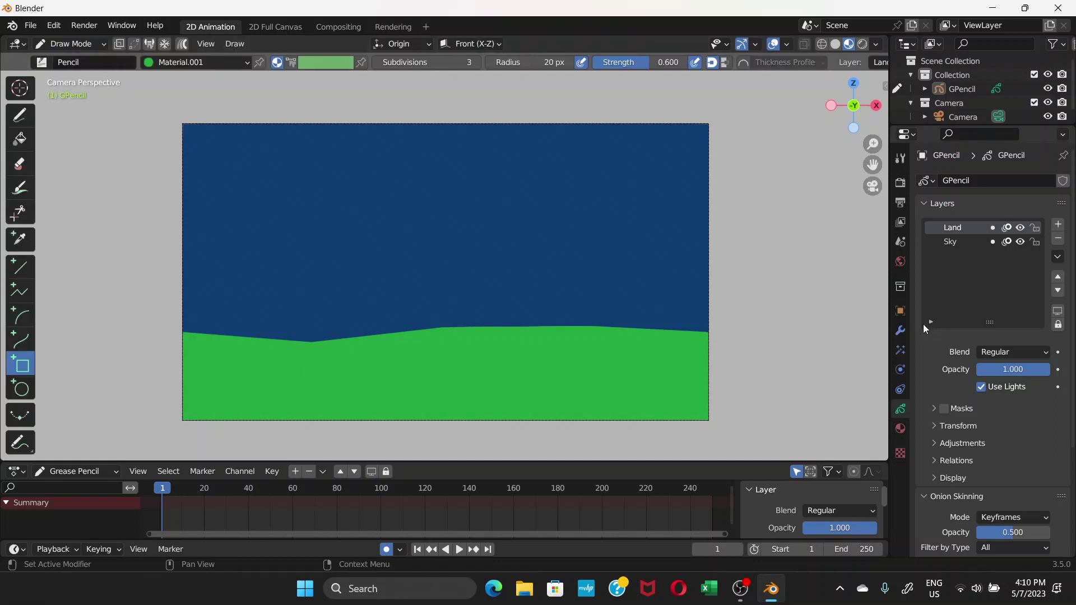
left_click(901, 427)
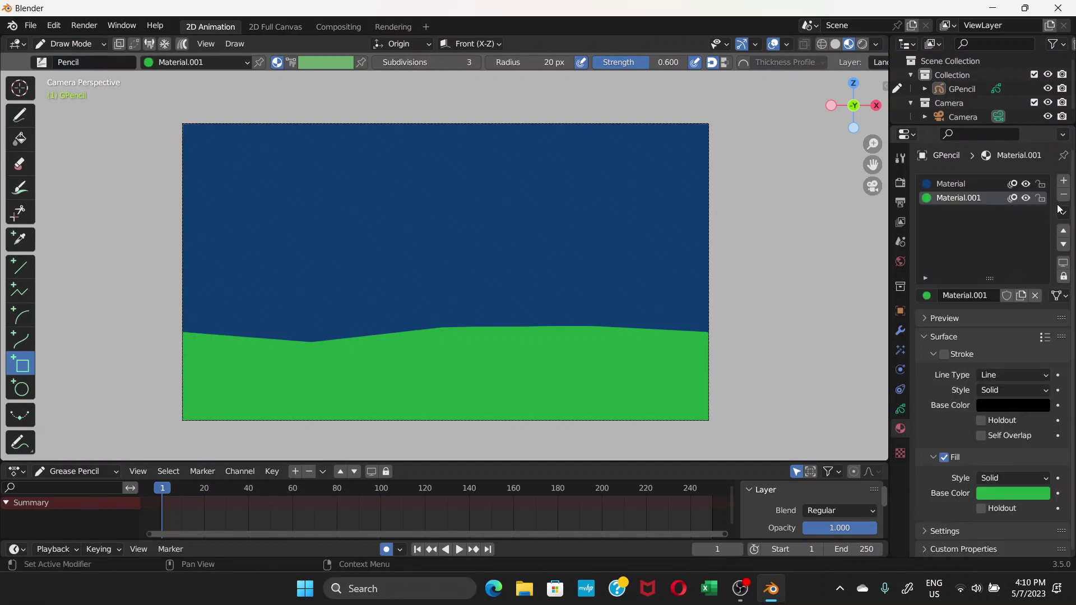
left_click(1064, 183)
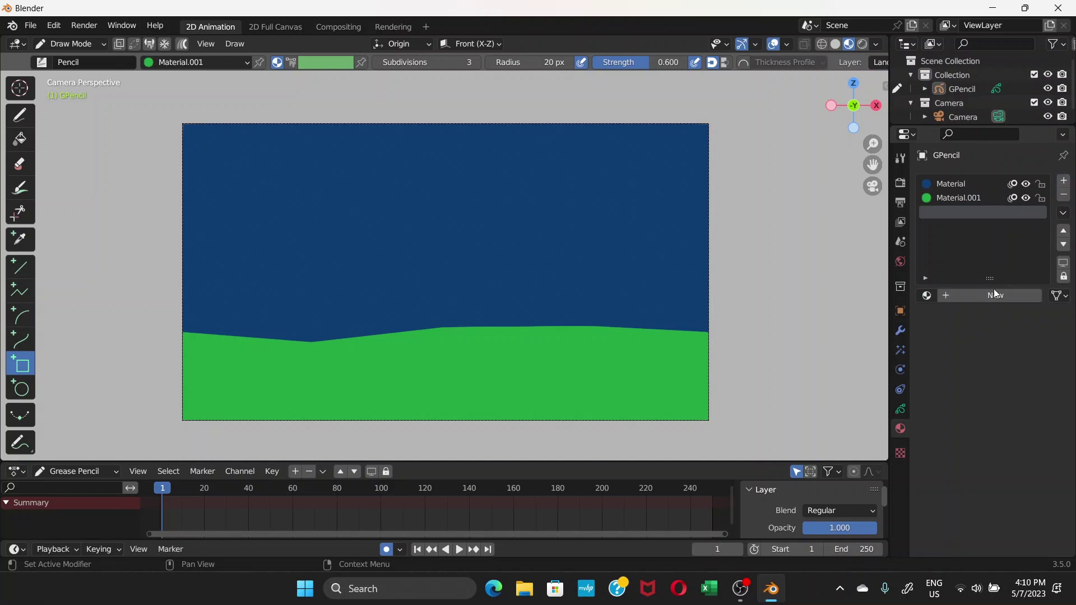
left_click(993, 297)
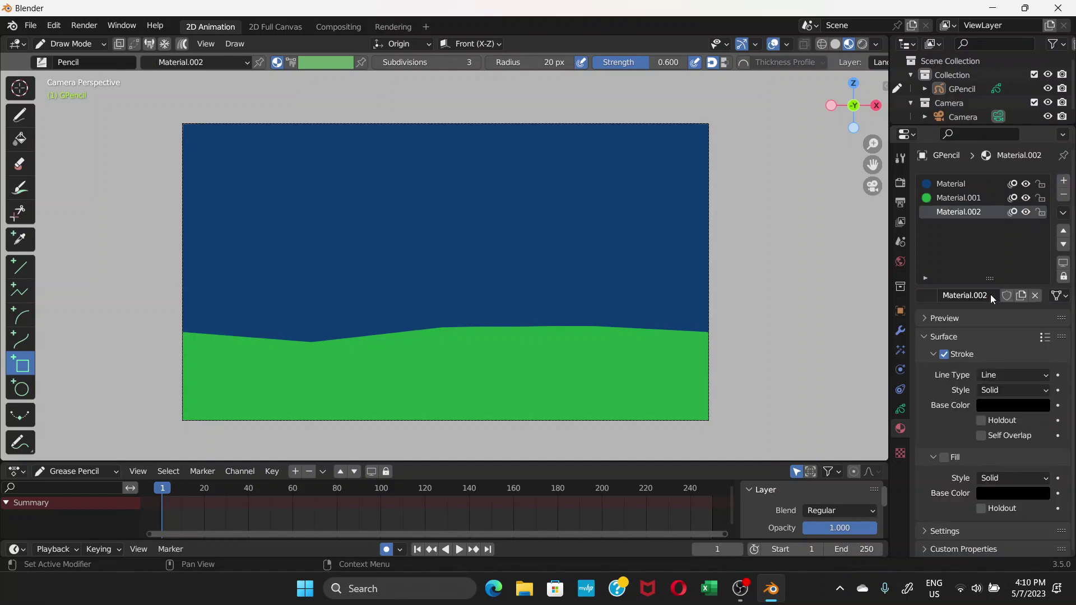
Turn off the third material's stroke, enable its fill and set the fill base color to a golden yellow
left_click(943, 354)
left_click(945, 458)
left_click(1017, 492)
left_click(1040, 349)
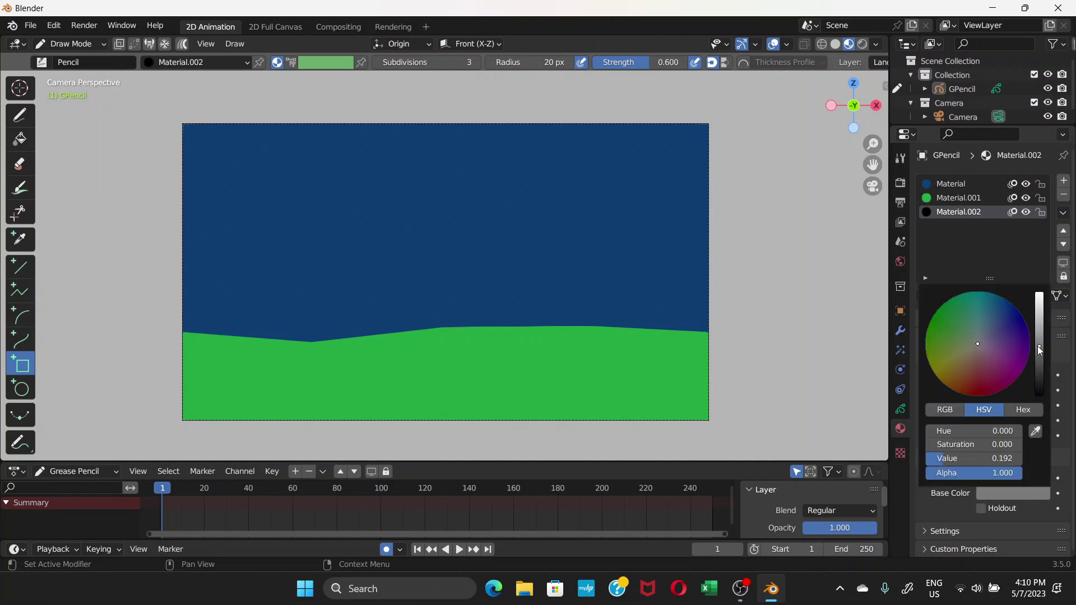
left_click(959, 354)
left_click(951, 354)
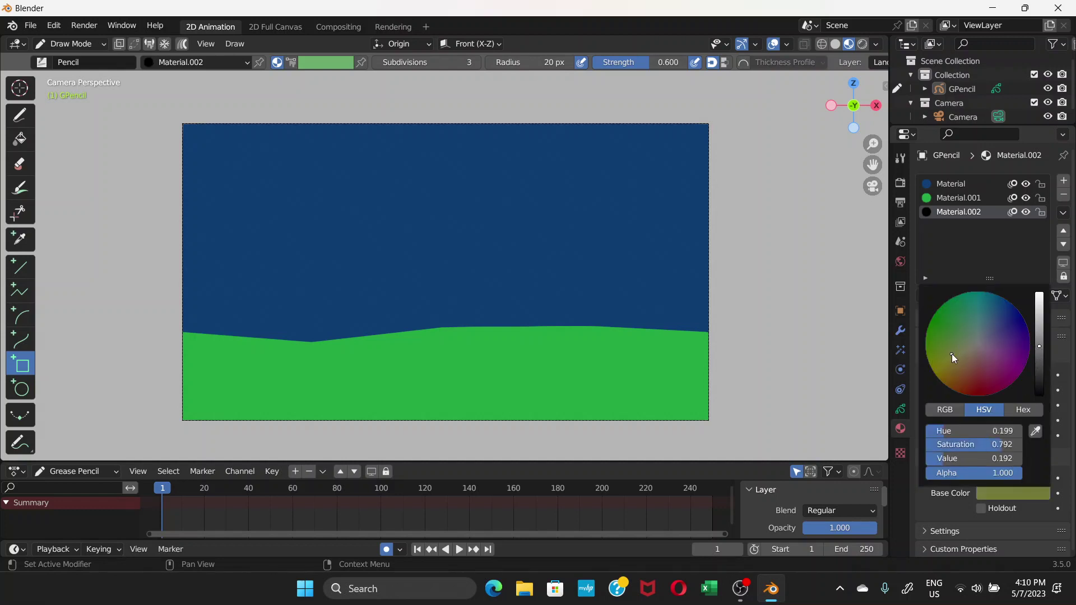
left_click(1039, 328)
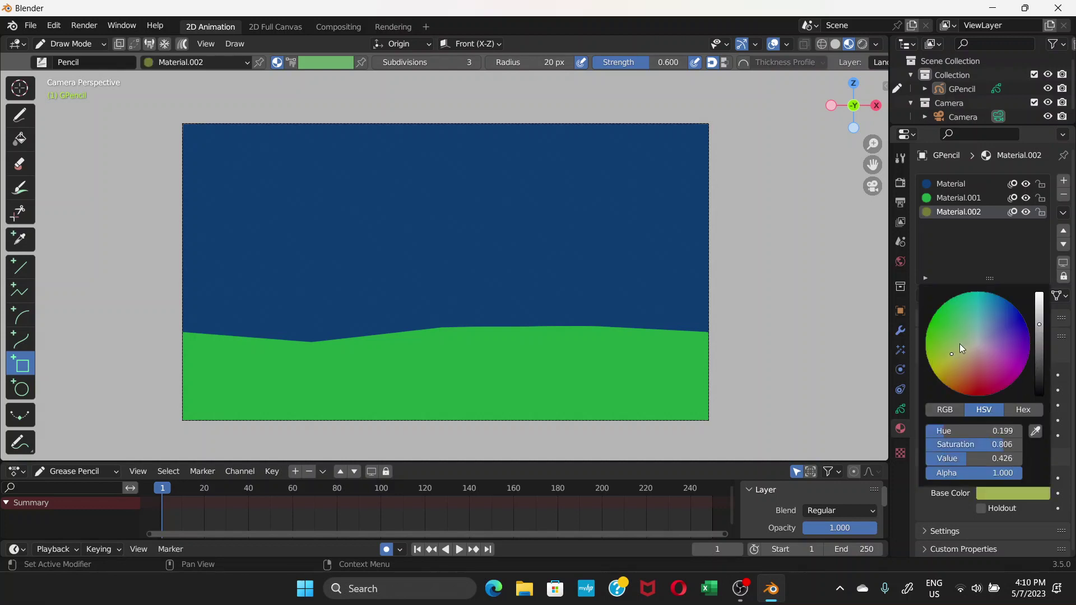
left_click(957, 349)
left_click(952, 347)
left_click(1040, 312)
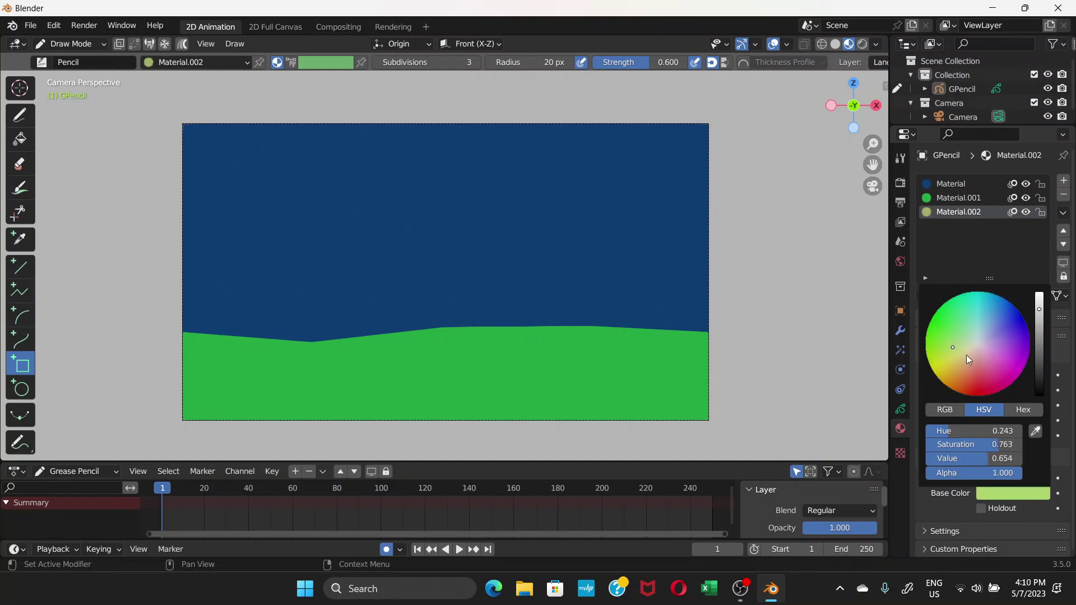
left_click(939, 355)
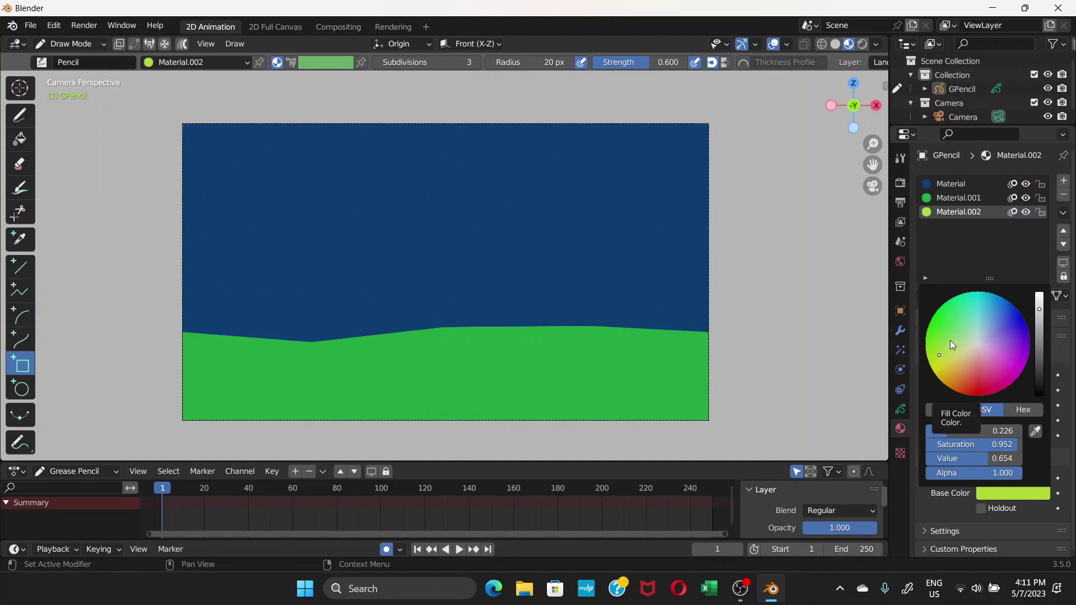
left_click(950, 340)
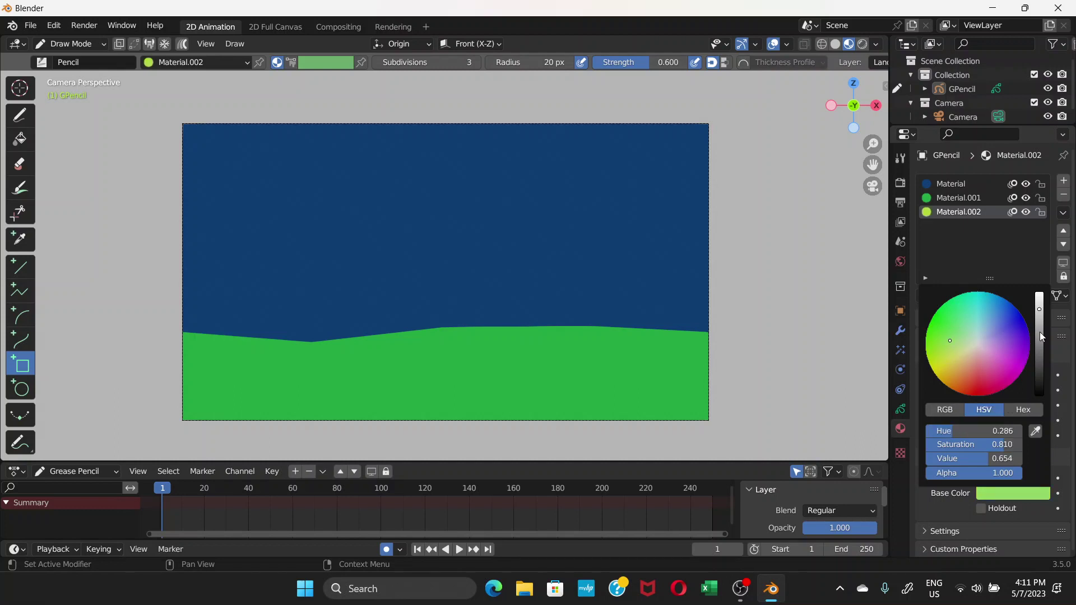
left_click(953, 363)
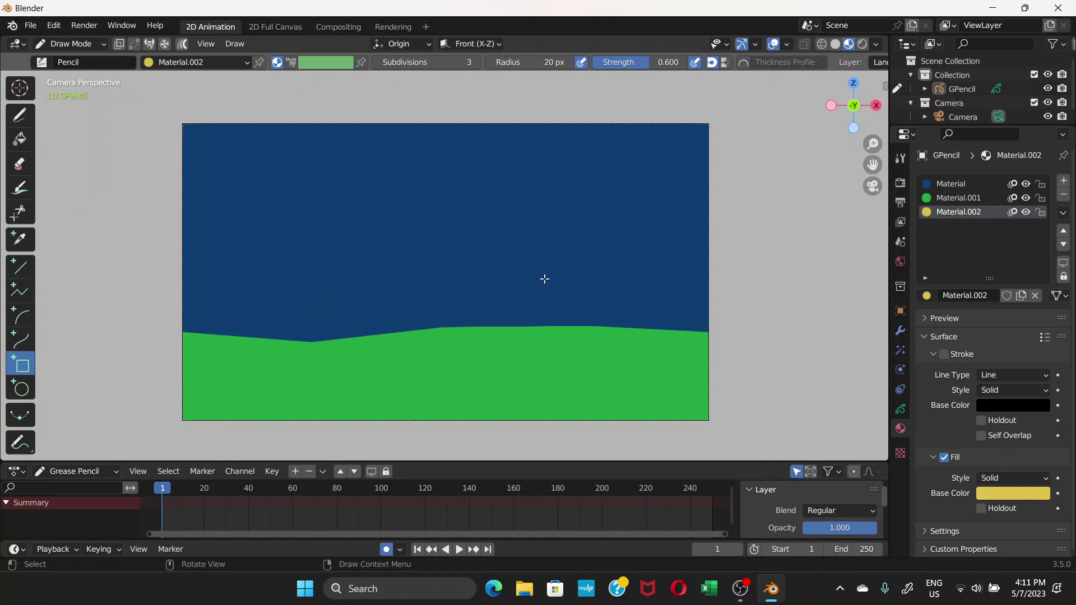
Draw a yellow filled house wall with the Box tool across the horizon's right part, and widen it rightward with a narrow adjoining box
left_click_drag(545, 279, 638, 335)
key("Return")
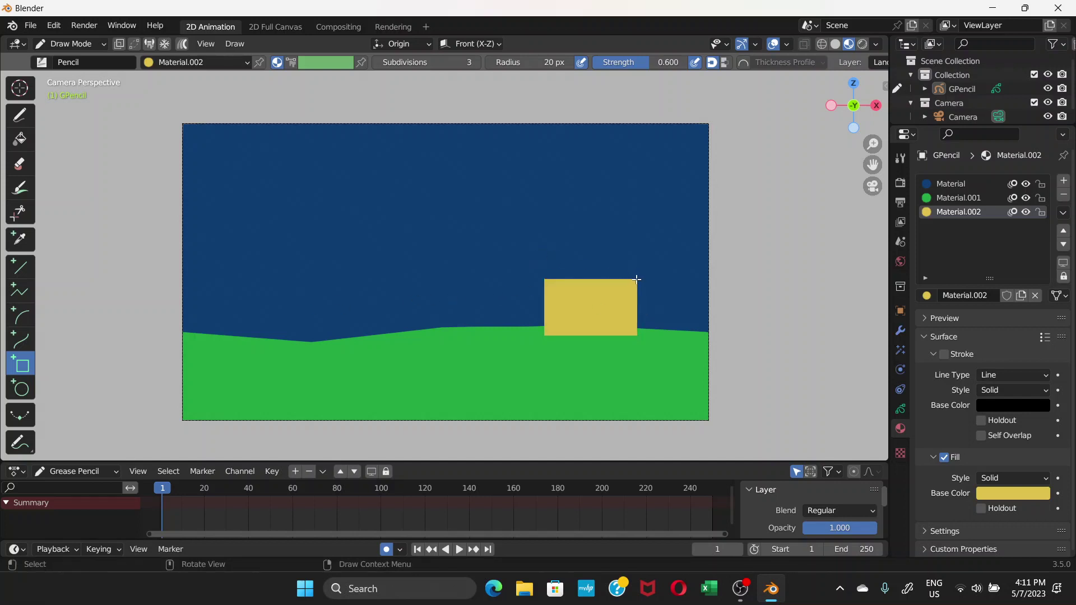
left_click_drag(636, 278, 657, 335)
key("Return")
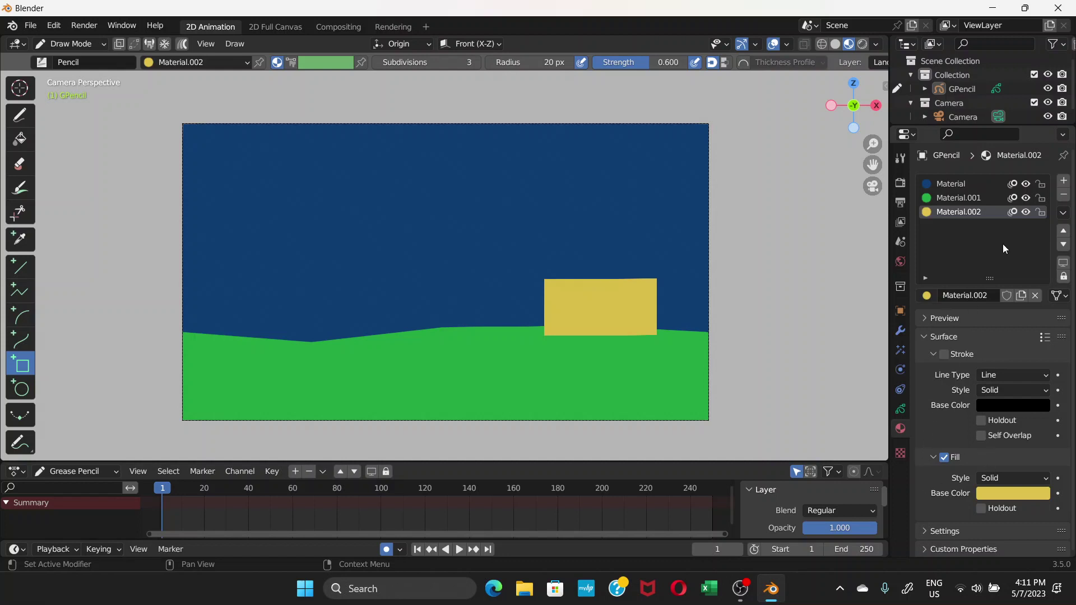
Add a fourth material with stroke off, fill on and a dark brown fill color with hue 0.043 and saturation 0.912
left_click(1063, 181)
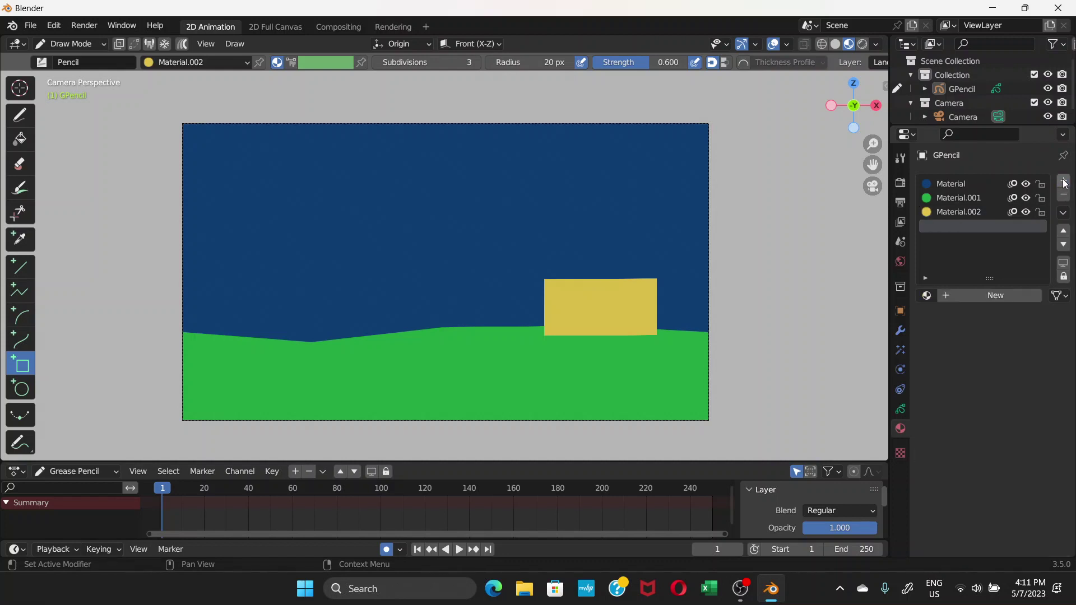
left_click(979, 295)
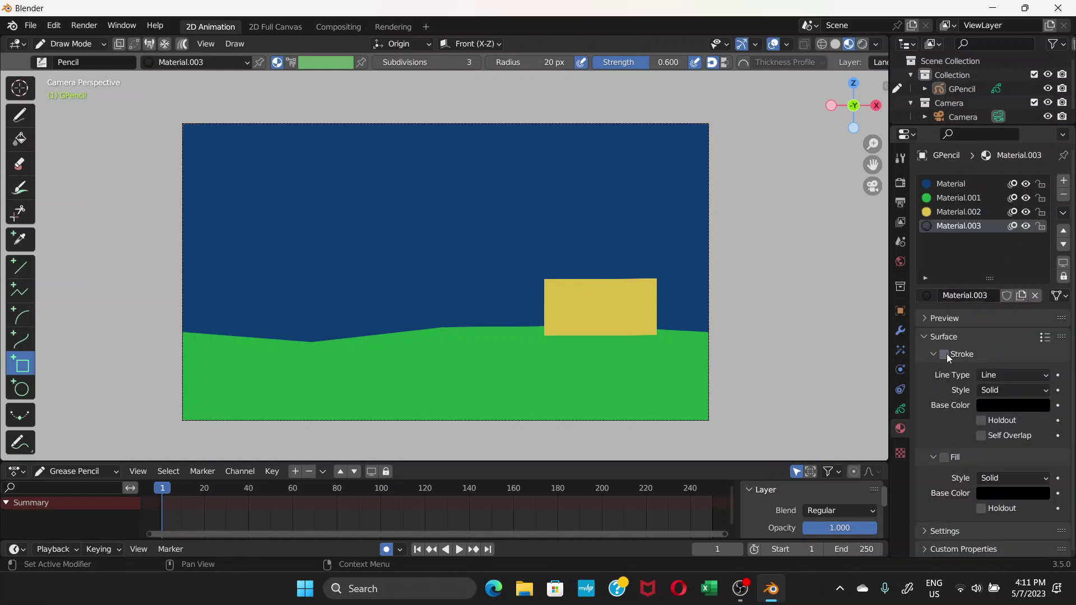
left_click(1018, 498)
left_click(1040, 323)
mouse_move(976, 341)
left_mouse_down()
mouse_move(942, 361)
mouse_move(963, 381)
left_mouse_up()
left_click(1038, 347)
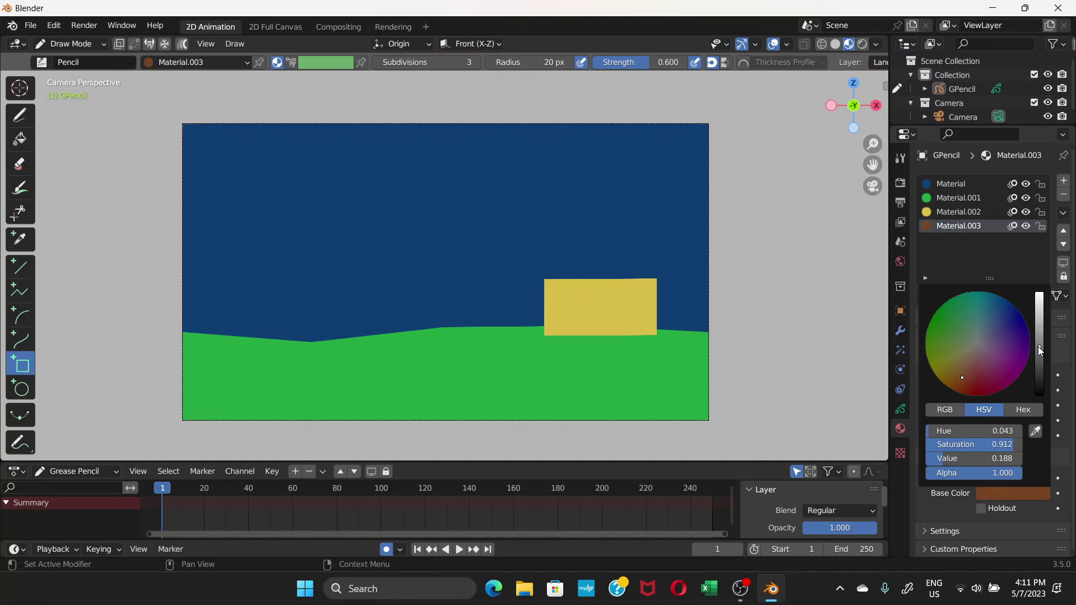
left_click(1039, 356)
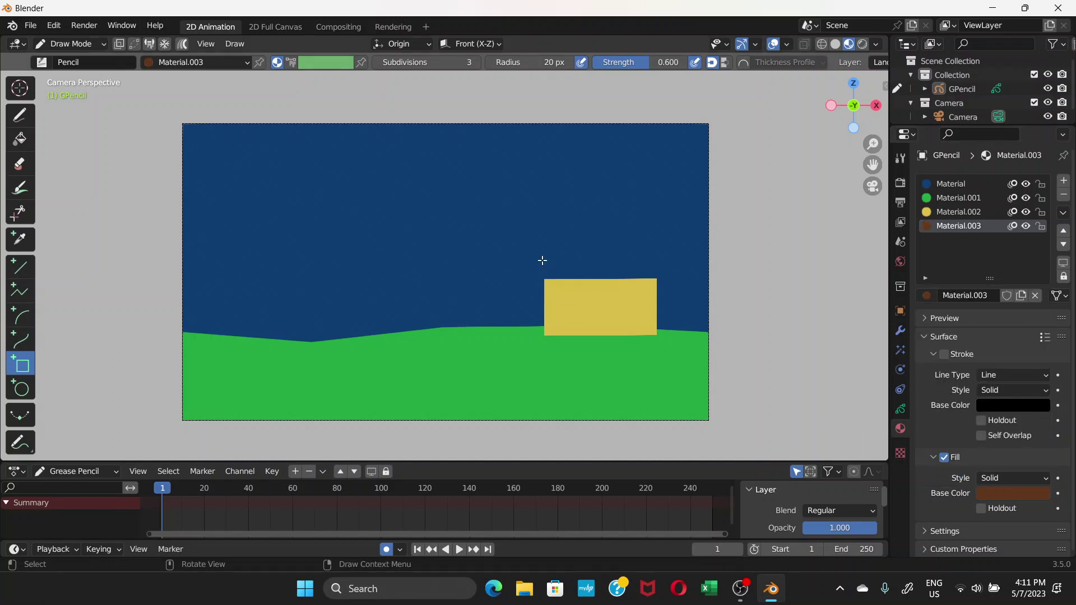
Draw a brown filled roof box with the Box tool directly above the yellow wall, spanning its full width
left_click_drag(543, 251, 659, 278)
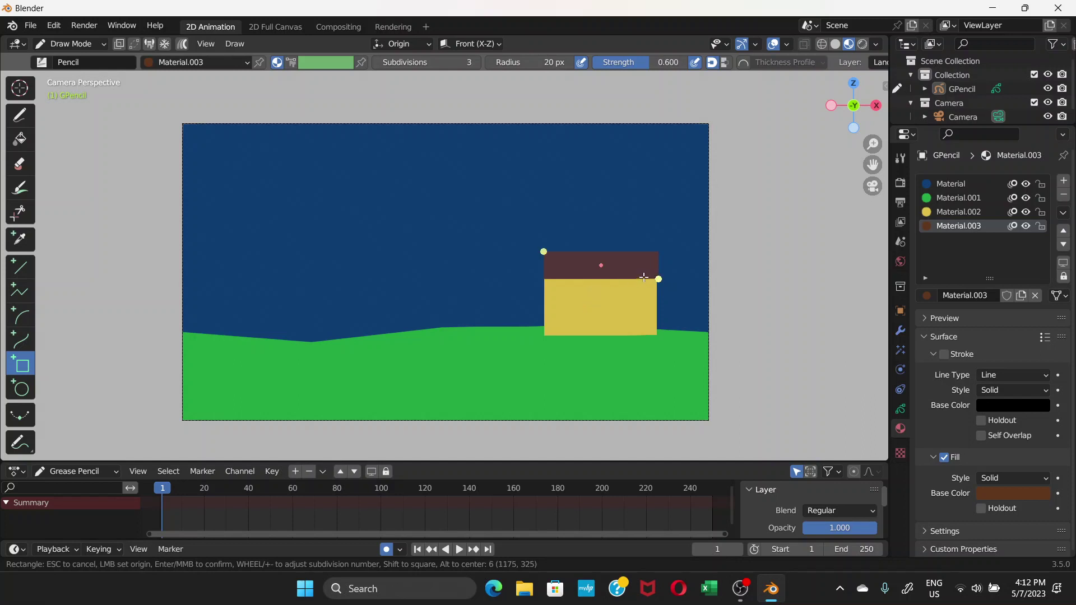
key("Return")
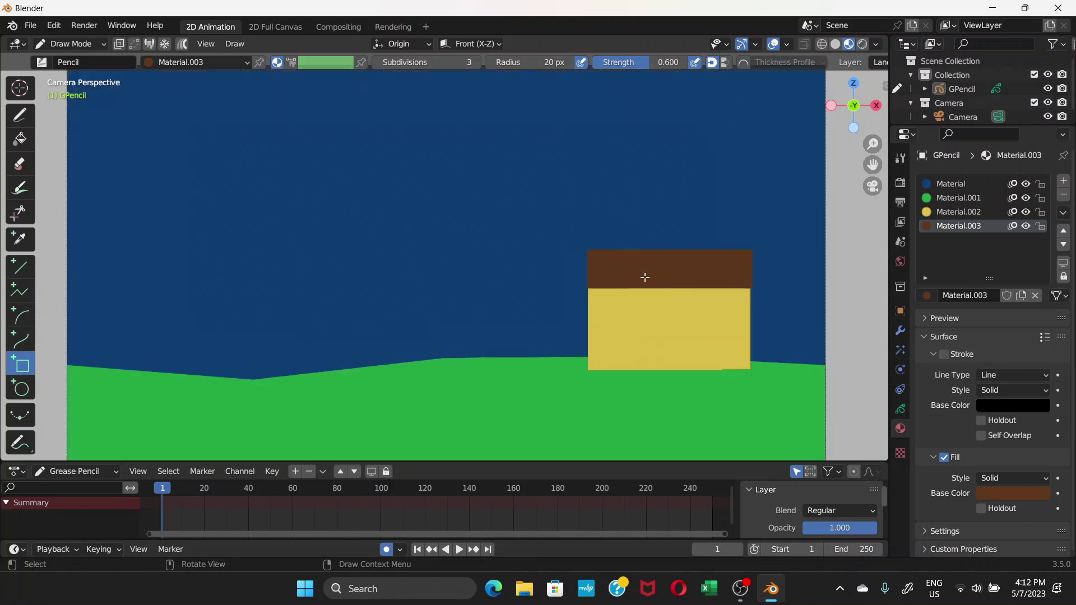
scroll(644, 279, "up", 2)
middle_click_drag(643, 278, 473, 254, "shift")
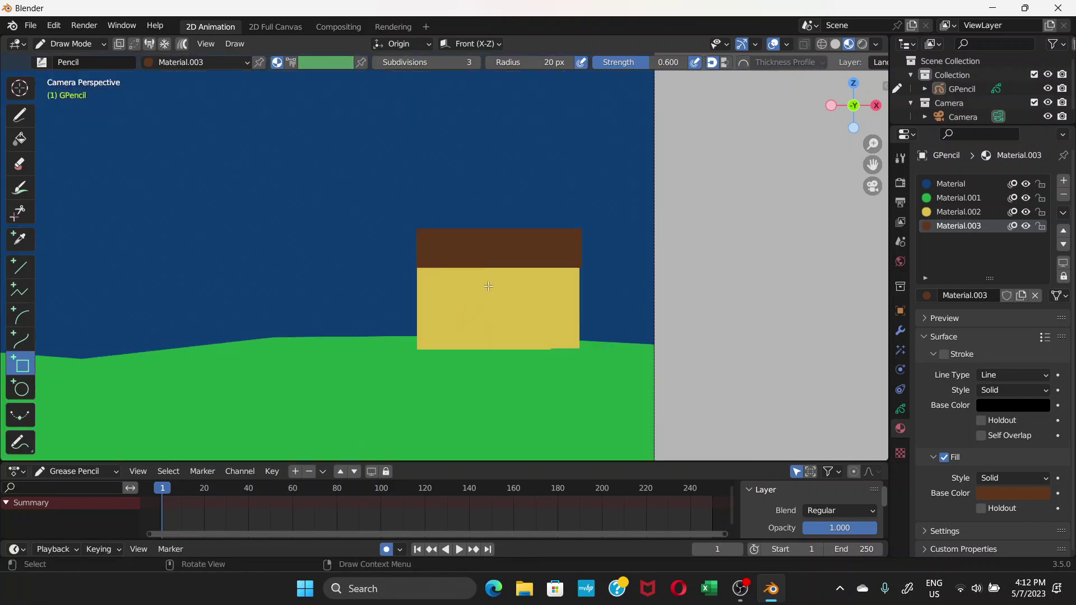
scroll(475, 285, "down", 3)
scroll(476, 288, "up", 1)
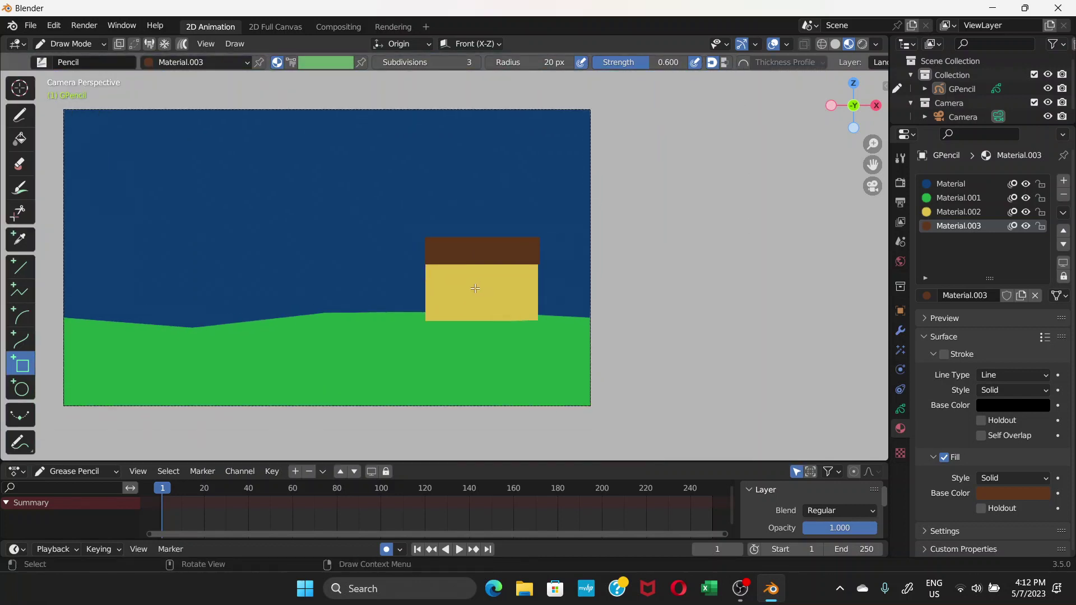
scroll(475, 288, "up", 2)
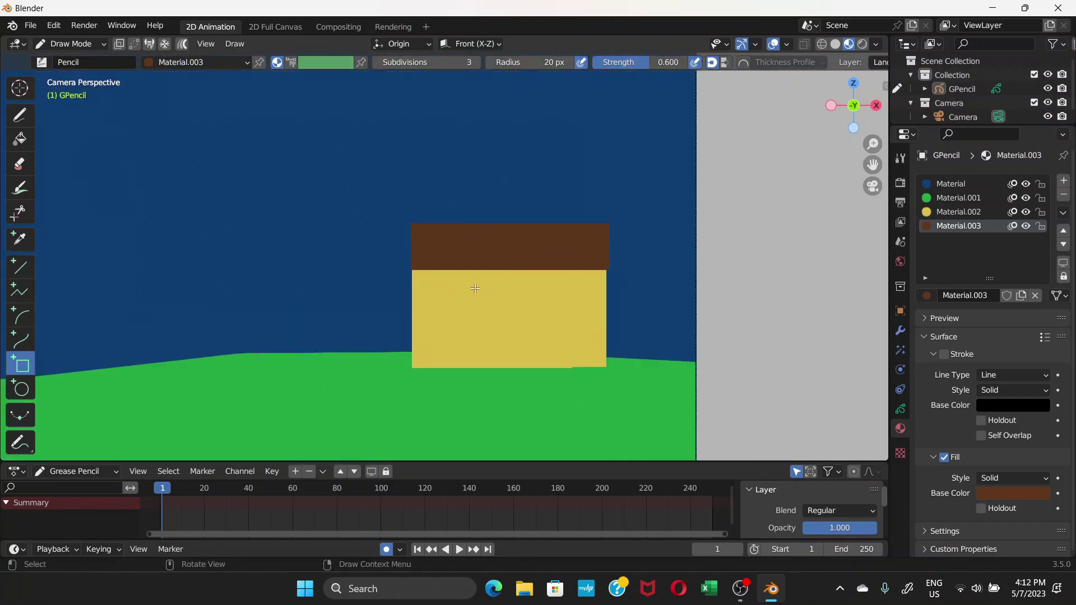
scroll(477, 292, "up", 2)
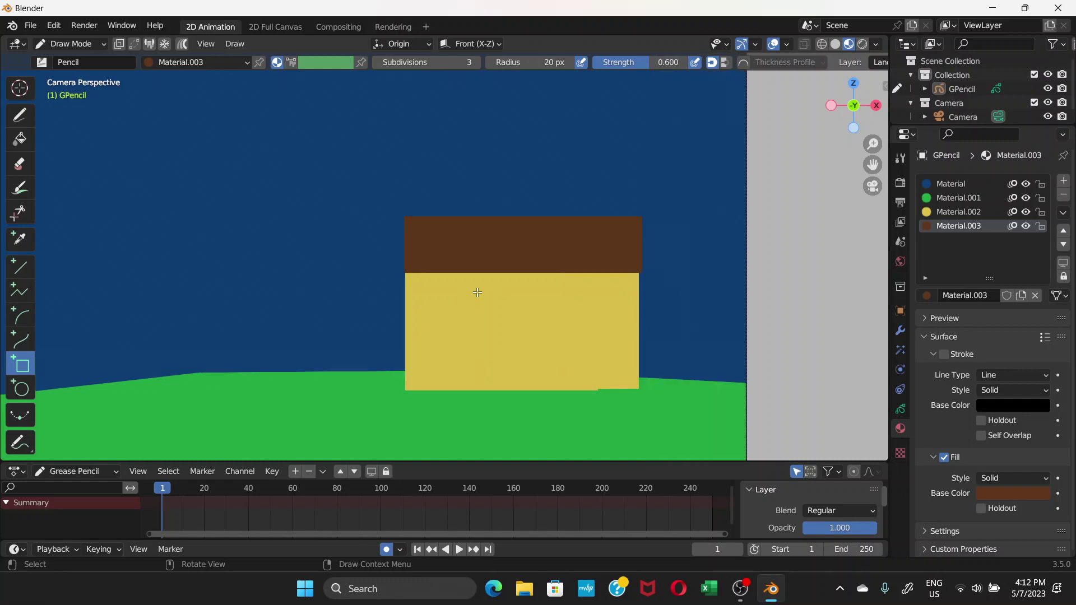
scroll(478, 292, "down", 1)
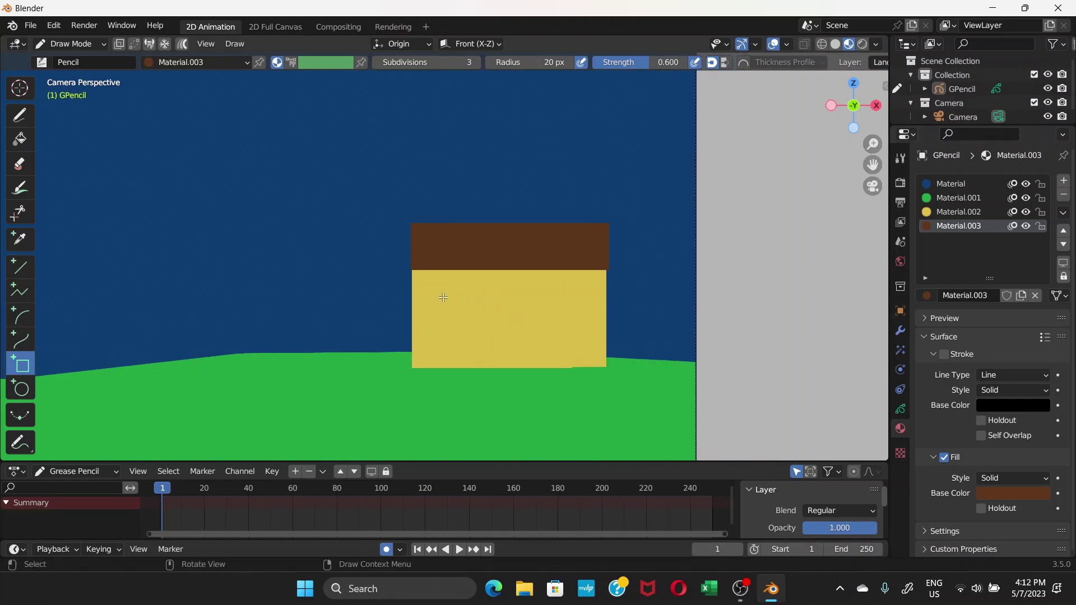
left_click_drag(536, 300, 554, 363)
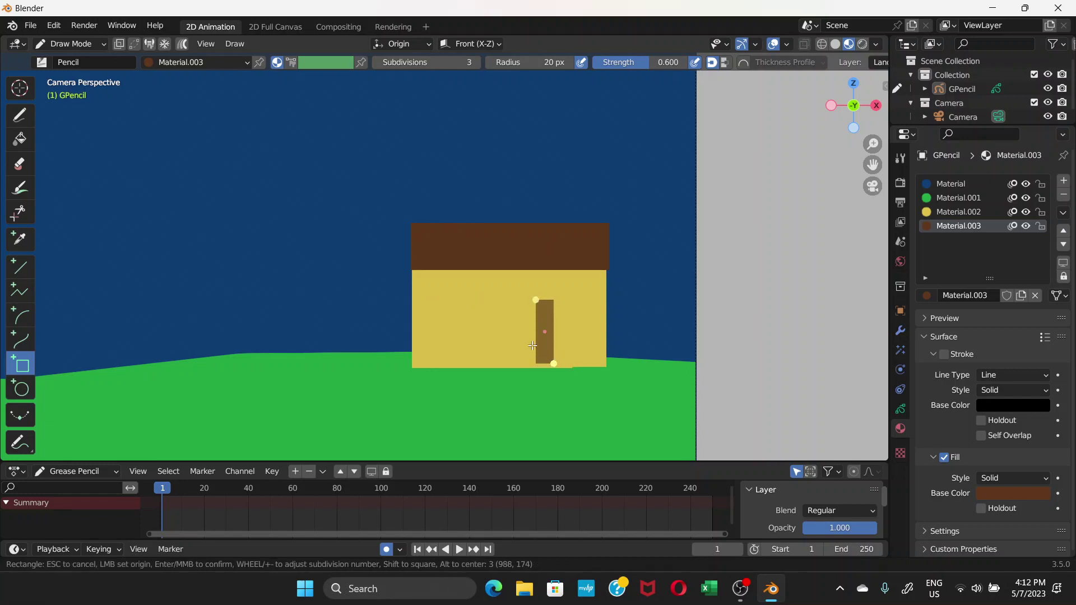
key("Return")
key("ctrl+z")
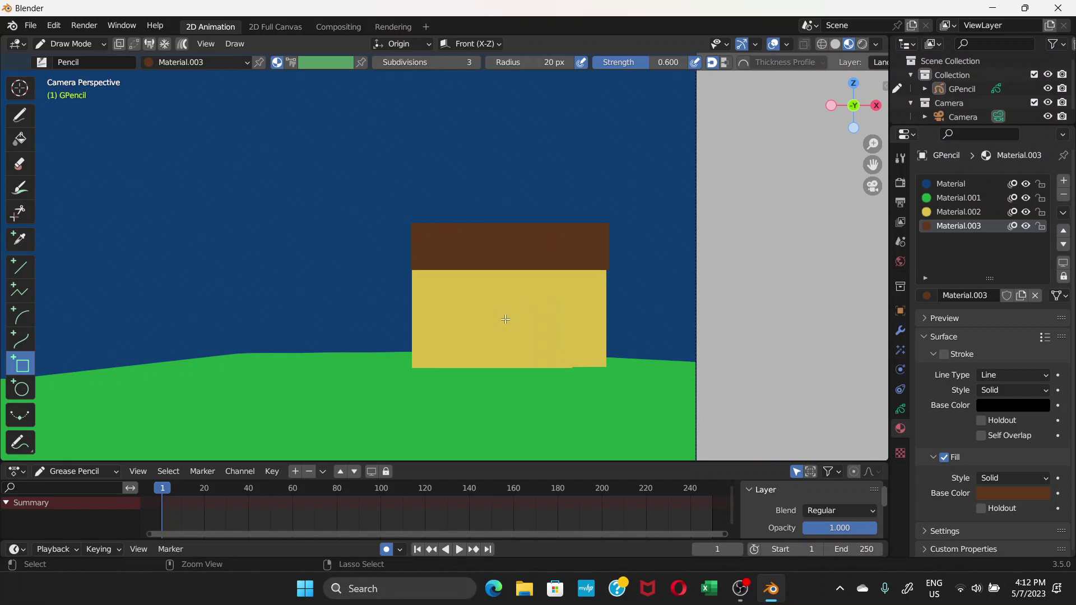
Draw a brown box as the door near the middle of the wall's base and a smaller brown window box to its upper left
left_click_drag(472, 306, 511, 367)
key("Return")
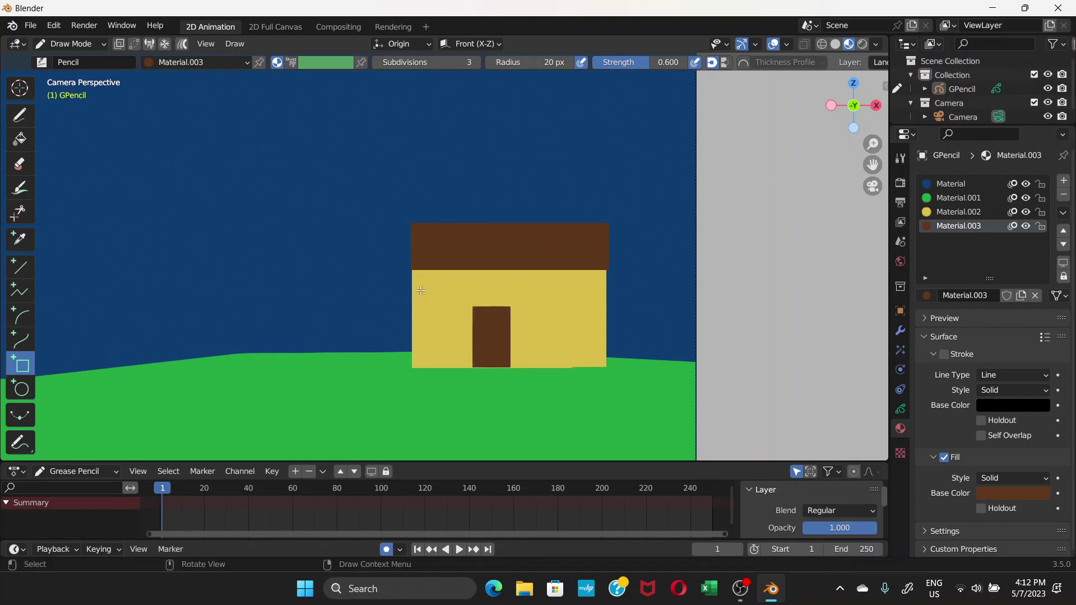
left_click_drag(421, 291, 457, 319)
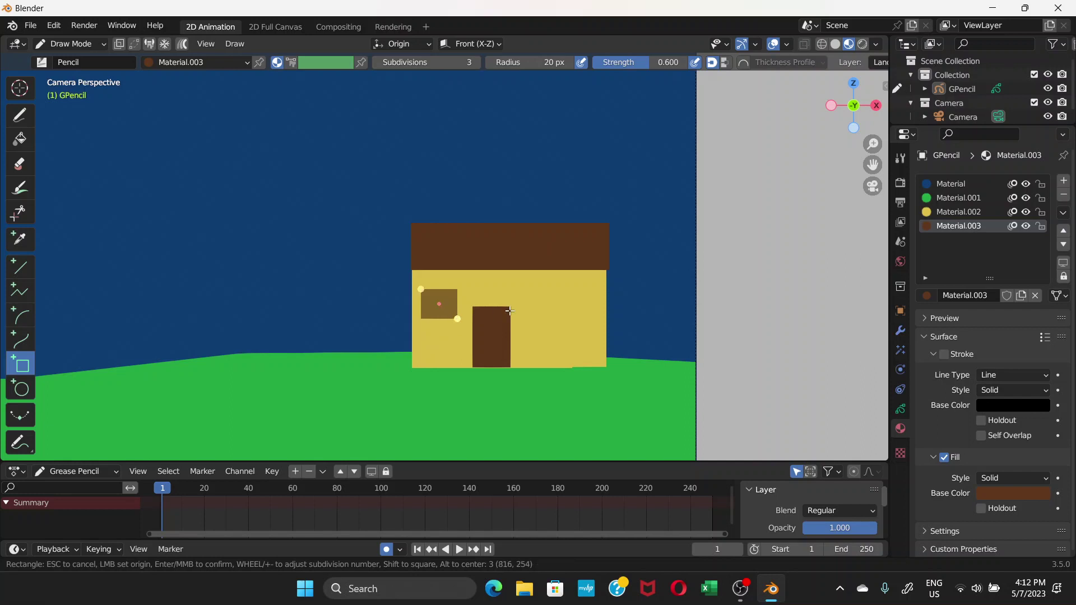
key("Return")
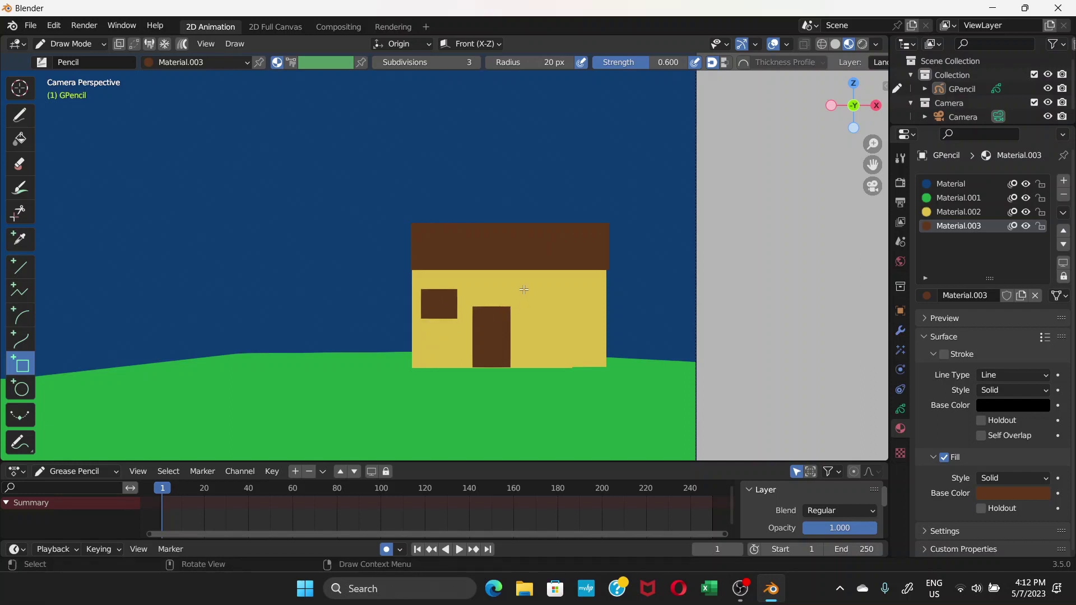
left_click_drag(523, 290, 556, 320)
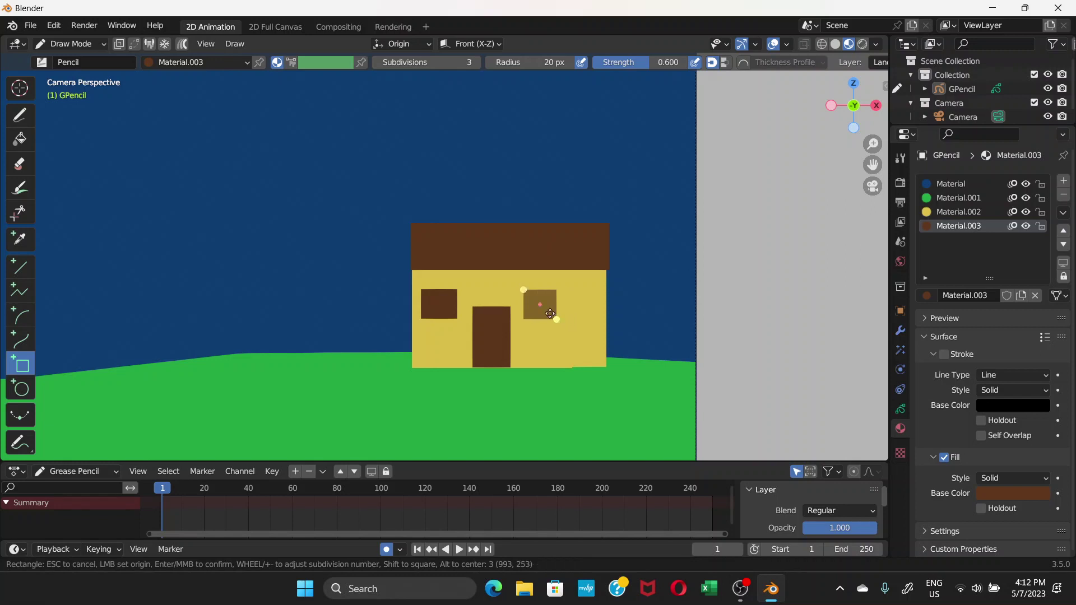
key("Return")
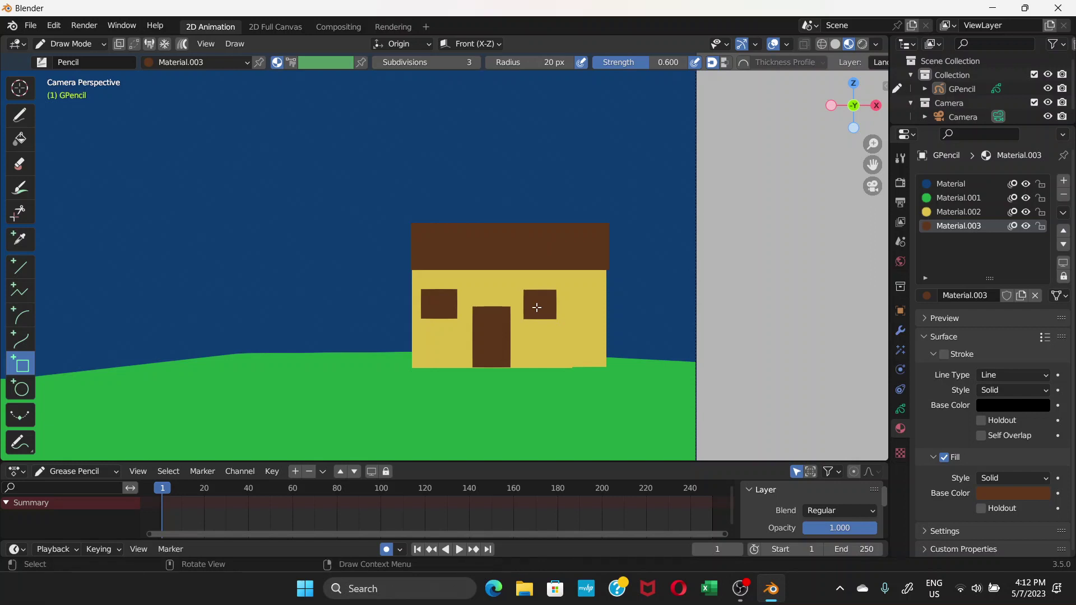
key("ctrl+z")
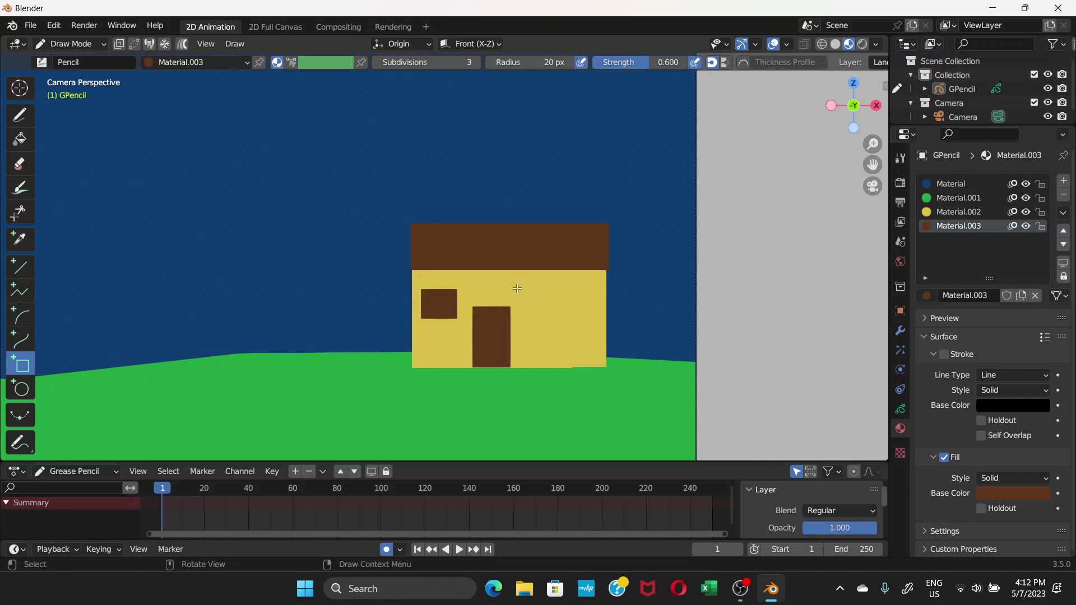
left_click_drag(517, 288, 562, 320)
key("Return")
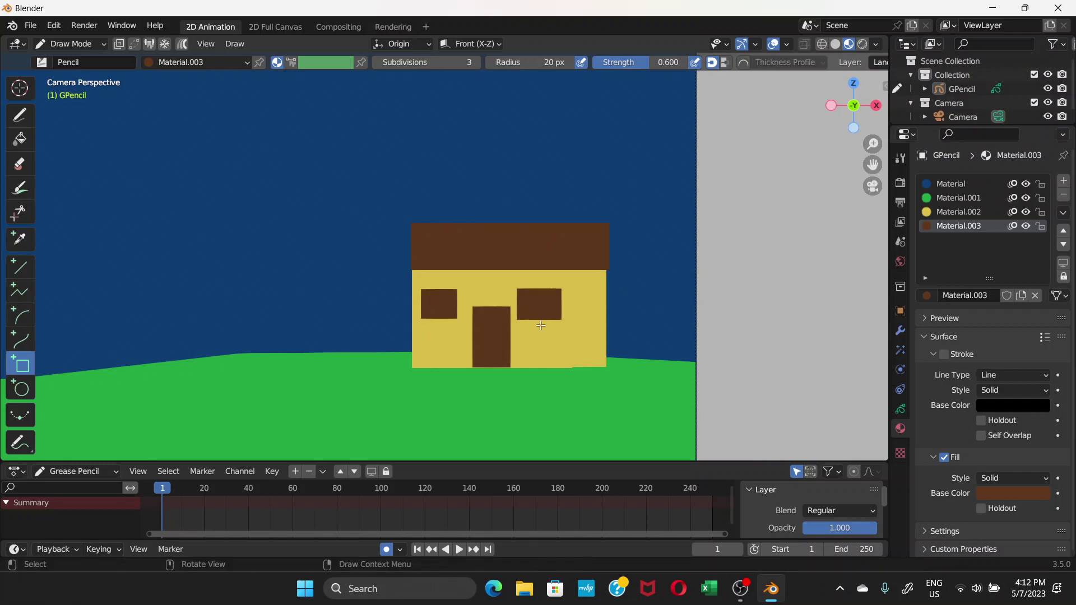
key("ctrl+z")
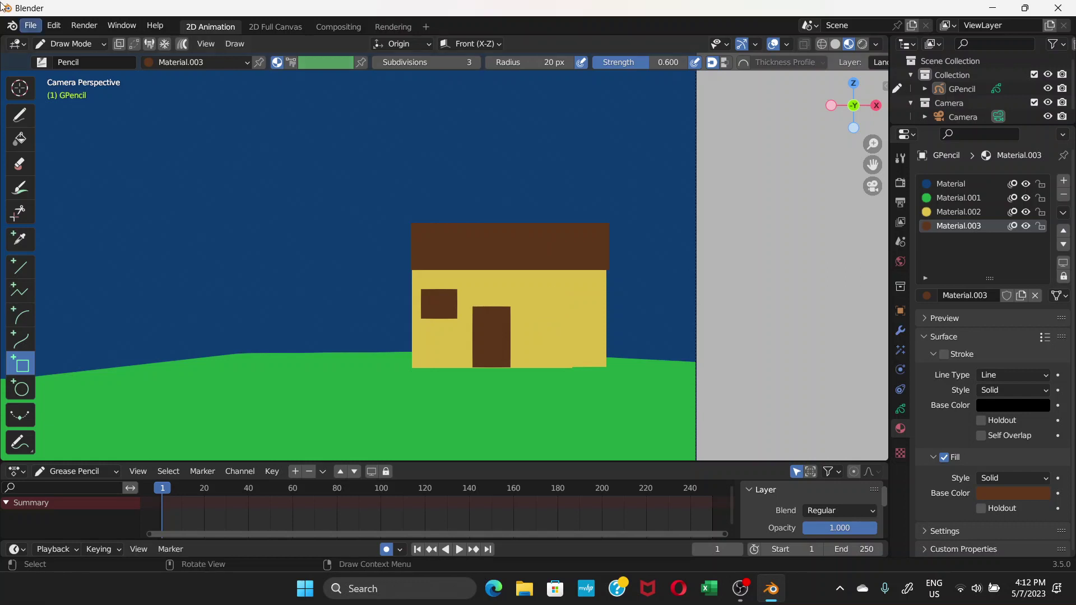
Switch the Grease Pencil object to Edit Mode with stroke selection
left_click(98, 45)
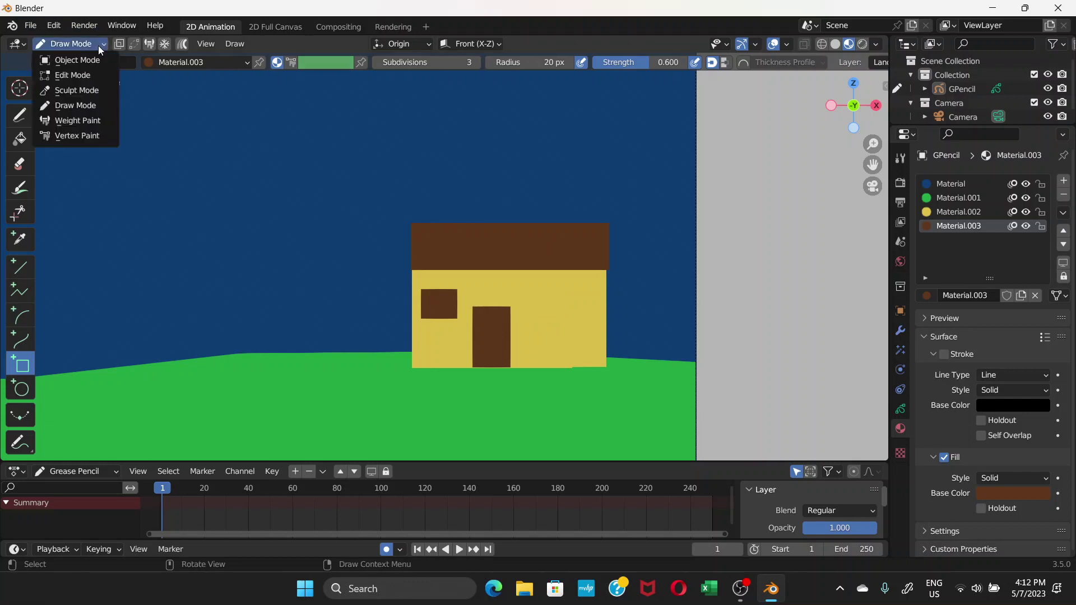
left_click(88, 75)
scroll(480, 316, "up", 4)
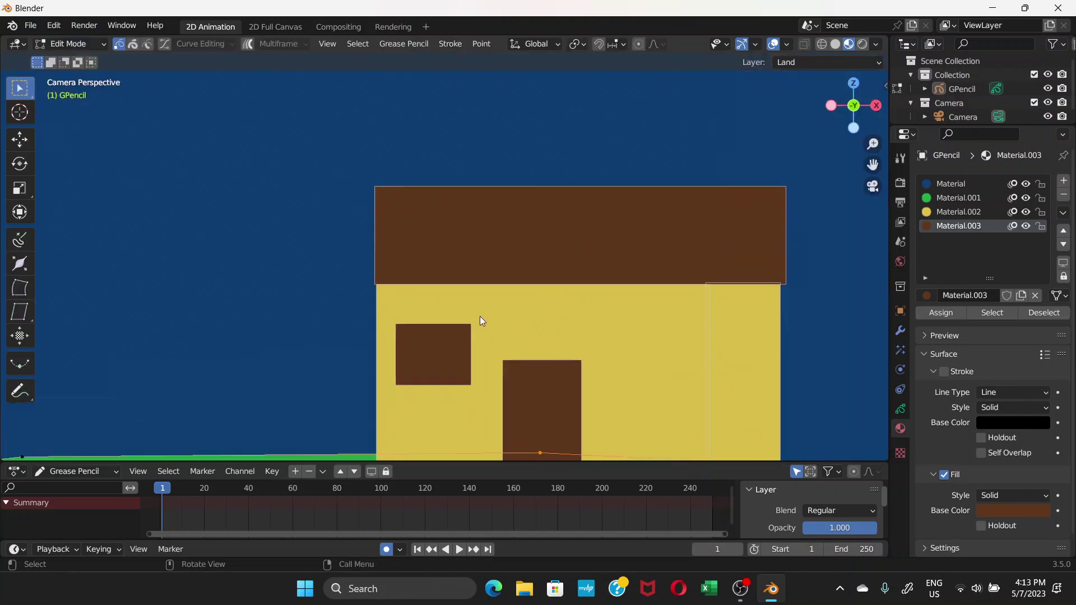
scroll(164, 130, "down", 3)
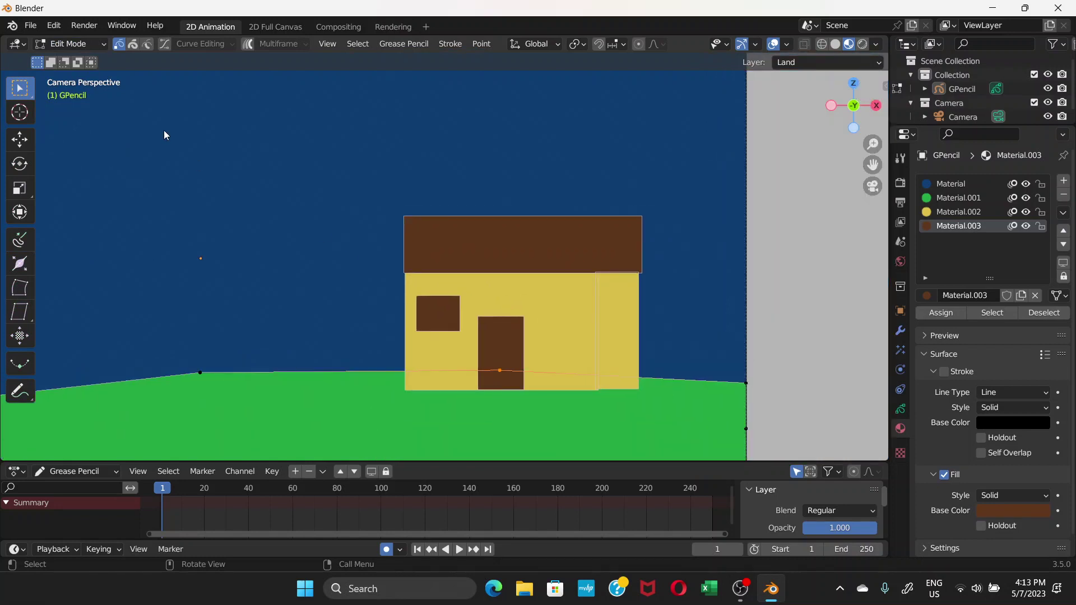
left_click(133, 46)
Move the window stroke about 0.03 m to the right and 0.03 m up on the wall
left_click(431, 325)
scroll(455, 324, "up", 1)
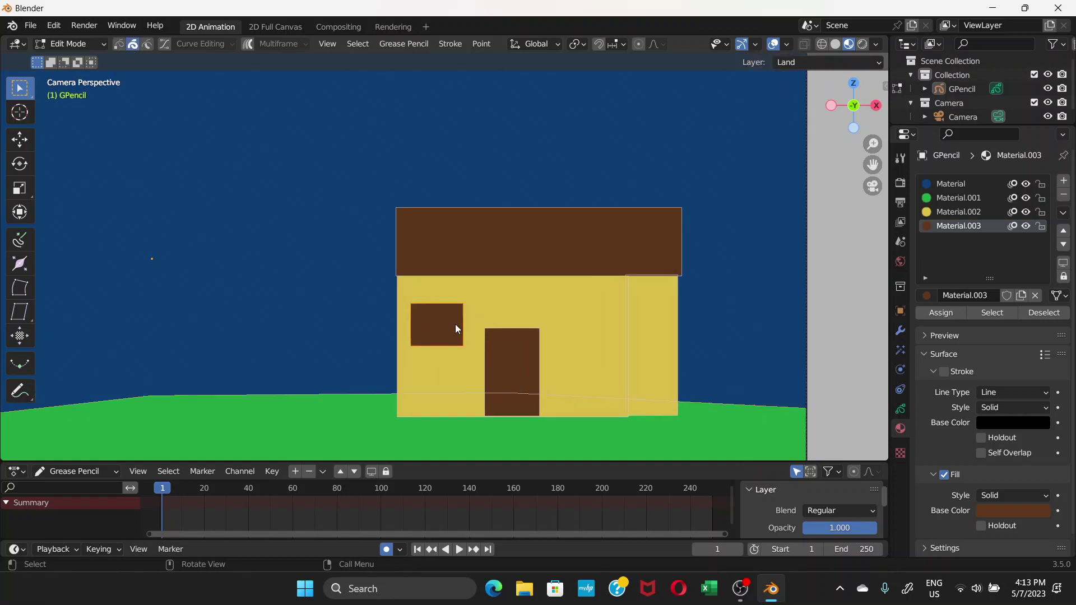
key("g")
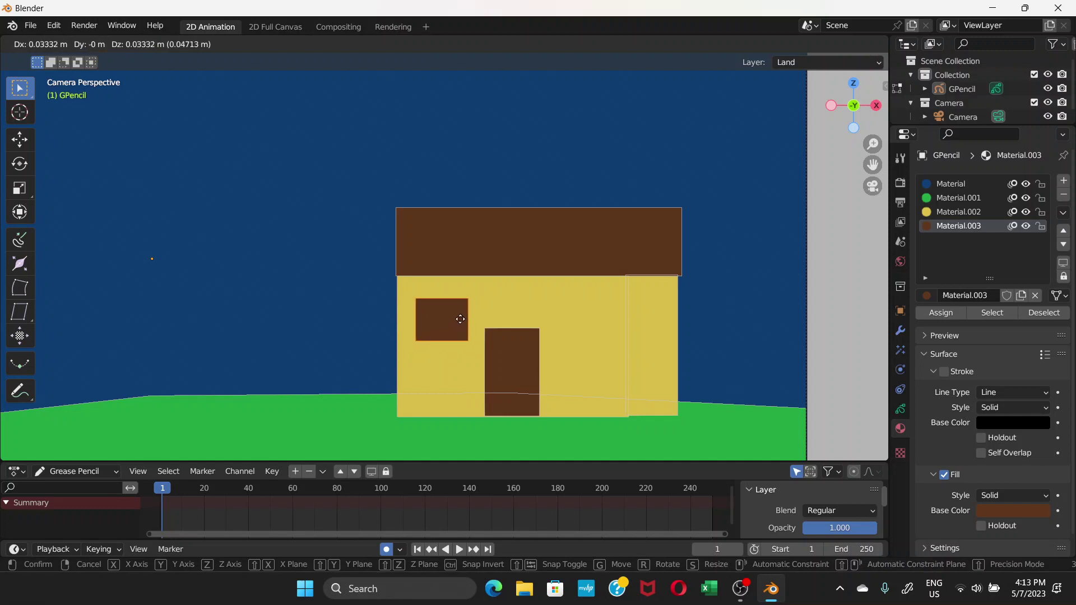
left_click(460, 318)
Move the door stroke about 0.3 m to the right along the base of the wall
left_click(520, 336)
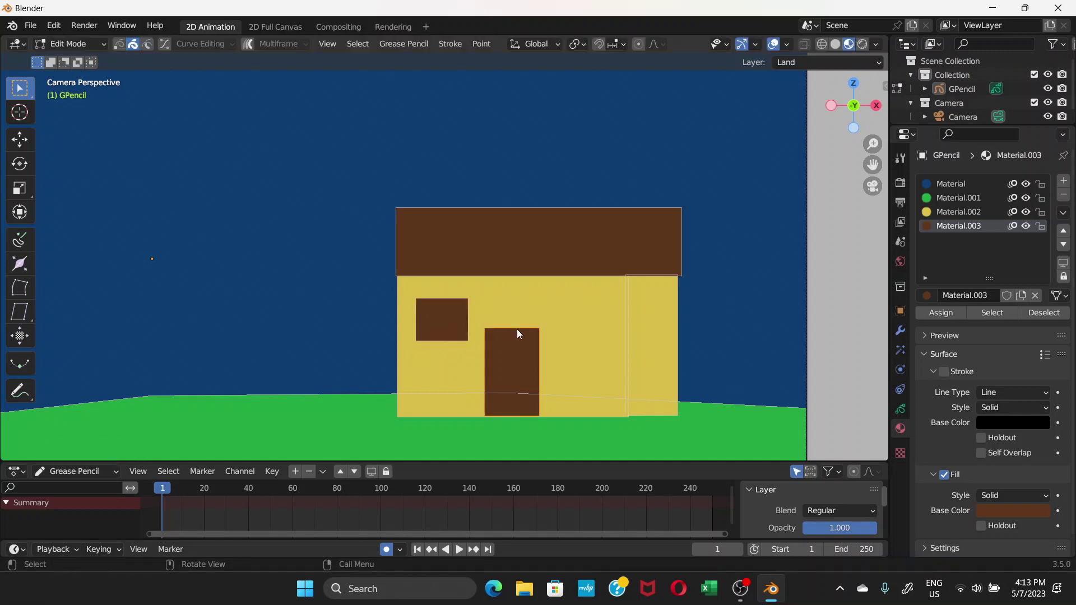
key("g")
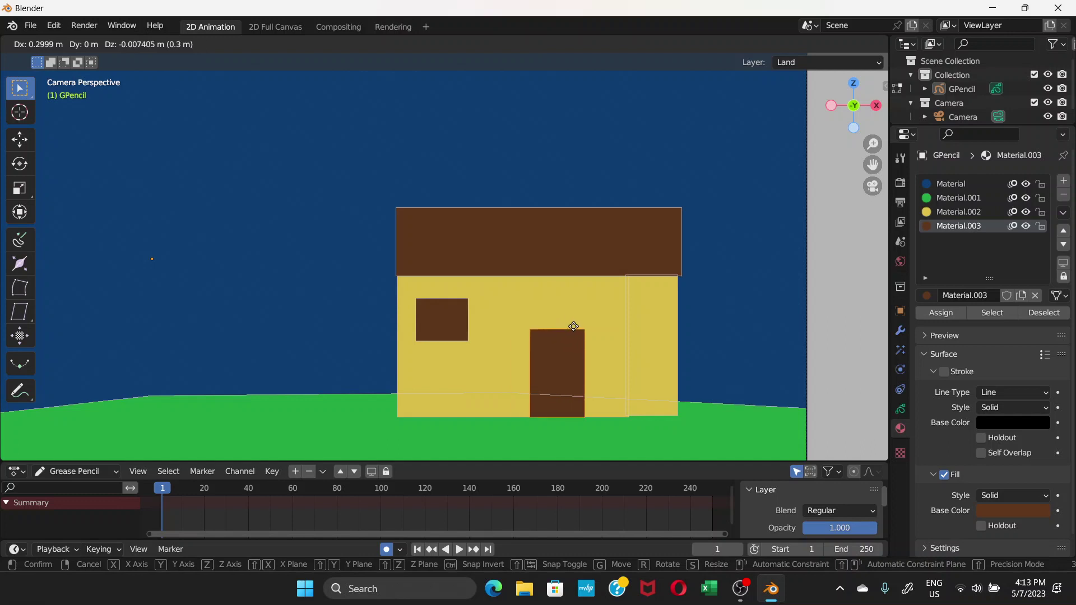
left_click(574, 330)
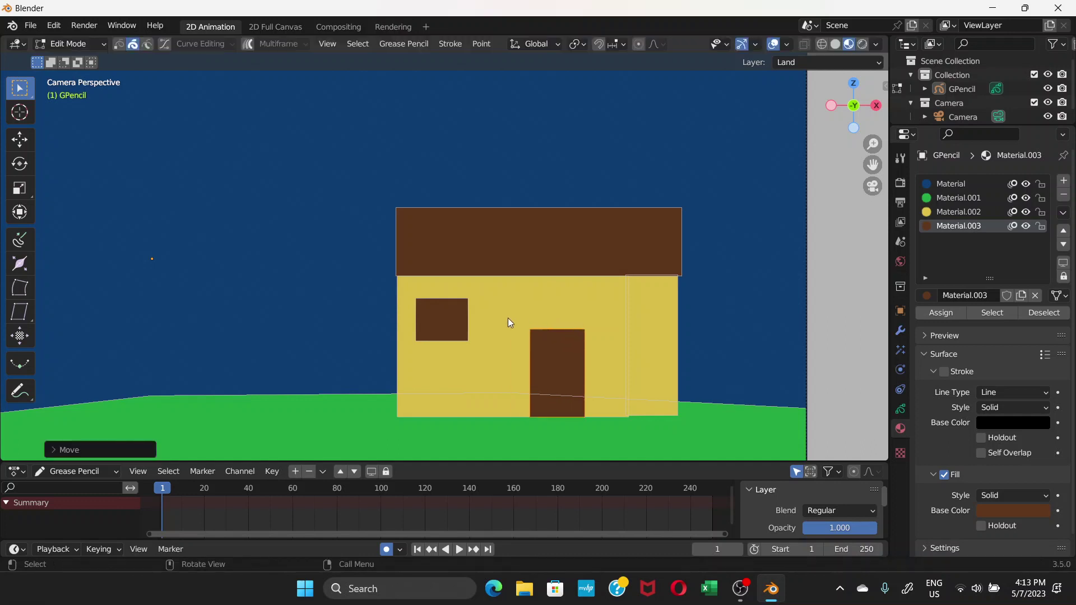
Select the roof stroke and change the selection mode to points
left_click(645, 300)
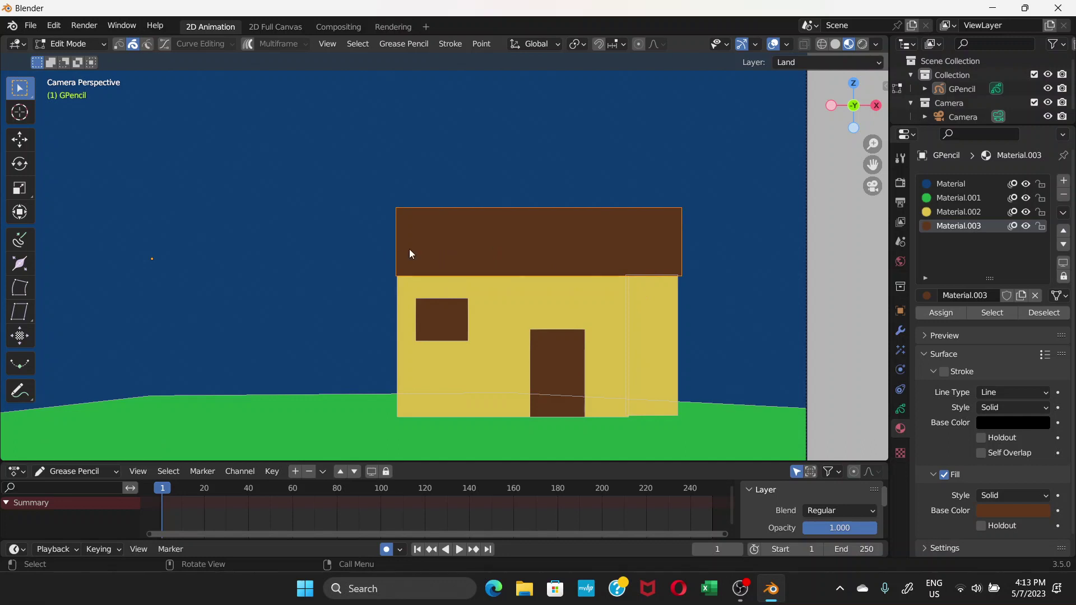
left_click(118, 46)
left_click_drag(387, 215, 403, 284)
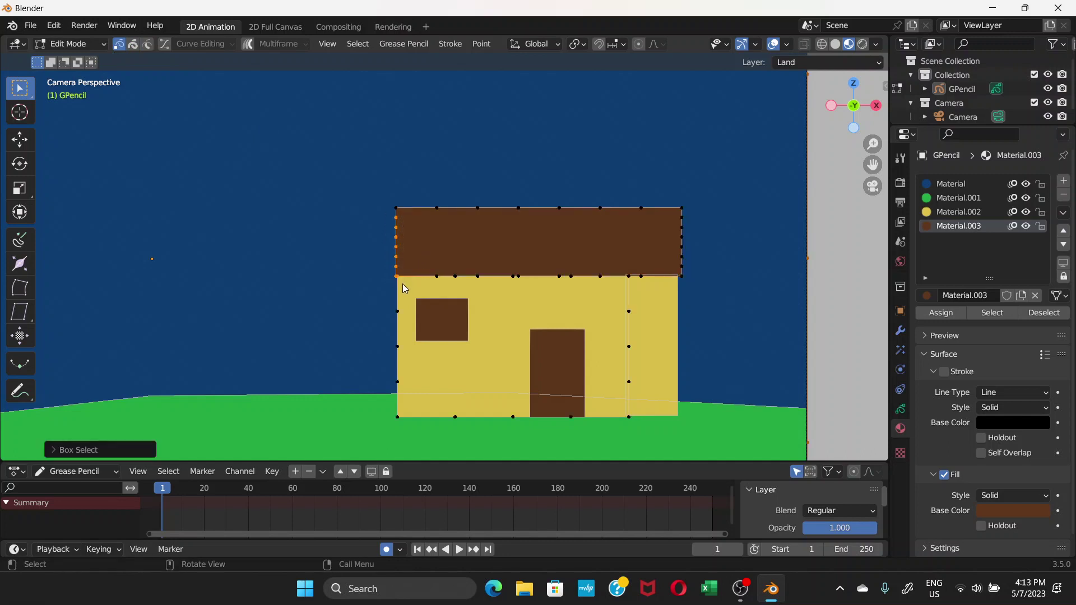
key("g")
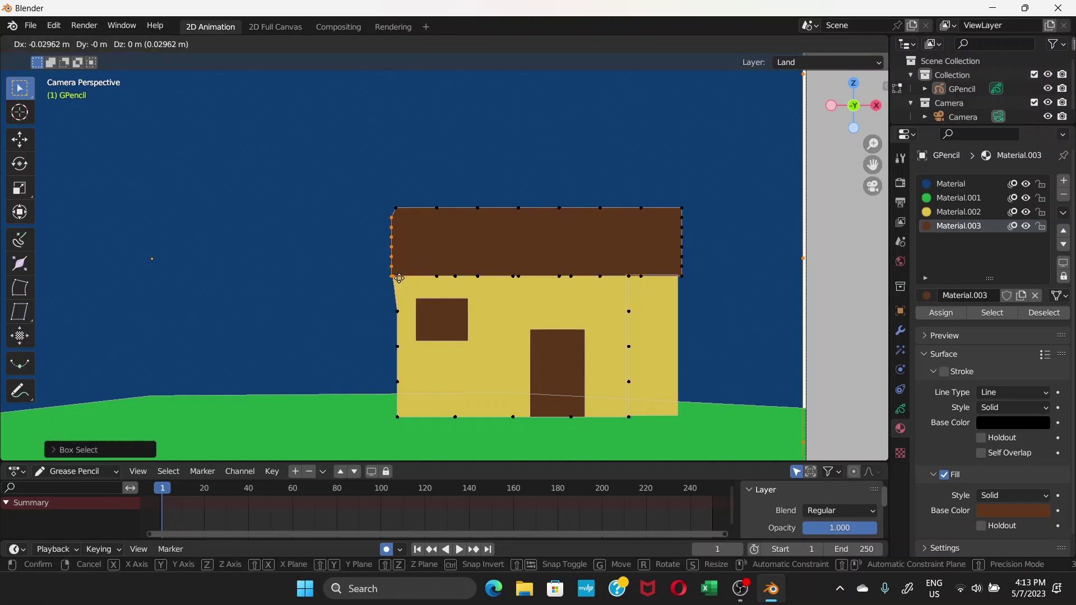
right_click(400, 275)
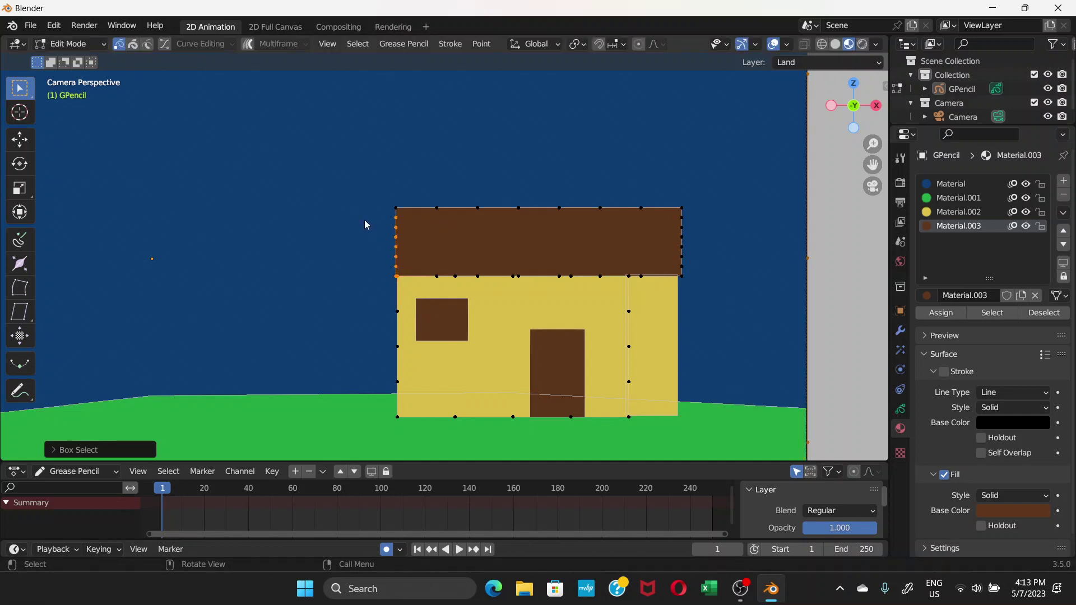
Move the roof's left-edge points, except the upper corner, about 0.15 m to the left so the roof overhangs the wall
left_click(616, 227)
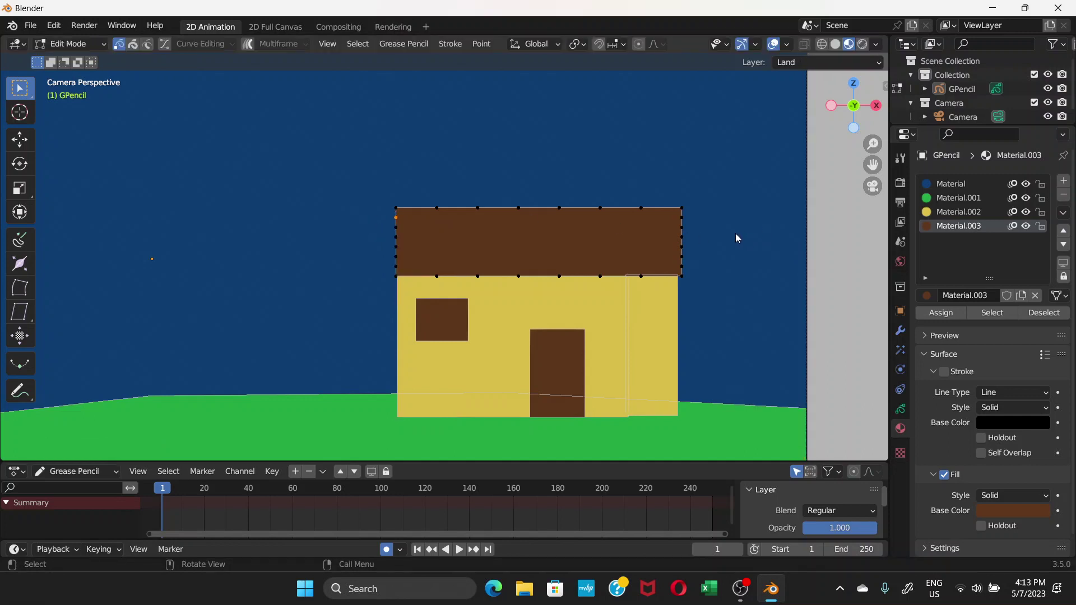
scroll(400, 253, "up", 3)
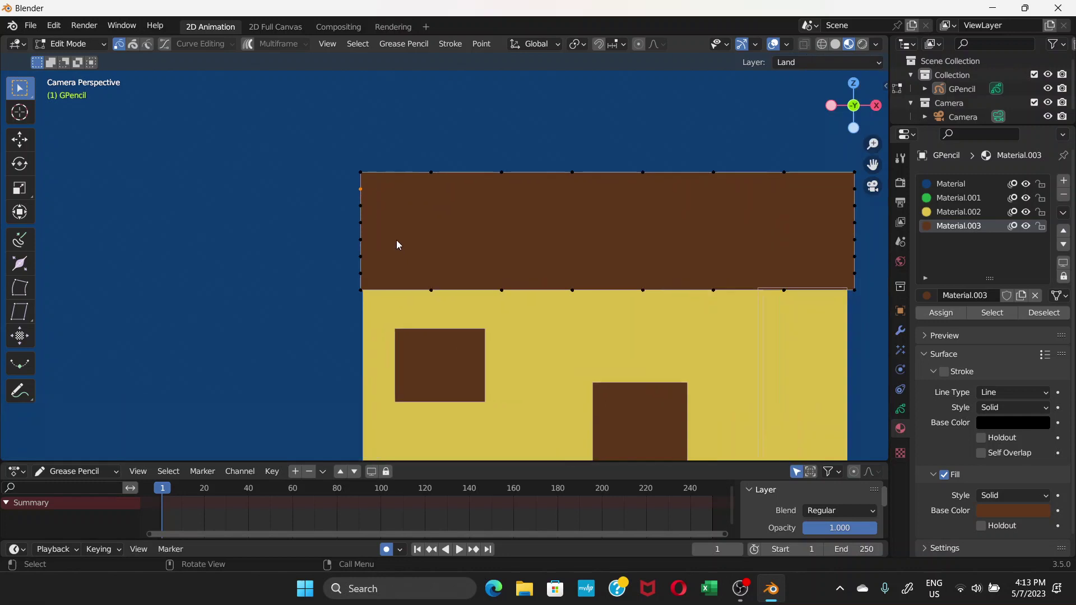
left_click(360, 206, "shift")
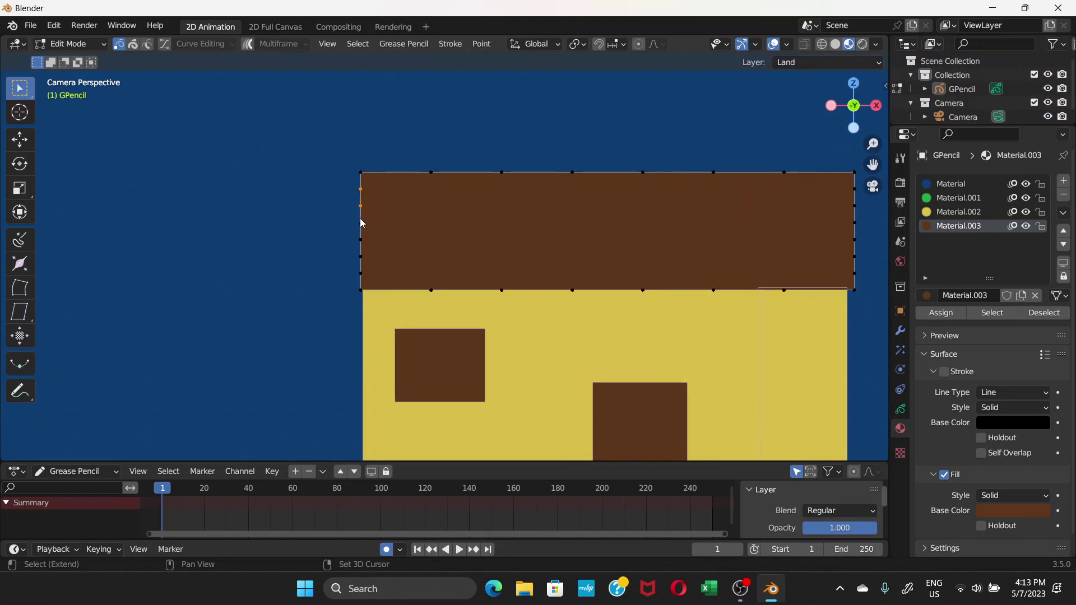
left_click(360, 223, "shift")
left_click(360, 240, "shift")
left_click(361, 257, "shift")
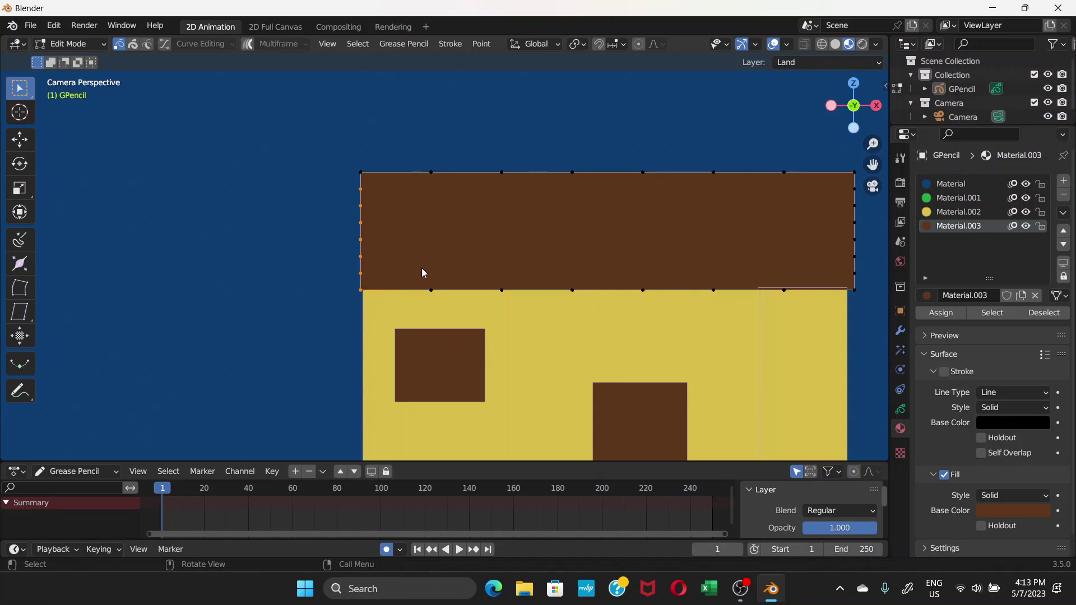
key("g")
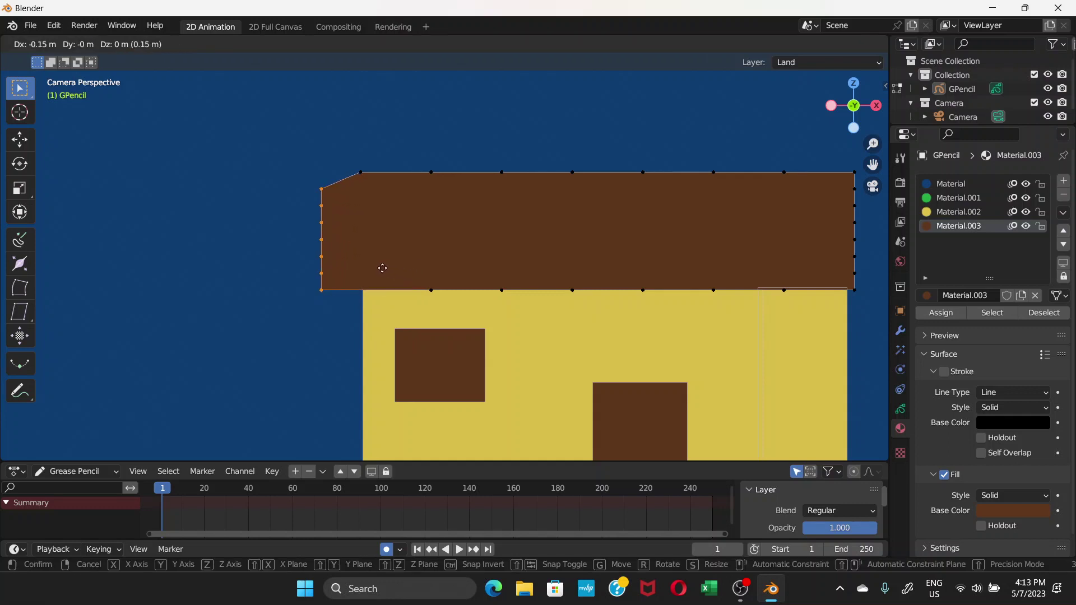
left_click(380, 272)
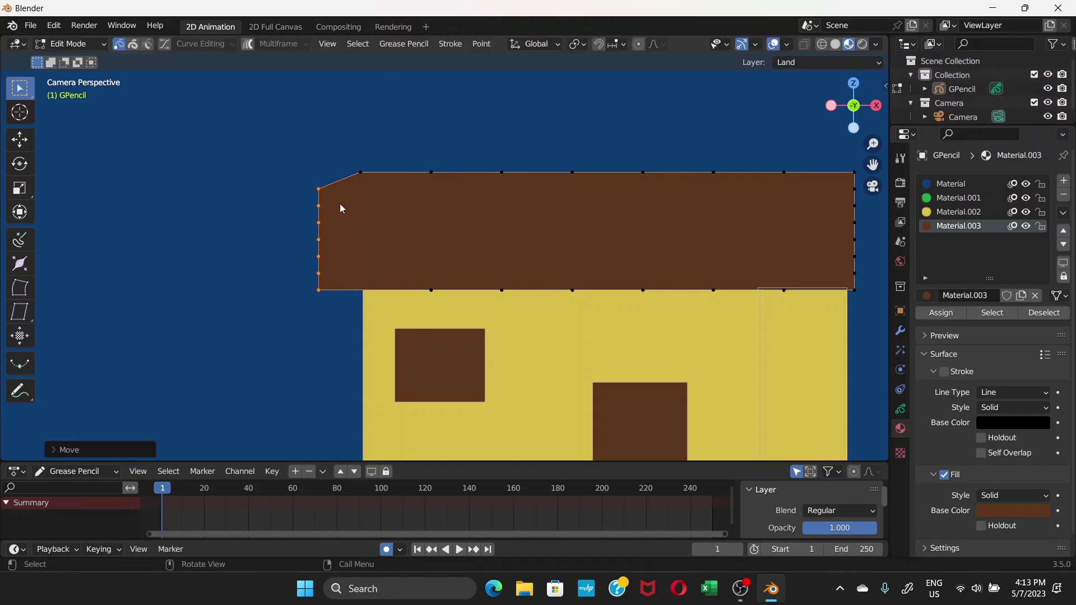
Dissolve the intermediate points on the roof's left edge so a straight slope joins its two corners
left_click(319, 240)
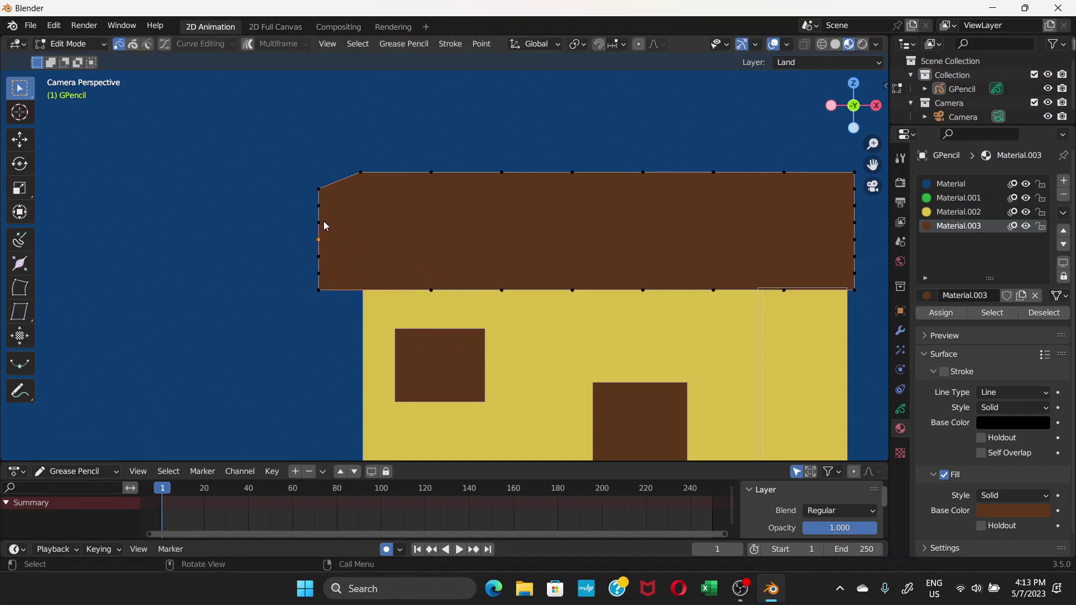
left_click(318, 206, "shift")
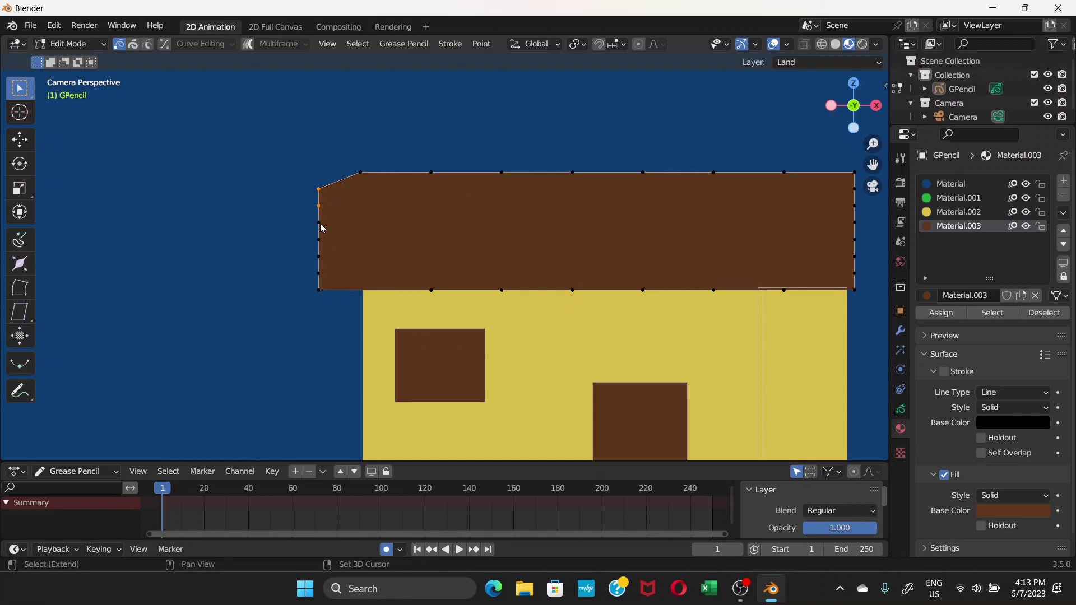
left_click(319, 223, "shift")
left_click(318, 257, "shift")
left_click(318, 273, "shift")
right_click(320, 240)
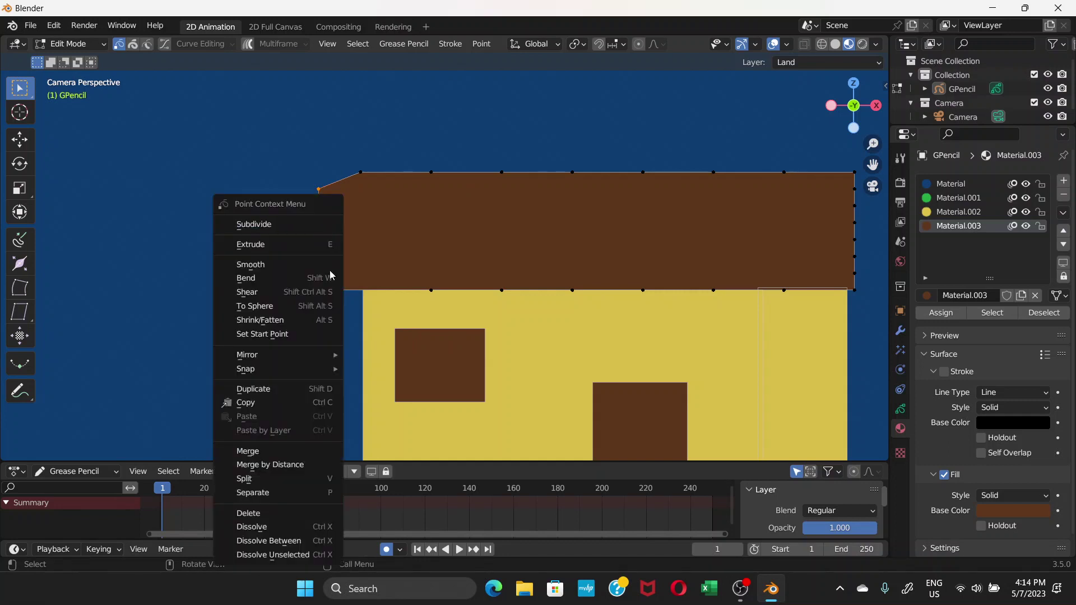
left_click(306, 527)
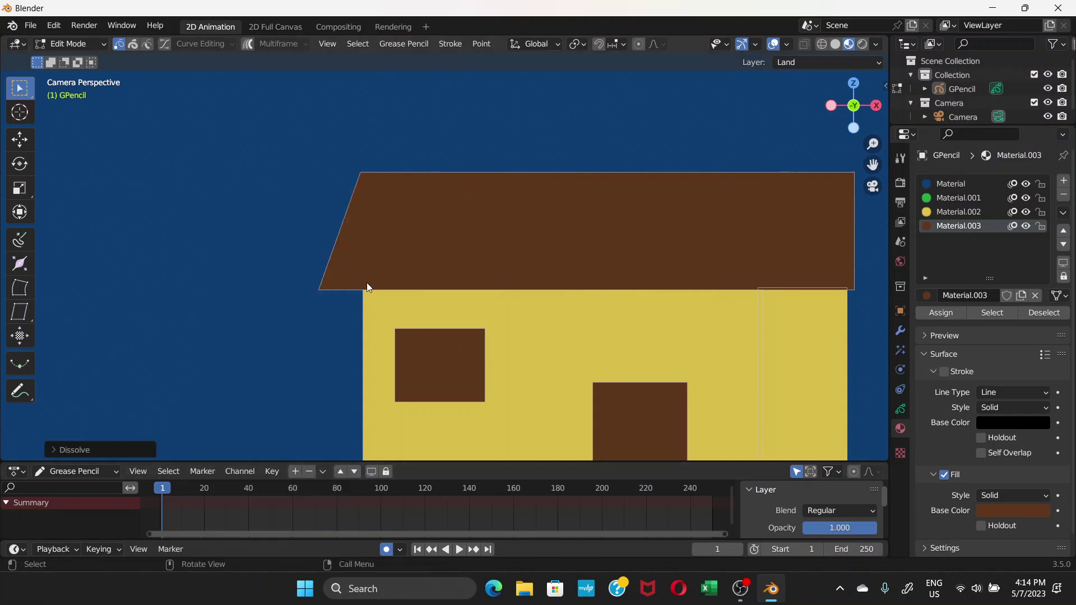
Dissolve the intermediate points on the roof's right edge, keeping only its upper and lower corner points
scroll(368, 263, "down", 3)
middle_click_drag(588, 260, 462, 260, "shift")
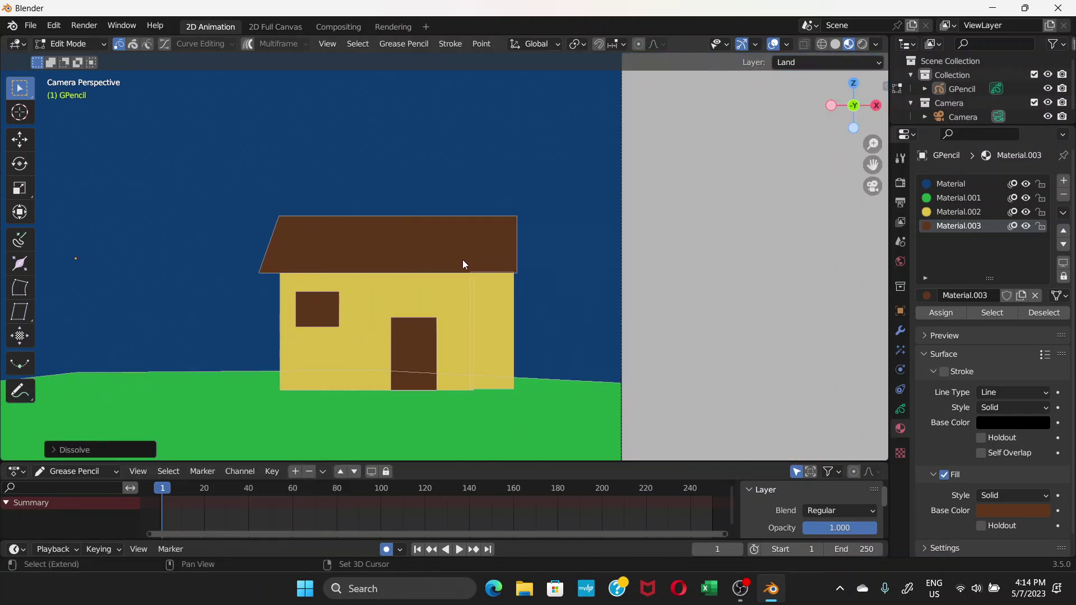
scroll(510, 260, "up", 2)
left_click(531, 227)
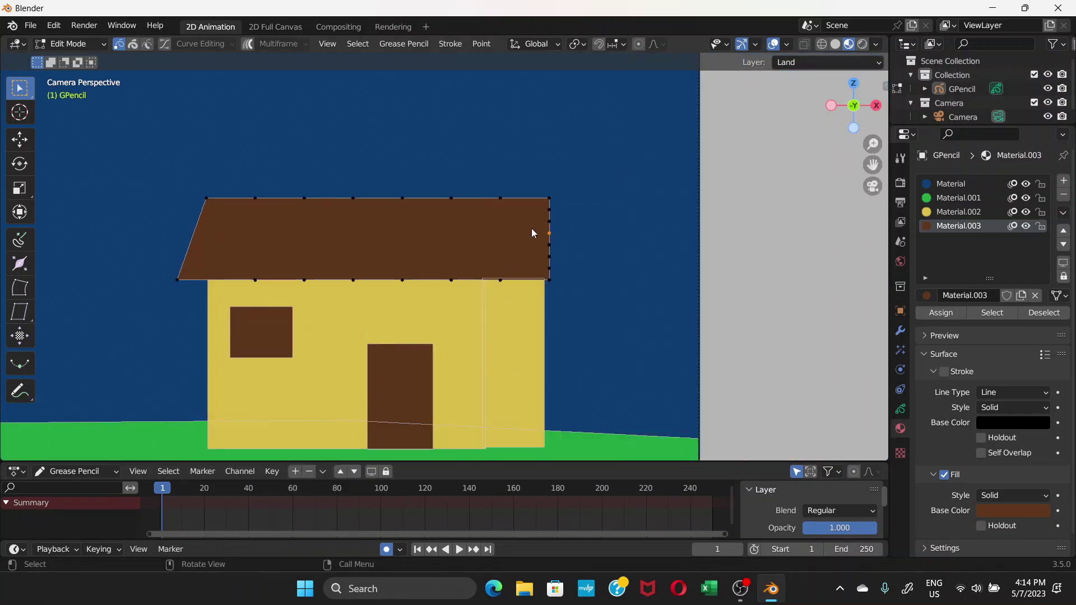
key("b")
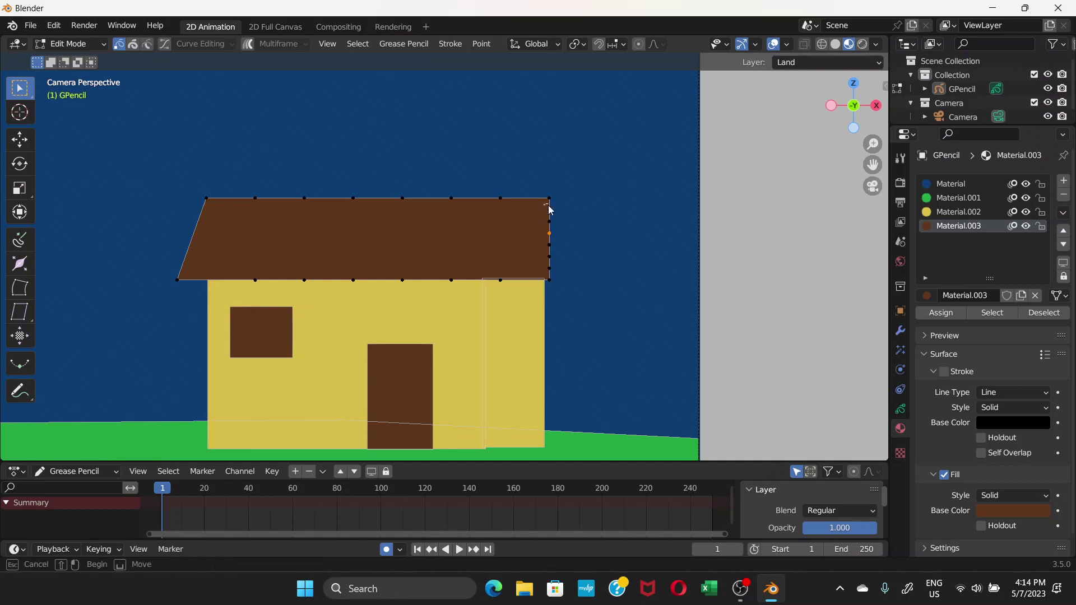
left_click_drag(544, 204, 561, 284)
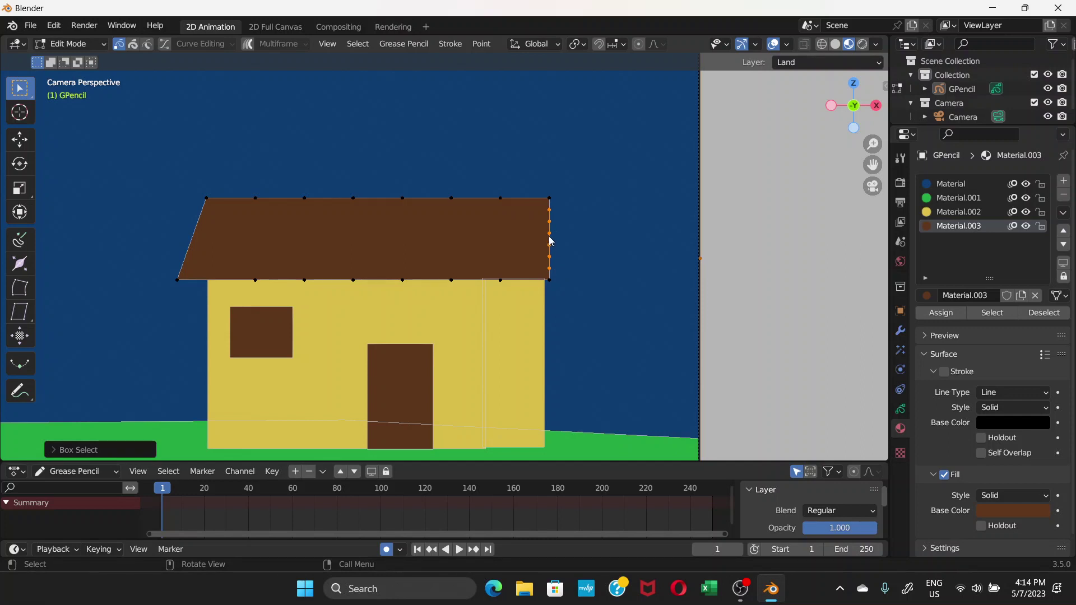
scroll(557, 223, "up", 6)
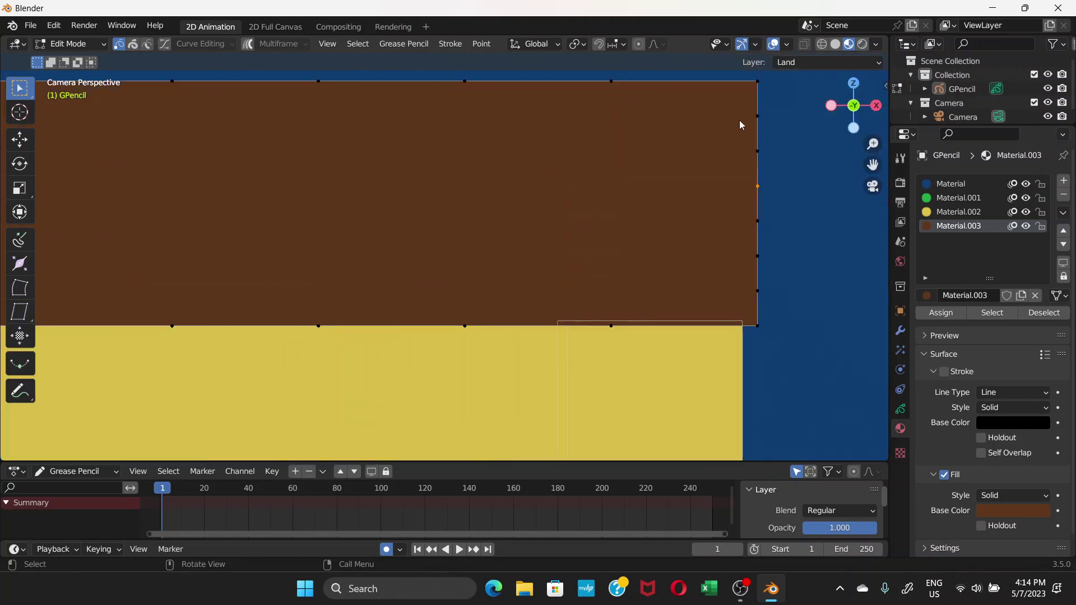
left_click(758, 115, "shift")
left_click(758, 151, "shift")
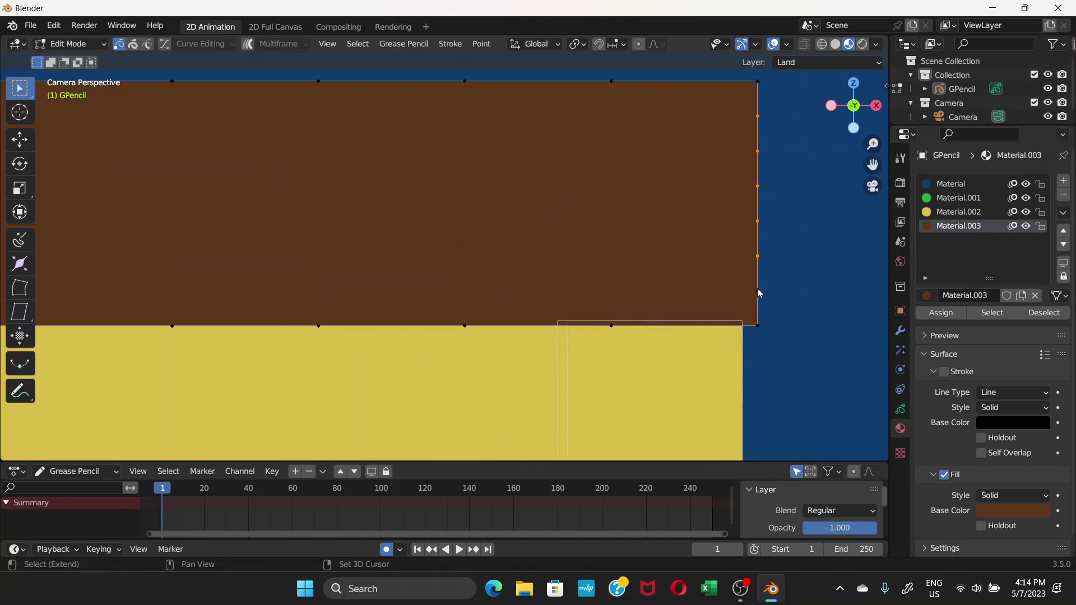
right_click(758, 217)
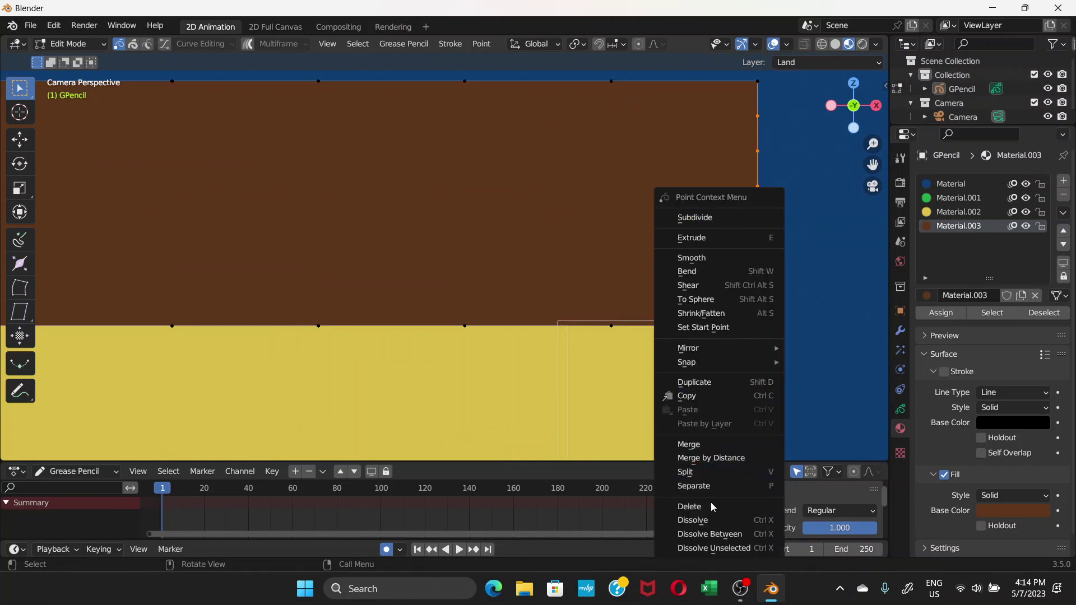
left_click(712, 520)
scroll(665, 277, "down", 3)
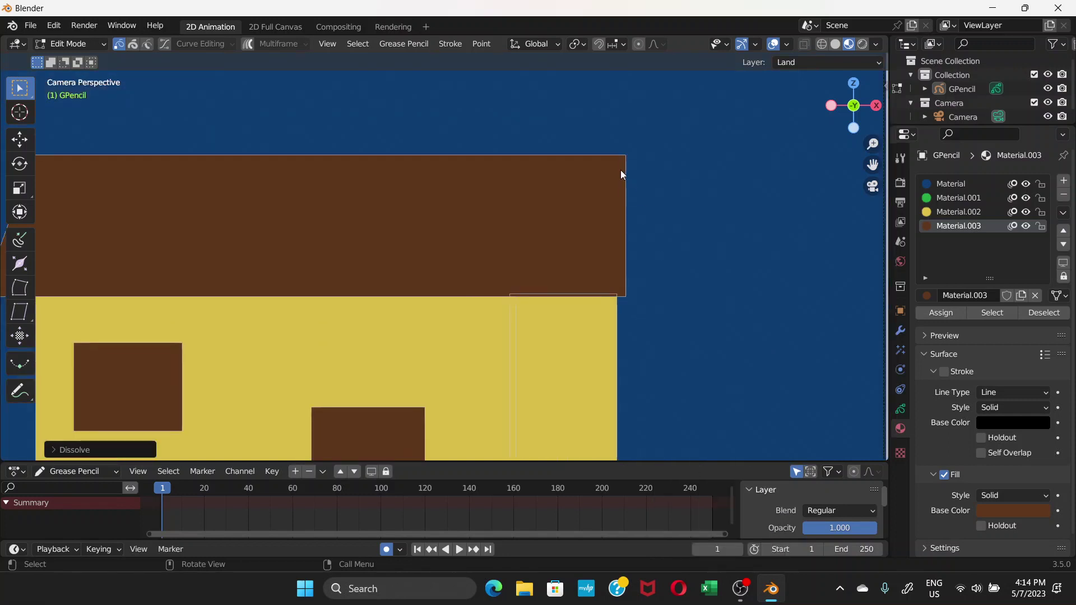
Move the roof's upper-right corner point about 0.2 m to the left and dissolve it to slope the right edge
left_click(625, 159)
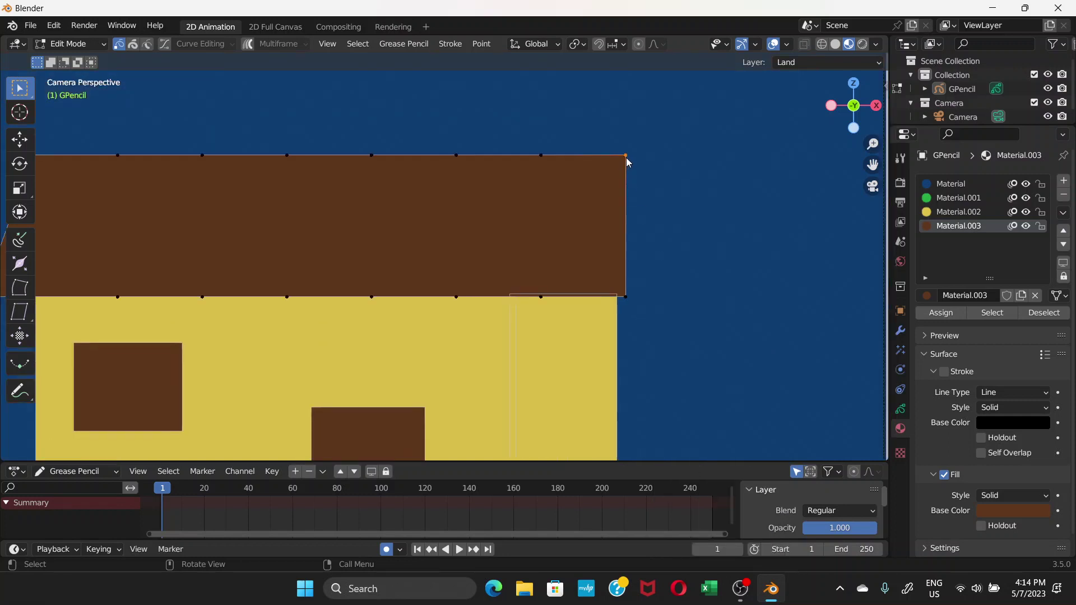
key("g")
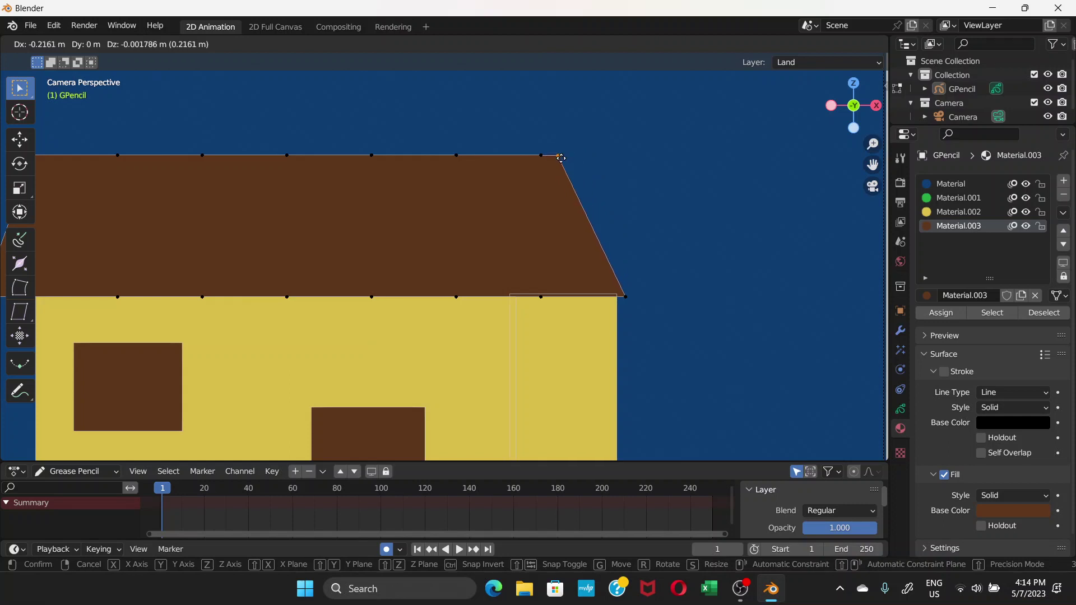
left_click(568, 158)
right_click(568, 160)
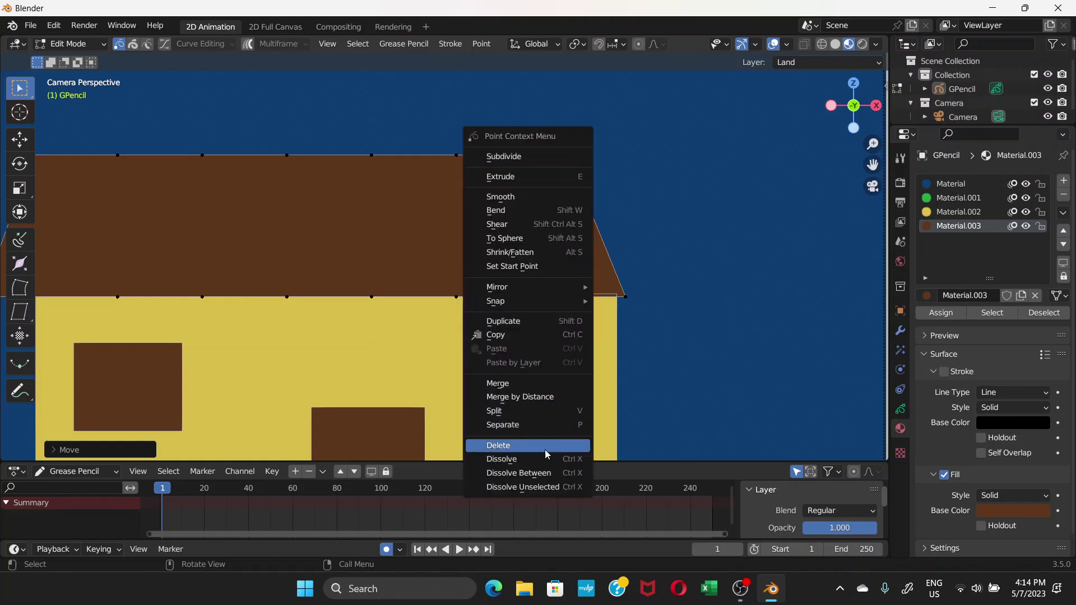
left_click(547, 451)
scroll(537, 317, "down", 3)
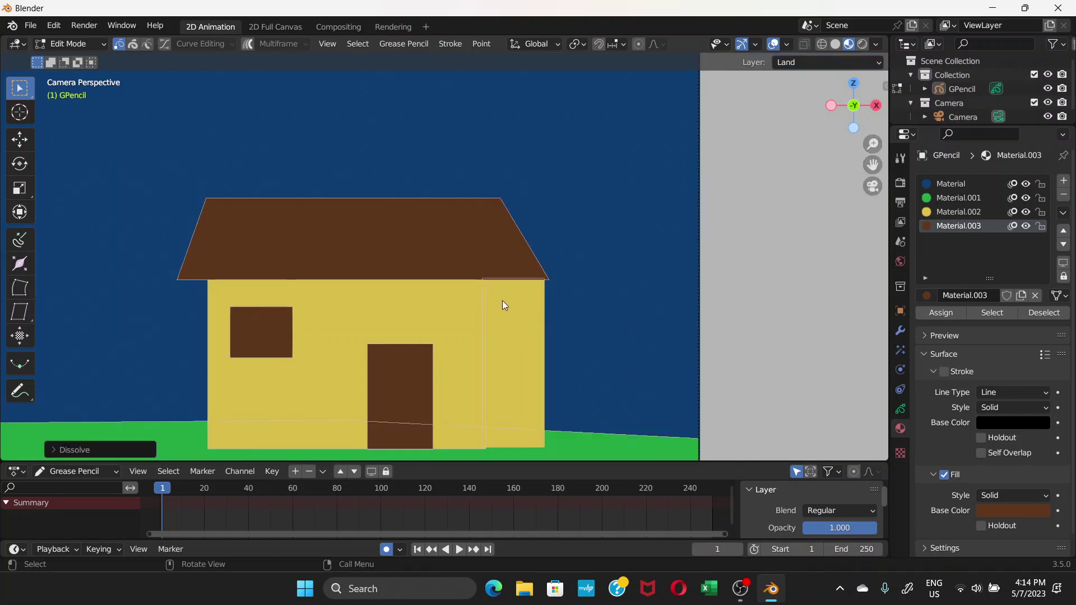
Raise the lower outer corner point of the narrow side wall up to the edge of the land
scroll(491, 306, "up", 1)
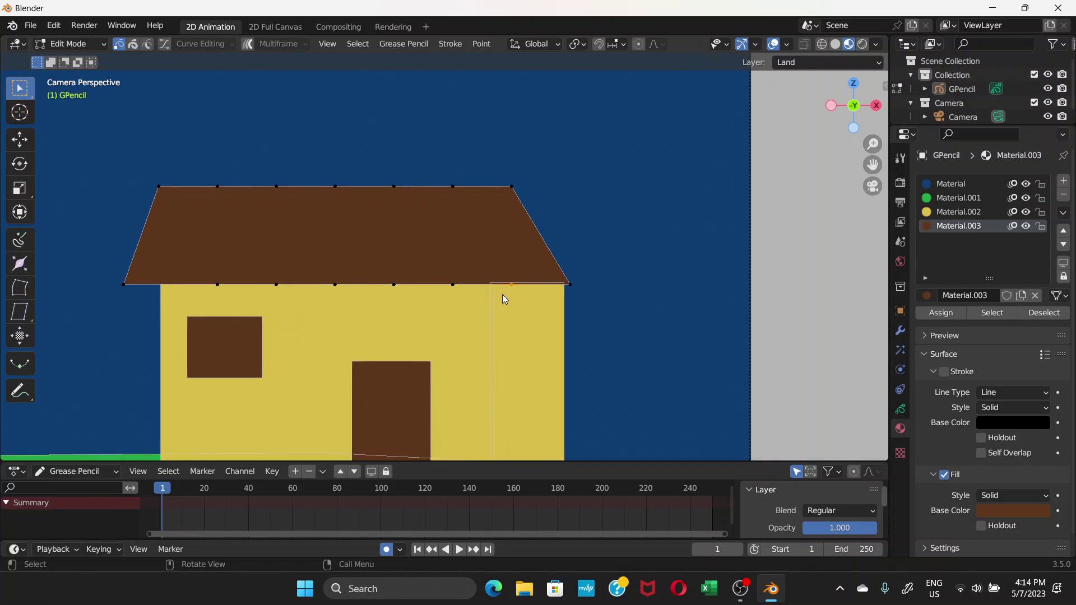
scroll(503, 297, "down", 2)
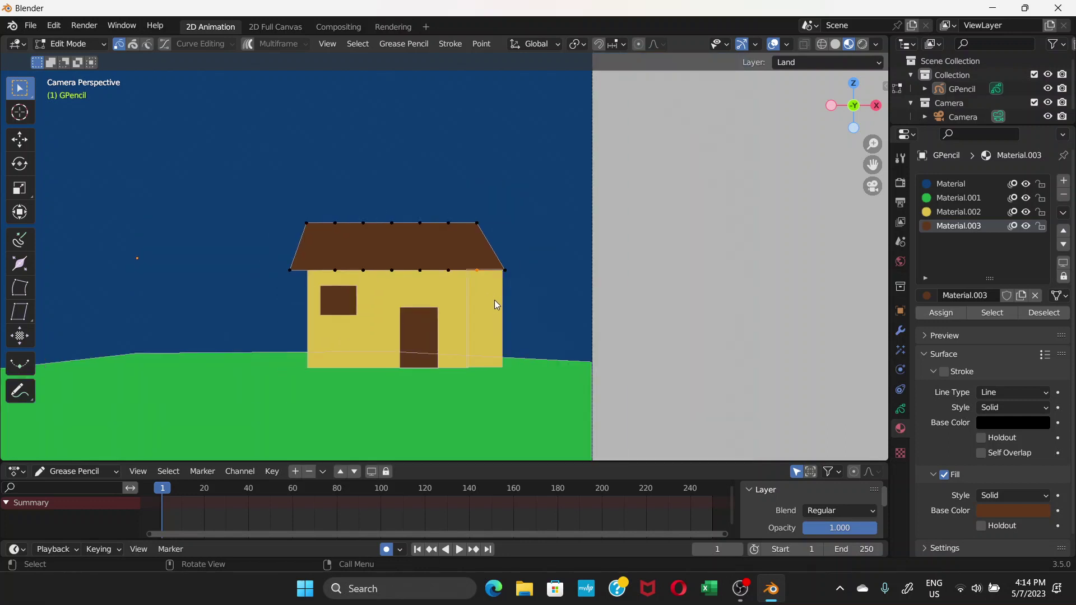
scroll(485, 335, "up", 1)
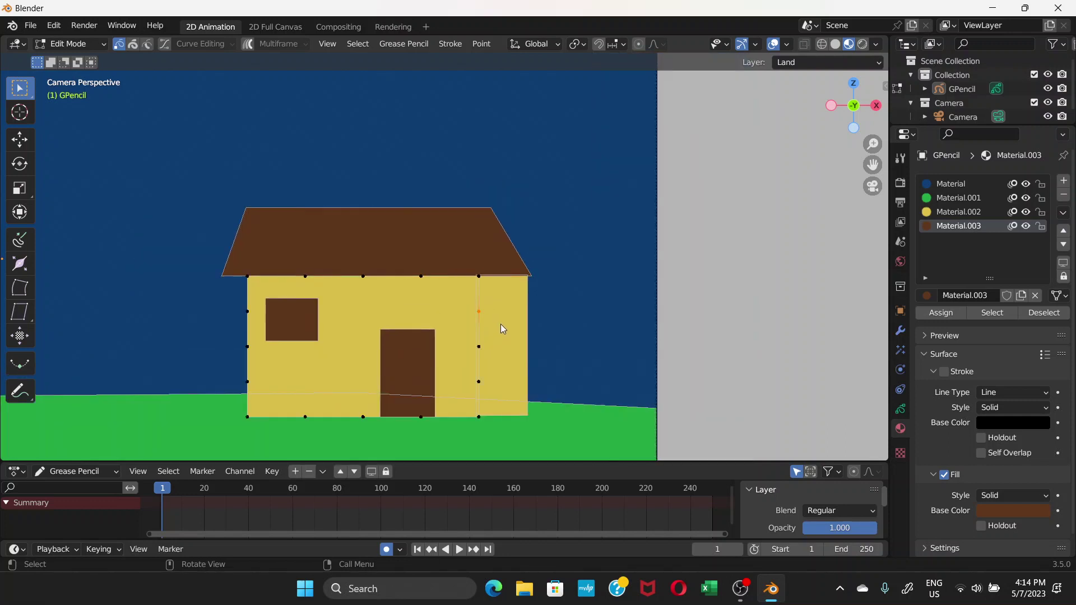
left_click(530, 417)
left_click_drag(529, 418, 528, 407)
Dissolve the intermediate points along the side wall's bottom edge so it slants straight up to the raised corner
scroll(527, 406, "up", 5)
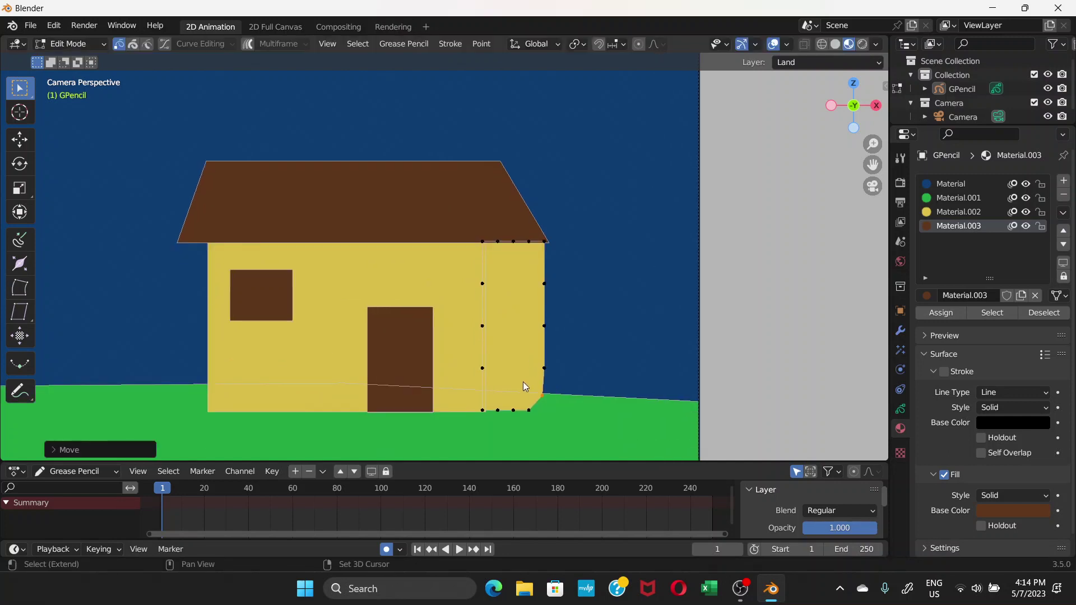
scroll(514, 404, "down", 5, "shift")
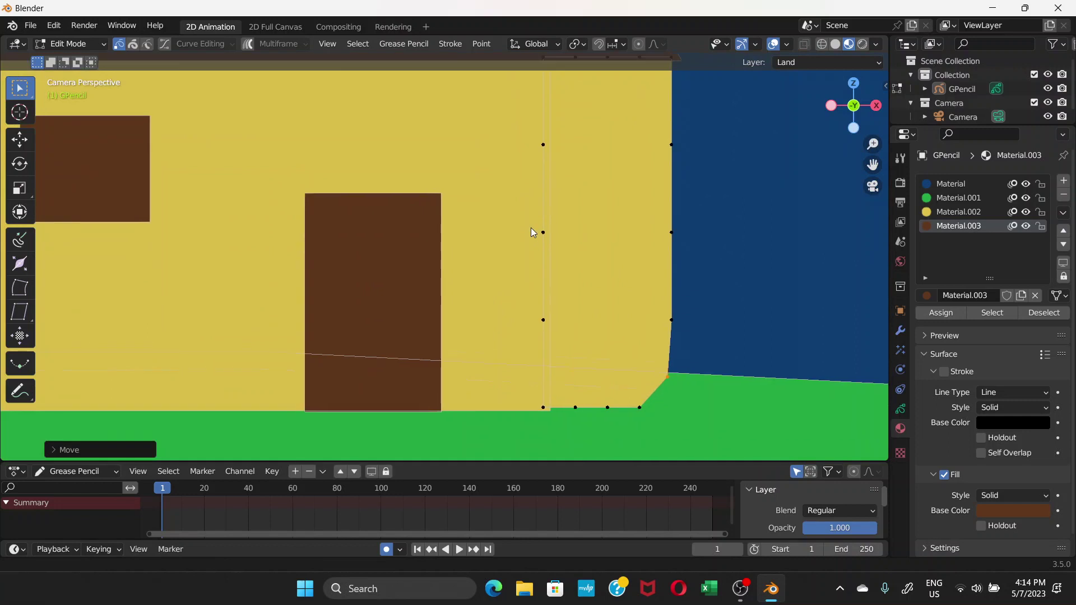
left_click(636, 397)
left_click(603, 396, "shift")
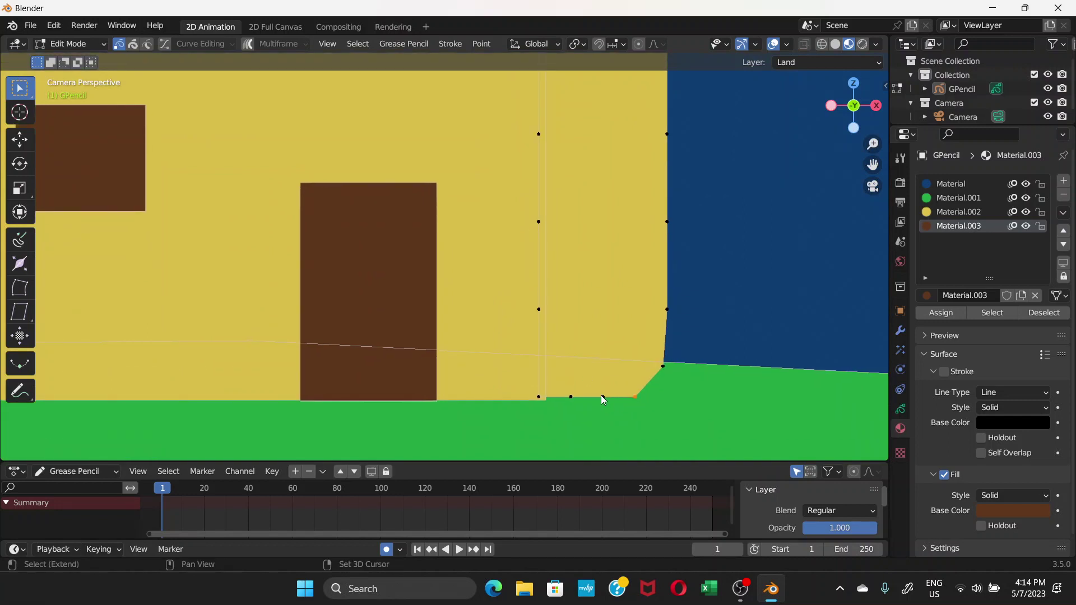
right_click(571, 396)
left_click(533, 530)
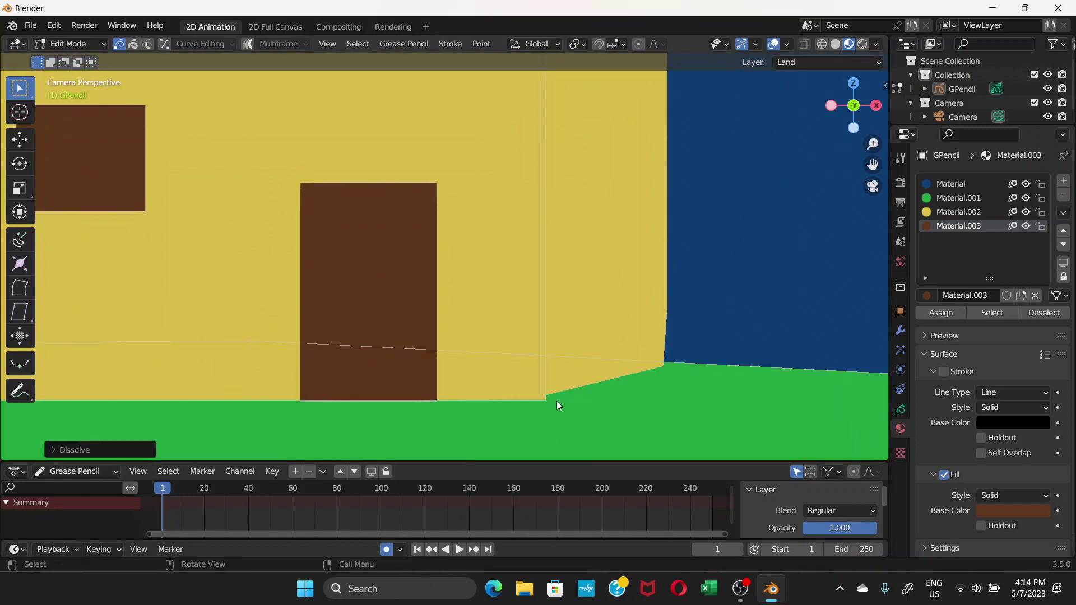
Move the side wall's lower inner corner onto the front wall's corner and align its lower outer corner with the right edge
left_click(548, 400)
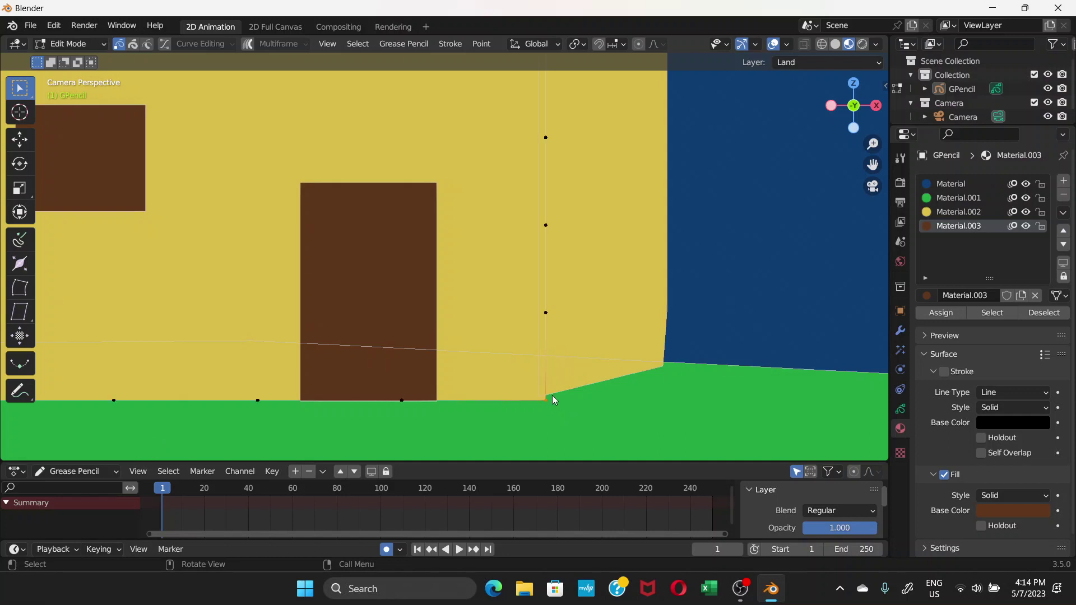
left_click(667, 327)
left_click_drag(539, 396, 546, 399)
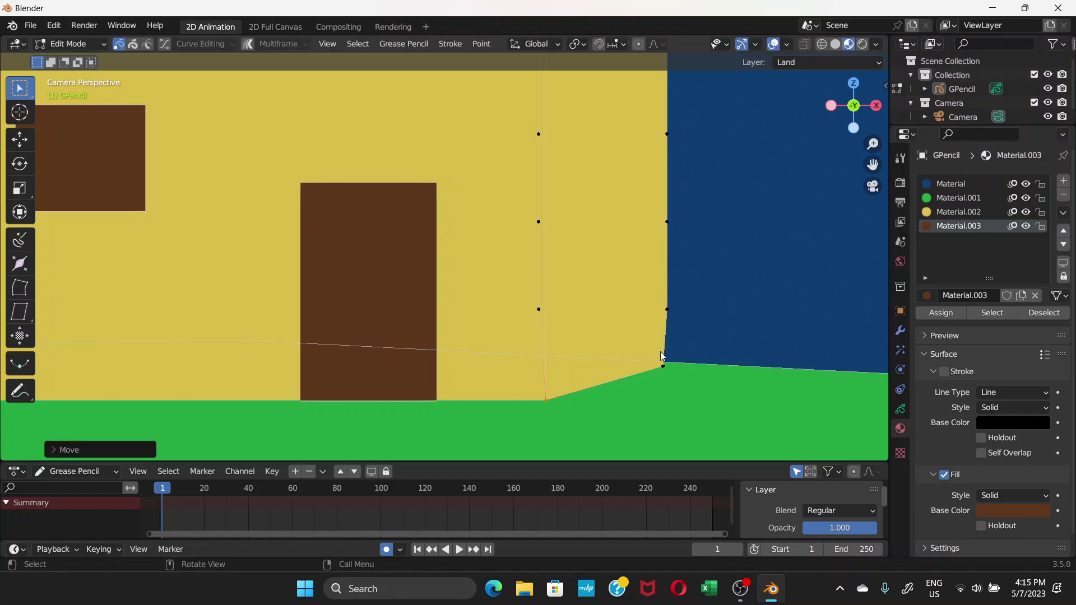
left_click_drag(663, 364, 668, 362)
Check the shape of the side wall and roof up close and against the whole camera view
scroll(648, 395, "down", 2)
scroll(648, 396, "up", 1)
scroll(568, 327, "down", 1)
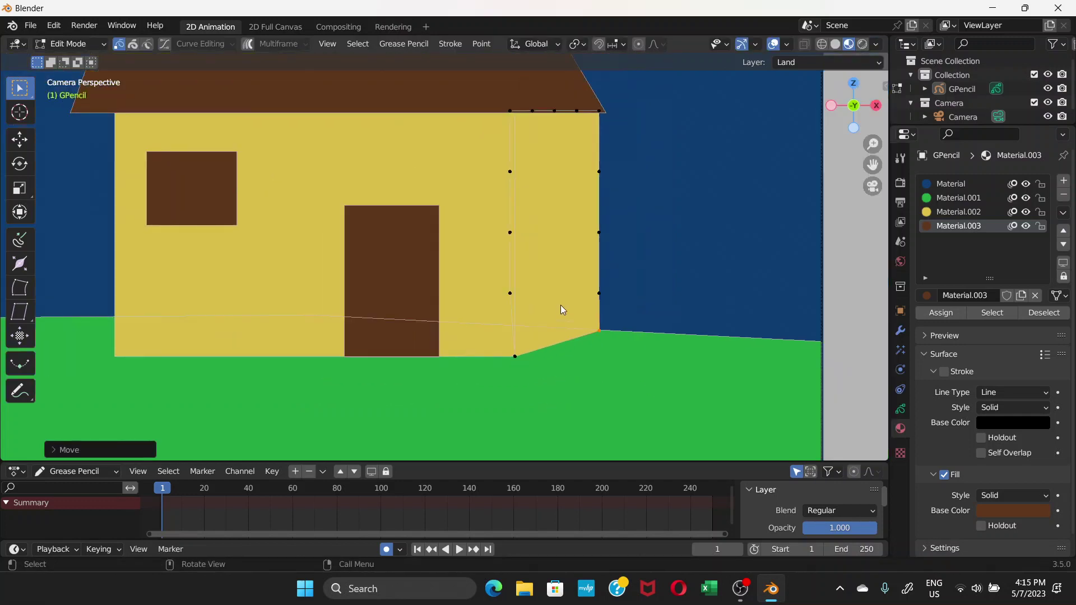
scroll(558, 238, "down", 2)
scroll(526, 178, "down", 1)
scroll(507, 202, "down", 1)
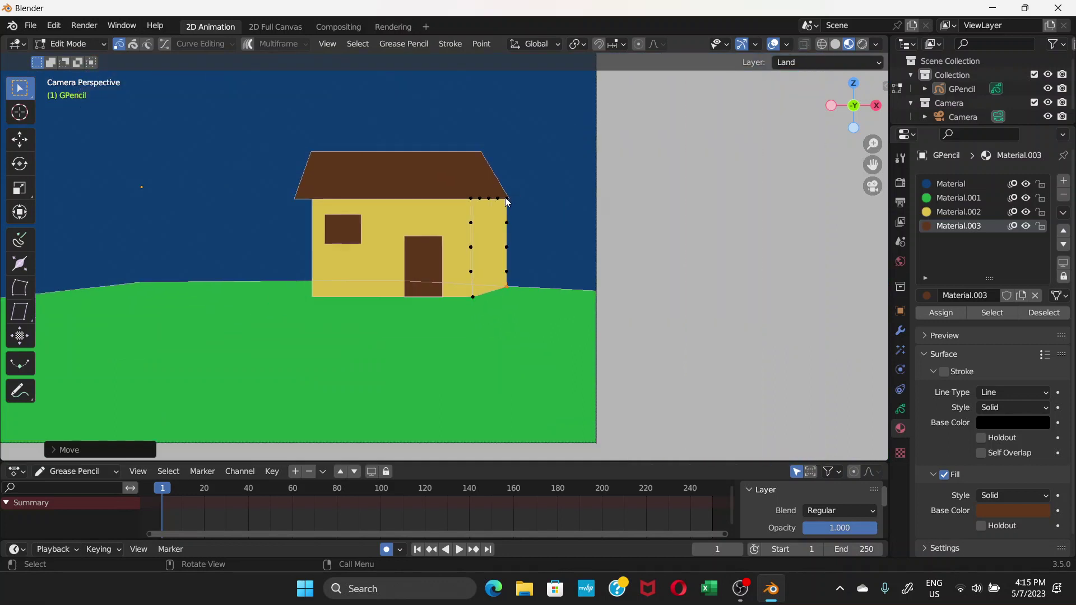
left_click(700, 241)
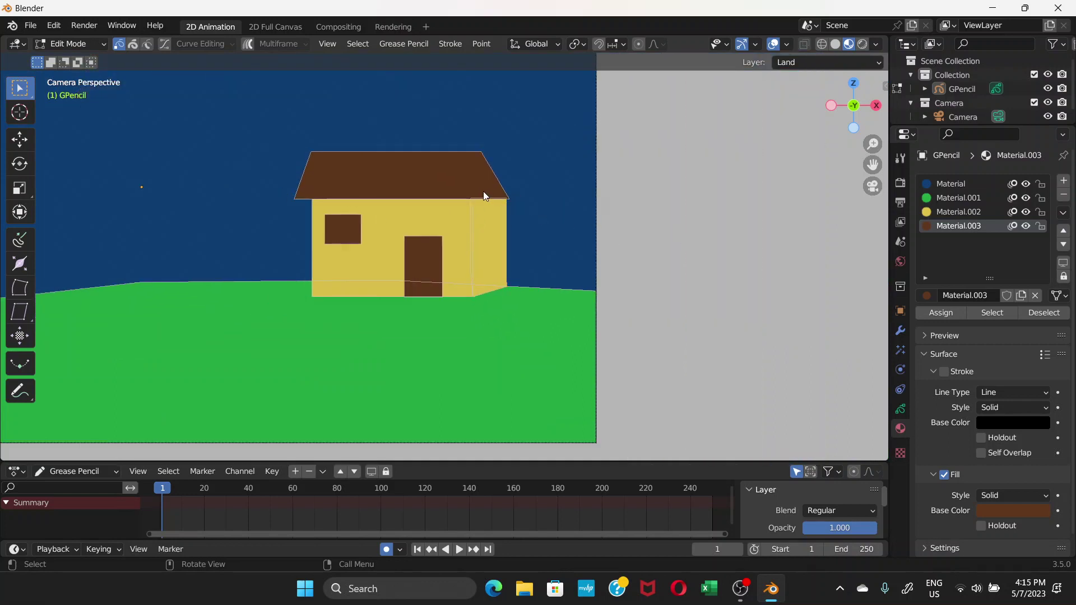
scroll(481, 189, "up", 4)
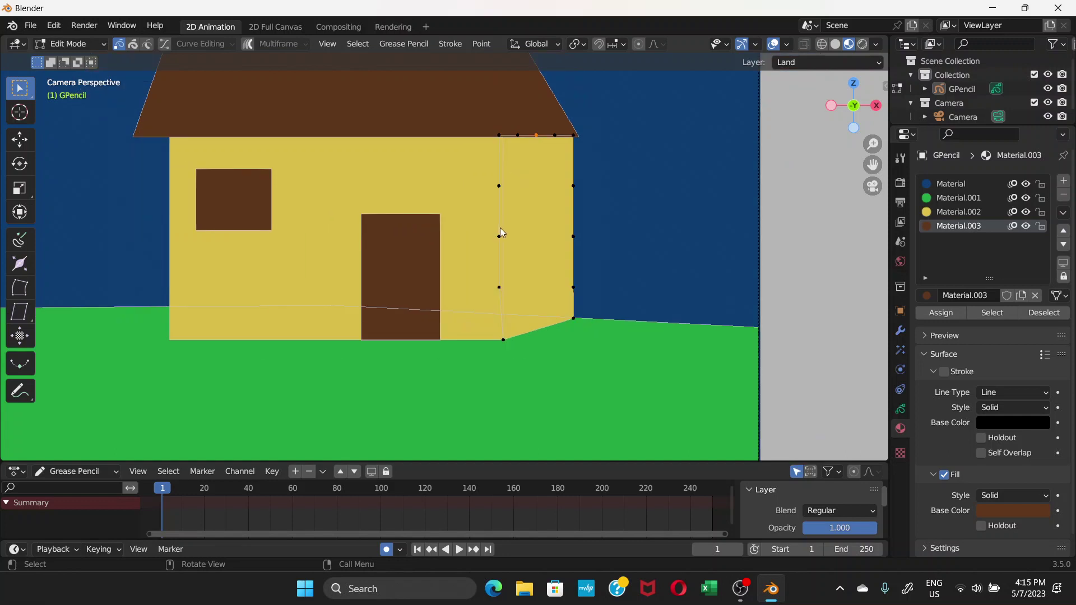
scroll(499, 228, "down", 4)
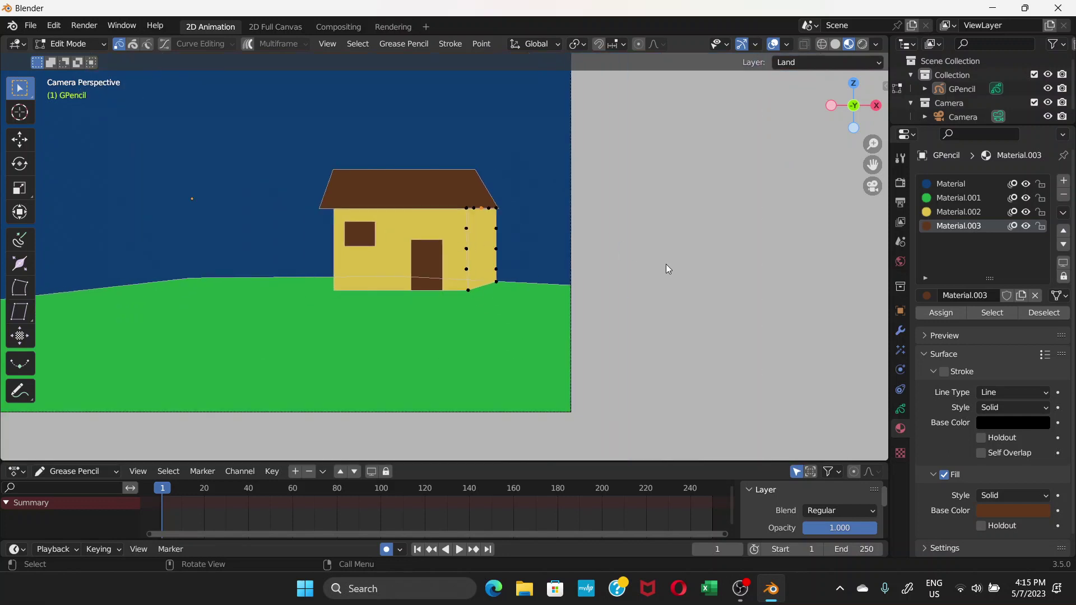
left_click(667, 267)
scroll(452, 319, "down", 3)
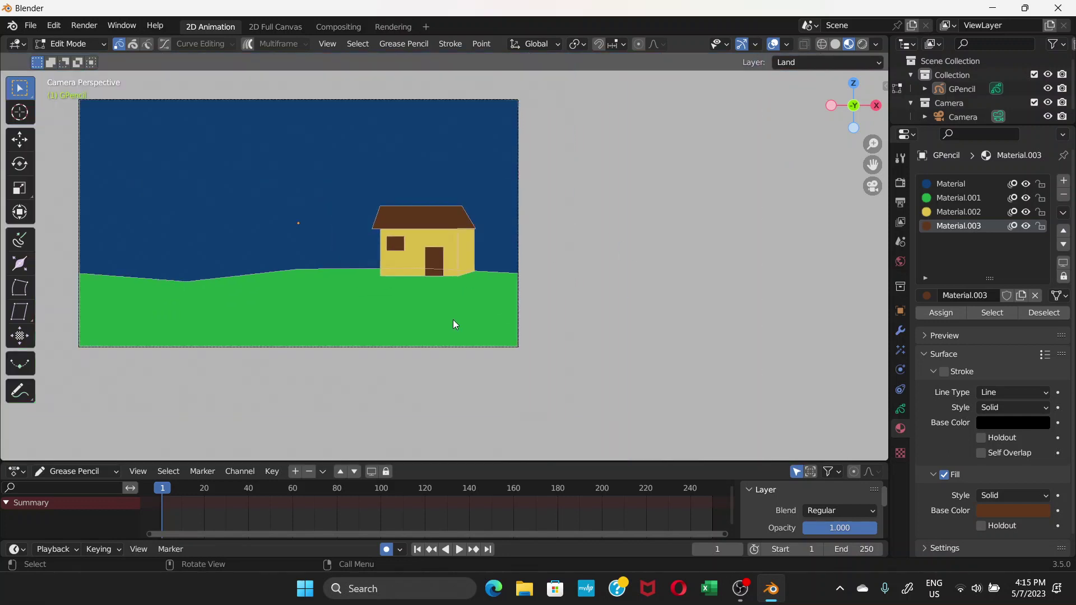
scroll(447, 242, "up", 3)
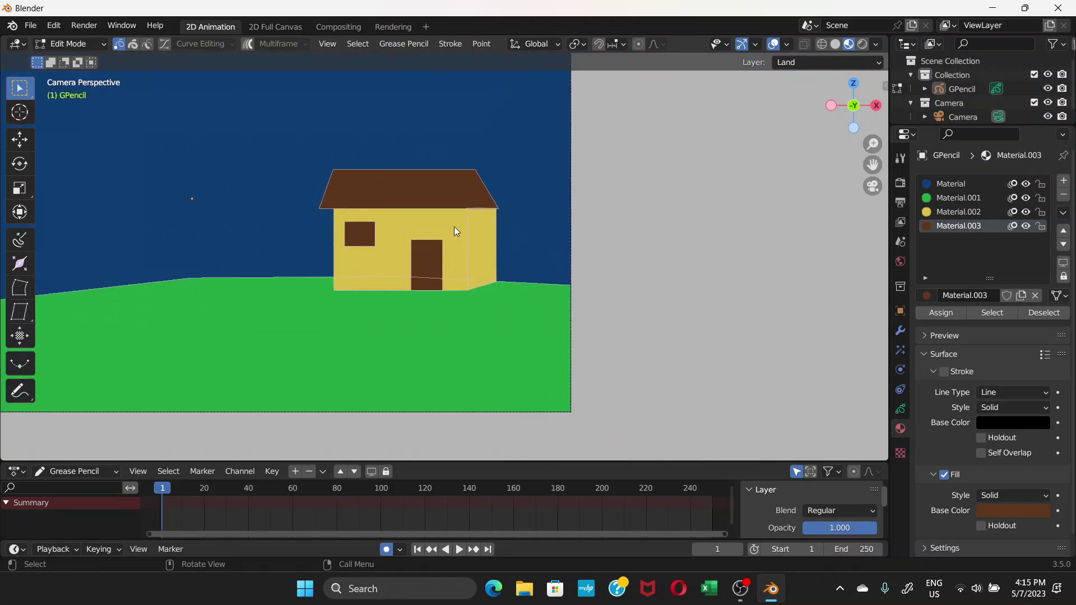
Delete the entire side wall stroke at the right end of the house
scroll(456, 231, "up", 5)
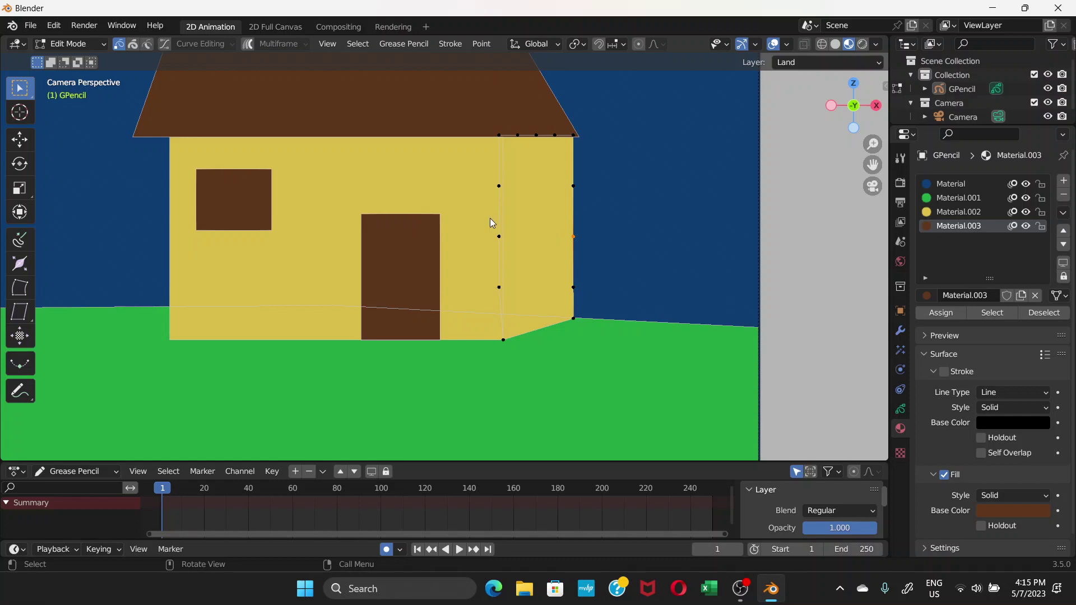
key("a")
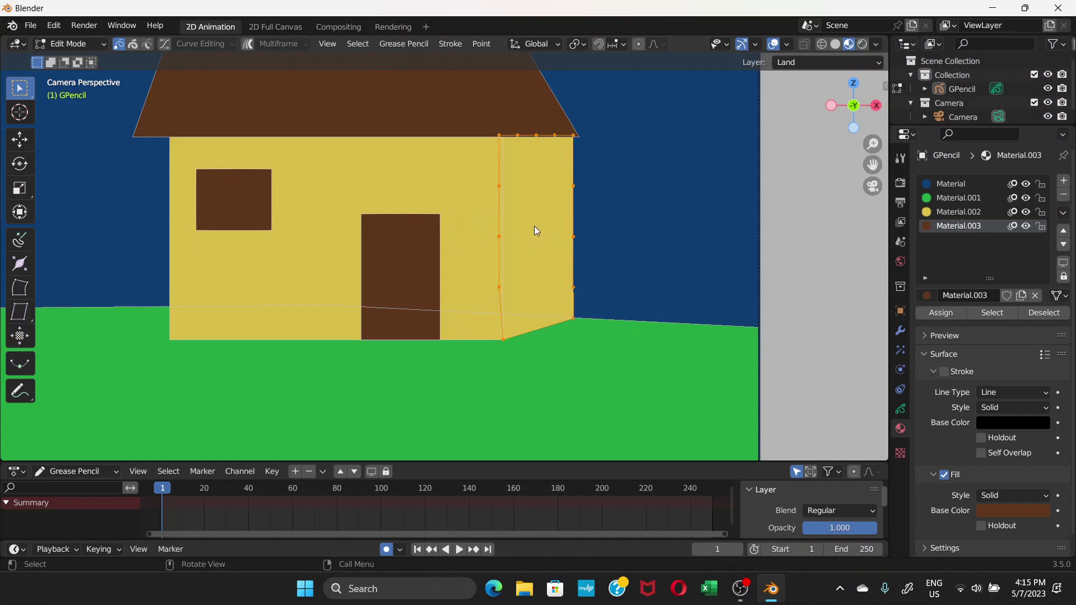
key("x")
left_click(535, 230)
scroll(490, 281, "down", 5)
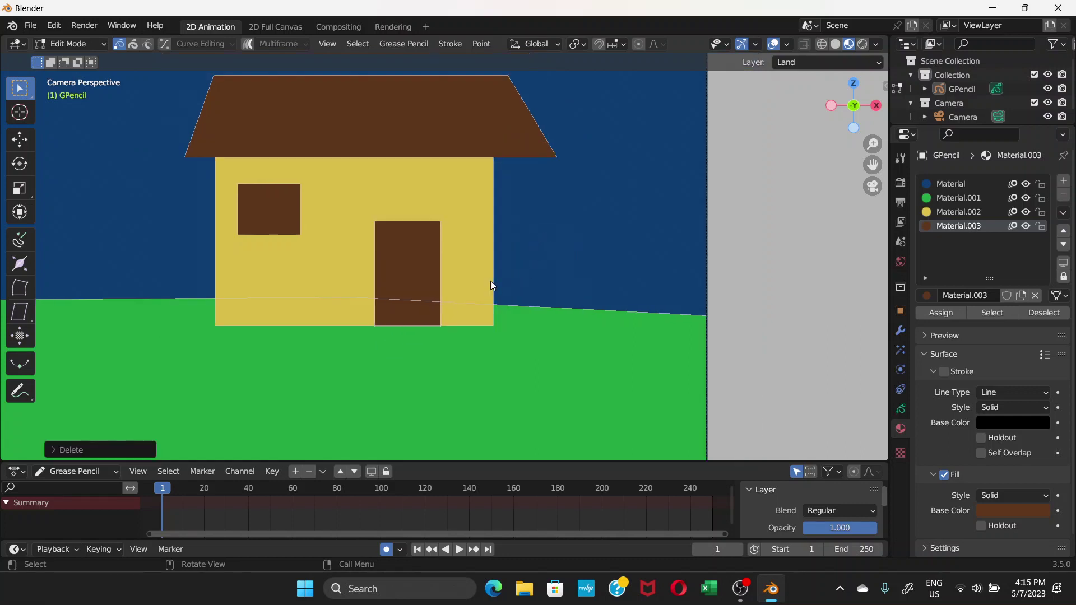
Move the points at the roof's right end inward along X by about 0.12 m to shorten its overhang
left_click(462, 196)
scroll(462, 196, "up", 4)
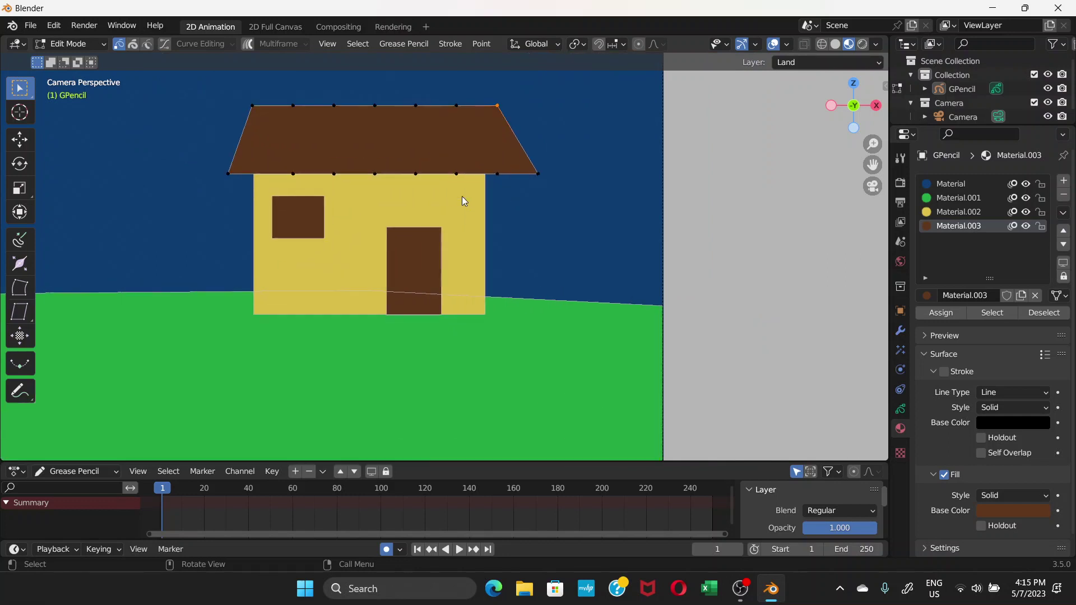
scroll(476, 140, "up", 1)
scroll(522, 216, "up", 1)
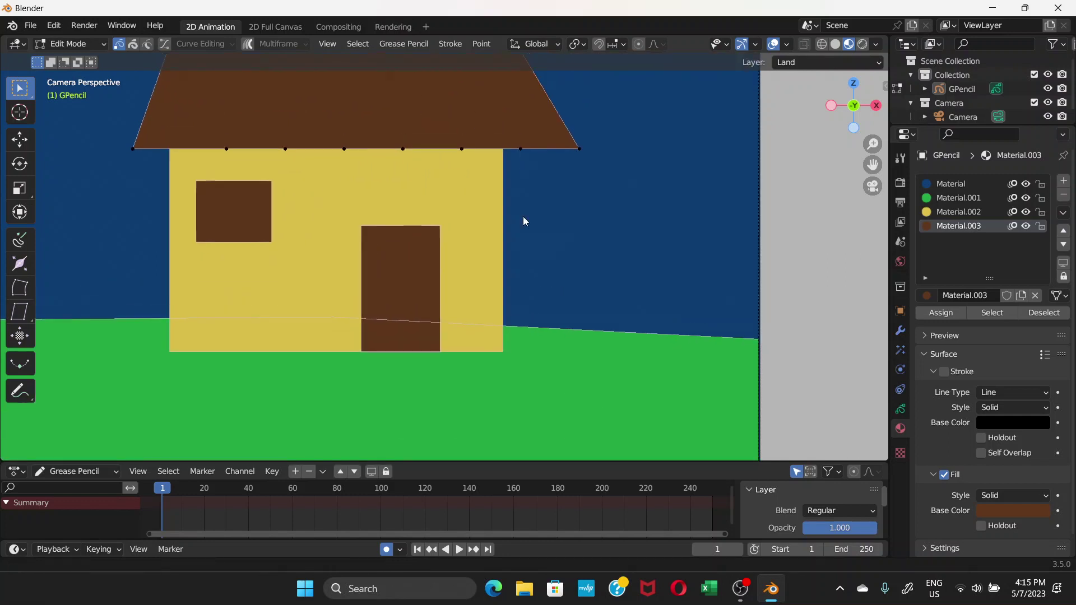
scroll(523, 216, "up", 2, "shift")
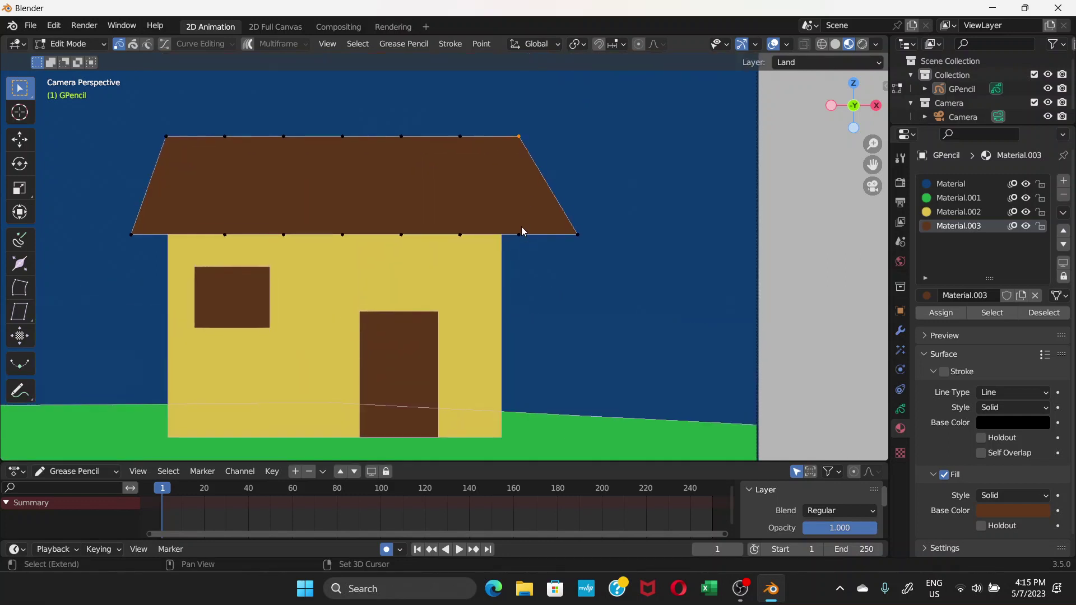
left_click(520, 234, "shift")
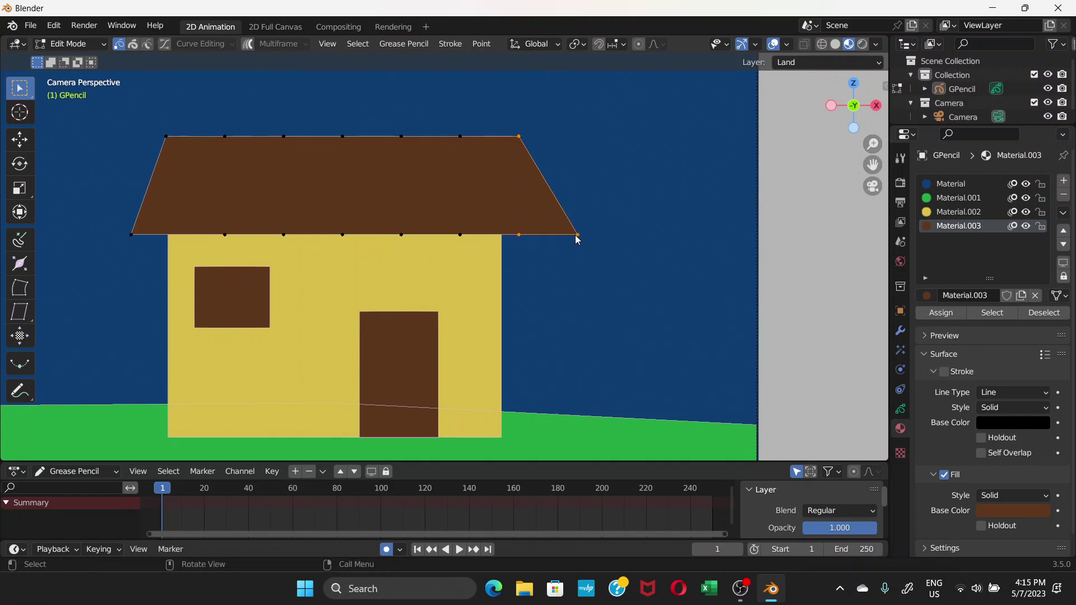
key("g")
key("x")
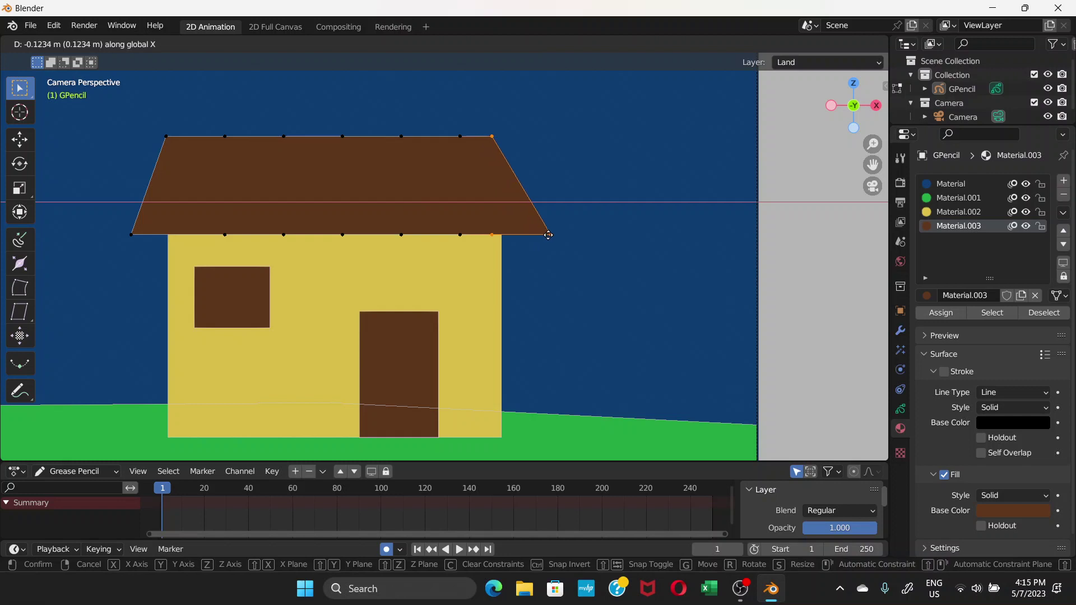
left_click(554, 234)
Check the house and its shortened roof against the whole camera view
scroll(452, 337, "down", 8)
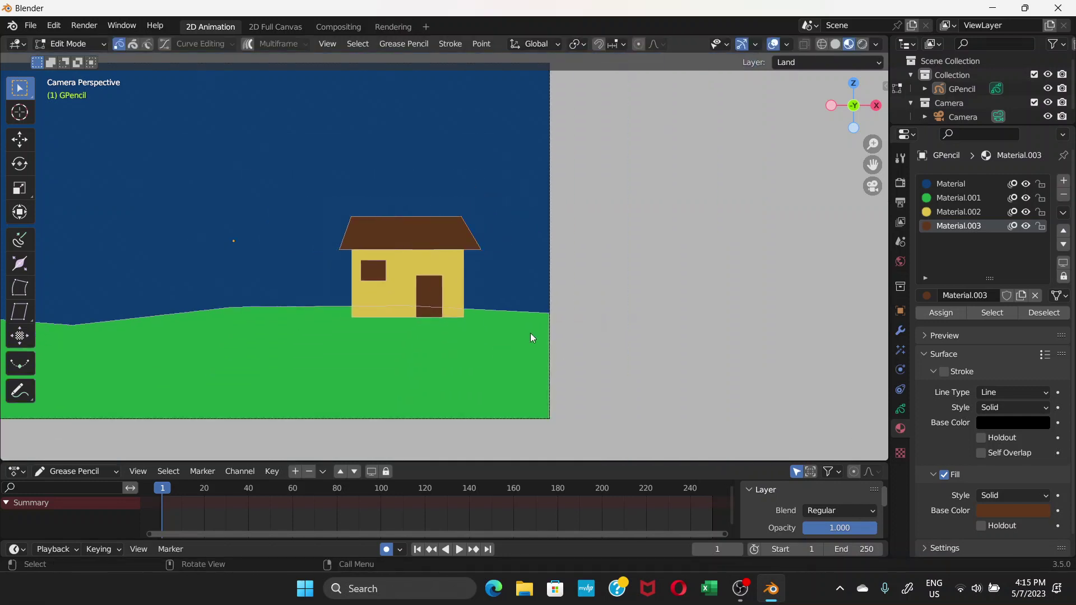
scroll(506, 341, "down", 3)
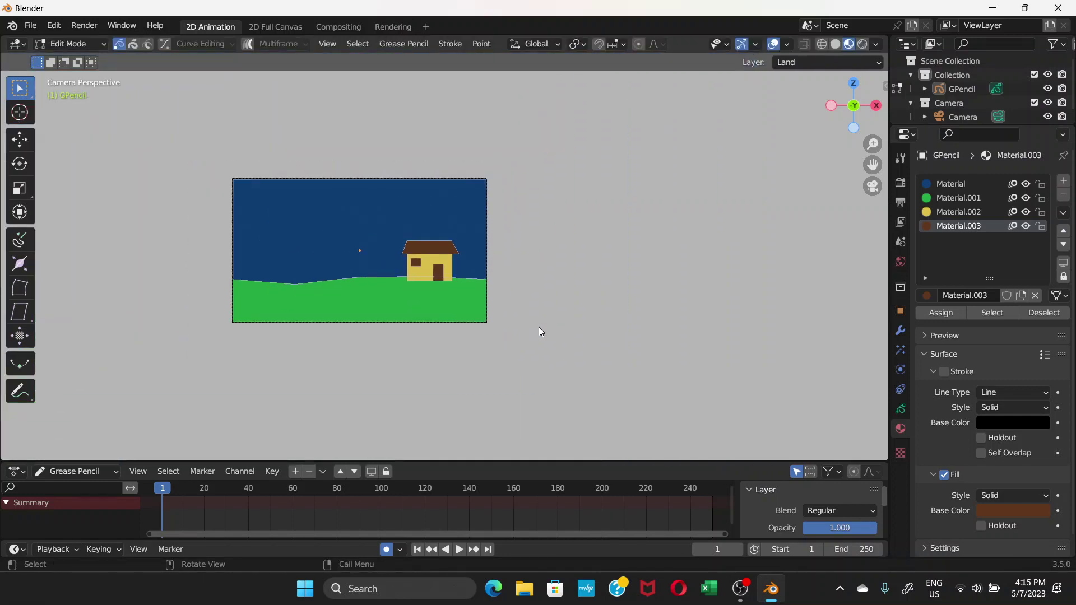
scroll(459, 315, "up", 2)
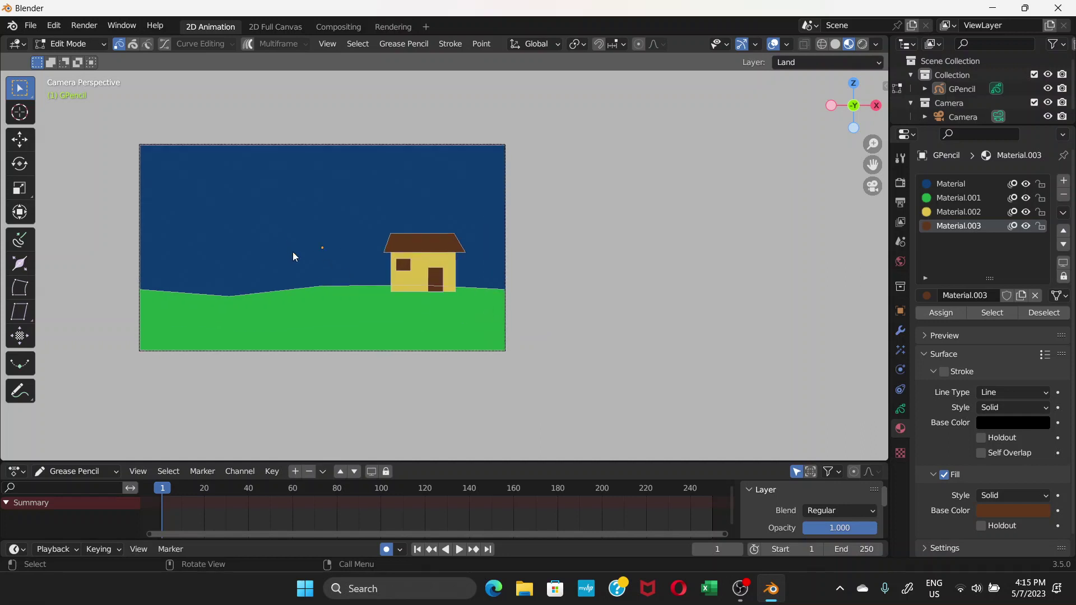
scroll(326, 296, "down", 4)
scroll(301, 274, "up", 6)
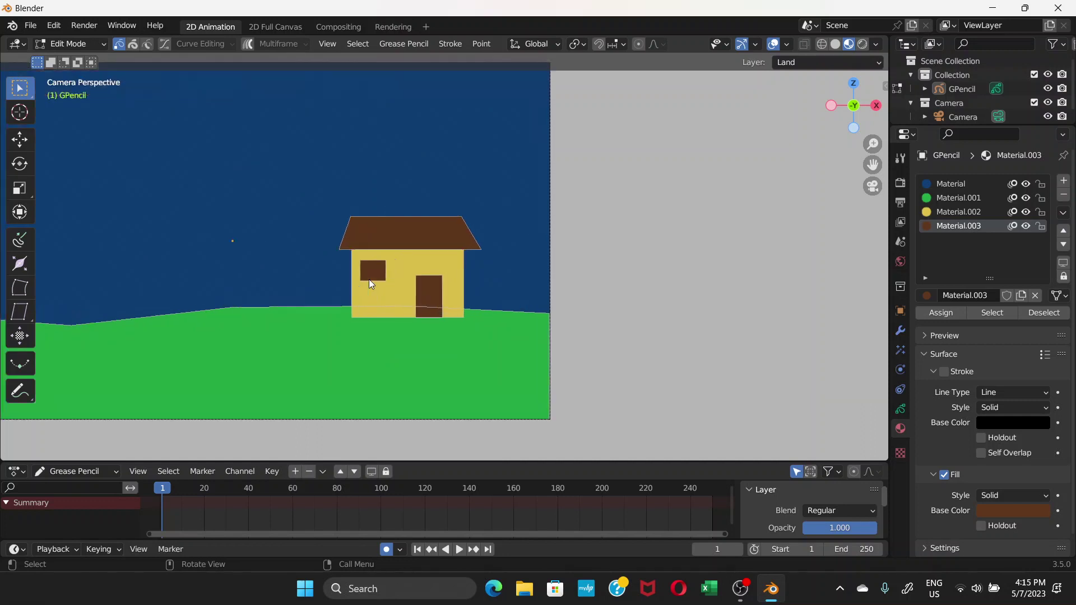
scroll(369, 279, "down", 1)
middle_click_drag(369, 279, 603, 322, "shift")
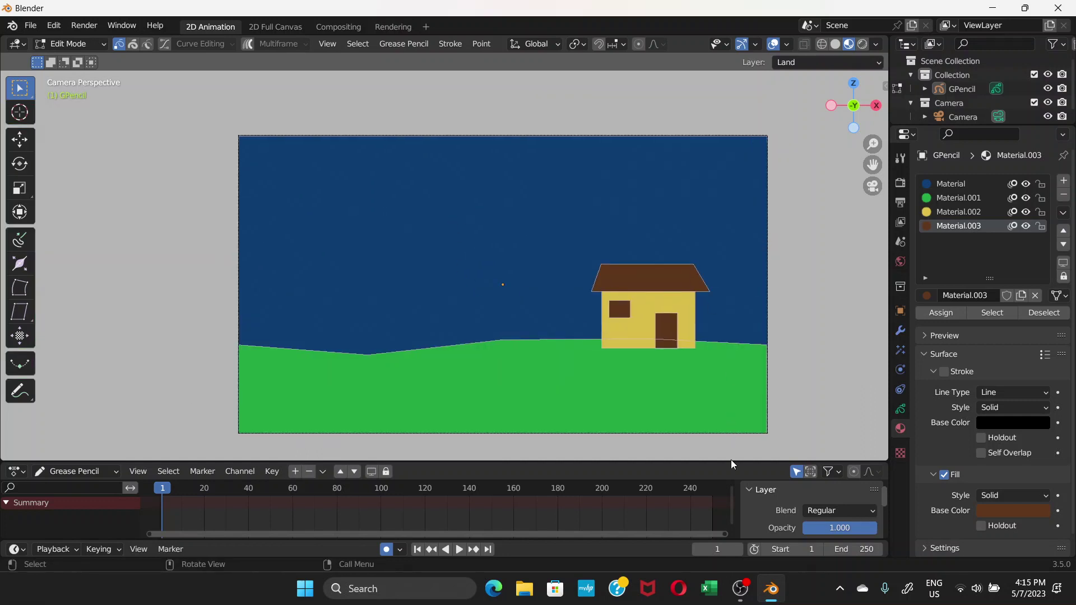
left_click(740, 589)
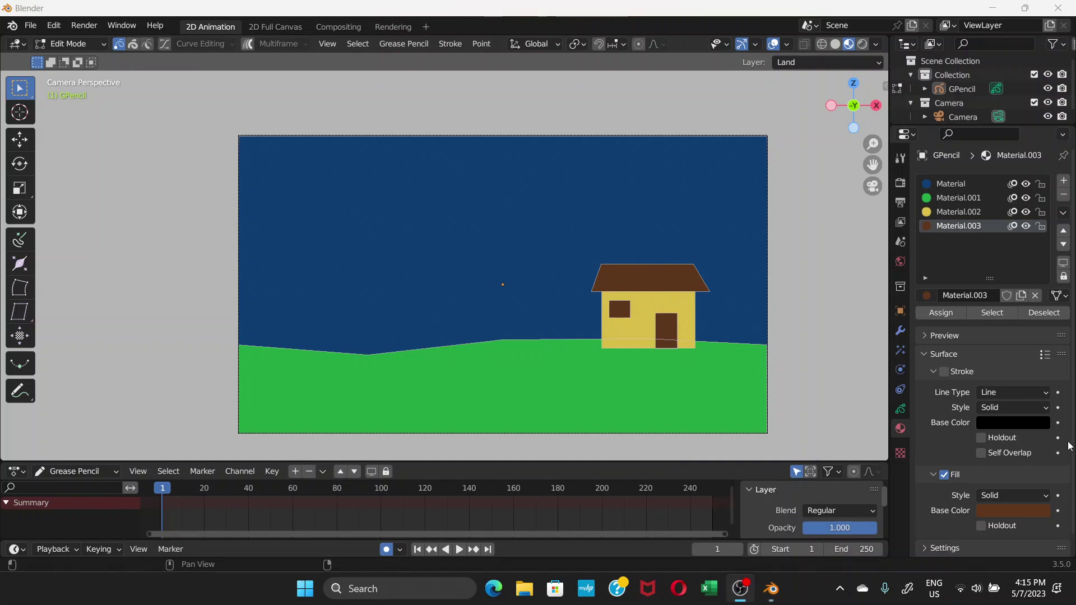
left_click(967, 365)
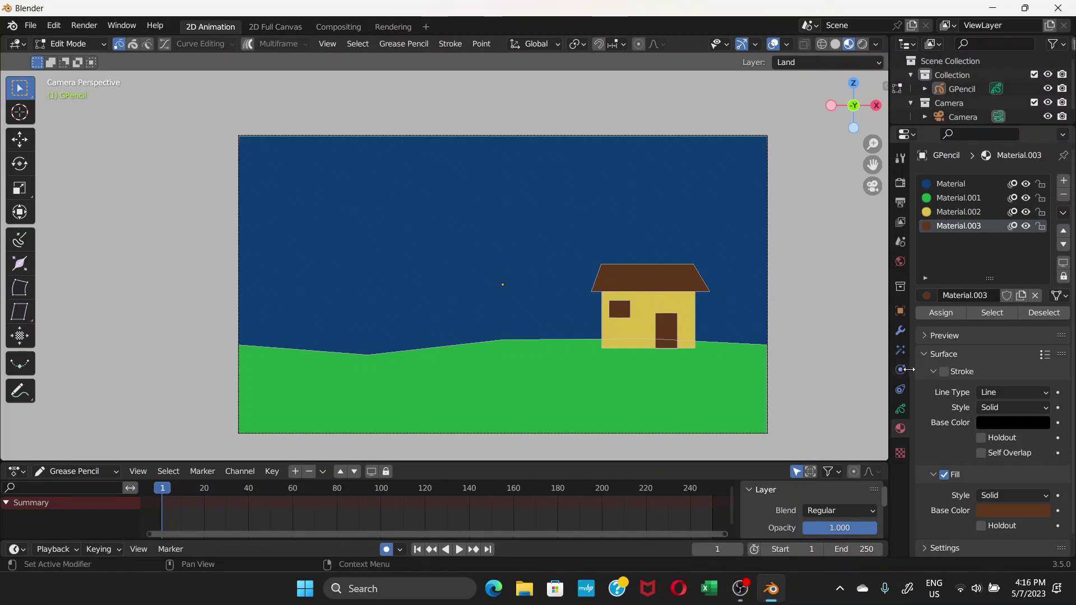
Add a new Grease Pencil layer above Land and name it Box
left_click(900, 411)
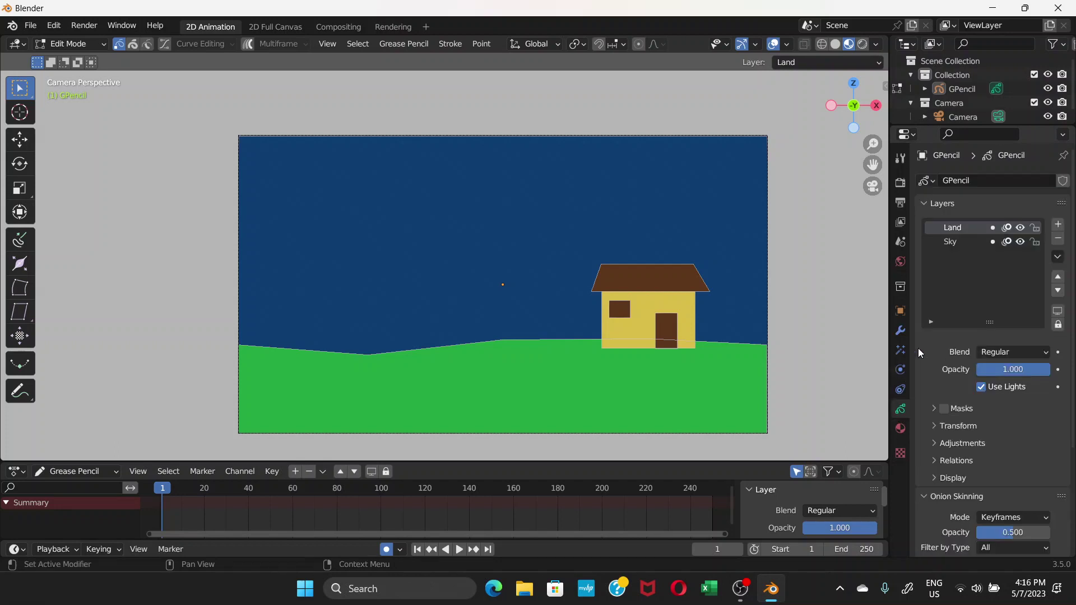
left_click(1057, 229)
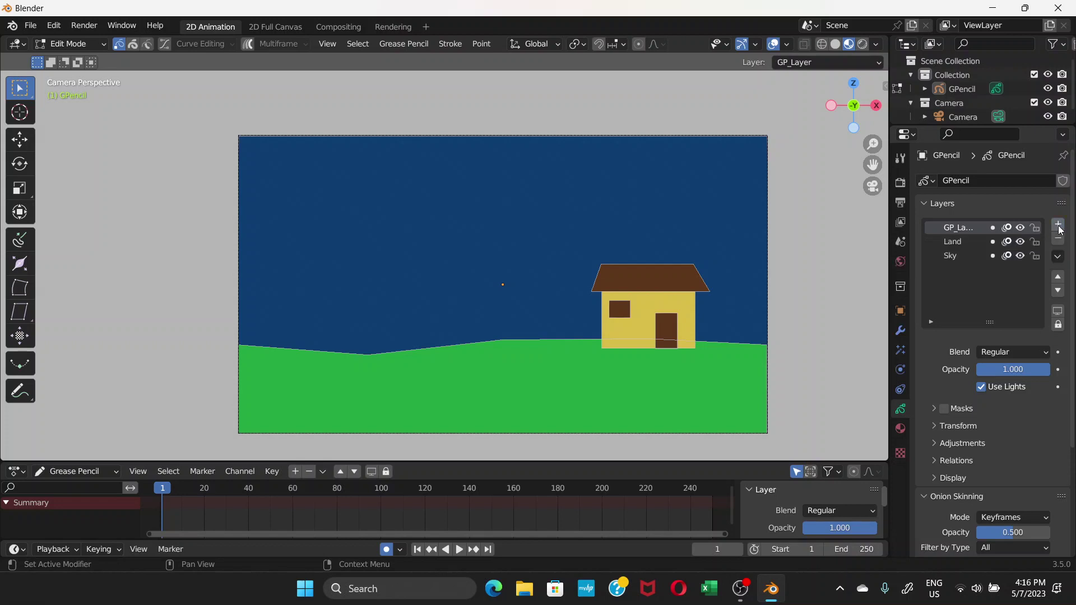
double_click(954, 230)
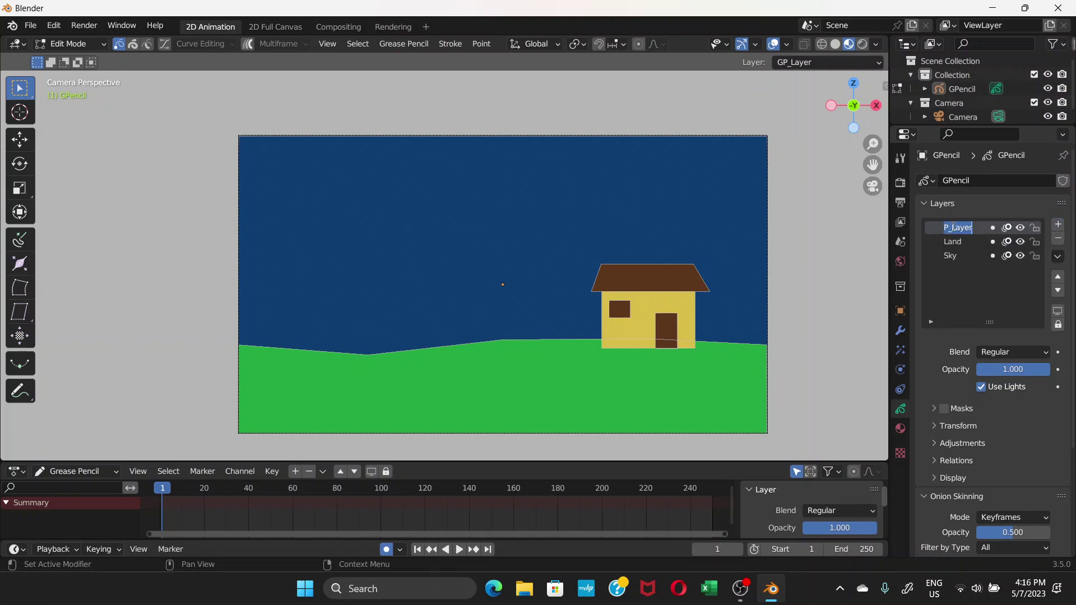
type("Ra")
key("BackSpace")
type("Box")
key("Return")
Add a new material to the object with the stroke turned off and a solid black fill turned on
left_click(901, 430)
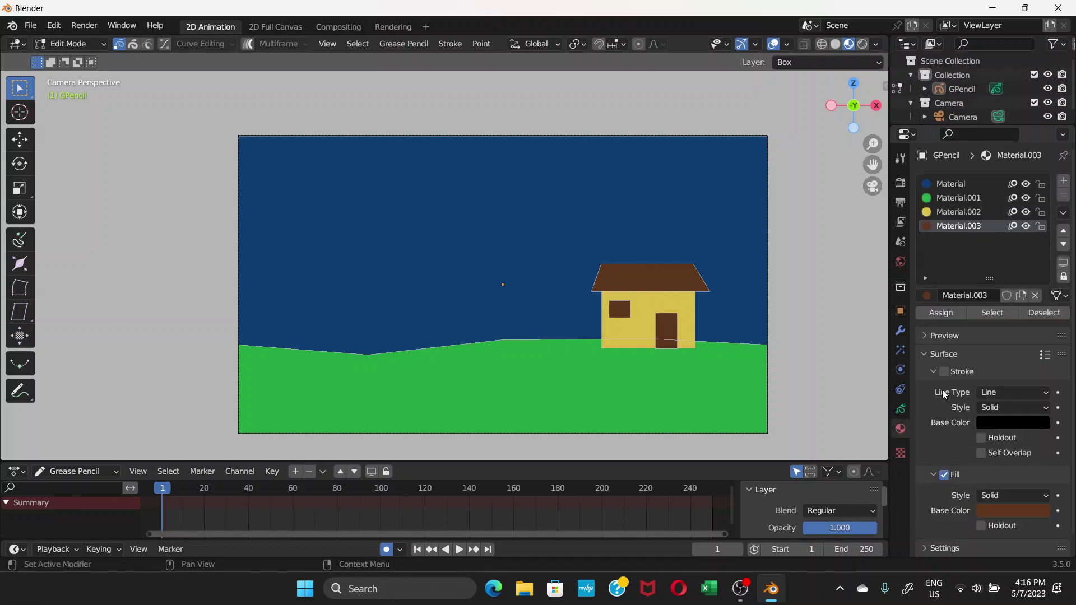
left_click(1065, 183)
left_click(994, 295)
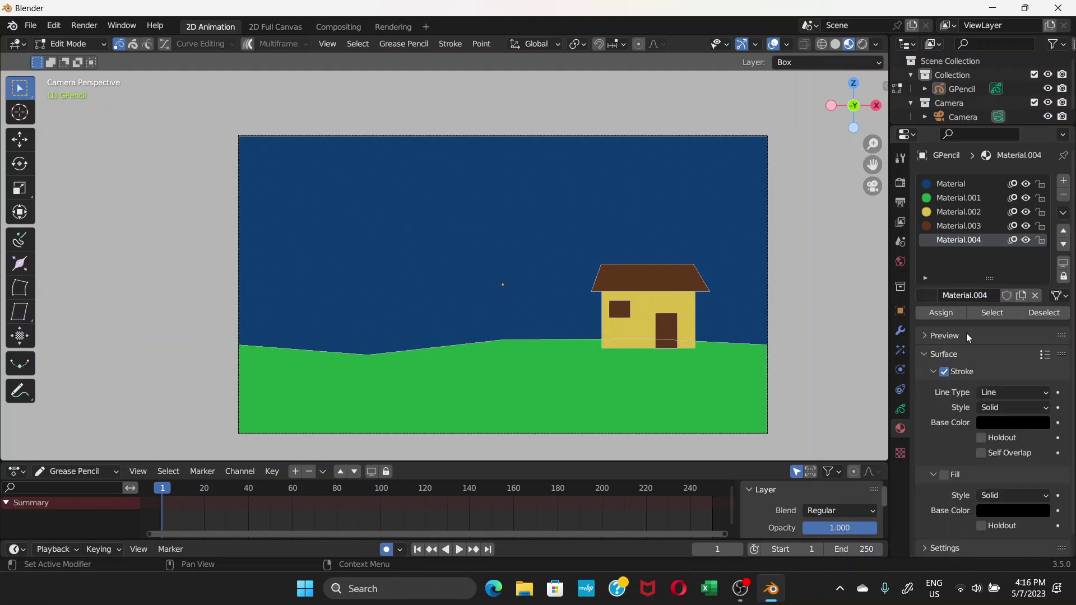
left_click(944, 372)
Draw a black filled rectangle covering the whole camera frame in Draw Mode, and return to Edit Mode
left_click(101, 45)
left_click(79, 106)
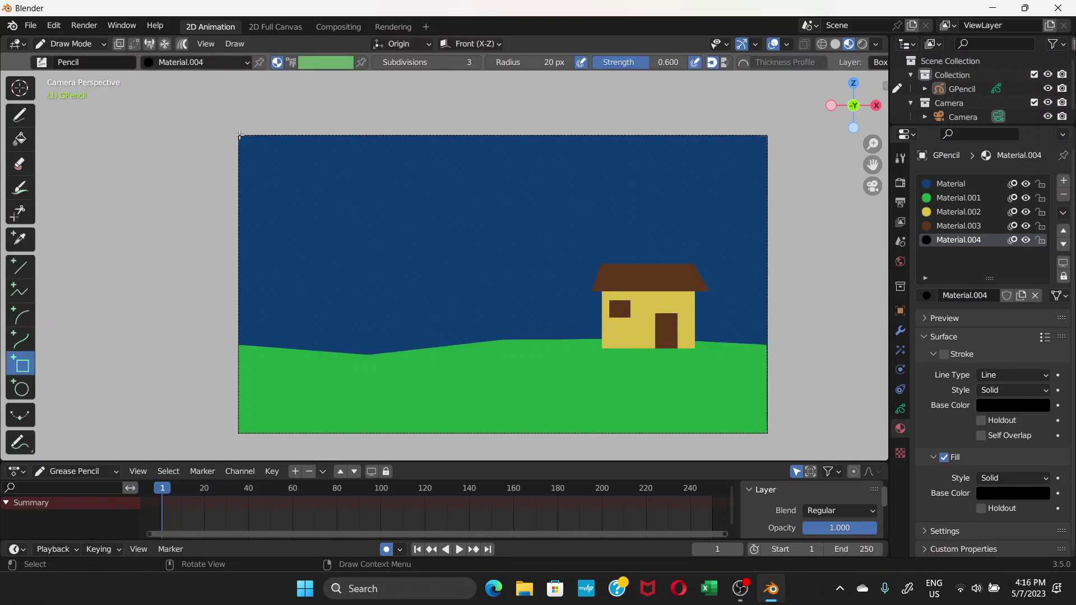
mouse_move(237, 134)
left_mouse_down()
mouse_move(274, 163)
mouse_move(581, 269)
mouse_move(768, 367)
mouse_move(767, 432)
left_mouse_up()
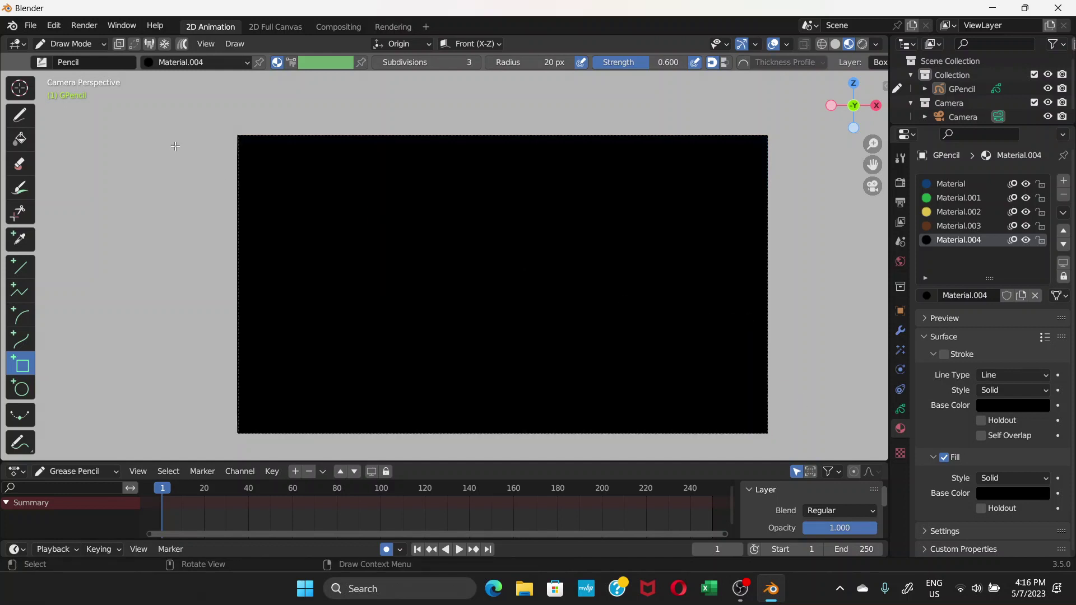
left_click(100, 45)
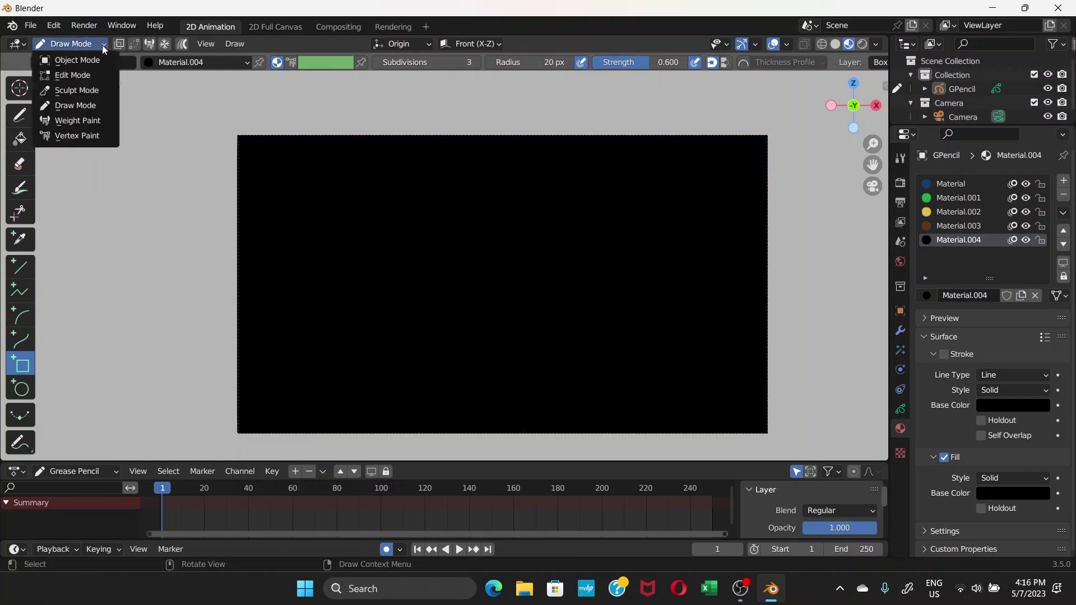
left_click(87, 82)
Try to shift all points along the frame's left edge inward along X, and undo the move
left_click_drag(220, 114, 263, 443)
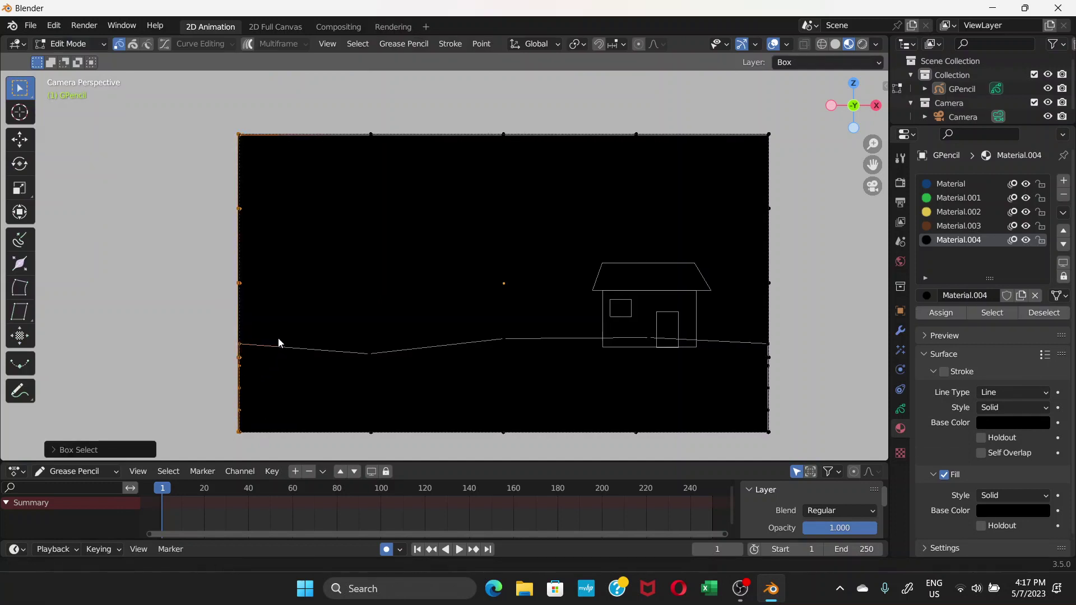
middle_click_drag(280, 343, 303, 313, "shift")
key("g")
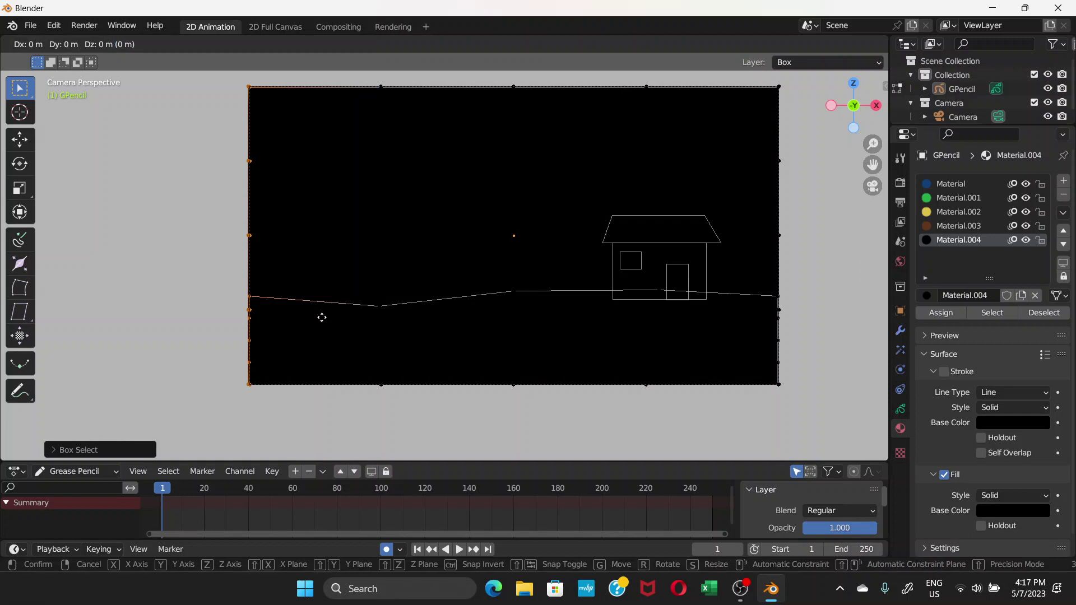
key("x")
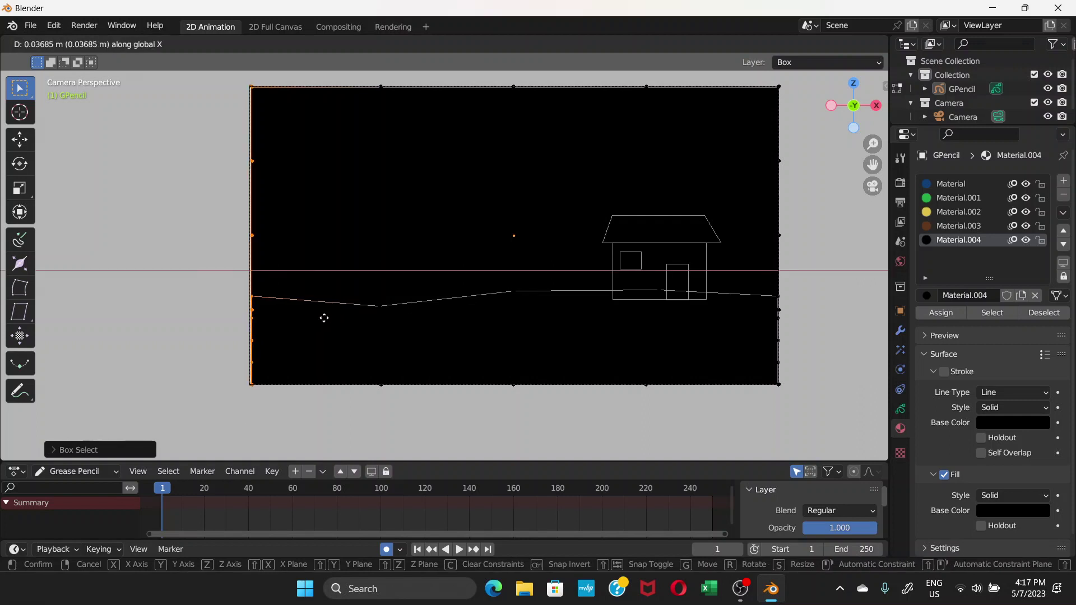
left_click(324, 317)
key("ctrl+z")
key("ctrl+z")
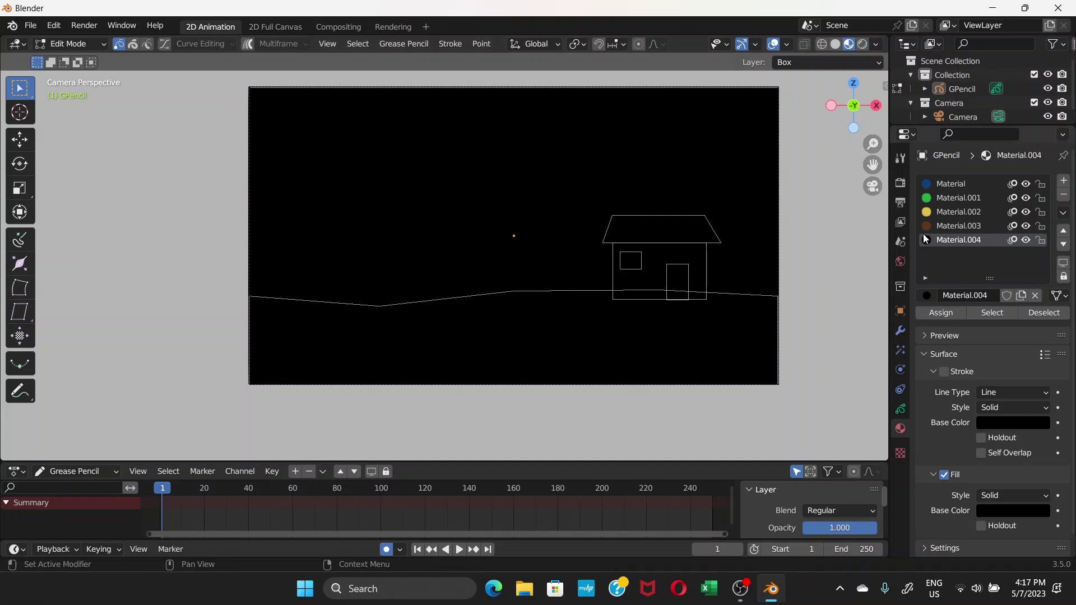
Lock the Land and Sky layers so that only the Box layer can be edited
left_click(900, 410)
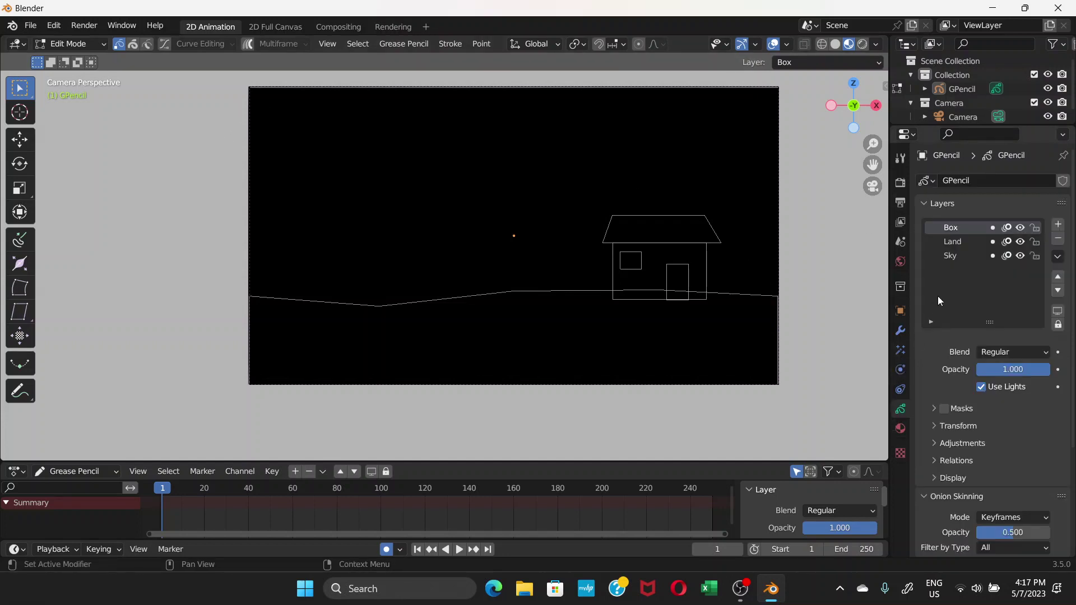
left_click(1035, 242)
left_click(1034, 256)
Move the black rectangle's left edge inward along X by about 0.04 m to line up with the camera frame
mouse_move(225, 83)
left_mouse_down()
mouse_move(268, 257)
mouse_move(264, 426)
left_mouse_up()
key("g")
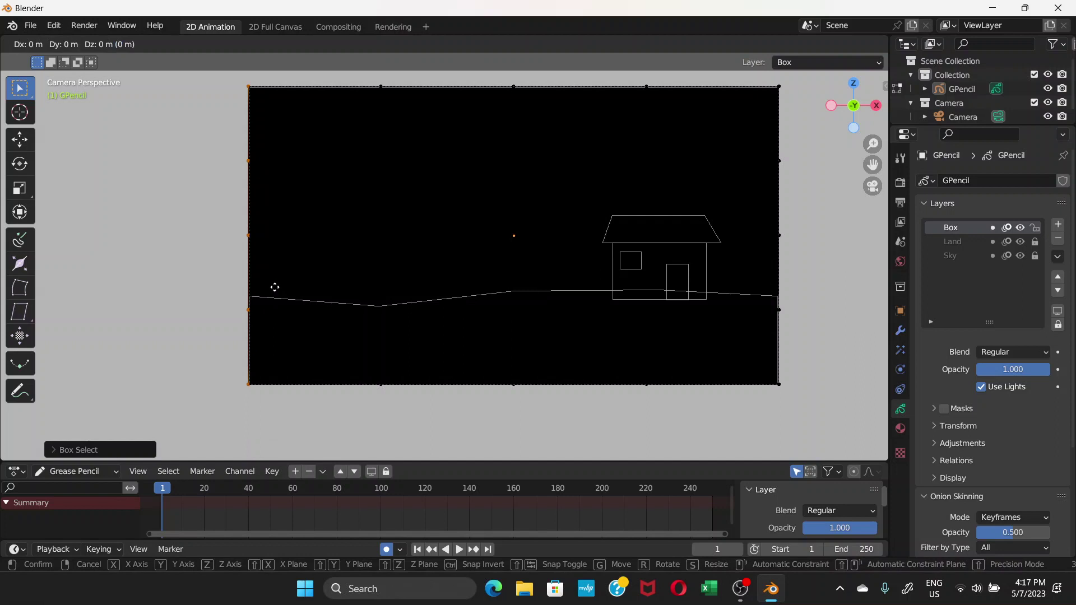
key("x")
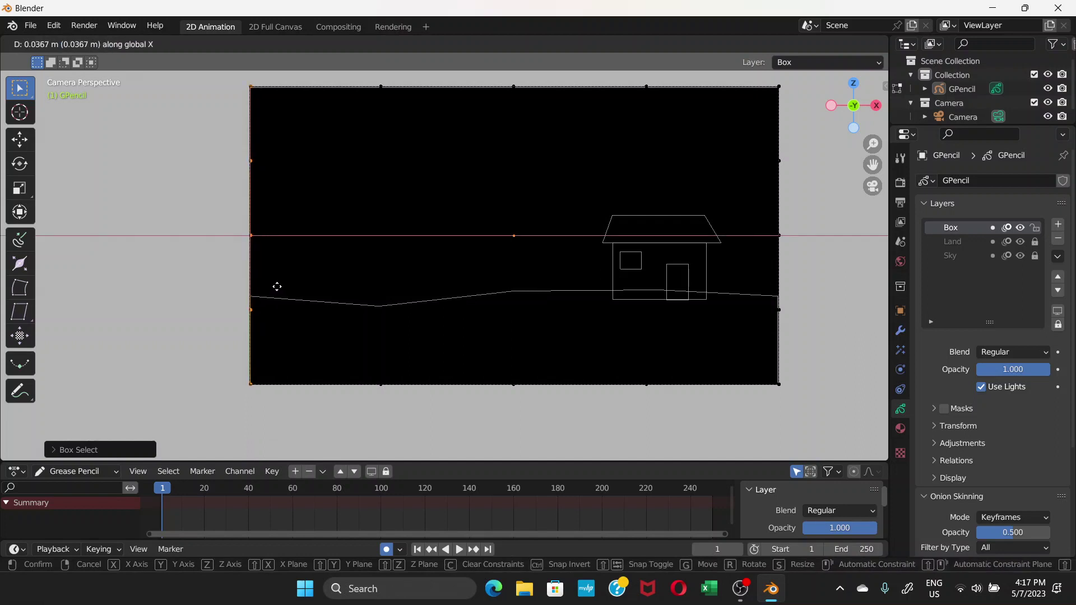
left_click(277, 286)
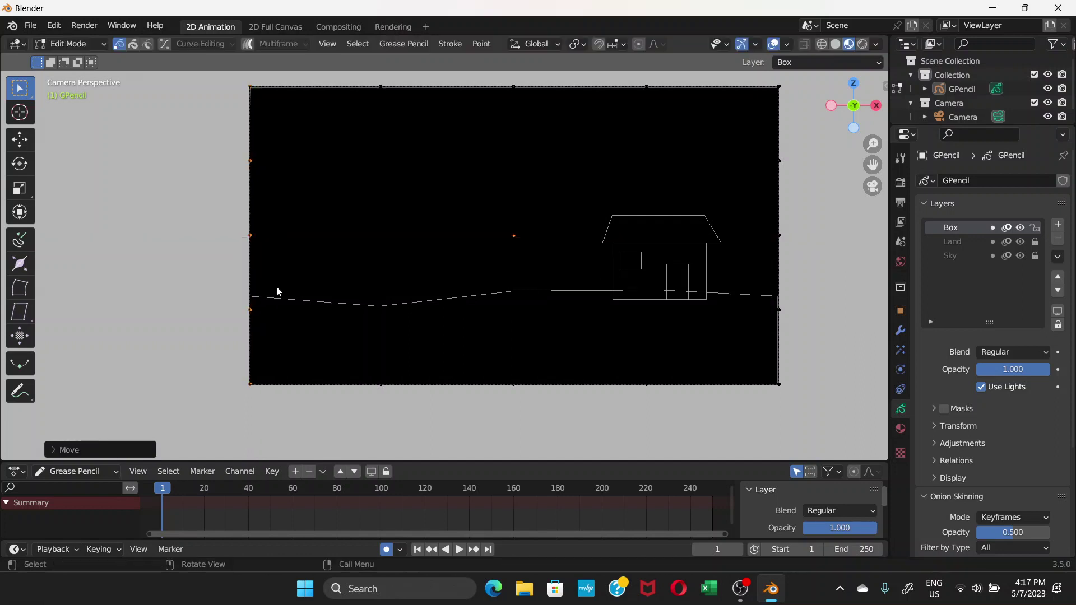
Move the black rectangle's right edge inward along X by about 0.01 m to line up with the camera frame
left_click_drag(781, 91, 759, 413)
key("g")
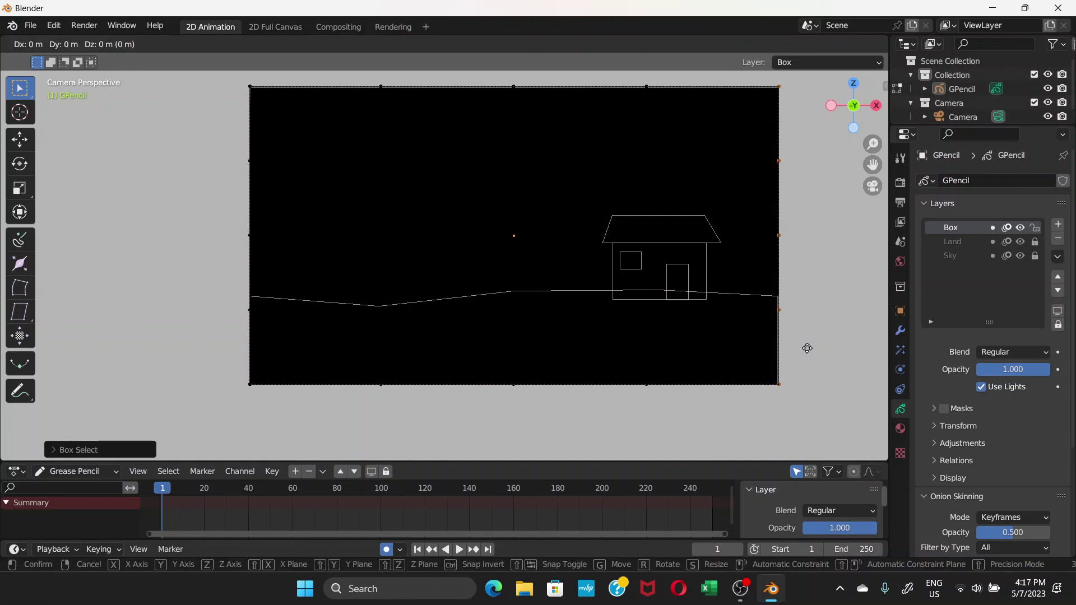
key("x")
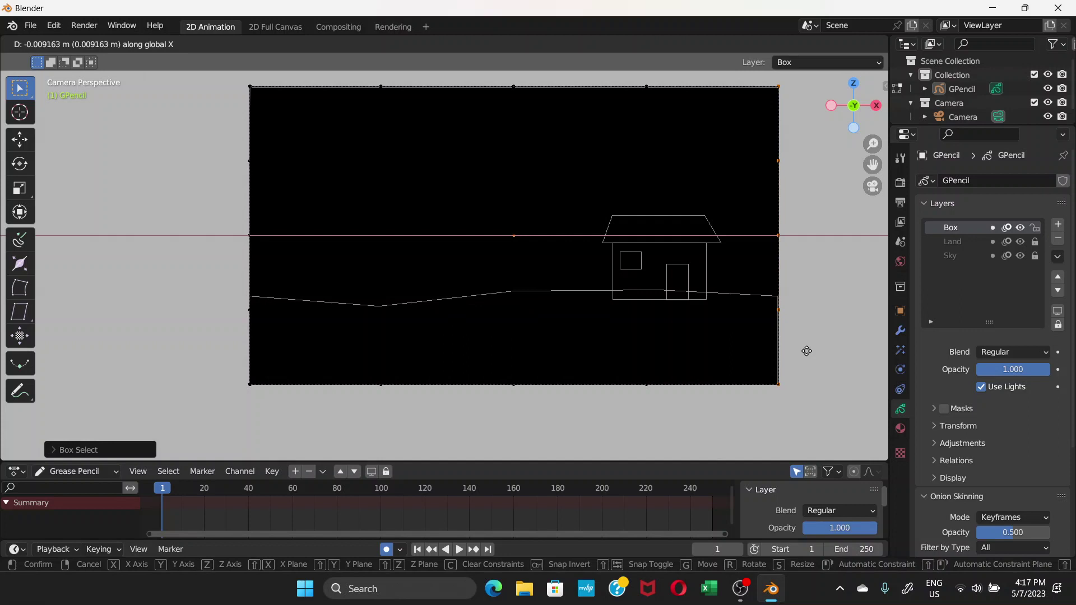
left_click(806, 351)
Lower the black rectangle's top edge along Z by about 0.02 m to the camera frame's border
left_click_drag(218, 73, 784, 127)
key("g")
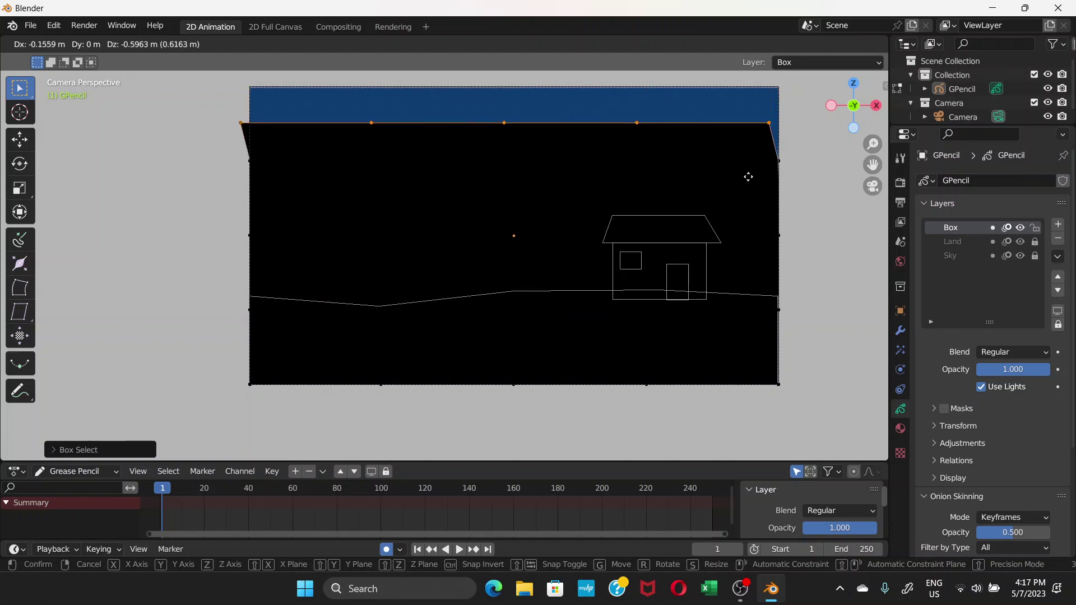
key("z")
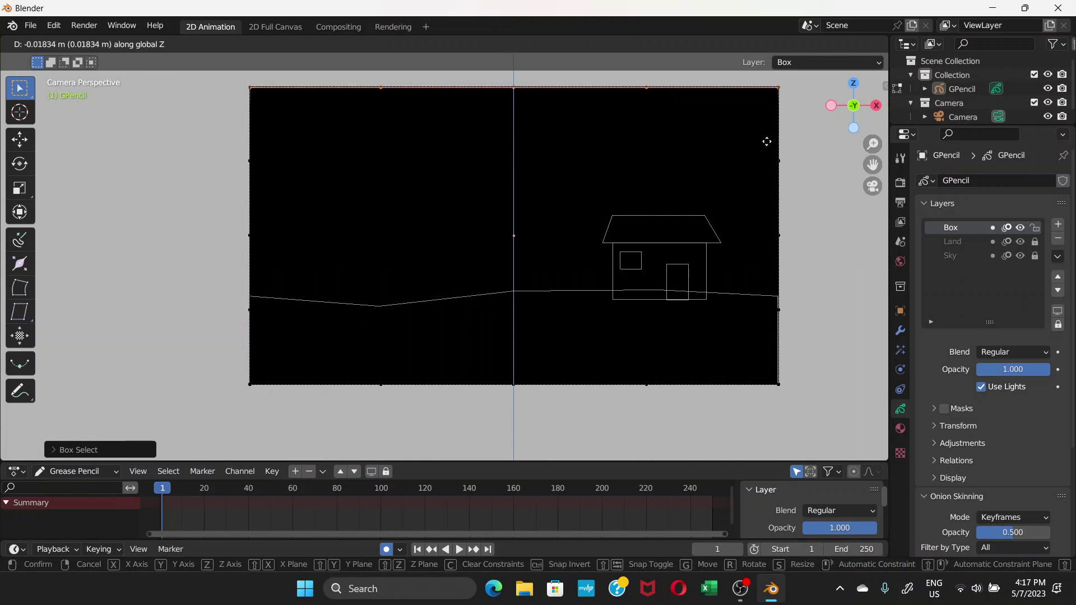
left_click(765, 140)
Raise the black rectangle's top edge along Z by about 0.006 m to fine-tune its fit with the camera frame
scroll(540, 156, "up", 2)
middle_click_drag(540, 156, 516, 349, "shift")
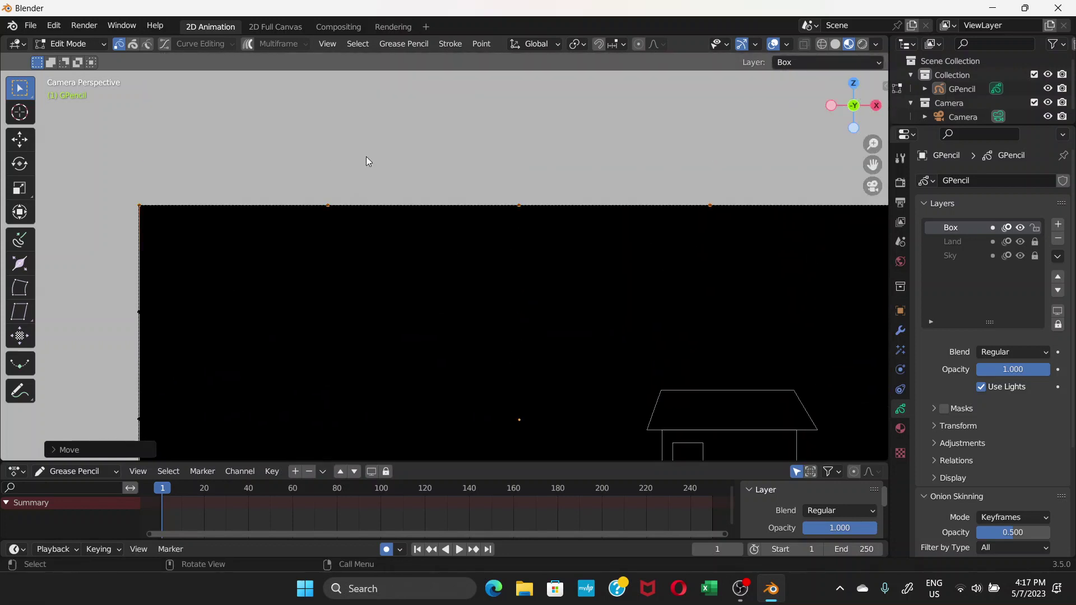
key("g")
key("z")
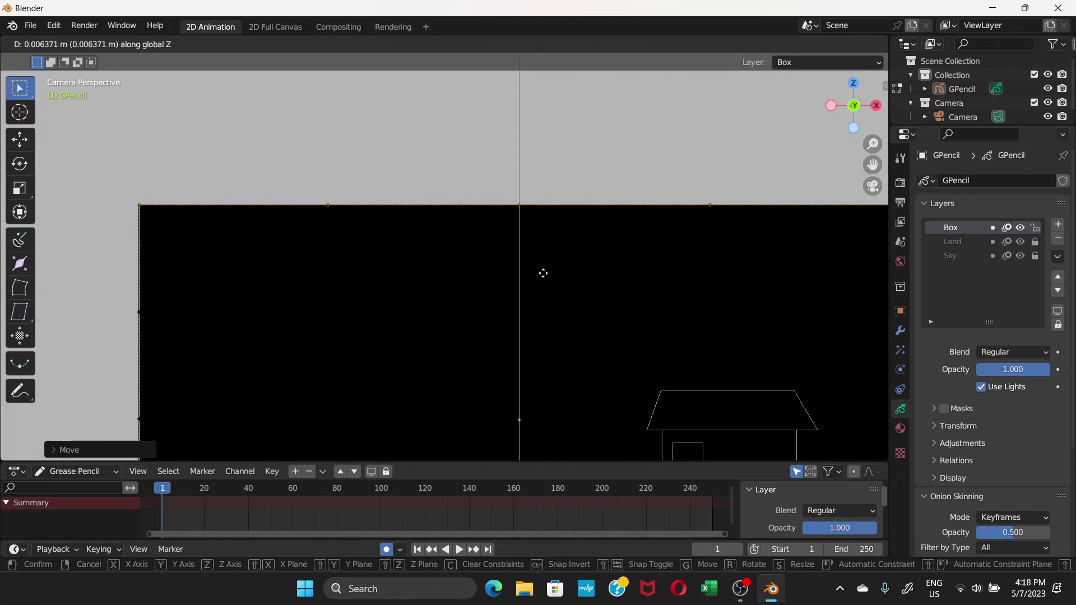
left_click(543, 273)
scroll(443, 254, "down", 6)
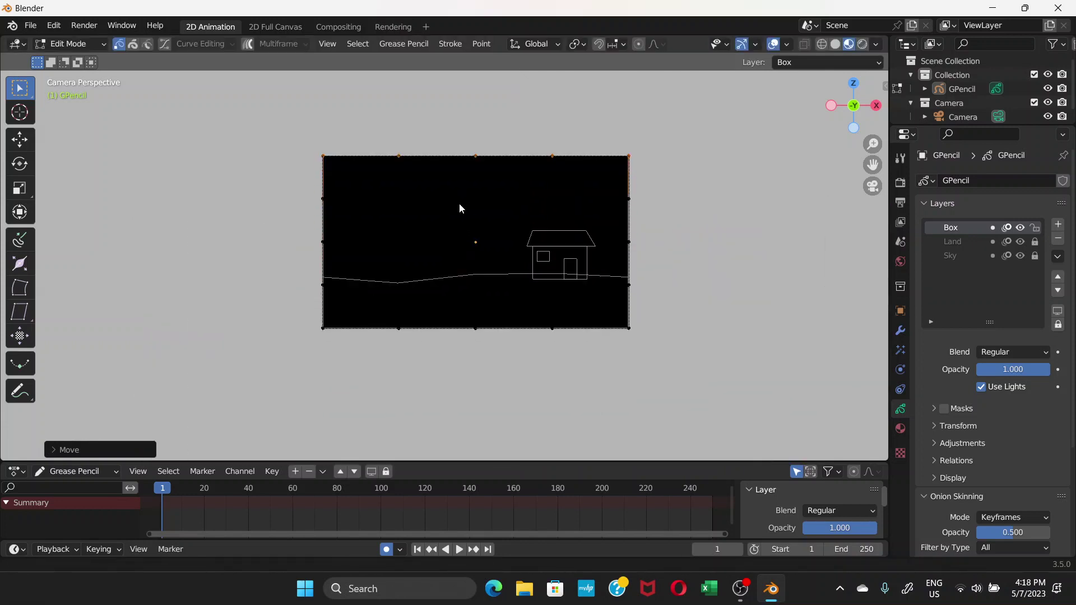
Select the box's bottom edge points and move them along Z to the lower border of the camera frame
scroll(459, 209, "up", 4)
middle_click_drag(480, 290, 426, 250, "shift")
left_click_drag(100, 388, 834, 351)
key("g")
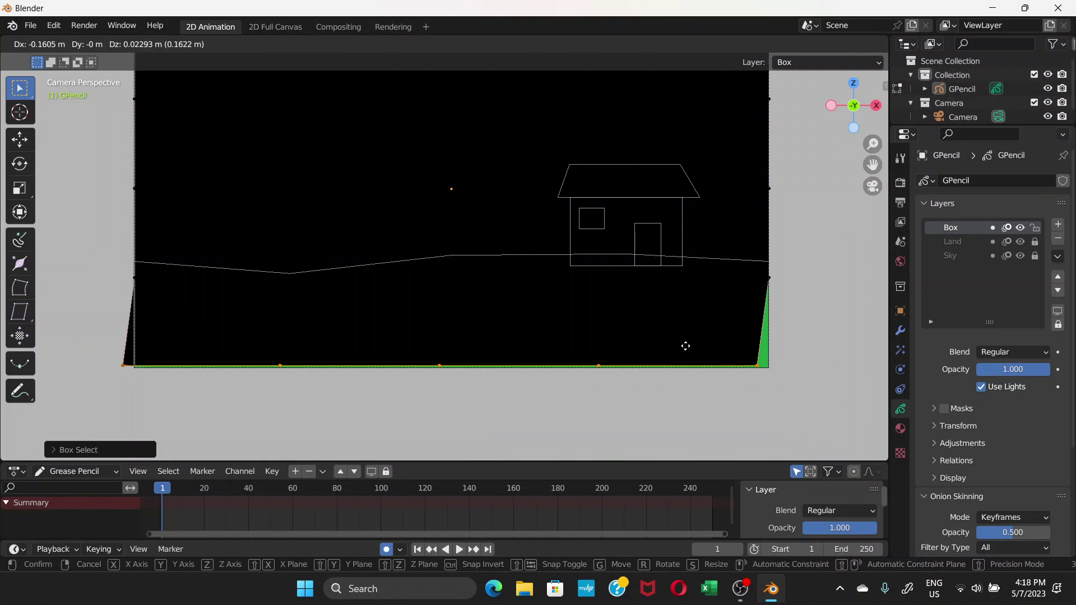
key("z")
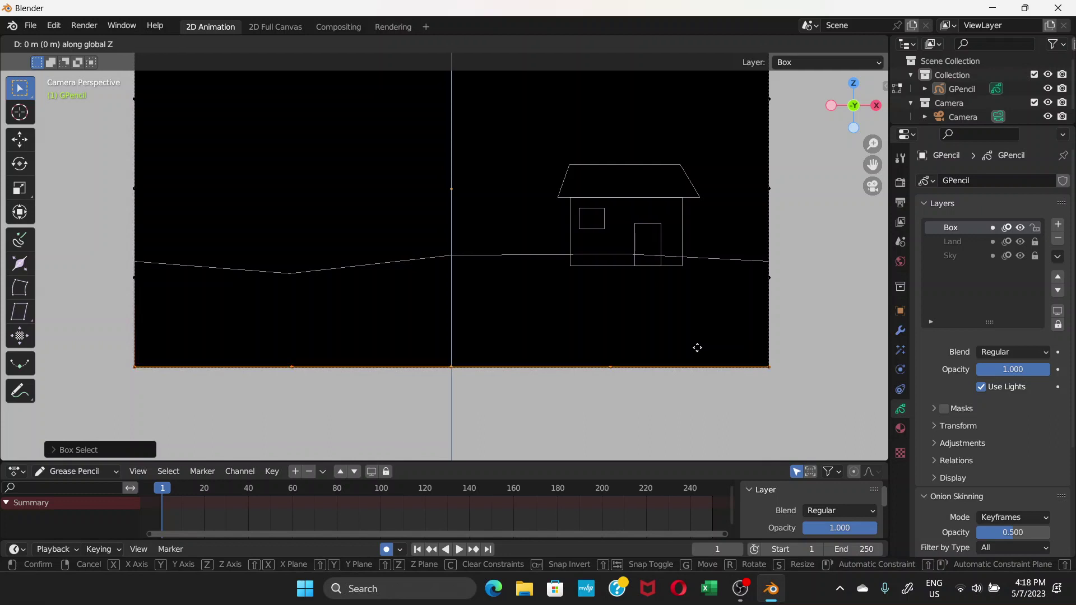
left_click(697, 347)
Fine-tune the height of the box's bottom edge along Z against the camera border at close range
scroll(675, 356, "up", 4)
middle_click_drag(674, 356, 658, 203, "shift")
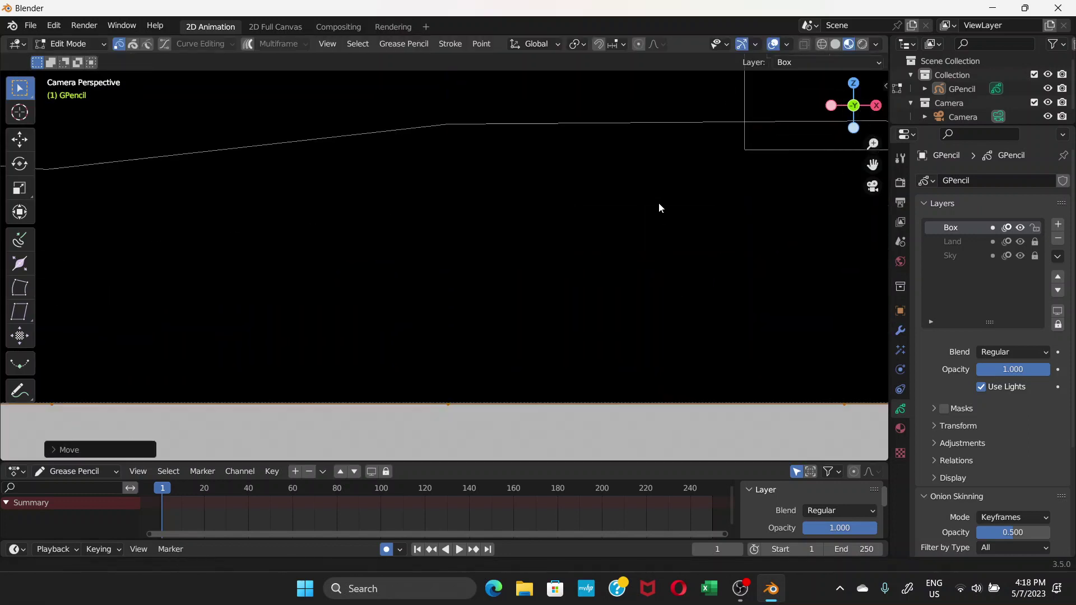
scroll(650, 269, "down", 3, "shift")
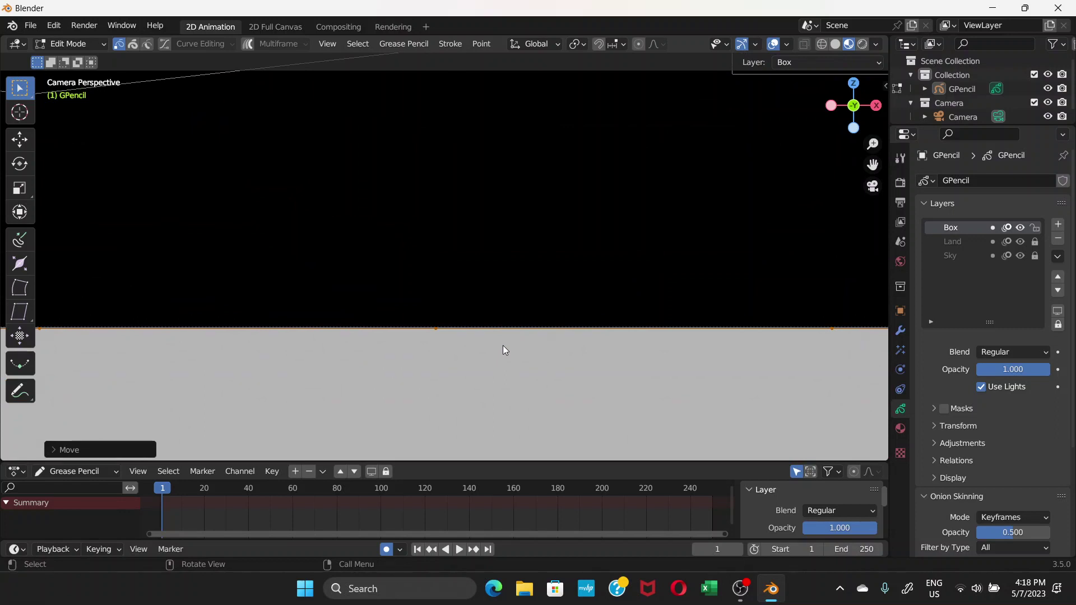
key("g")
key("z")
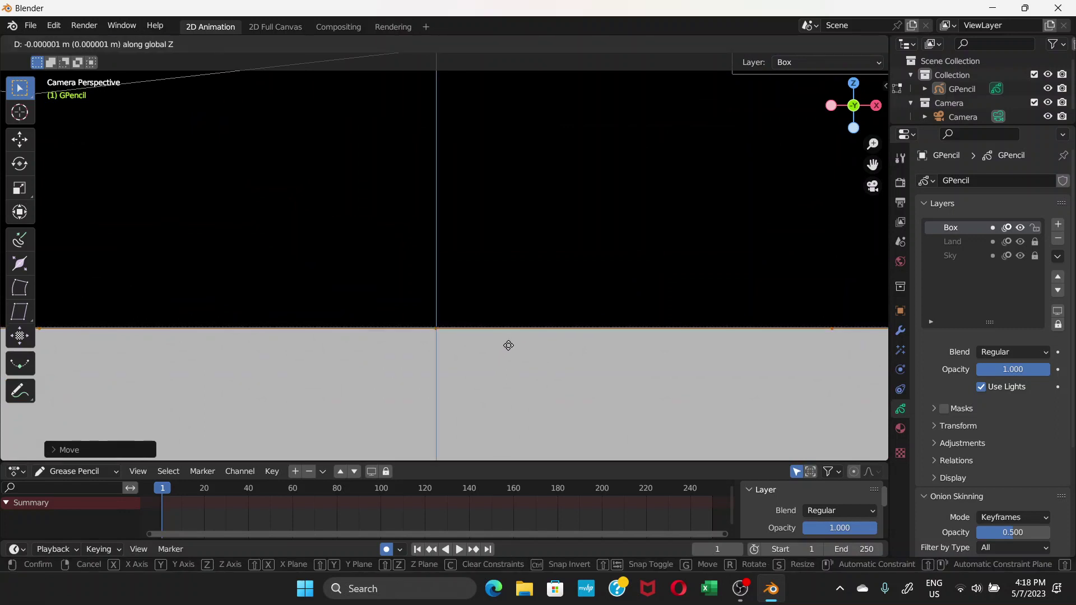
left_click(509, 345)
scroll(469, 361, "up", 2, "shift")
scroll(471, 361, "down", 2, "shift")
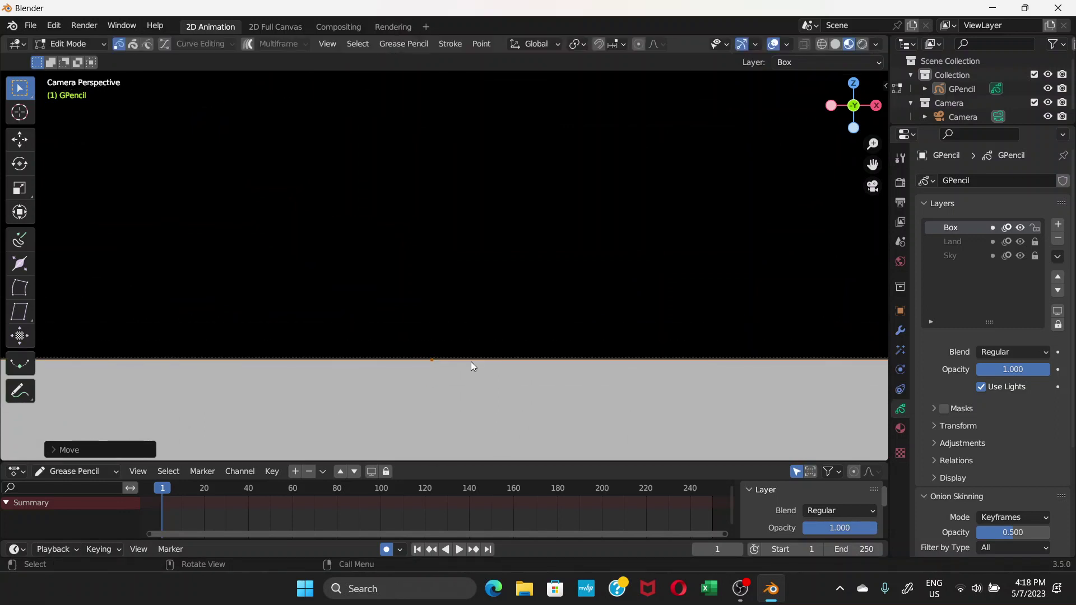
scroll(549, 342, "down", 3)
scroll(551, 351, "down", 2)
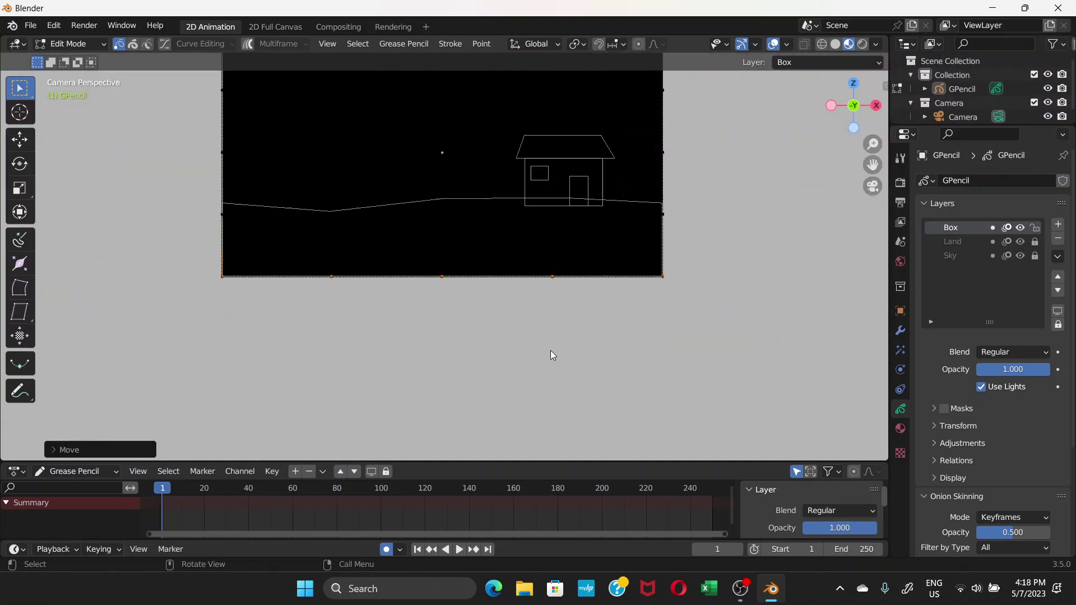
scroll(561, 314, "up", 5, "shift")
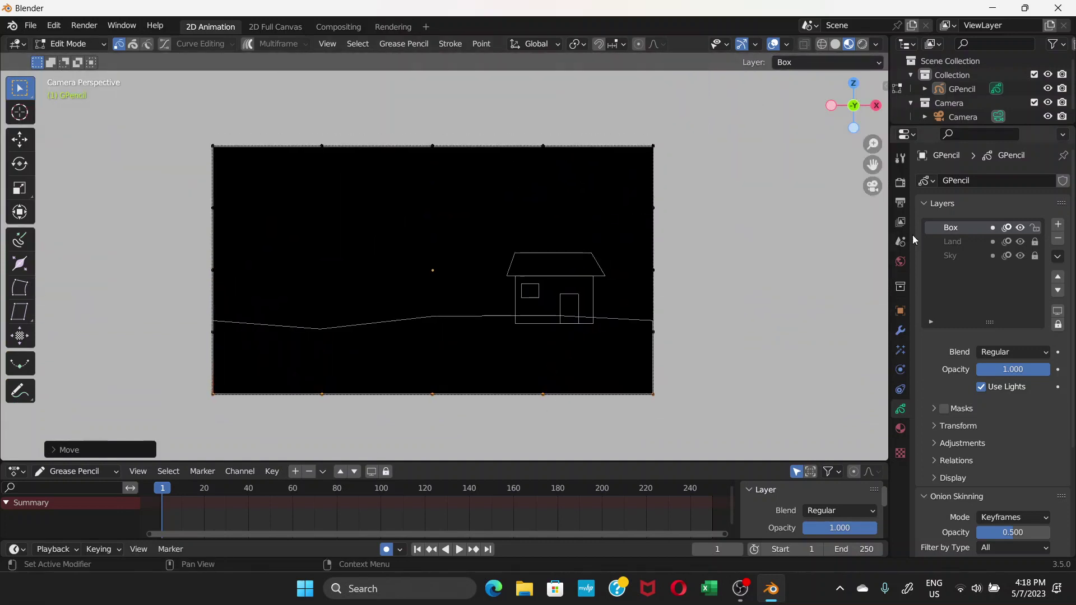
Lower the alpha of Material.004's fill colour until the black box is fully transparent
left_click(901, 429)
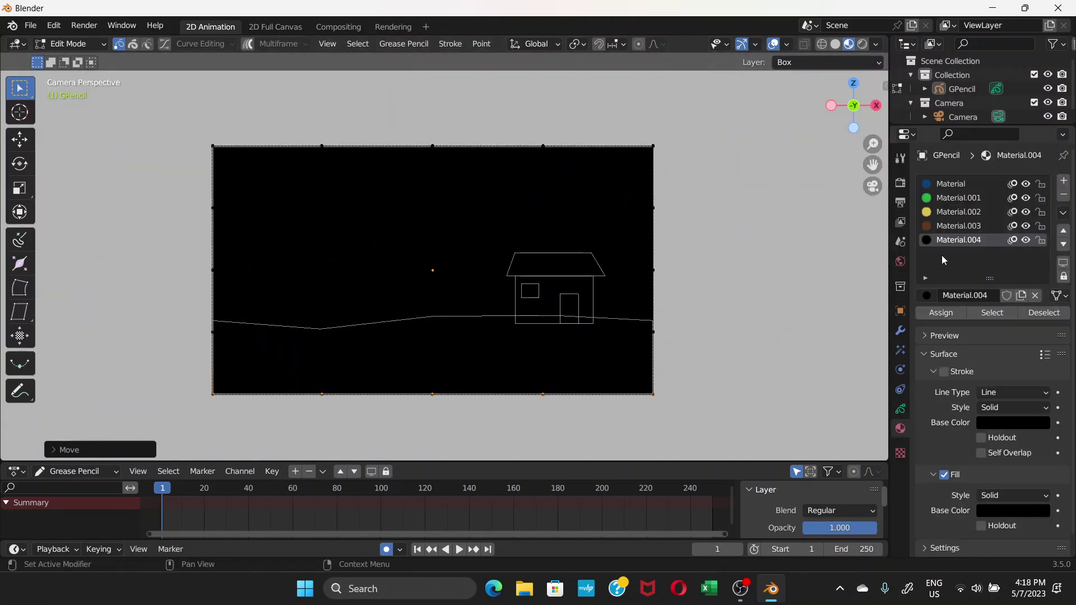
left_click(1000, 510)
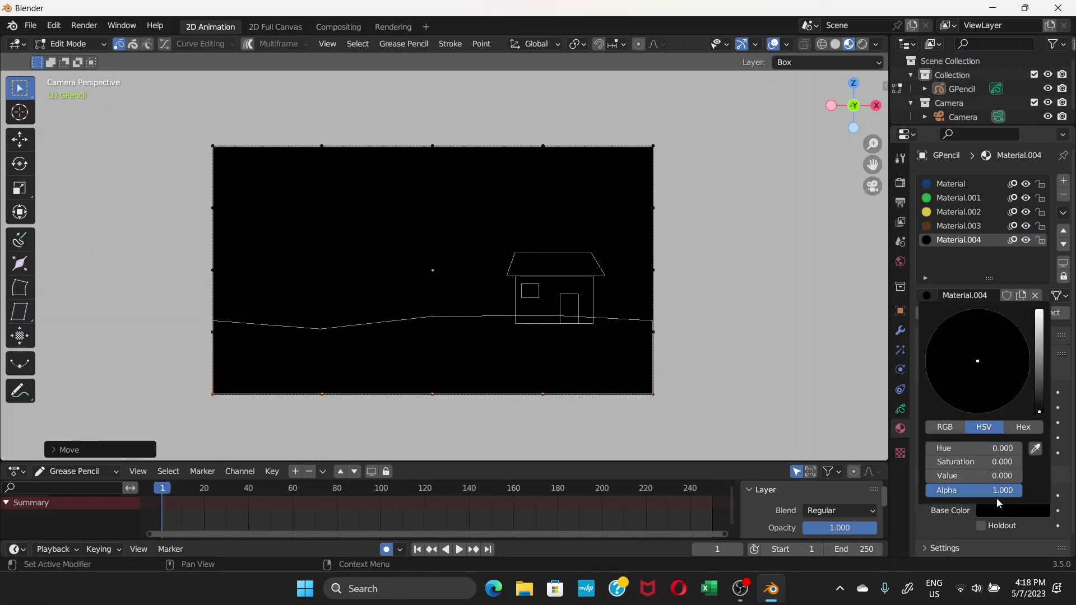
left_click_drag(1015, 488, 982, 493)
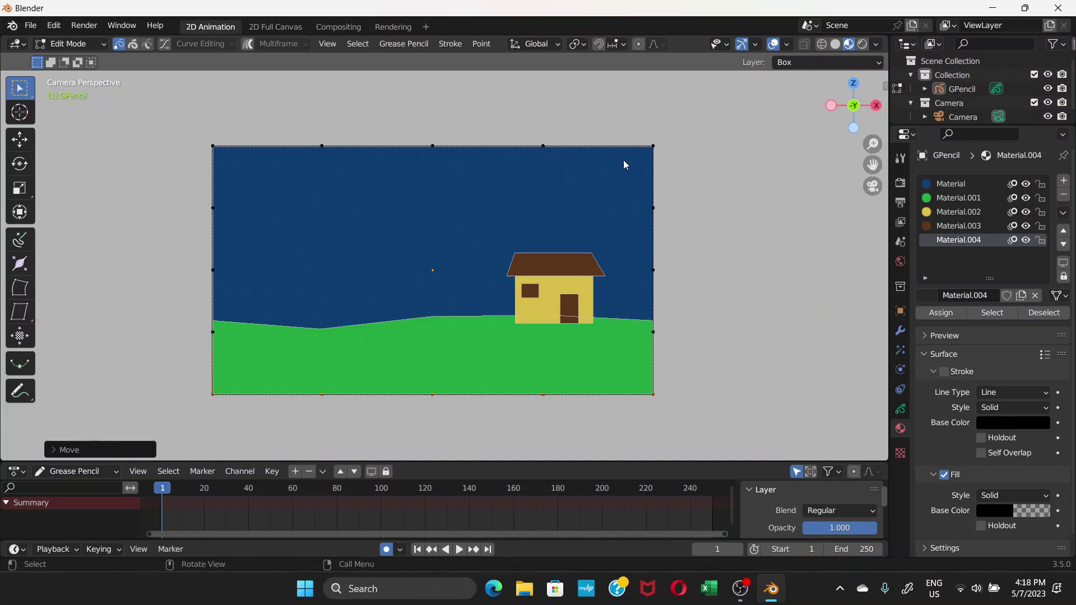
Add a new Grease Pencil layer above the Box layer and name it rain
left_click(901, 409)
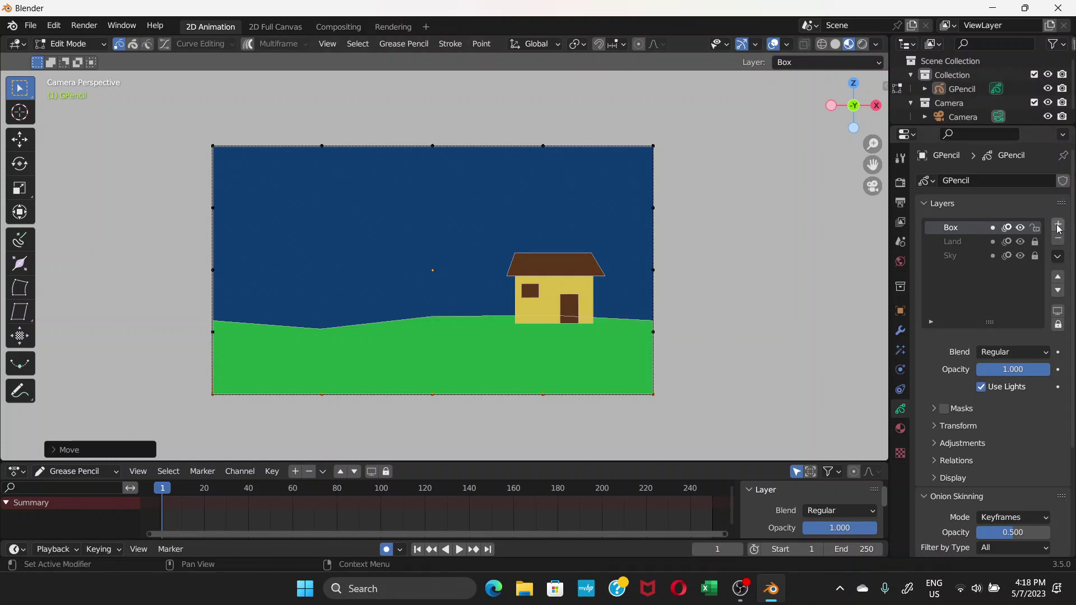
left_click(1059, 225)
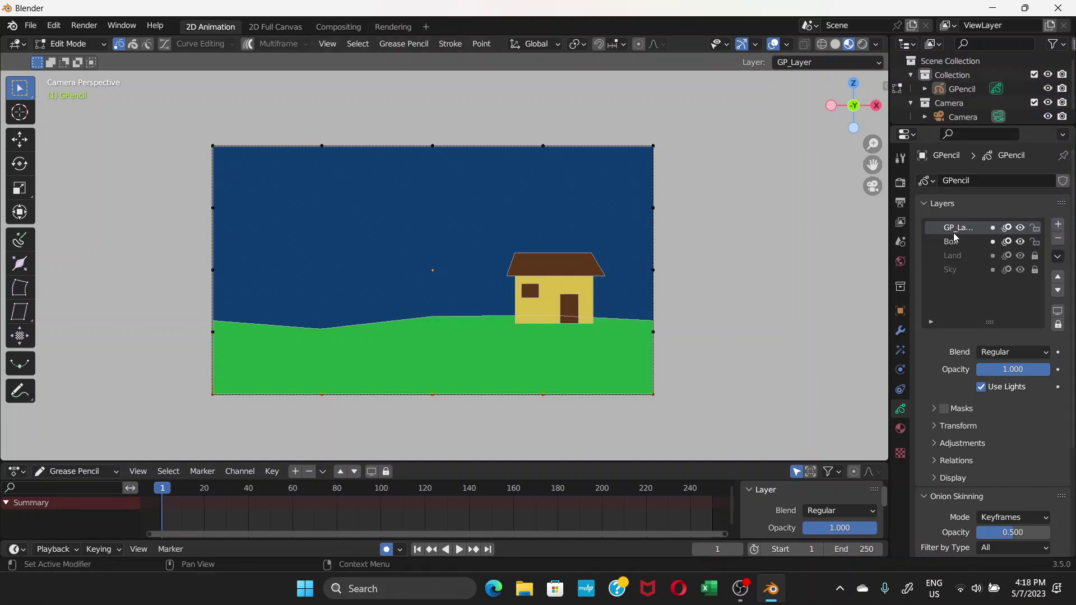
double_click(951, 229)
type("rain")
key("Return")
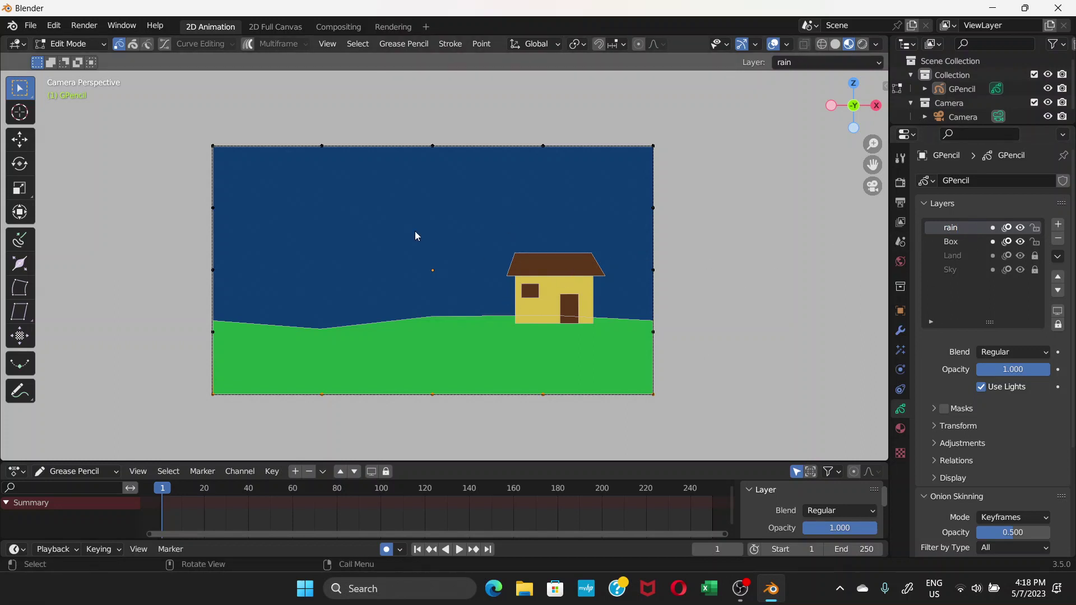
Resize the timeline area so the whole camera frame fits closely above it in the viewport
scroll(416, 235, "up", 2)
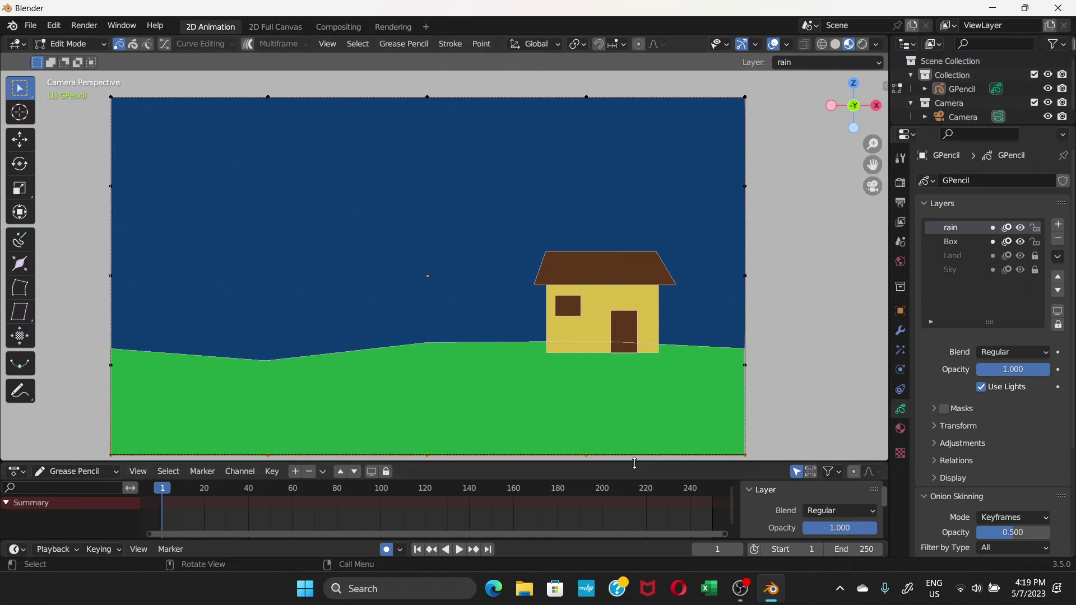
left_click_drag(633, 462, 636, 475)
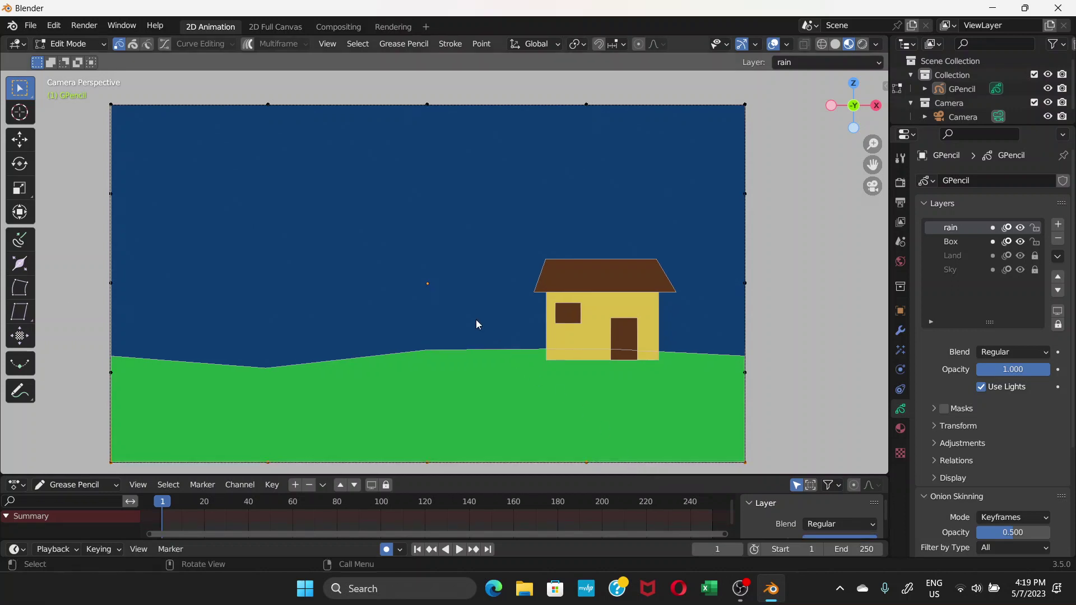
scroll(477, 320, "up", 1)
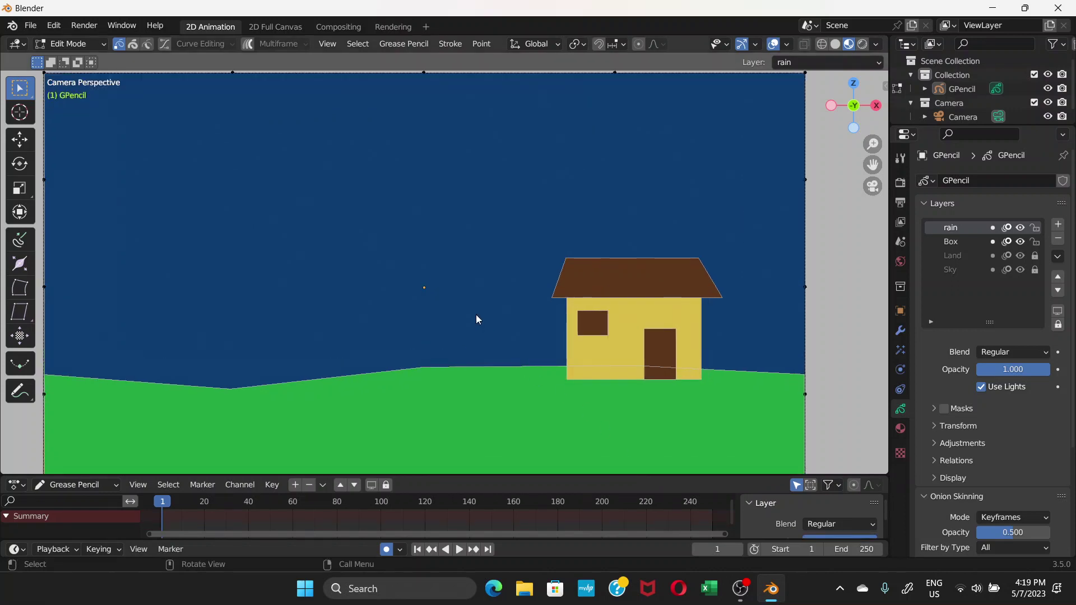
scroll(478, 308, "down", 1)
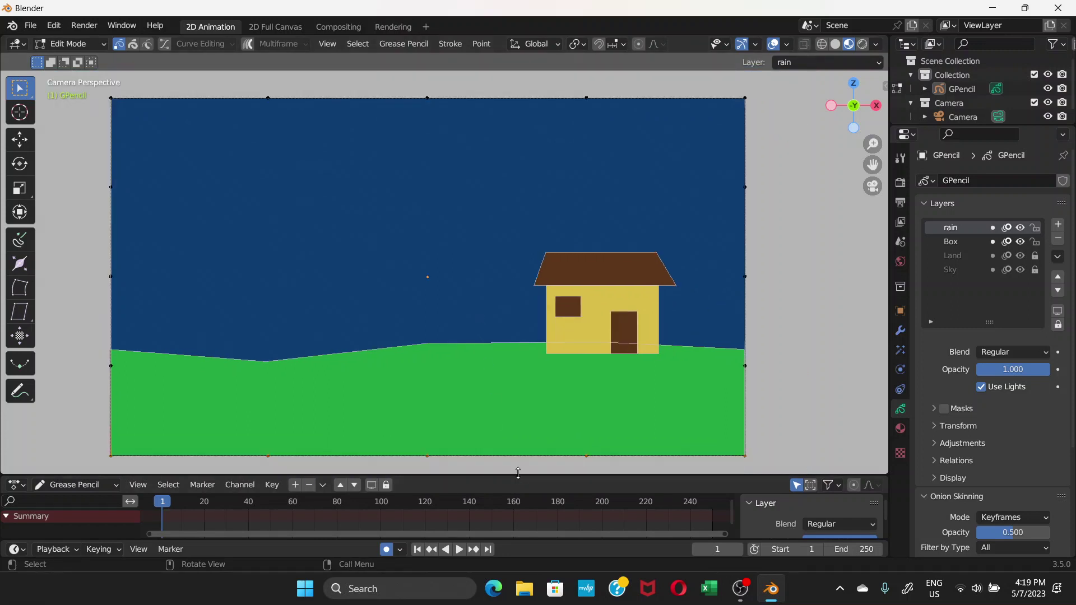
left_click_drag(519, 474, 552, 437)
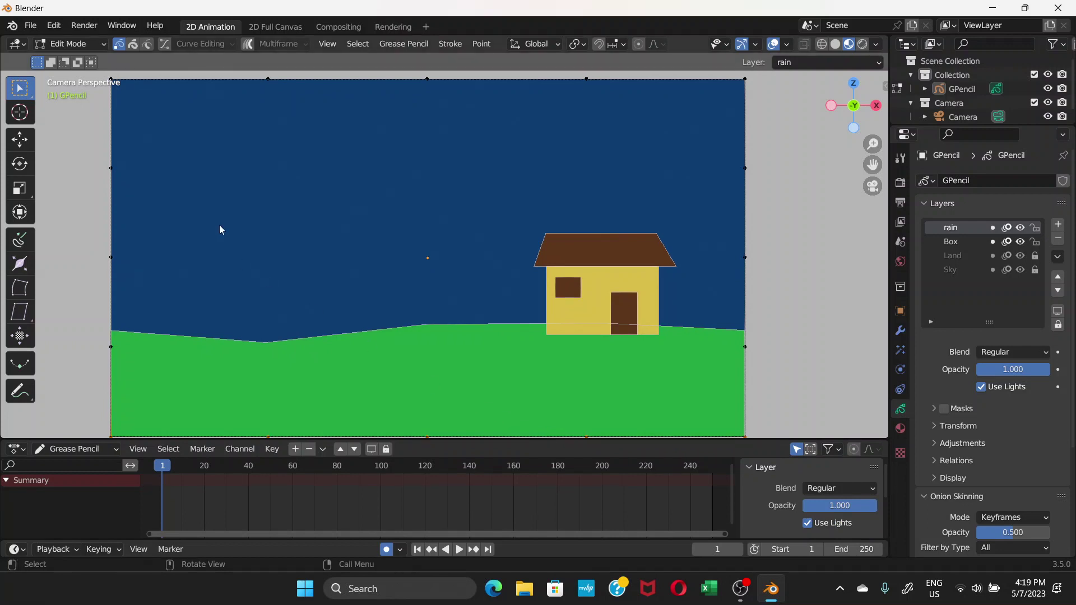
In Draw Mode, add a new material with a white stroke colour and activate the Draw tool
left_click(87, 45)
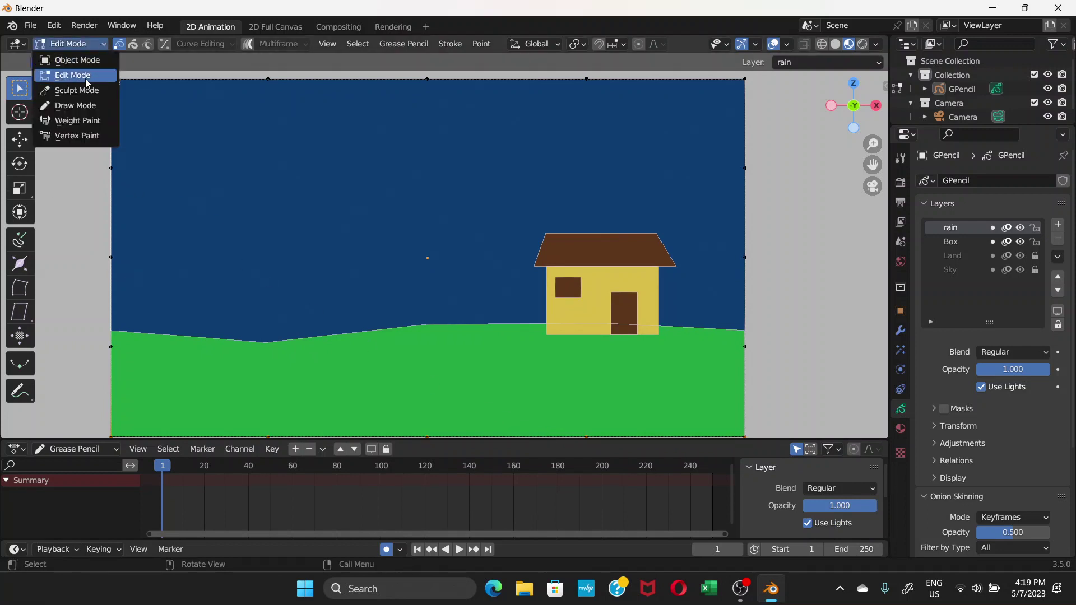
left_click(85, 106)
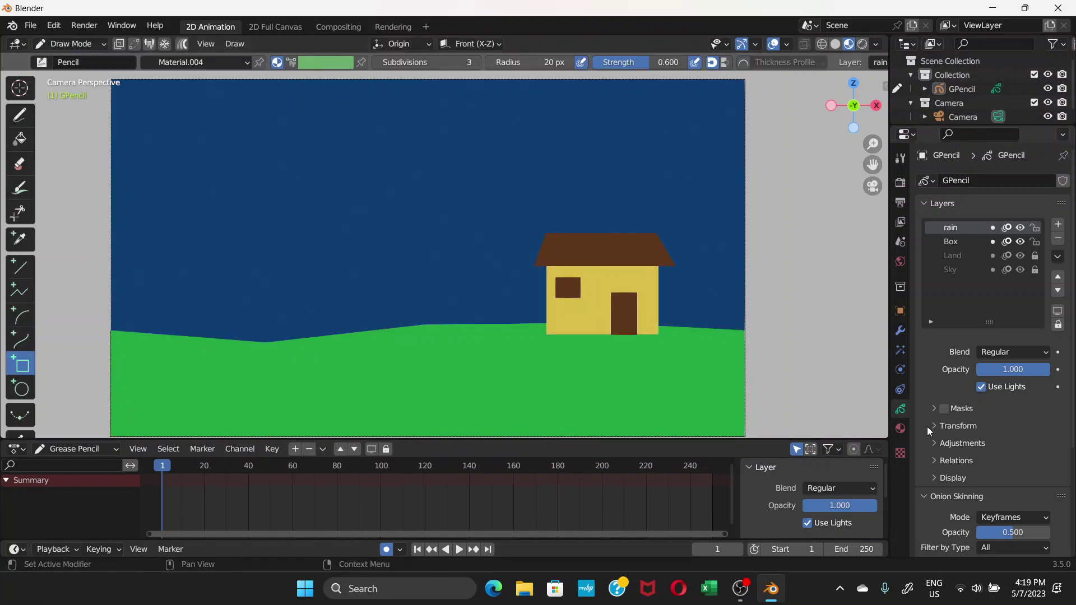
left_click(900, 428)
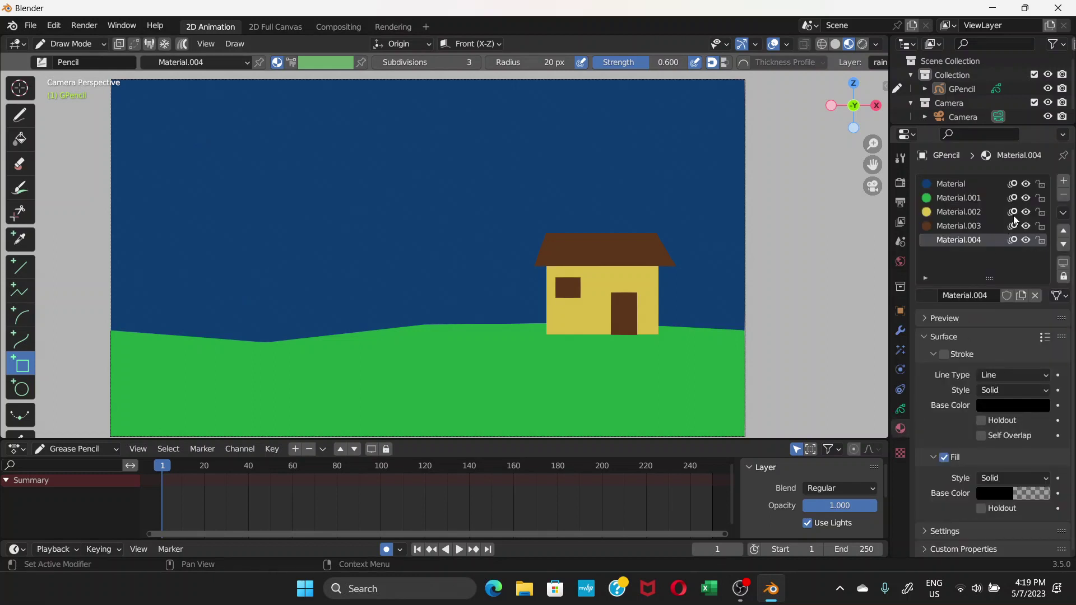
left_click(1063, 180)
left_click(995, 296)
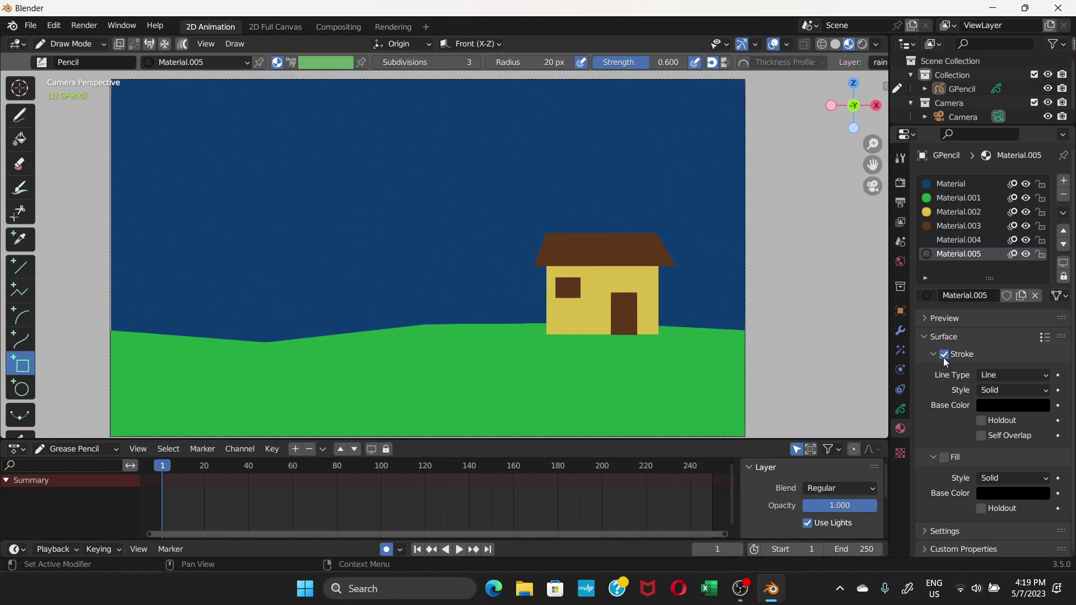
left_click(1001, 405)
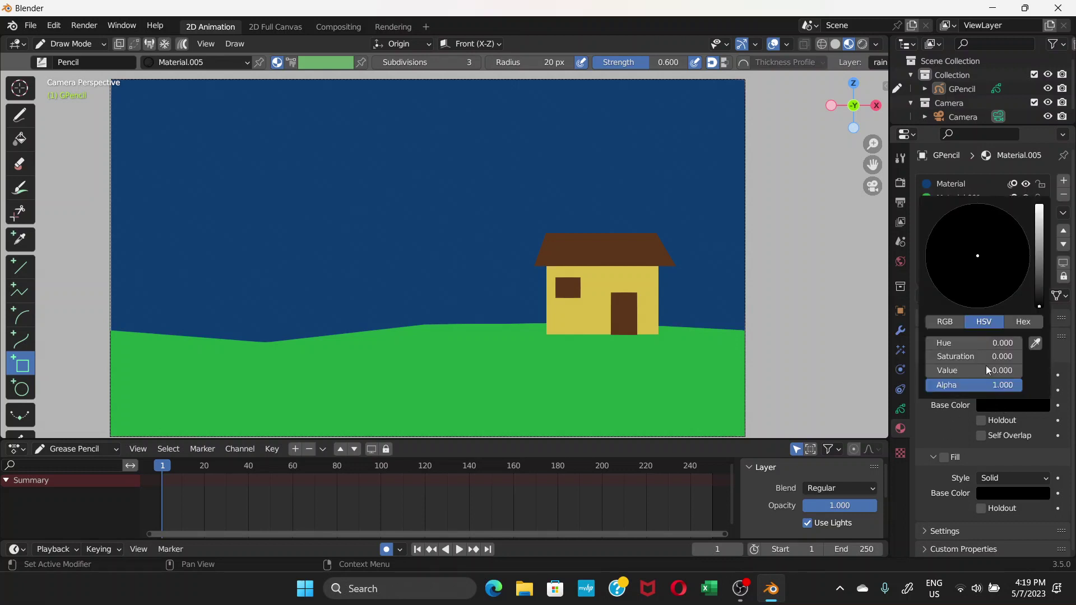
left_click_drag(1036, 248, 1039, 206)
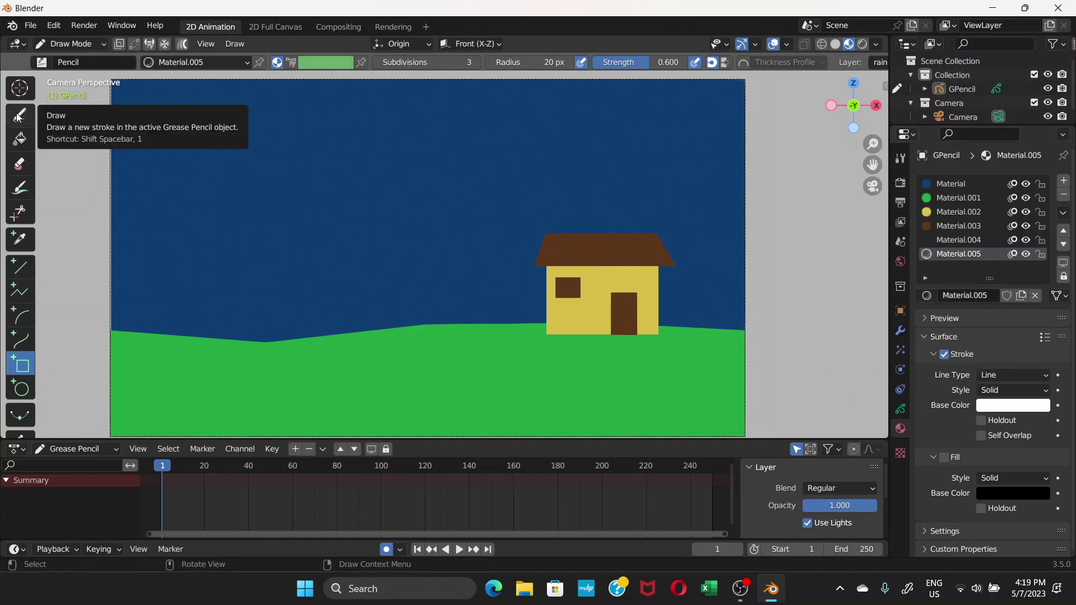
left_click(19, 117)
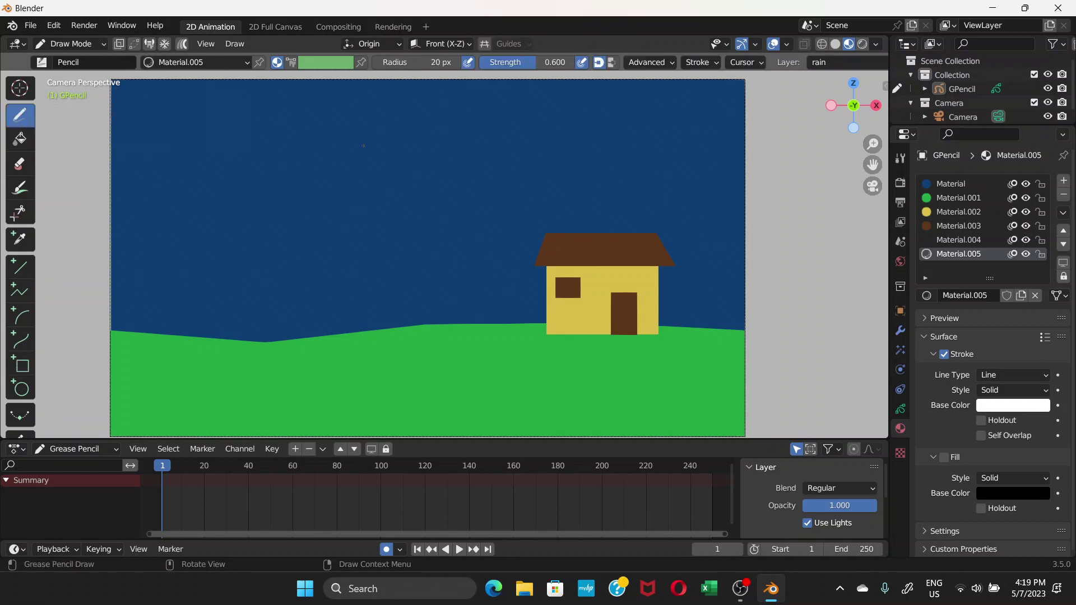
Try out four vertical rain strokes in the sky and undo them
left_click_drag(363, 143, 357, 265)
left_click_drag(430, 161, 433, 237)
left_click_drag(502, 172, 505, 271)
left_click_drag(584, 160, 583, 212)
key("ctrl+z")
key("ctrl+z")
key("ctrl+z")
key("ctrl+z")
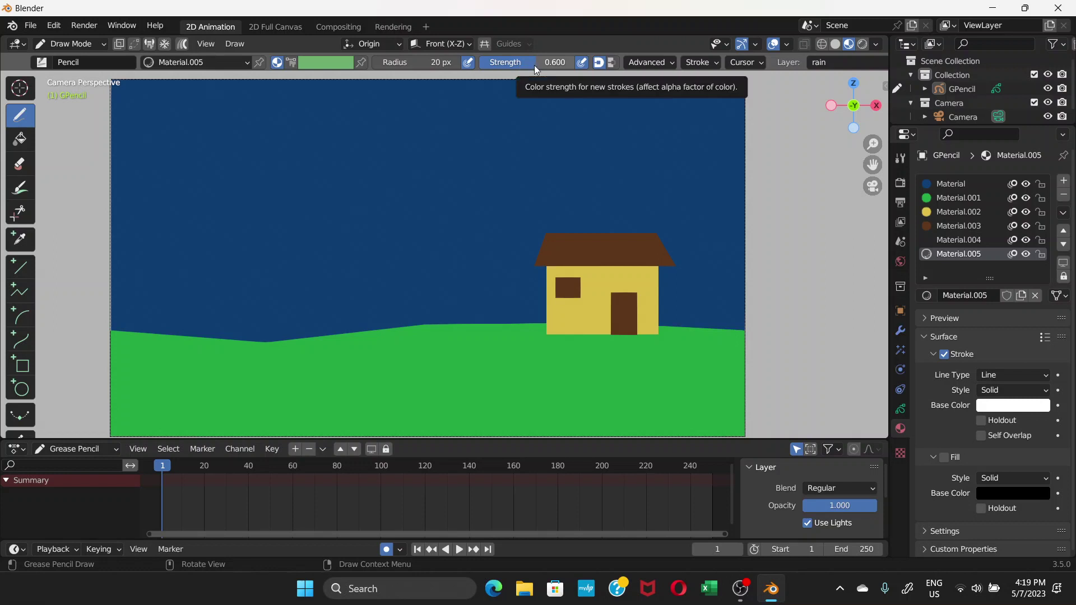
Try a brush strength of 0.210 with a few short rain strokes and undo them
left_click_drag(533, 65, 497, 72)
left_click_drag(462, 132, 463, 201)
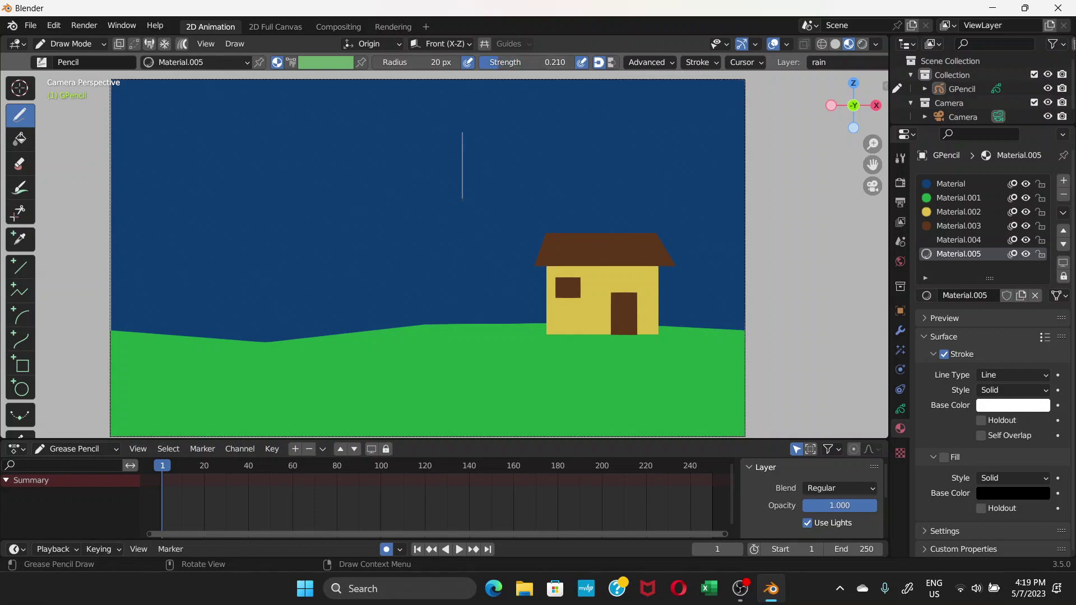
key("ctrl+z")
left_click_drag(499, 143, 505, 185)
key("ctrl+z")
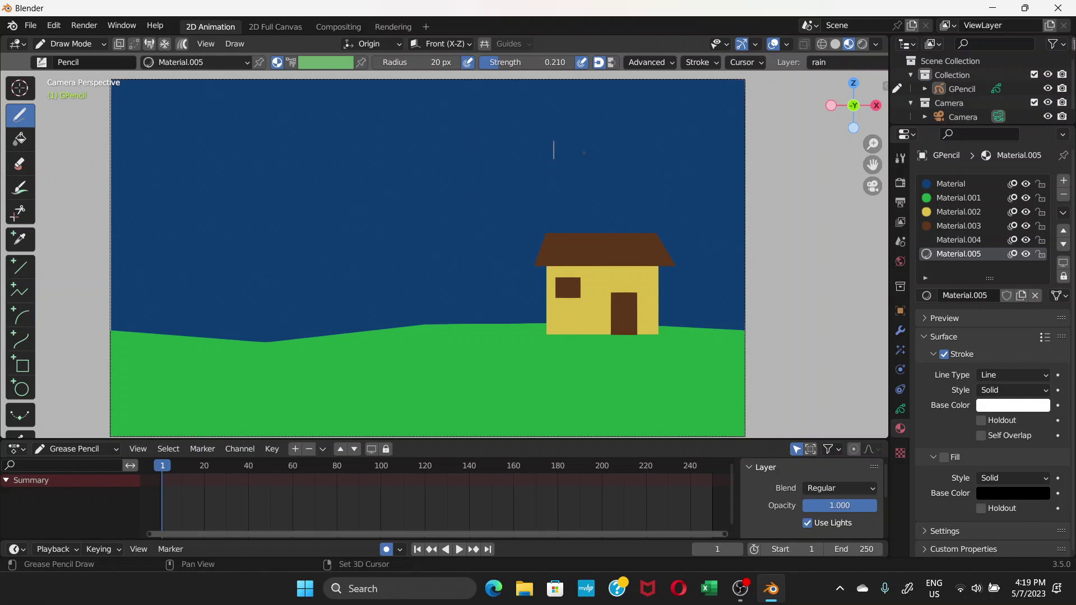
left_click_drag(680, 151, 681, 197)
mouse_move(474, 179)
left_mouse_down()
mouse_move(475, 201)
mouse_move(446, 201)
left_mouse_up()
key("ctrl+z")
Set the brush strength to 0.617 and check it with one test stroke, undoing that stroke
left_click_drag(513, 63, 539, 63)
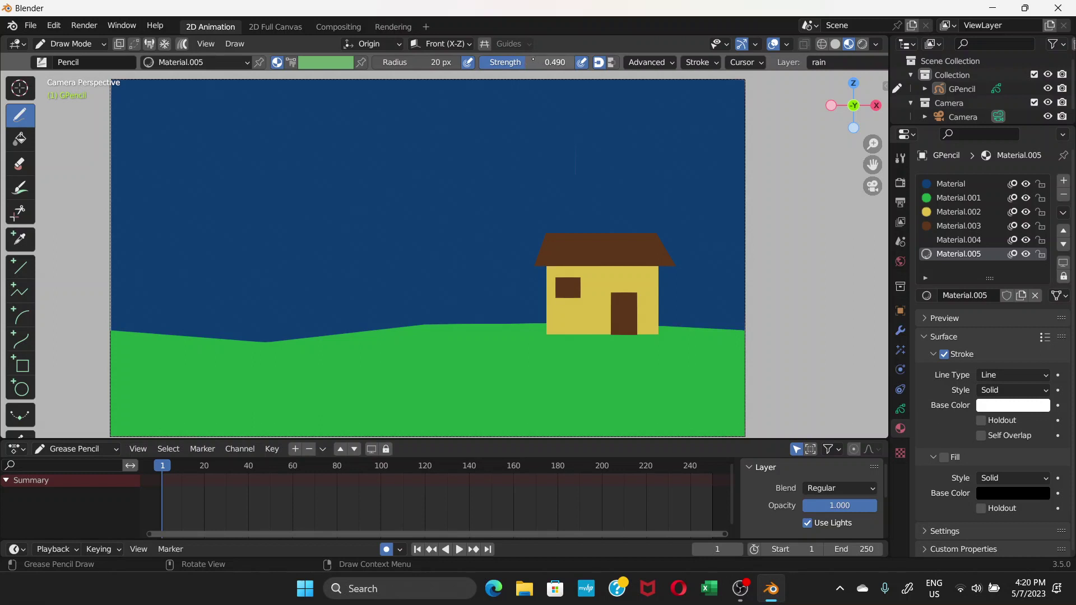
mouse_move(526, 62)
left_mouse_down()
mouse_move(540, 63)
mouse_move(519, 65)
left_mouse_up()
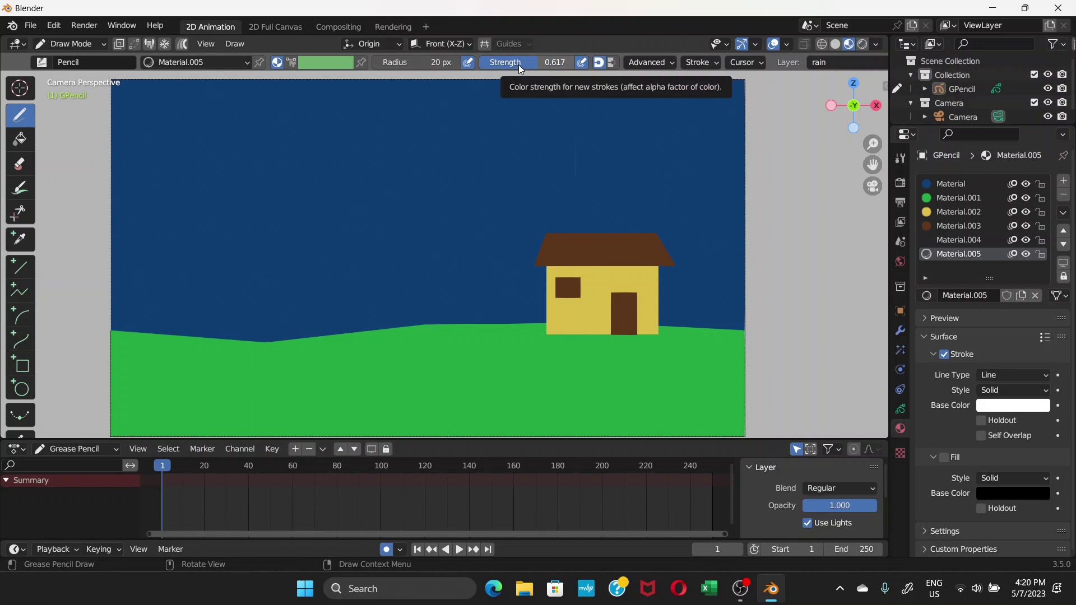
left_click_drag(440, 168, 448, 241)
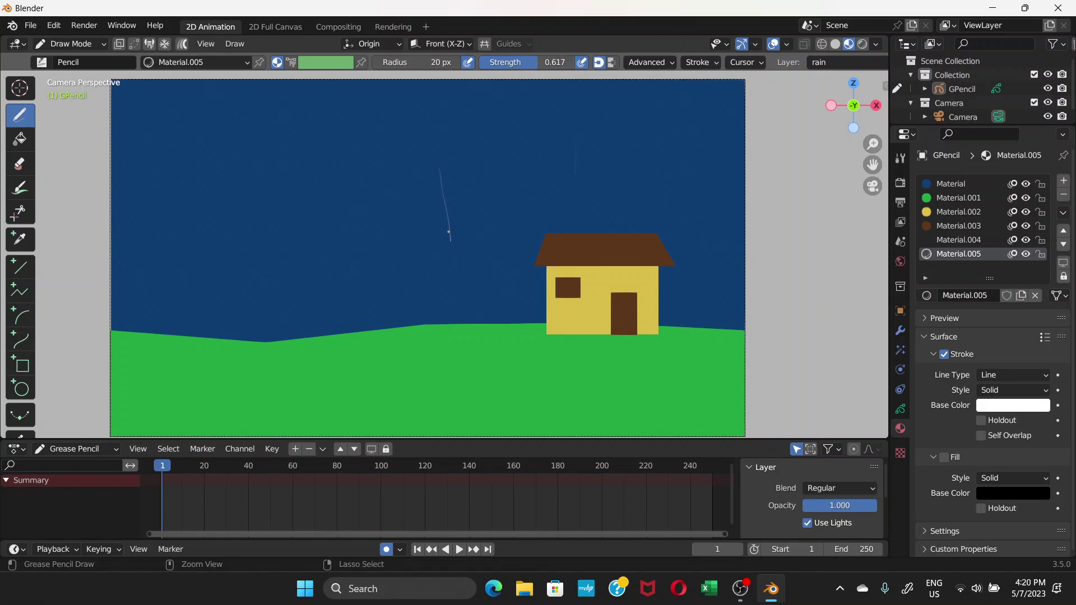
key("ctrl+z")
Draw many short, near-vertical white rain strokes scattered across the whole sky on the rain layer
left_click_drag(515, 136, 517, 167)
left_click_drag(558, 134, 560, 170)
left_click_drag(612, 141, 613, 180)
left_click_drag(409, 175, 411, 219)
mouse_move(444, 171)
left_mouse_down()
mouse_move(445, 192)
mouse_move(474, 226)
left_mouse_up()
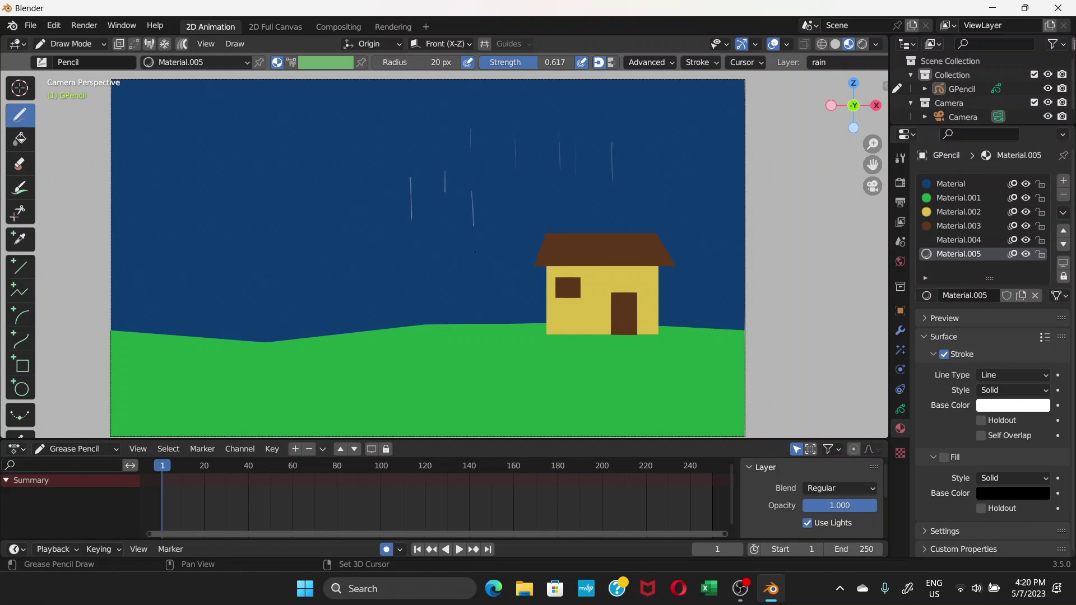
left_click_drag(323, 160, 325, 187)
left_click_drag(363, 146, 363, 169)
left_click_drag(260, 168, 260, 196)
left_click_drag(237, 154, 237, 211)
left_click_drag(203, 162, 203, 189)
key("ctrl+z")
key("ctrl+z")
left_click_drag(246, 148, 248, 166)
left_click_drag(318, 213, 320, 235)
mouse_move(519, 171)
left_mouse_down()
mouse_move(519, 189)
mouse_move(577, 196)
left_mouse_up()
left_click_drag(715, 133, 716, 157)
left_click_drag(589, 205, 589, 224)
left_click_drag(500, 244, 498, 270)
mouse_move(396, 245)
left_mouse_down()
mouse_move(393, 268)
mouse_move(358, 271)
left_mouse_up()
left_click_drag(252, 247, 251, 275)
left_click_drag(192, 238, 191, 267)
left_click_drag(165, 231, 164, 251)
left_click_drag(141, 184, 140, 218)
left_click_drag(134, 123, 135, 143)
left_click_drag(192, 115, 193, 138)
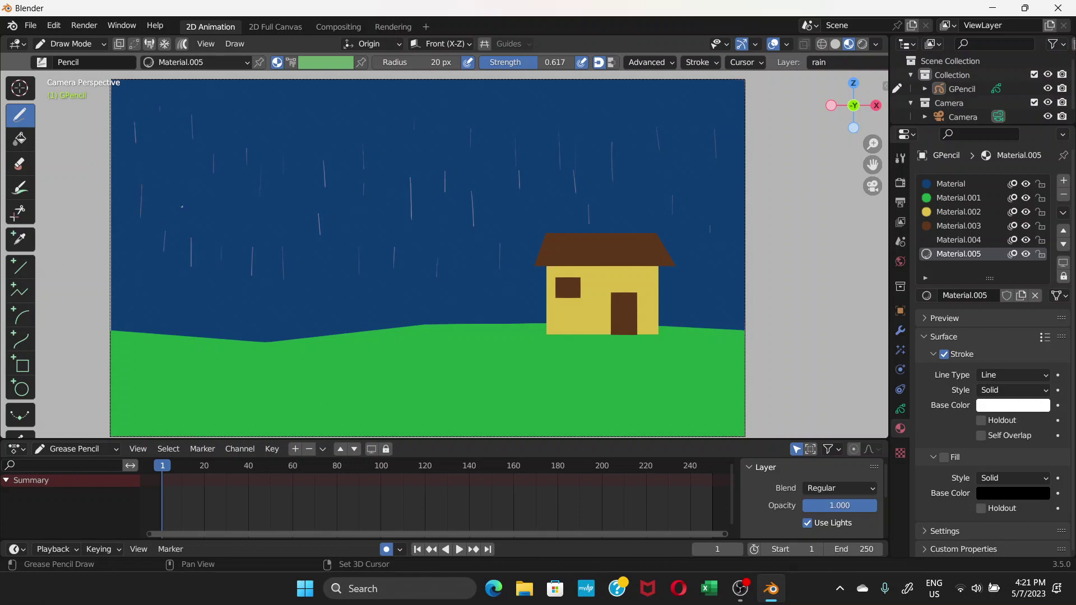
mouse_move(181, 198)
left_mouse_down()
mouse_move(180, 211)
mouse_move(231, 224)
left_mouse_up()
Continue the short white rain strokes along the horizon, over the house and across the green ground
left_click_drag(180, 297, 180, 320)
mouse_move(324, 306)
left_mouse_down("shift")
mouse_move(323, 320)
mouse_move(284, 336)
left_mouse_up("shift")
left_click_drag(375, 329, 373, 359, "shift")
mouse_move(442, 301)
left_mouse_down("shift")
mouse_move(468, 323)
mouse_move(482, 308)
mouse_move(485, 342)
left_mouse_up("shift")
left_click_drag(525, 288, 526, 330, "shift")
left_click_drag(570, 295, 570, 308, "shift")
left_click_drag(544, 217, 544, 235, "shift")
mouse_move(608, 233)
left_mouse_down("shift")
mouse_move(611, 269)
mouse_move(698, 298)
mouse_move(730, 329)
left_mouse_up("shift")
left_click_drag(692, 362, 722, 396, "shift")
mouse_move(663, 376)
left_mouse_down("shift")
mouse_move(663, 398)
mouse_move(628, 411)
left_mouse_up("shift")
left_click_drag(502, 376, 505, 401, "shift")
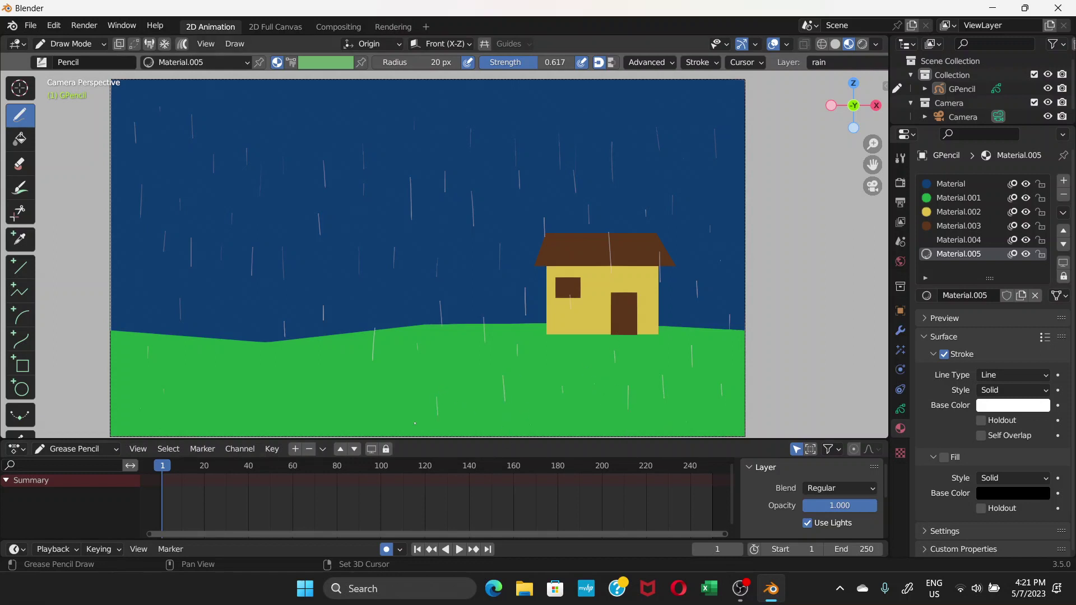
Add a few more short white rain strokes on the ground and across the upper sky
left_click_drag(226, 361, 224, 393, "shift")
left_click_drag(270, 126, 272, 159, "shift")
left_click_drag(315, 128, 319, 158, "shift")
left_click_drag(434, 117, 437, 133)
Set the brush strength to 0.414 and draw fainter short rain strokes across the sky
left_click_drag(537, 62, 519, 66)
mouse_move(547, 101)
left_mouse_down()
mouse_move(549, 119)
mouse_move(593, 126)
left_mouse_up()
left_click_drag(694, 121, 695, 147)
left_click_drag(716, 219, 717, 238)
left_click_drag(374, 116, 375, 140)
left_click_drag(308, 276, 309, 298)
left_click_drag(220, 284, 222, 306)
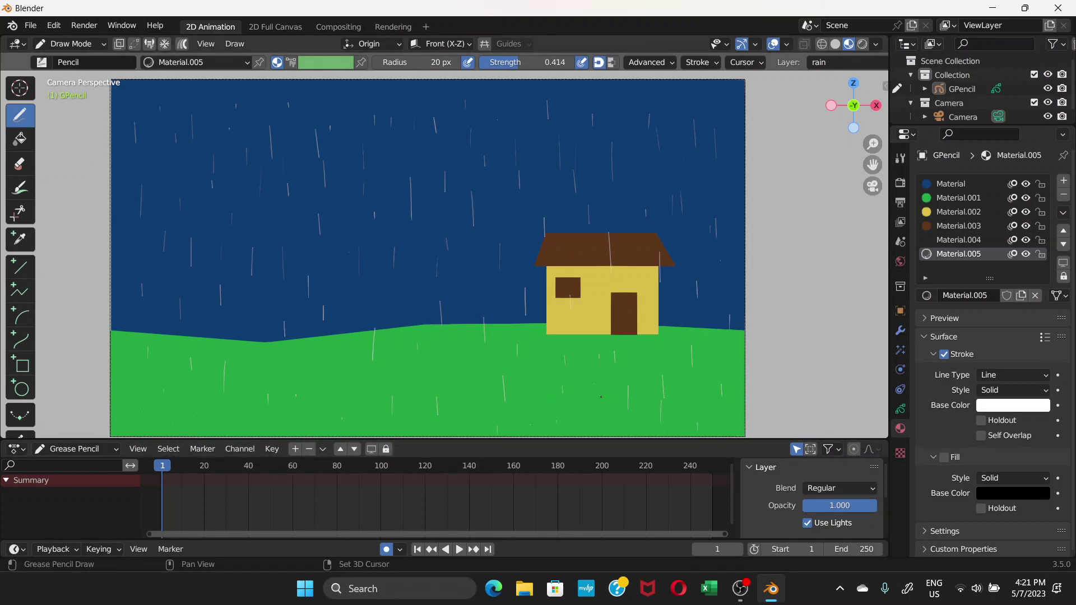
left_click_drag(720, 258, 724, 292)
left_click_drag(472, 264, 477, 289)
left_click_drag(357, 282, 358, 299)
left_click_drag(318, 357, 320, 368)
Enlarge the brush radius slightly and draw more short rain strokes in the gaps across the sky and along the horizon
left_click_drag(387, 62, 395, 62)
left_click_drag(483, 135, 486, 162)
left_click_drag(604, 167, 606, 190)
left_click_drag(701, 176, 703, 196)
left_click_drag(332, 240, 335, 262)
left_click_drag(272, 211, 271, 231)
left_click_drag(161, 326, 162, 345)
left_click_drag(245, 306, 244, 325)
Set the brush radius to 56 px and draw thicker rain strokes in the sky, along the horizon and on the ground
left_click_drag(418, 62, 449, 63)
left_click_drag(423, 151, 425, 169)
left_click_drag(510, 258, 511, 283)
left_click_drag(691, 249, 692, 269)
left_click_drag(714, 332, 715, 344)
left_click_drag(397, 312, 397, 324)
left_click_drag(332, 351, 332, 380)
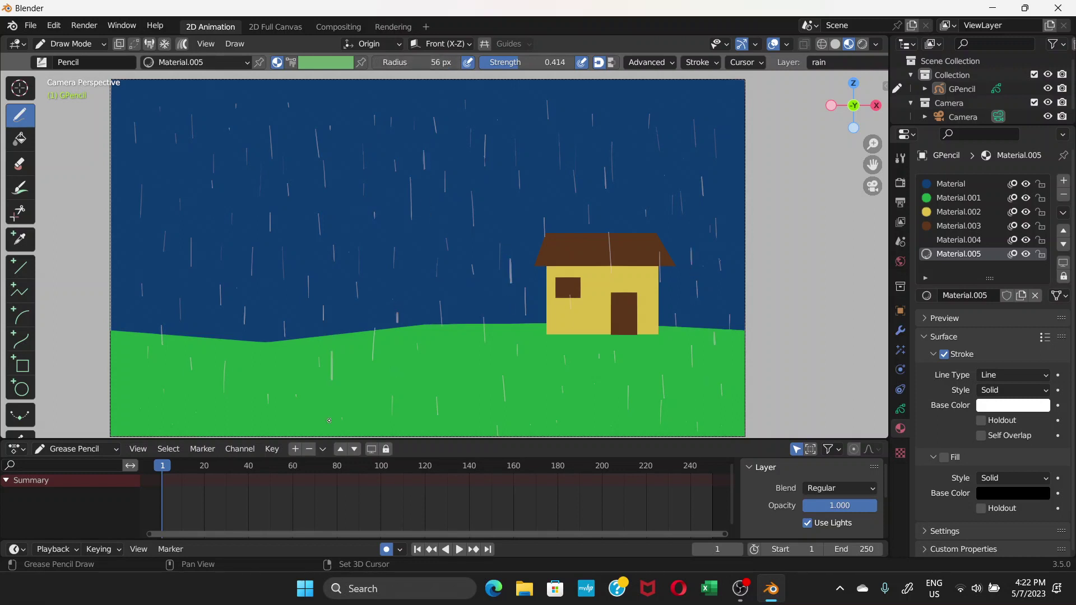
left_click_drag(406, 374, 407, 386)
left_click_drag(480, 400, 481, 417)
left_click_drag(670, 407, 669, 427)
left_click_drag(717, 401, 713, 417)
Continue the thicker rain strokes throughout the sky up to its upper edge, adding a few on the ground
left_click_drag(340, 190, 341, 218)
left_click_drag(223, 199, 223, 219)
left_click_drag(160, 164, 162, 182)
left_click_drag(142, 226, 143, 243)
left_click_drag(399, 119, 402, 139)
left_click_drag(433, 80, 433, 96)
left_click_drag(307, 80, 308, 94)
left_click_drag(172, 81, 173, 94)
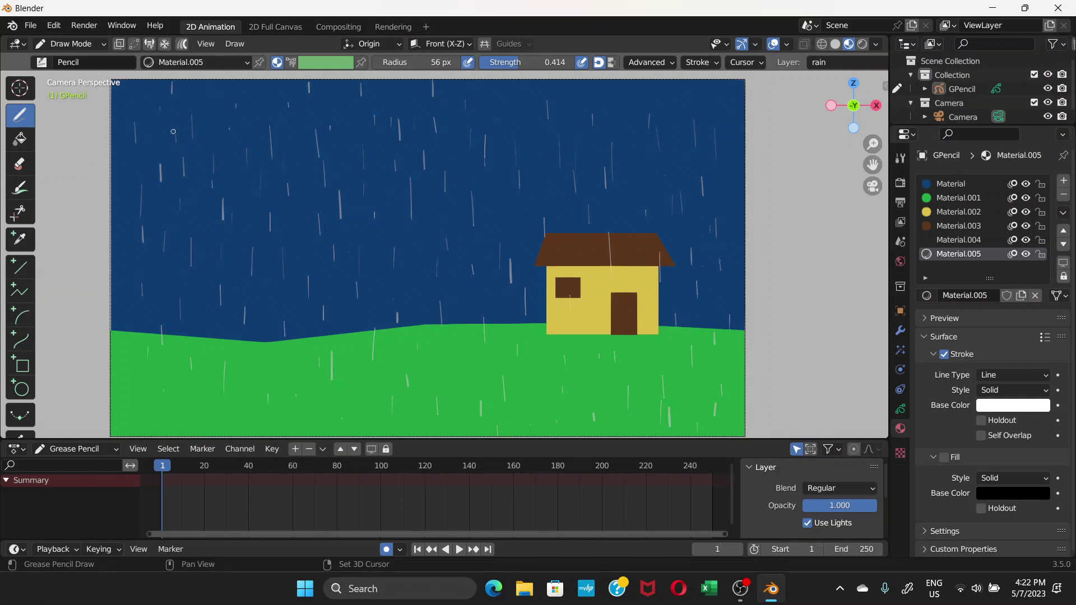
left_click_drag(556, 80, 557, 108)
left_click_drag(634, 80, 636, 100)
left_click_drag(690, 80, 692, 107)
mouse_move(534, 155)
left_mouse_down()
mouse_move(535, 181)
mouse_move(504, 205)
left_mouse_up()
left_click_drag(648, 165, 651, 188)
mouse_move(428, 215)
left_mouse_down()
mouse_move(425, 237)
mouse_move(370, 255)
mouse_move(413, 282)
left_mouse_up()
left_click_drag(261, 359, 261, 366)
left_click_drag(273, 283, 273, 297)
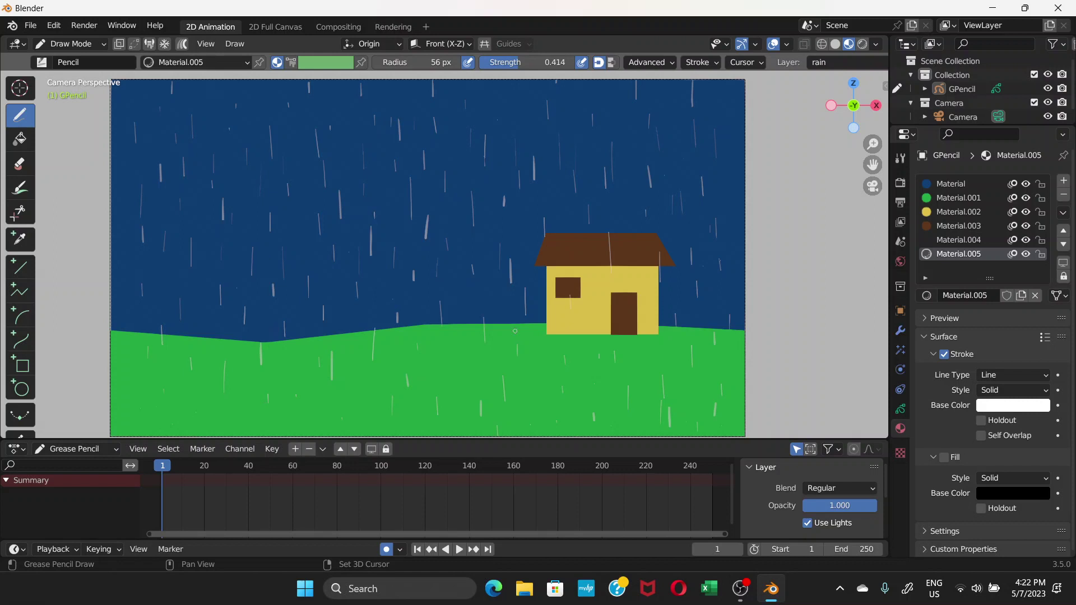
left_click_drag(448, 337, 447, 365)
left_click_drag(538, 390, 537, 400)
left_click_drag(665, 353, 666, 370)
left_click_drag(253, 173, 253, 196)
left_click_drag(515, 180, 514, 227)
left_click_drag(625, 146, 625, 160)
left_click_drag(713, 122, 711, 192)
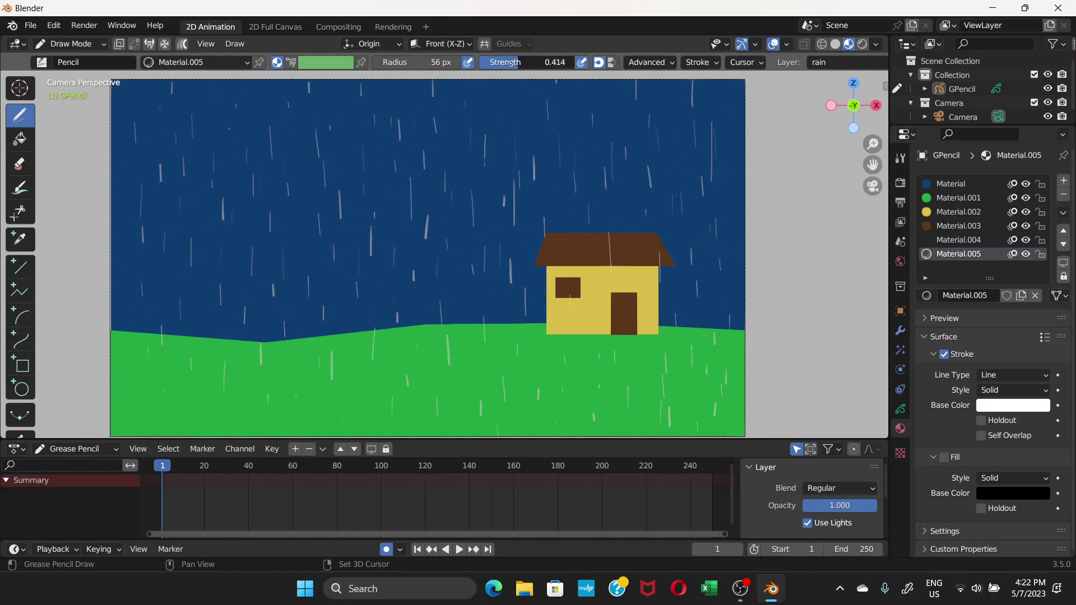
Set the brush strength to 0.395 and the brush radius to 20 px
mouse_move(499, 62)
left_mouse_down()
mouse_move(384, 64)
mouse_move(412, 64)
mouse_move(396, 62)
left_mouse_up()
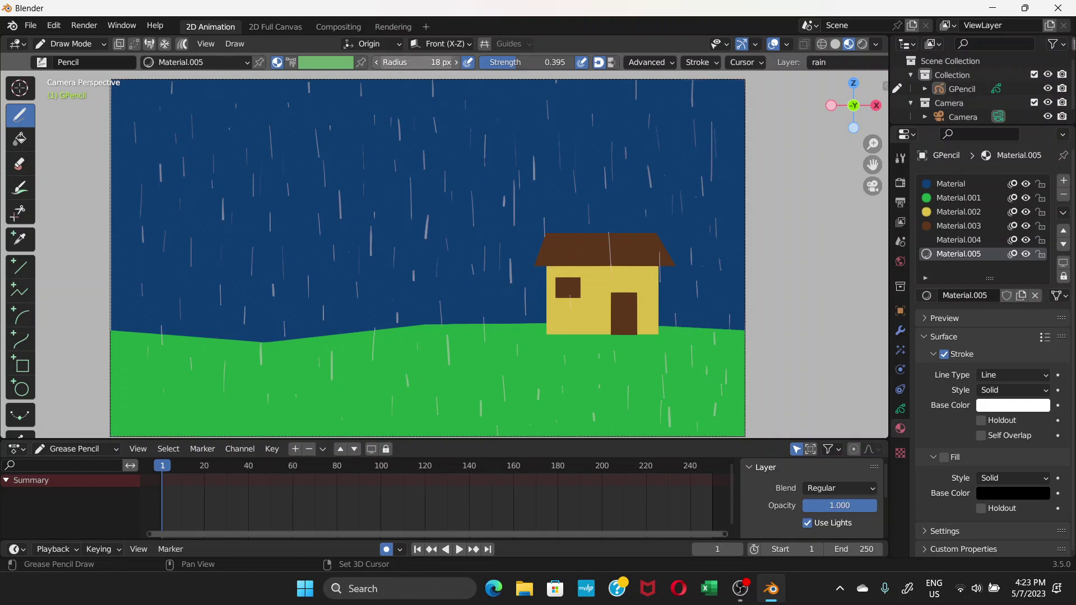
left_click(395, 62)
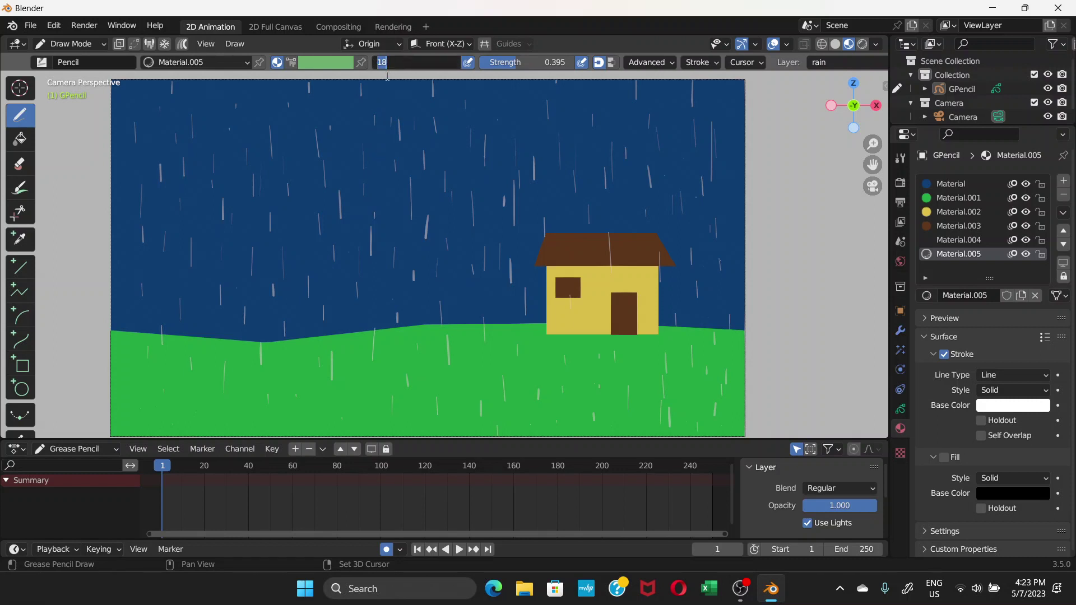
key("shift")
key("shift")
key("shift")
key("shift")
key("shift")
key("Escape")
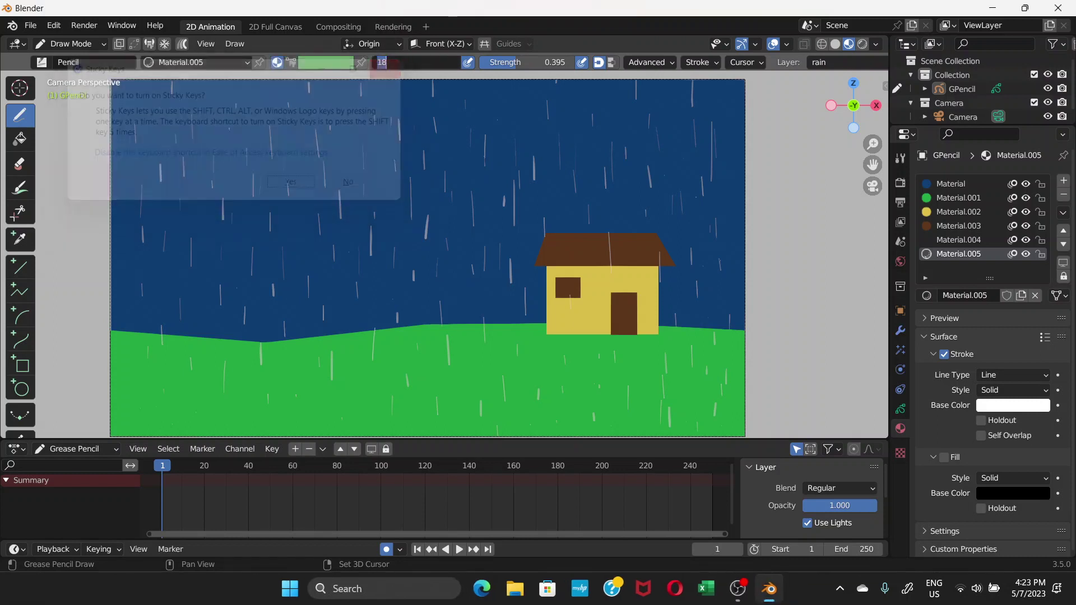
type("20")
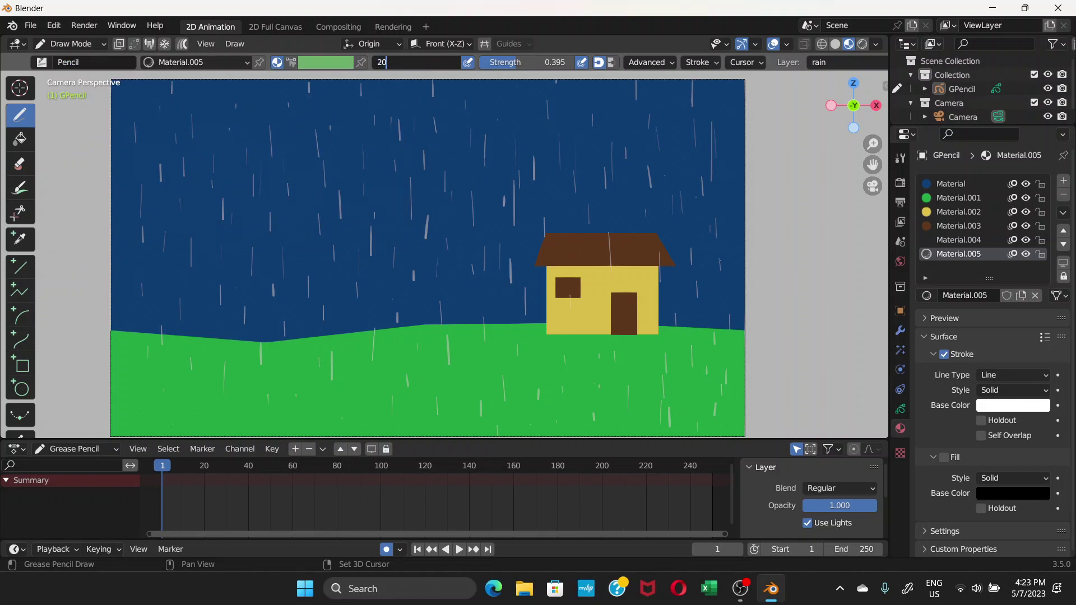
key("Return")
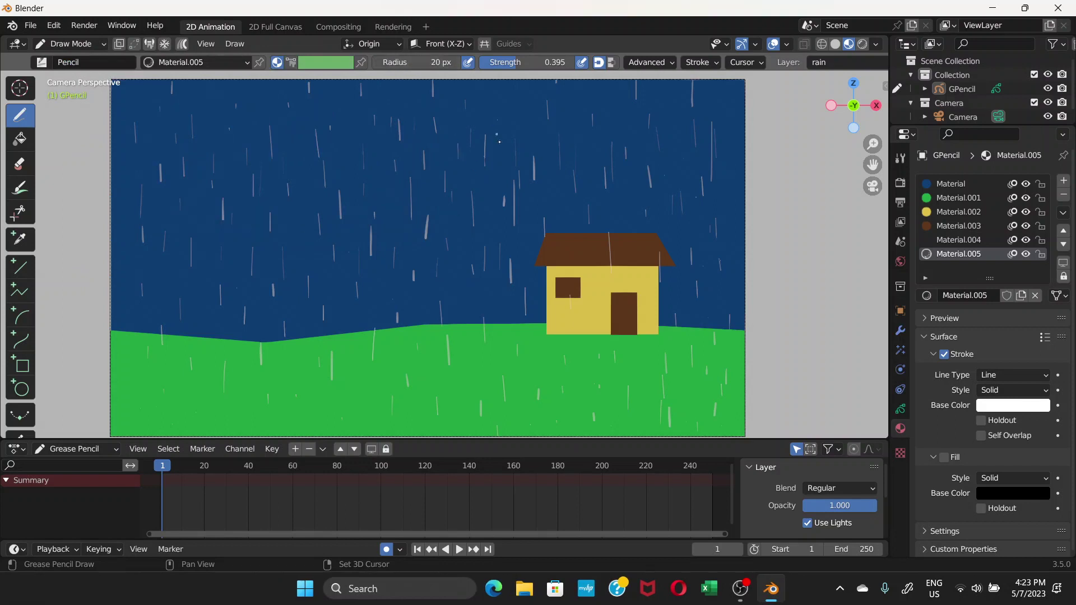
Draw thin, near-vertical rain strokes in the remaining gaps across the sky and on the ground
left_click_drag(366, 250, 366, 281)
left_click_drag(306, 298, 306, 326)
left_click_drag(296, 207, 296, 238)
left_click_drag(466, 269, 466, 280)
left_click_drag(510, 234, 510, 260)
left_click_drag(548, 145, 548, 174)
left_click_drag(500, 124, 500, 171)
left_click_drag(598, 124, 598, 197)
mouse_move(670, 141)
left_mouse_down()
mouse_move(670, 198)
mouse_move(713, 249)
left_mouse_up()
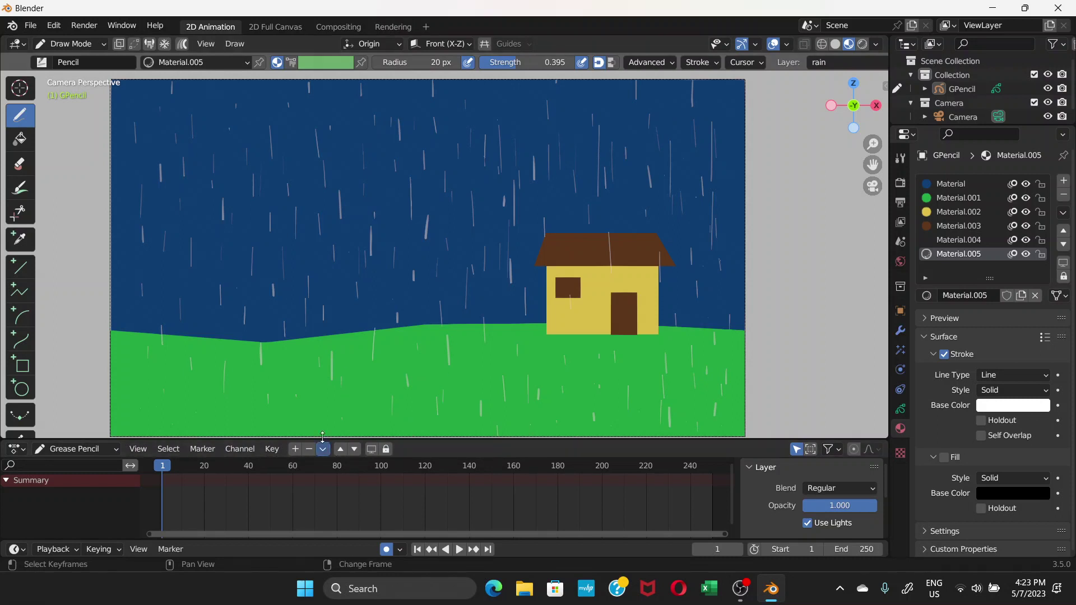
left_click_drag(120, 331, 120, 358)
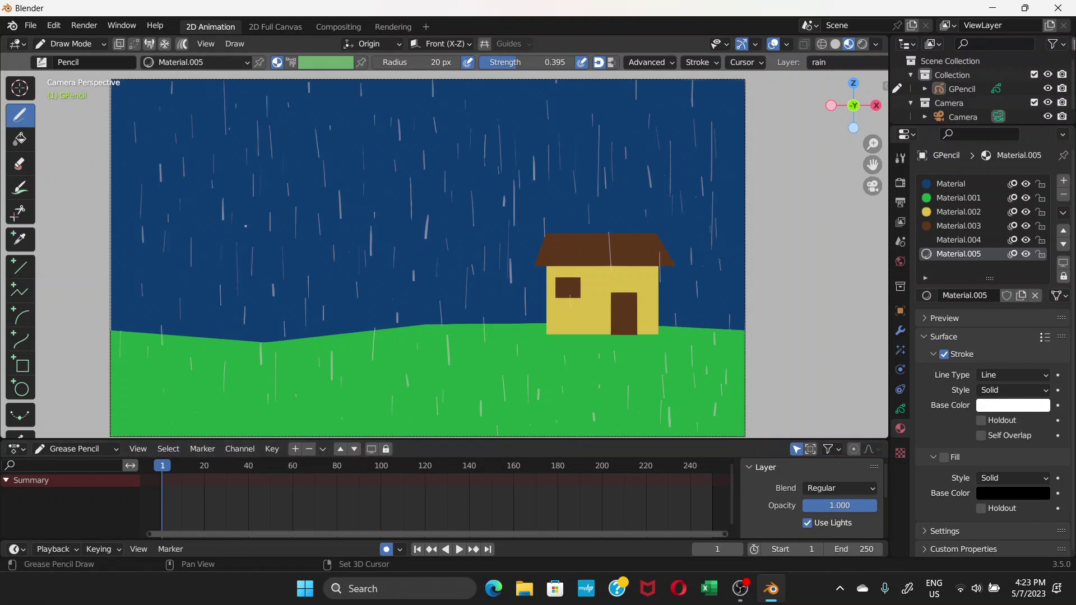
left_click_drag(495, 83, 491, 133)
left_click_drag(573, 81, 578, 119)
left_click_drag(729, 232, 730, 269)
left_click_drag(679, 410, 683, 428)
left_click_drag(188, 239, 186, 294)
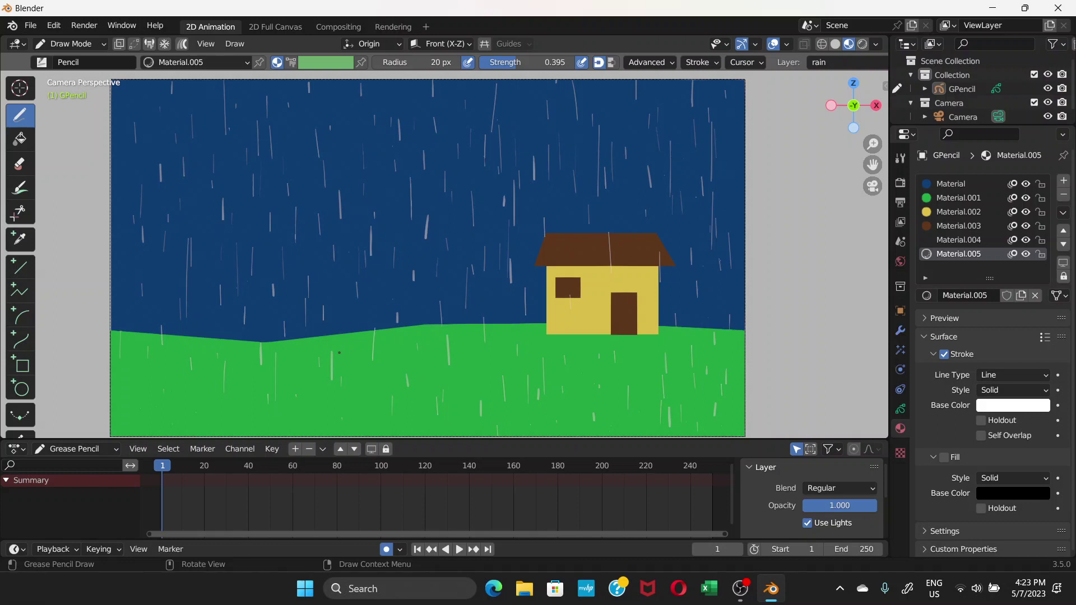
Duplicate the Box layer and the rain layer of the Grease Pencil object
scroll(339, 353, "down", 1)
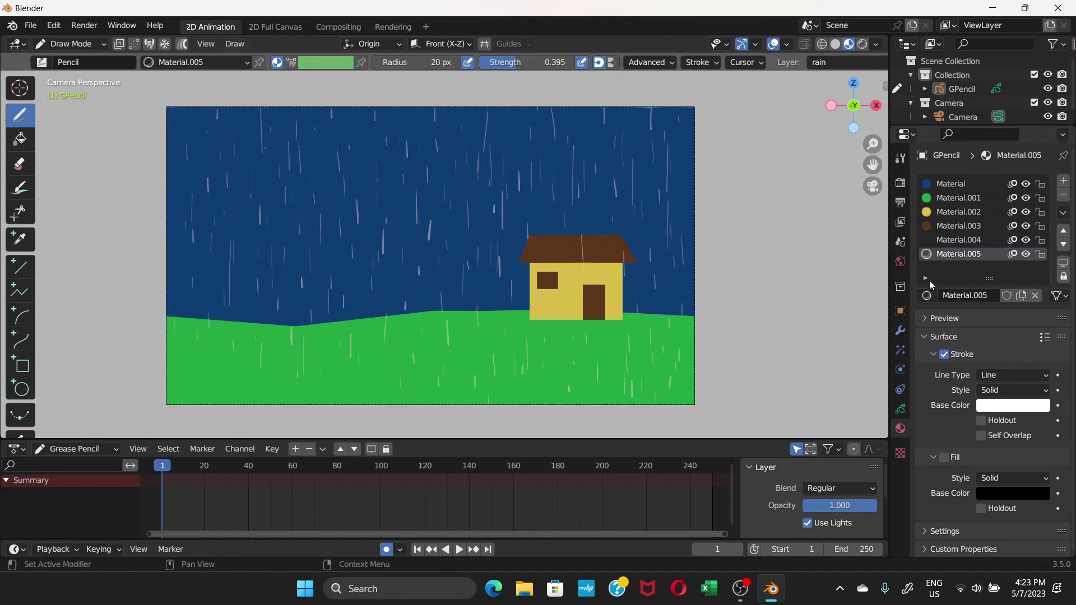
left_click(900, 408)
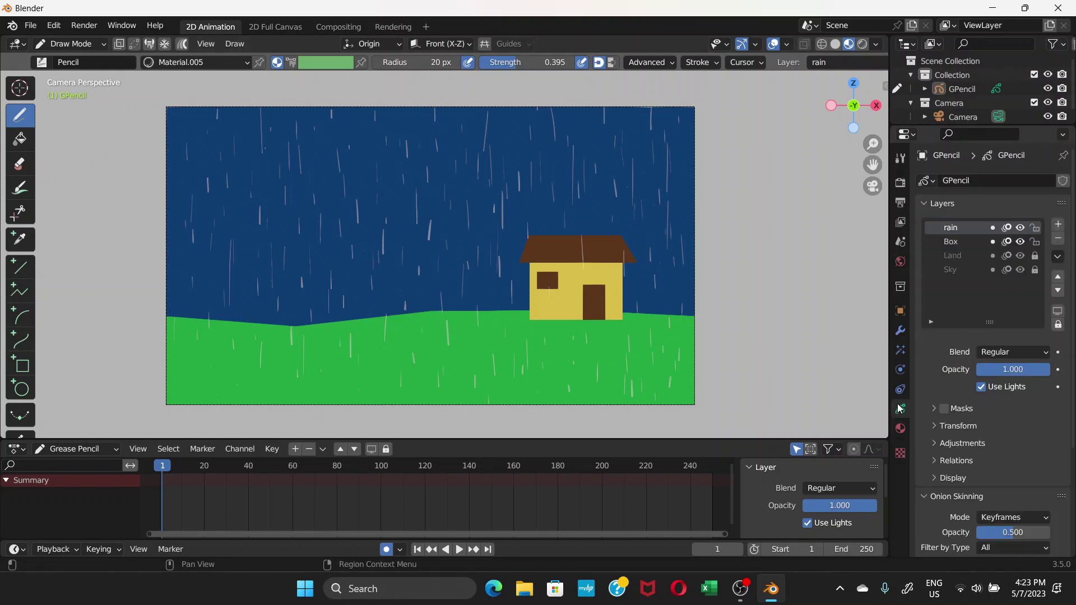
left_click(965, 244)
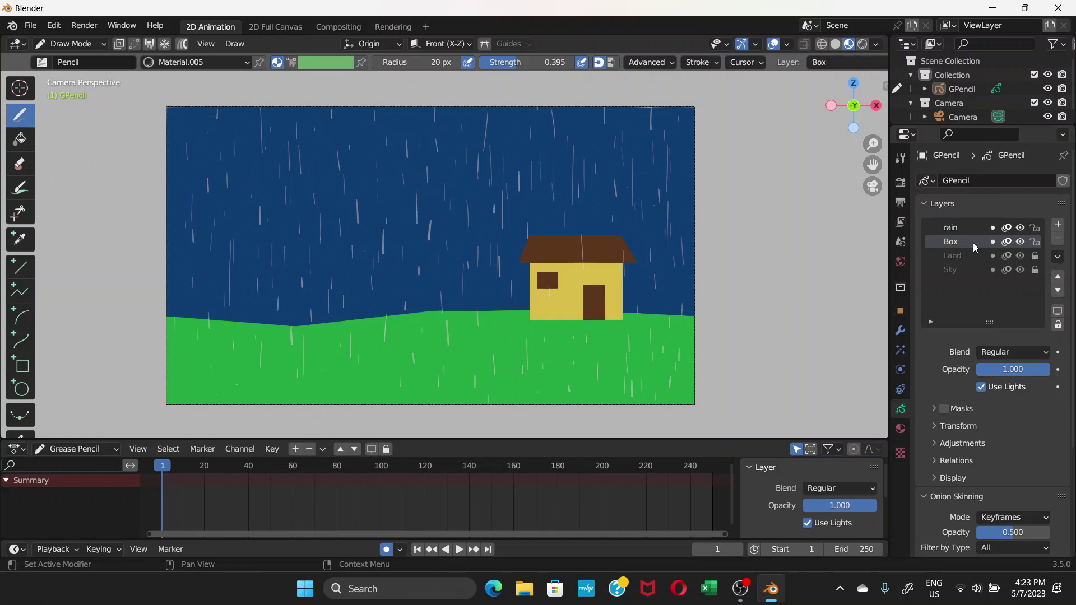
left_click(1057, 259)
left_click(1009, 273)
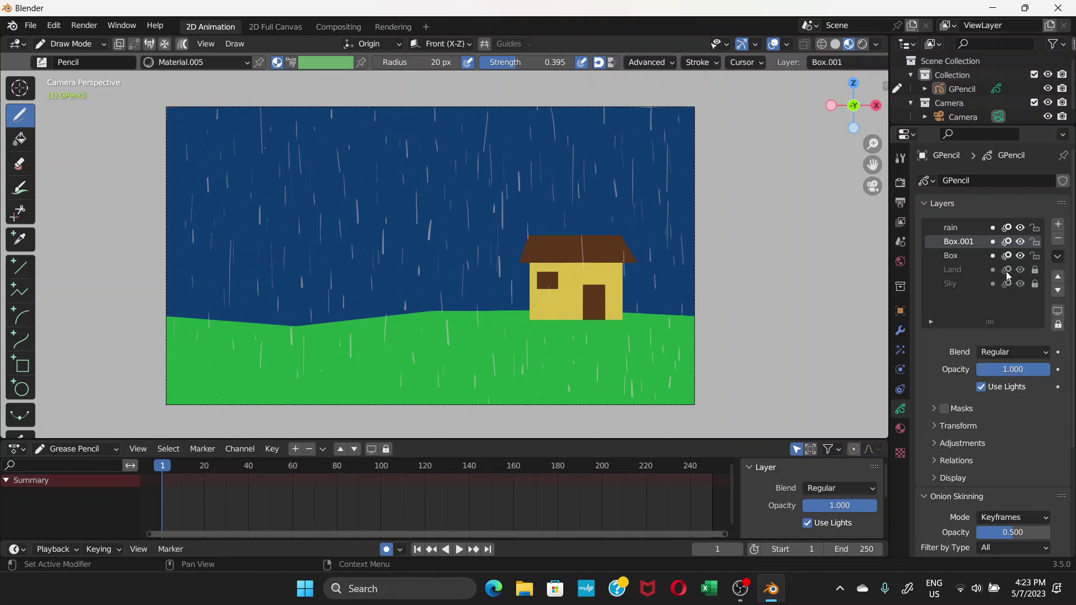
left_click(977, 228)
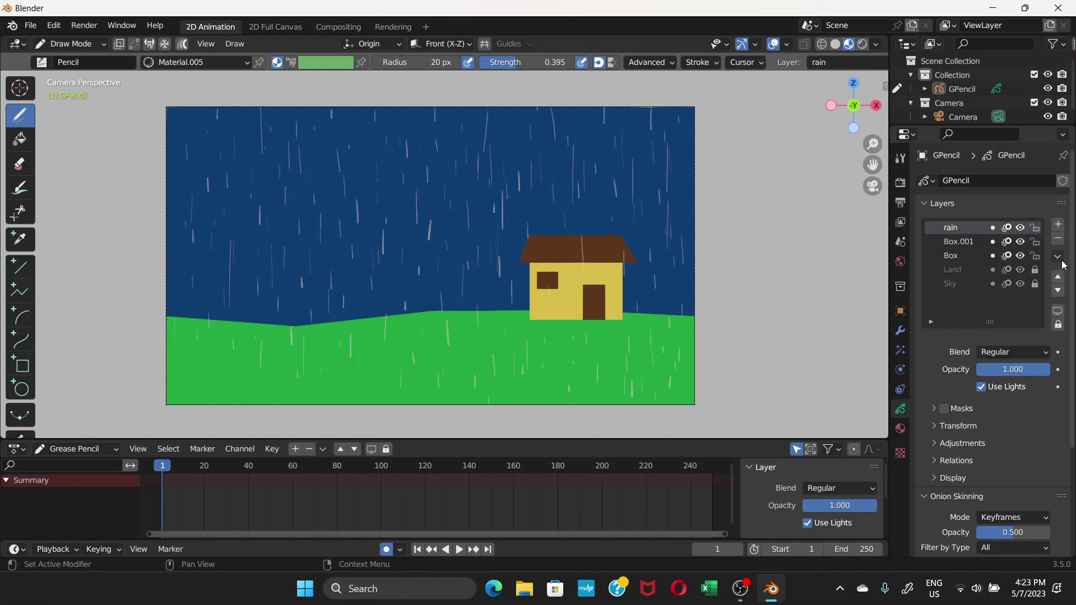
left_click(1057, 258)
left_click(1004, 277)
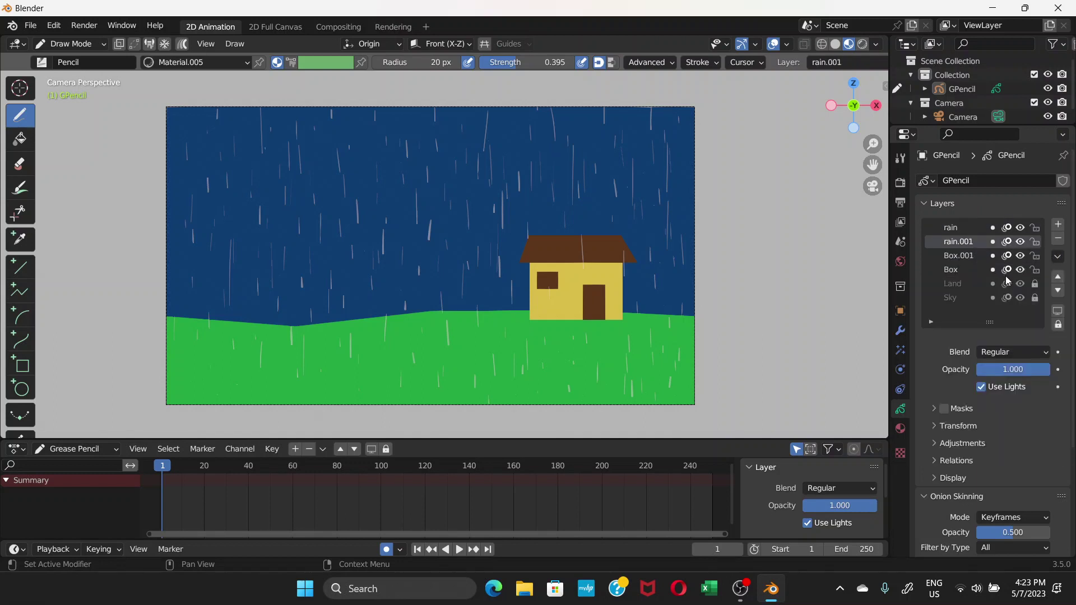
Reorder the layers from top to bottom as rain copy, Box copy, original rain and original Box
left_click(966, 259)
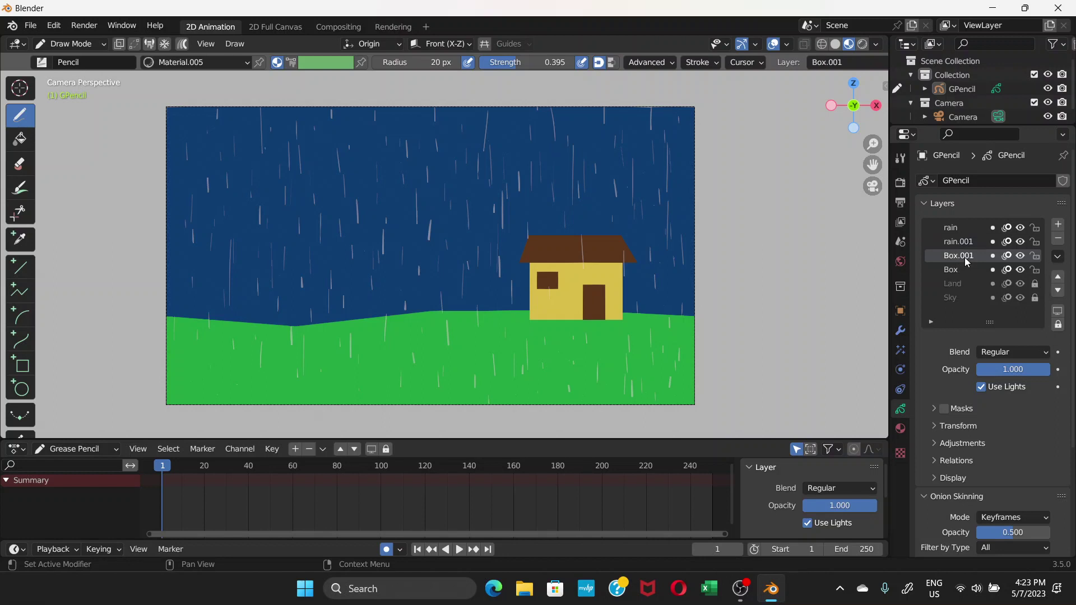
left_click(1058, 278)
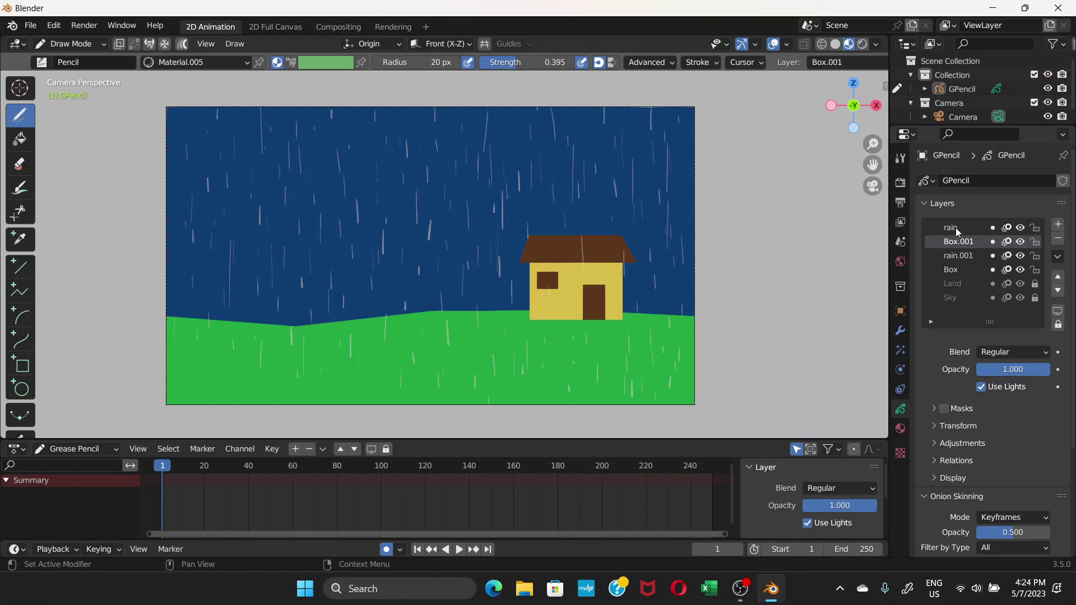
left_click(958, 229)
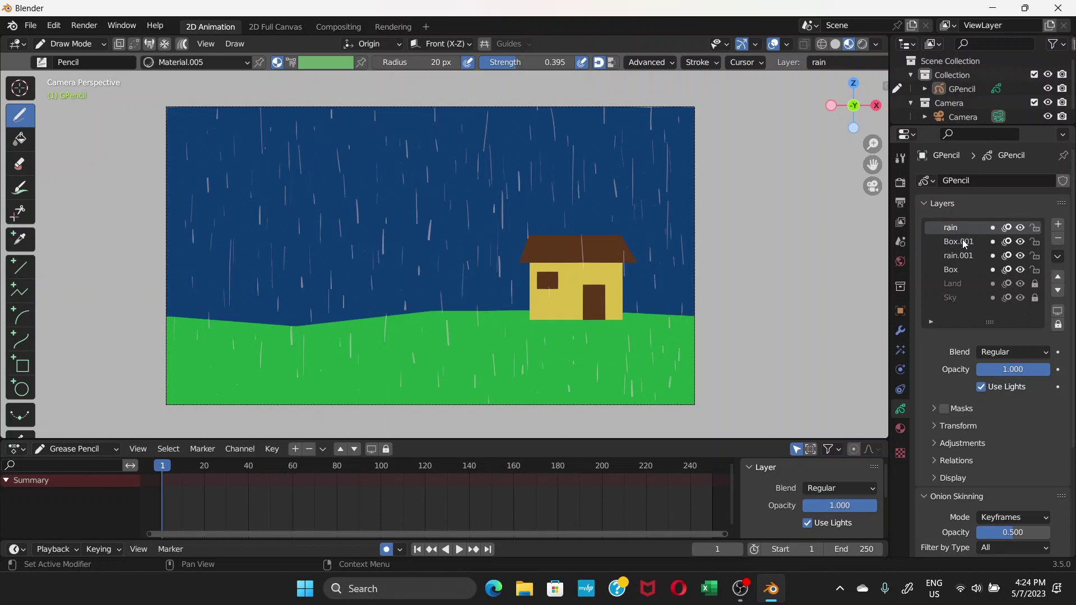
left_click(962, 241)
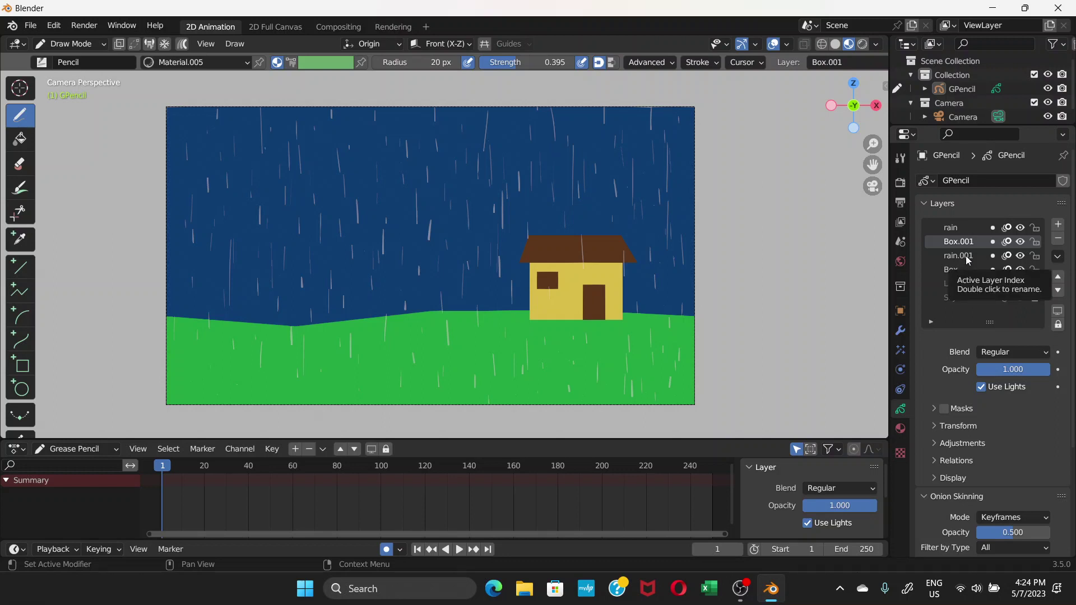
left_click(968, 259)
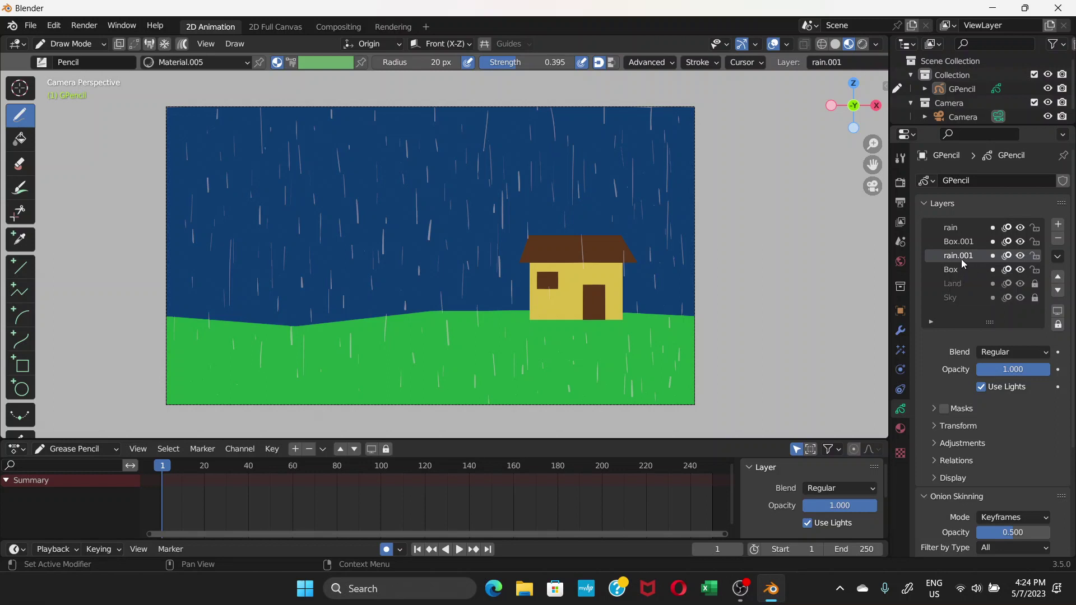
left_click(1058, 278)
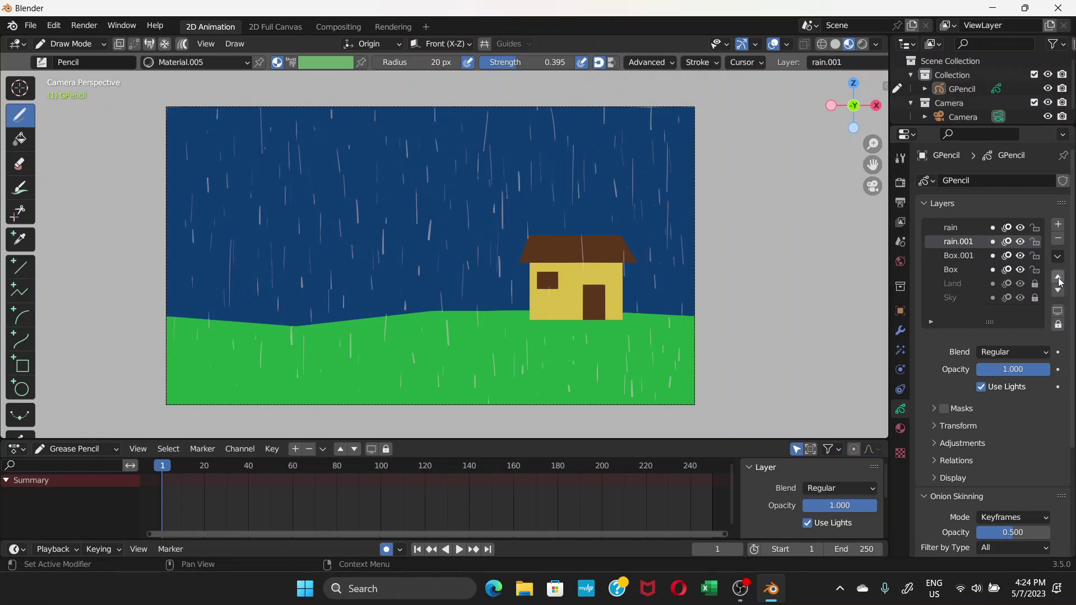
left_click(1059, 279)
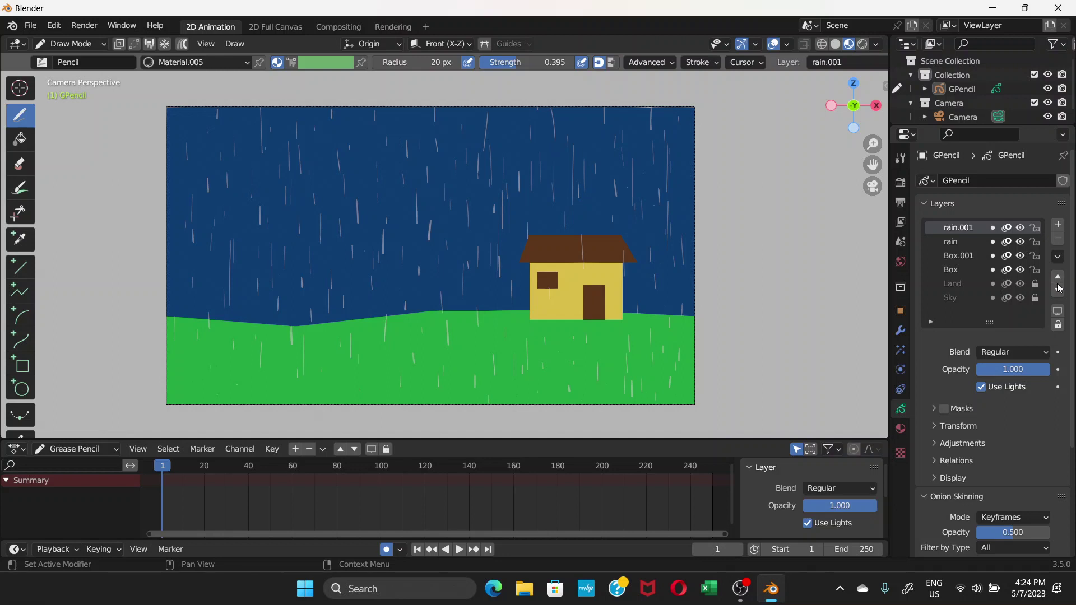
left_click(970, 258)
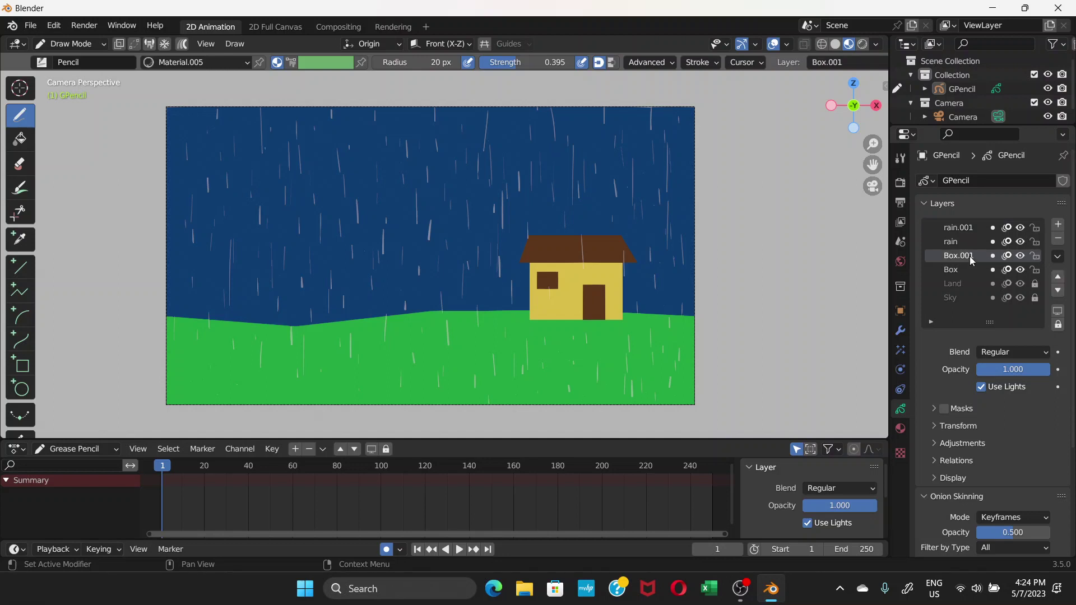
left_click(1059, 278)
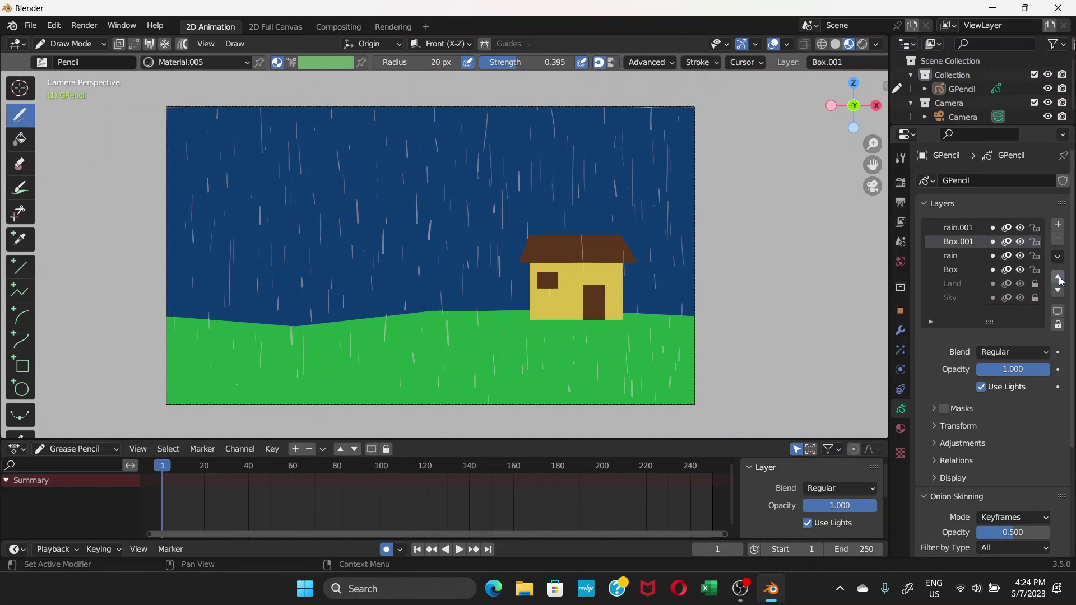
Make the rain copy the active layer and lock the original rain and Box layers
left_click(952, 229)
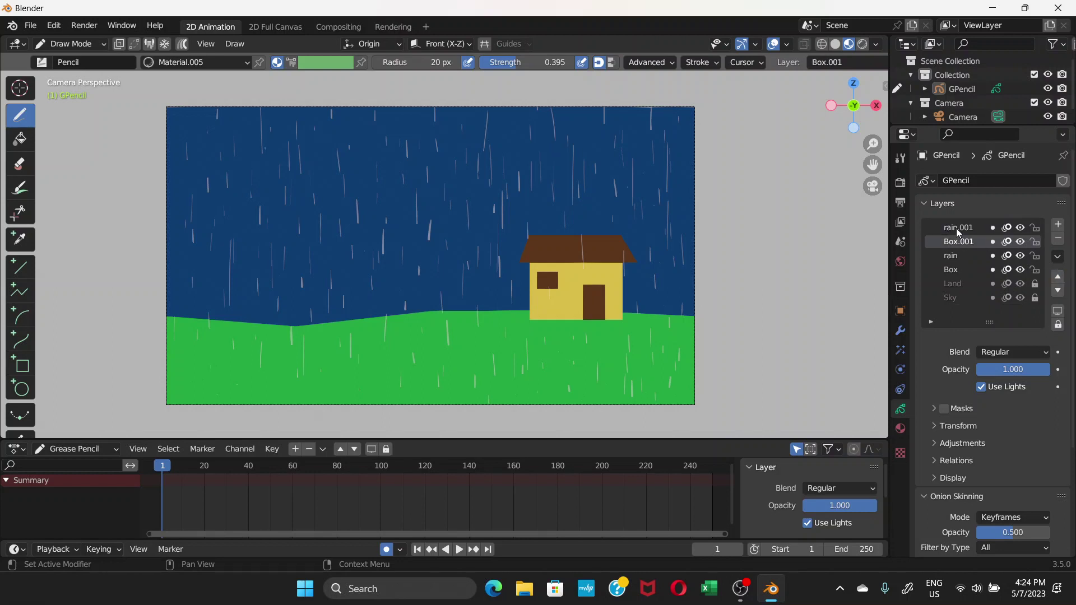
left_click(956, 271)
left_click(959, 257)
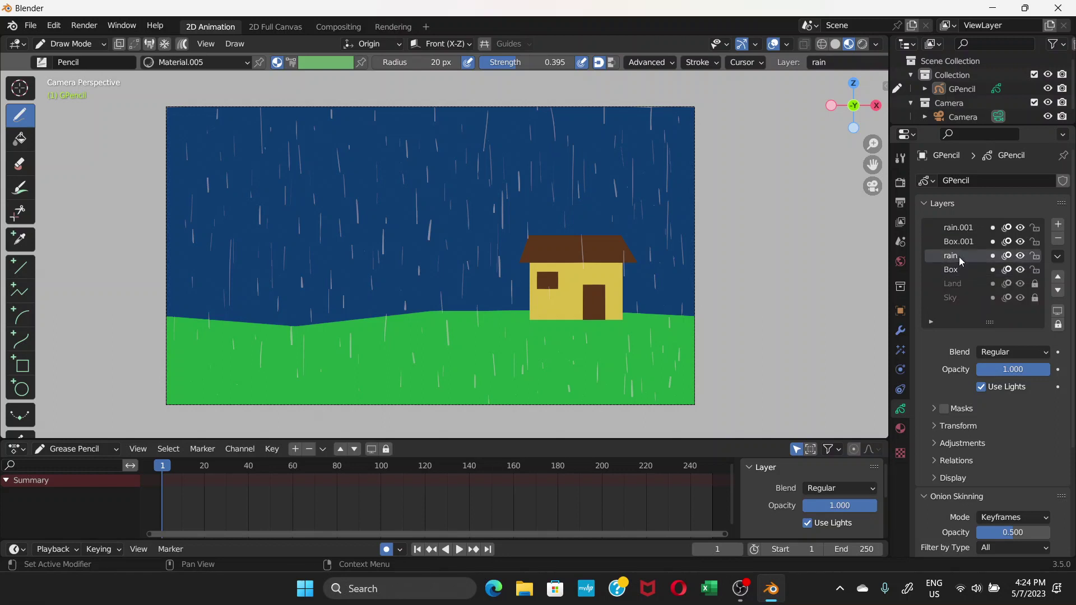
left_click(968, 244)
left_click(972, 229)
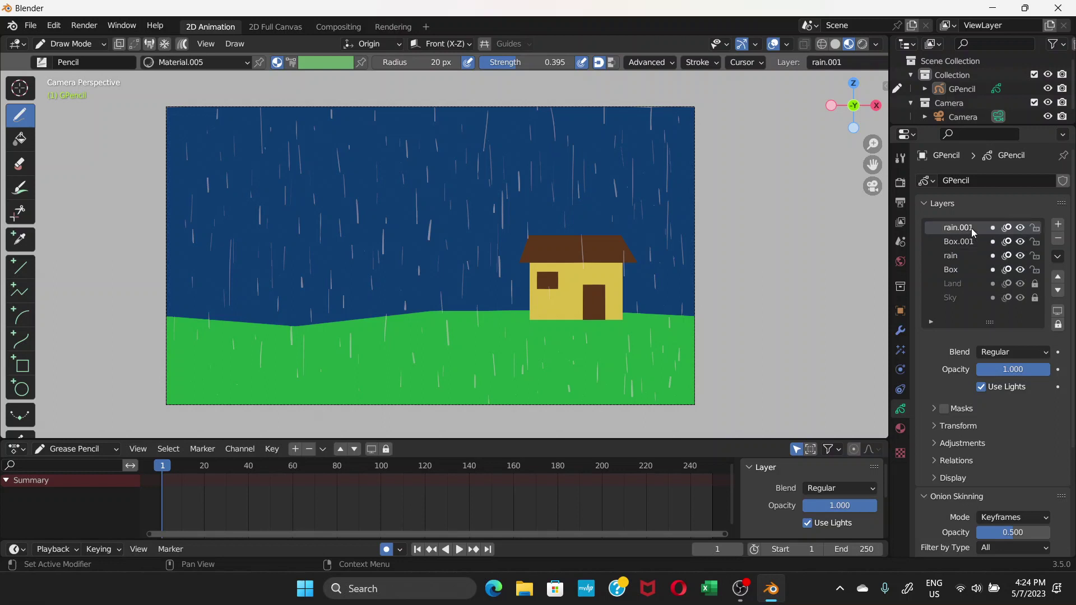
left_click(1036, 258)
left_click(1037, 271)
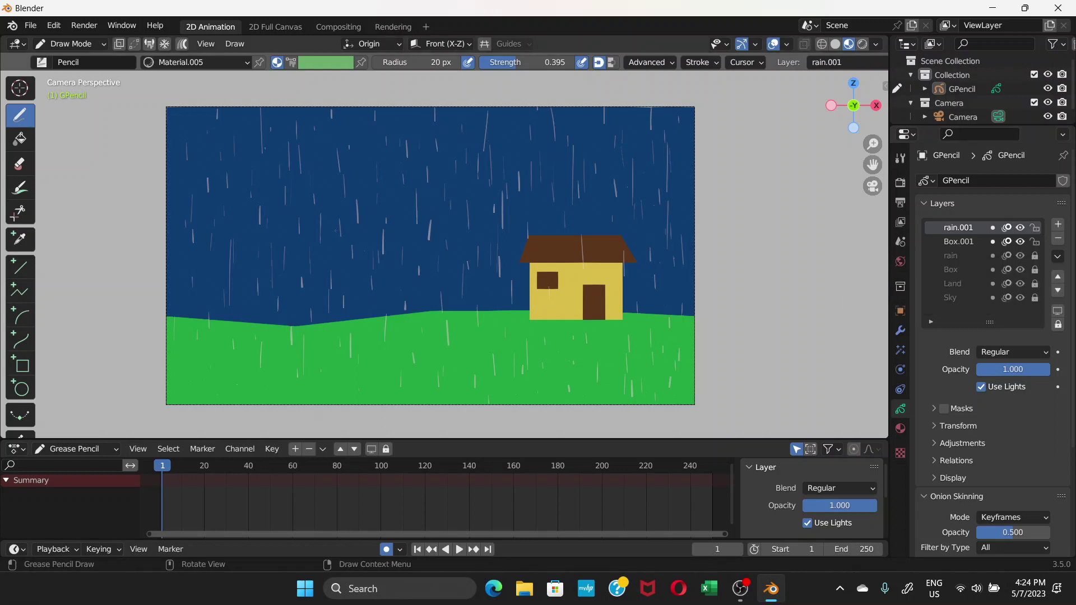
Switch the Grease Pencil object from drawing to Edit Mode with the rain copy layer active
scroll(293, 226, "up", 1)
scroll(293, 225, "down", 2)
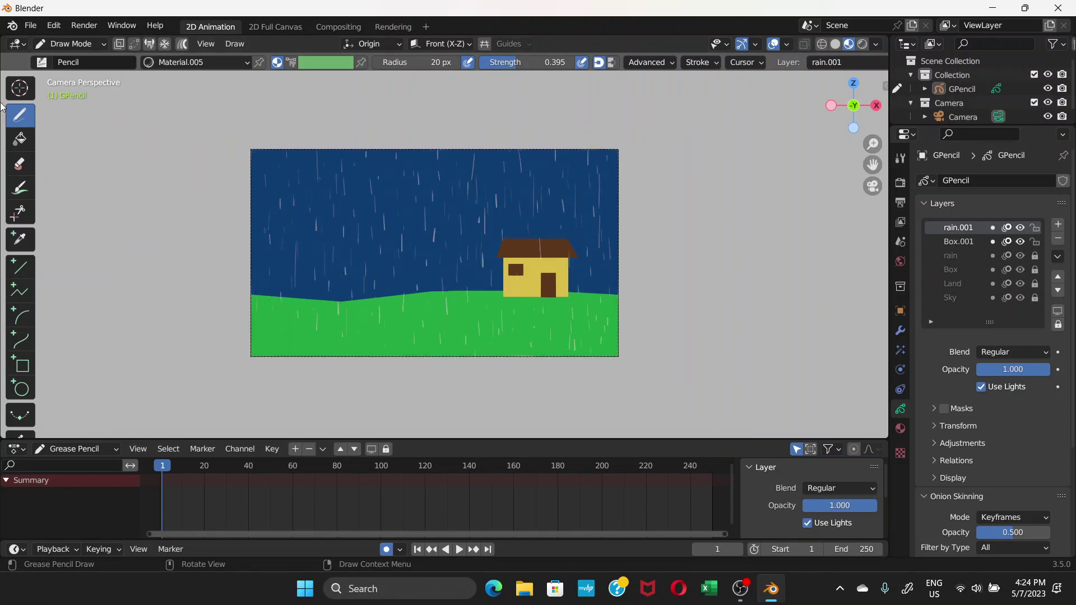
left_click(106, 45)
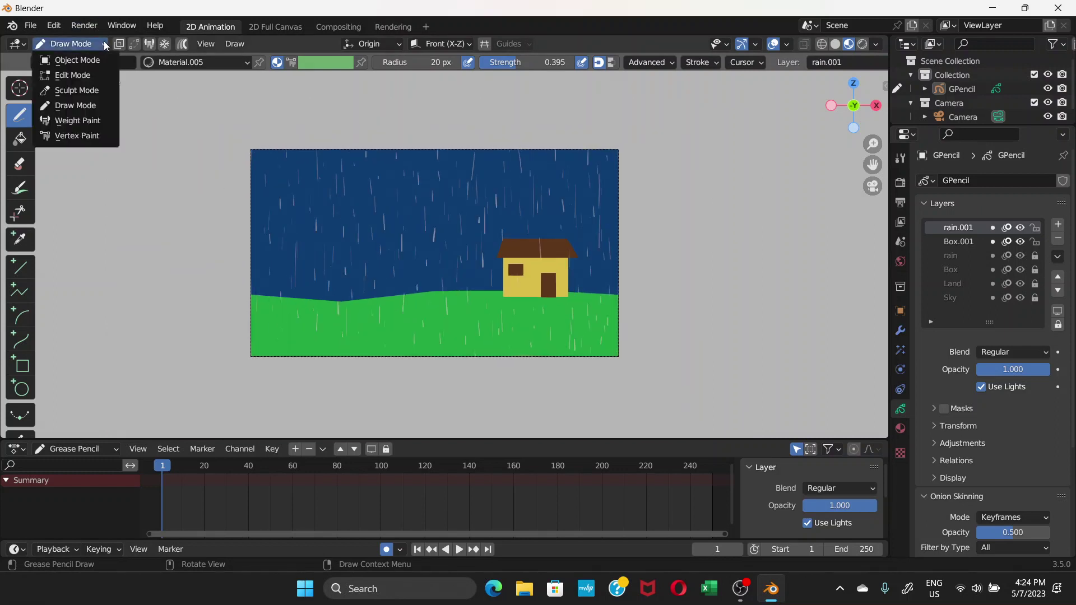
left_click(88, 75)
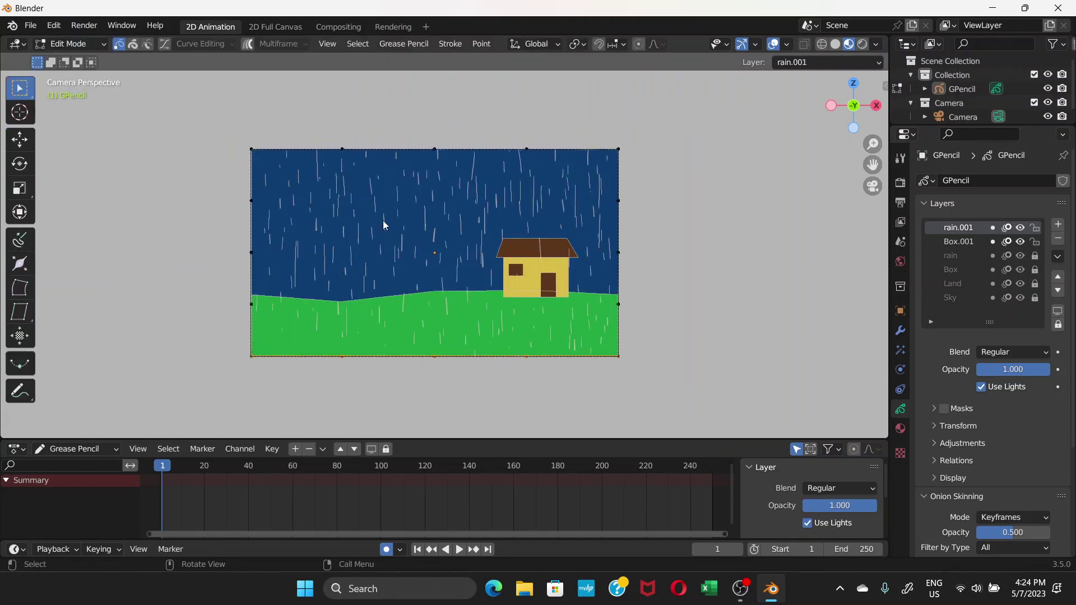
Try to move the contents of the rain copy layer upward along the global Z axis
key("a")
key("g")
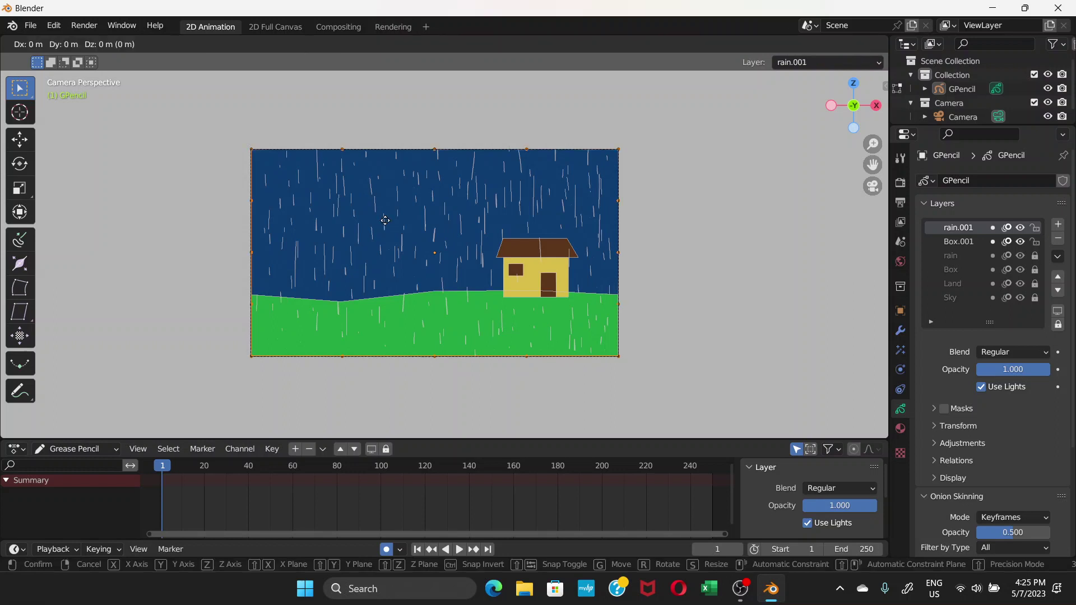
key("z")
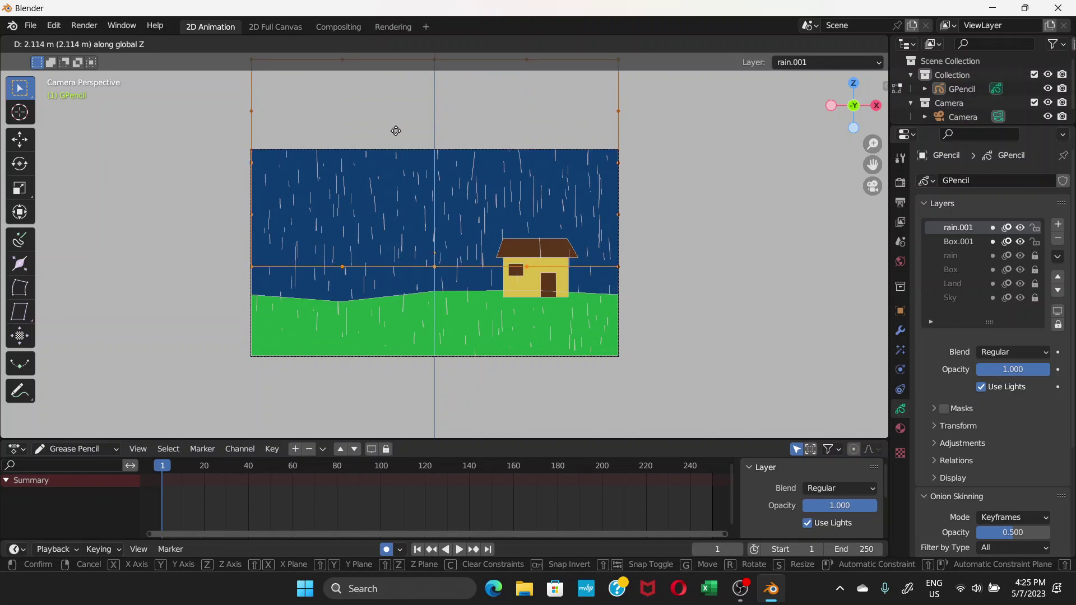
left_click(395, 131)
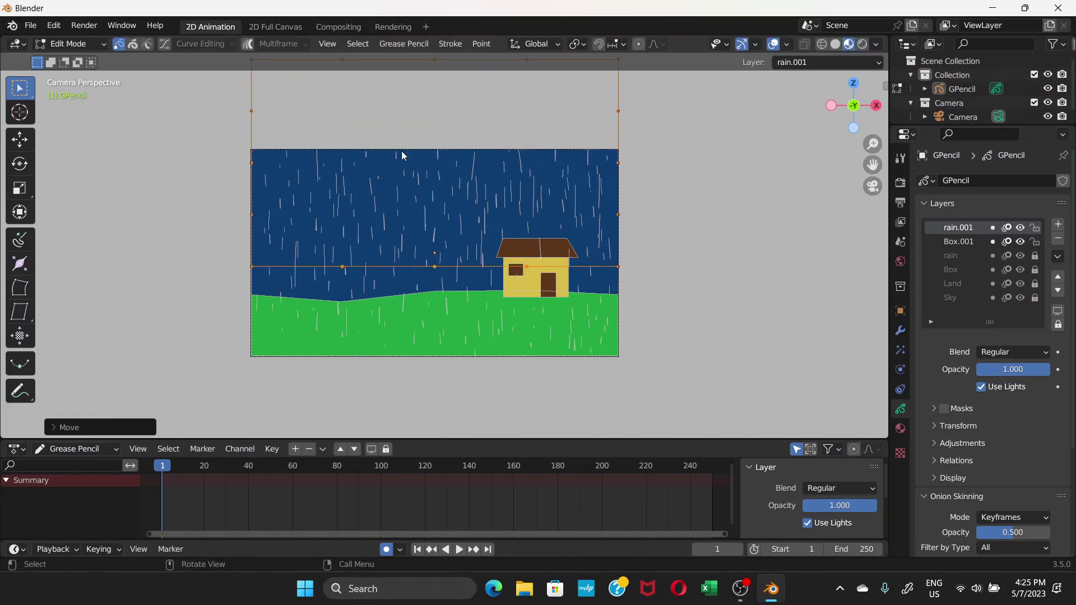
key("g")
key("x")
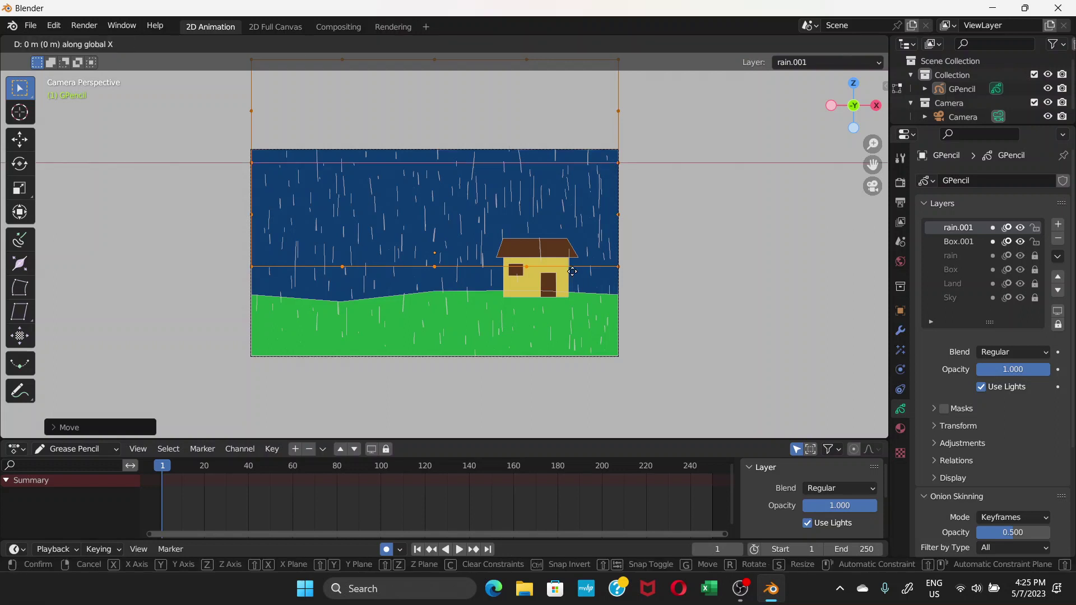
key("z")
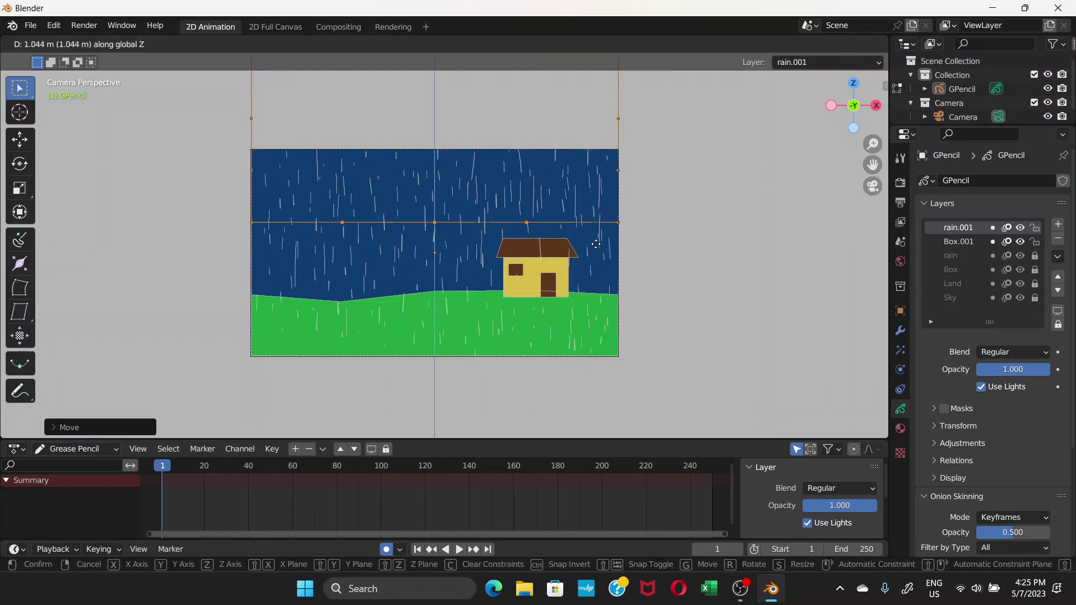
left_click(607, 314)
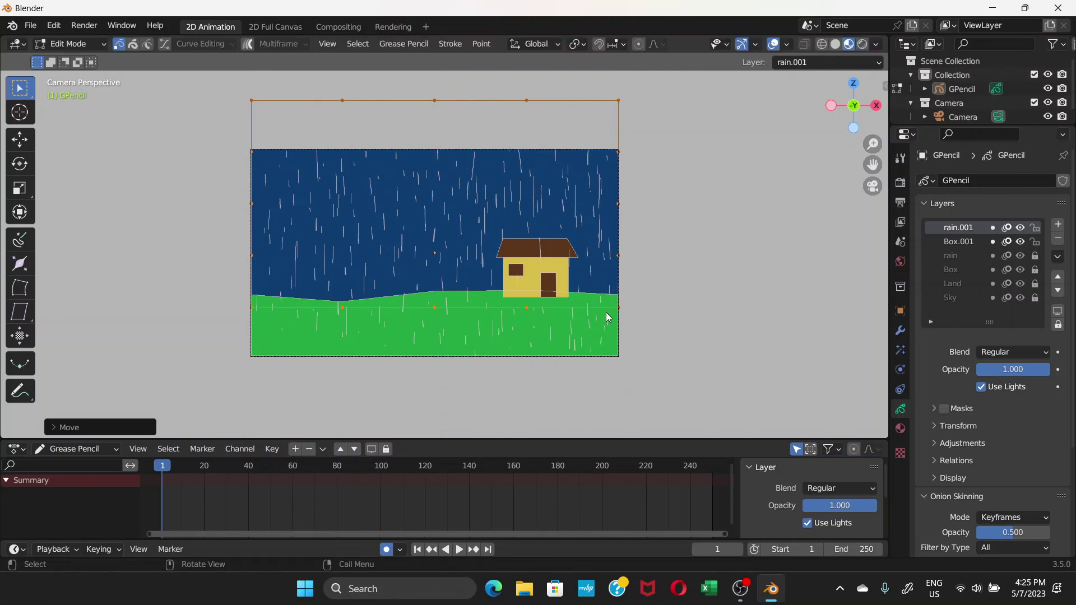
key("ctrl+z")
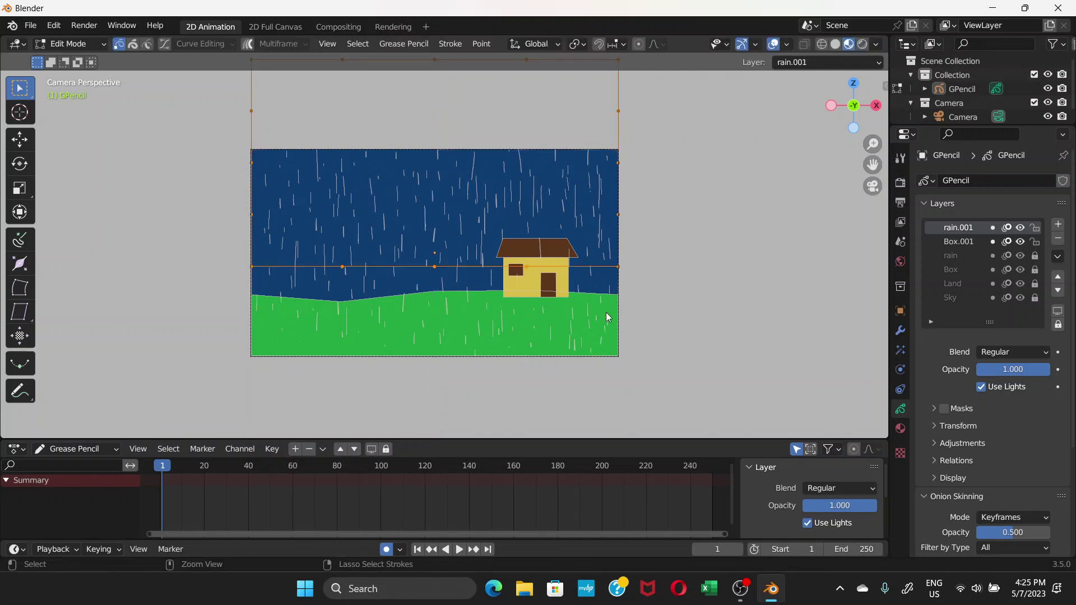
key("ctrl+z")
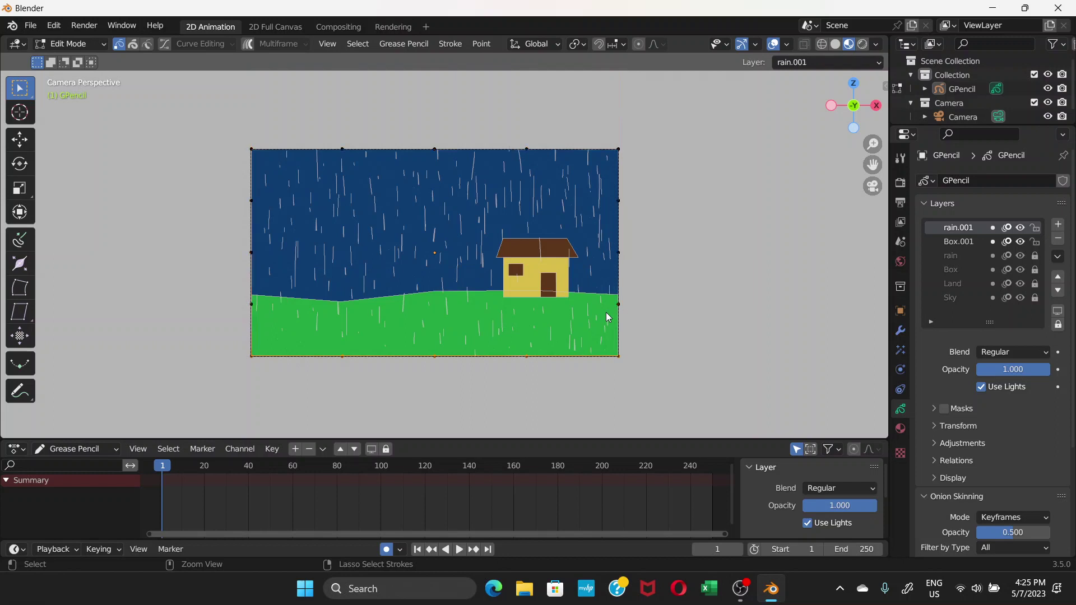
Clear the selection, hide the original rain layer and delete the rain copy layer
left_click(627, 293)
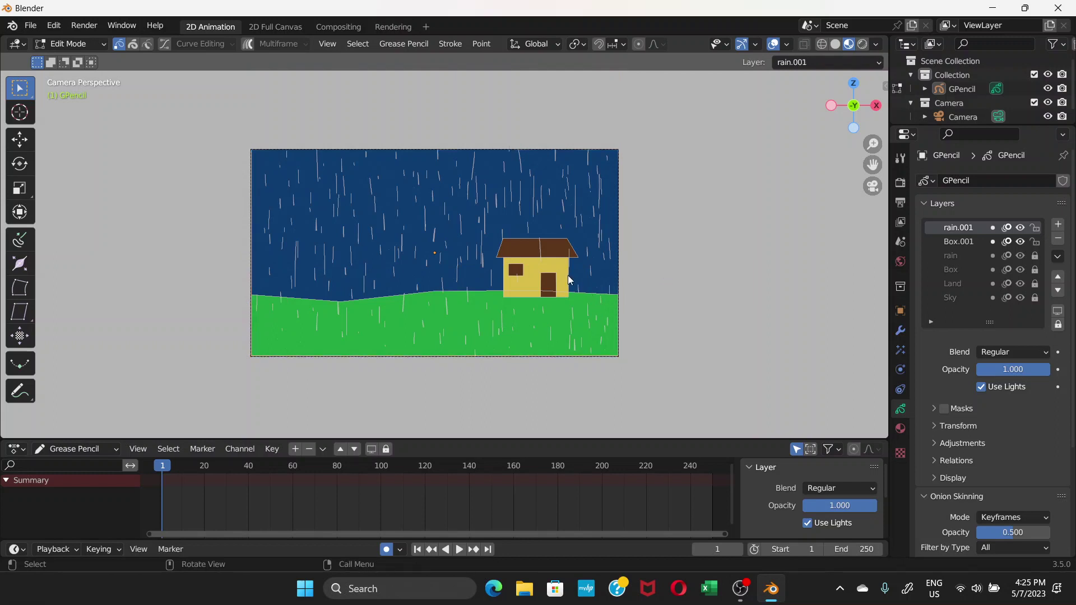
scroll(569, 277, "up", 1)
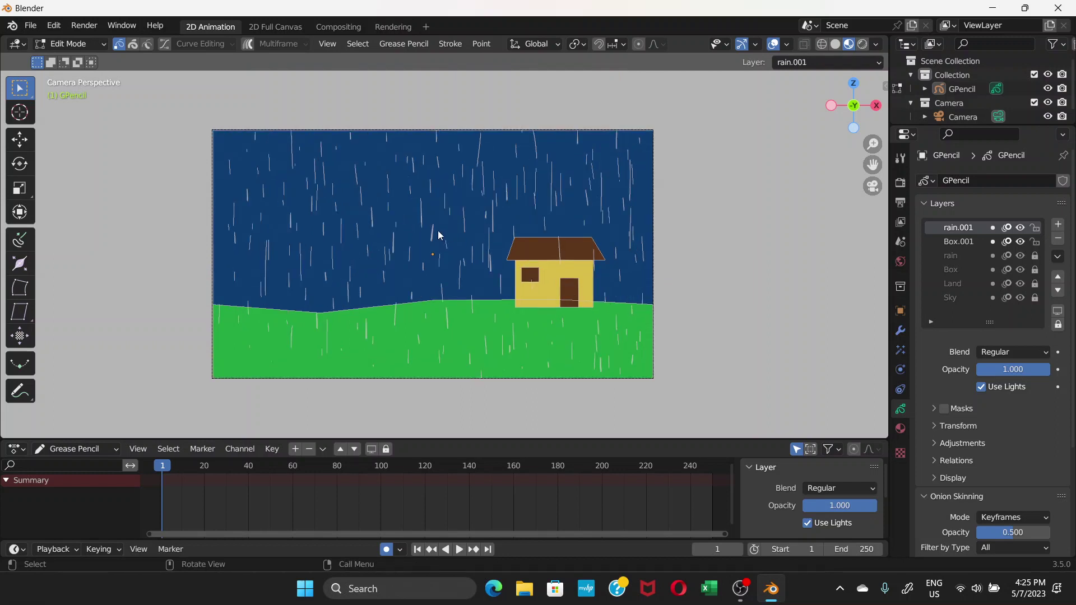
key("a")
key("alt+a")
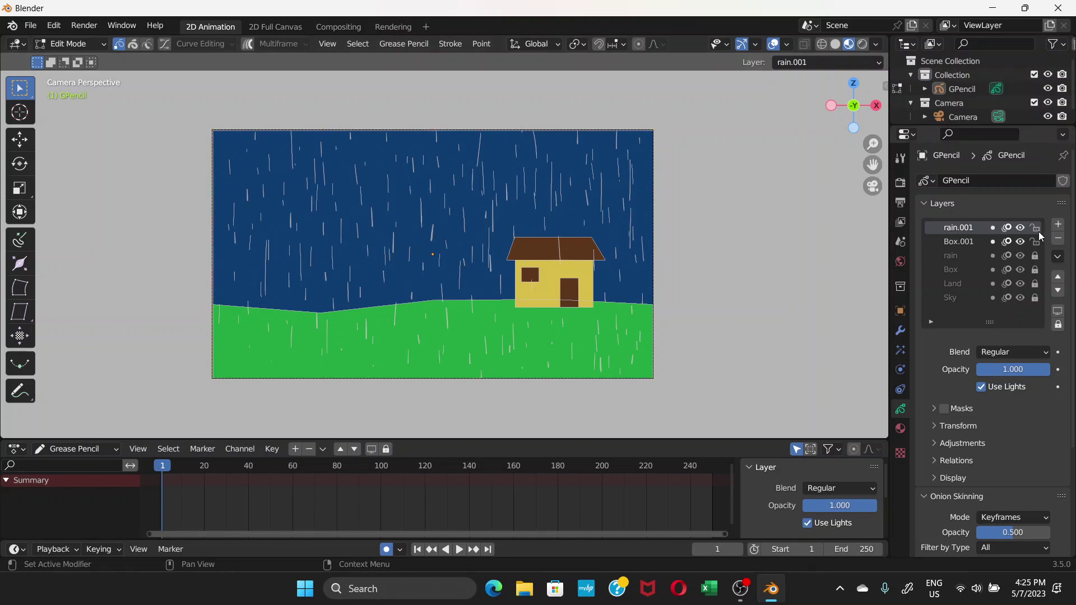
left_click(1020, 256)
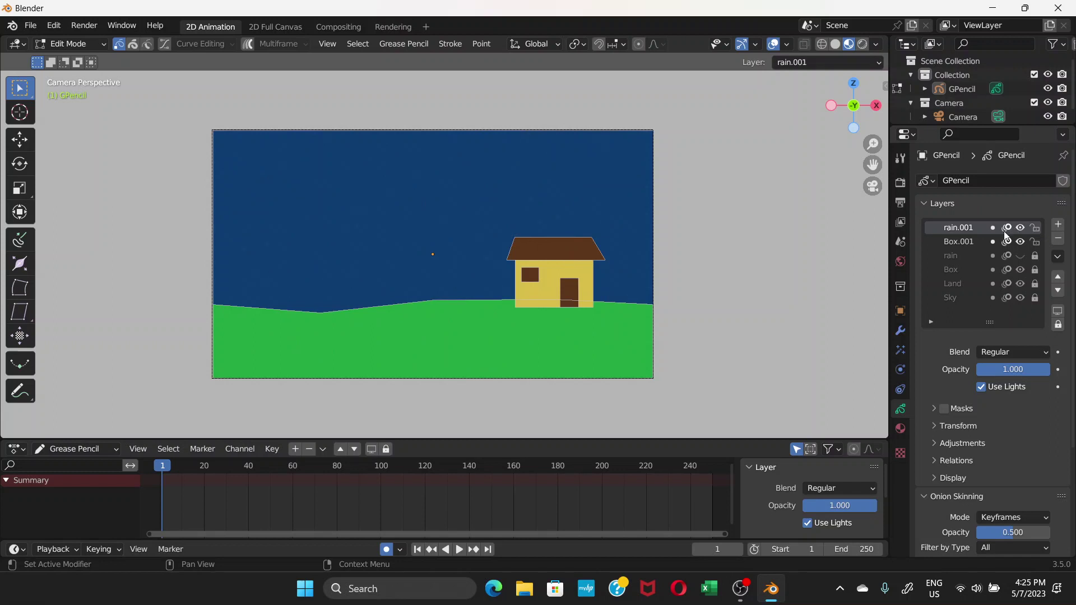
left_click(1035, 228)
left_click(1034, 228)
left_click(1058, 239)
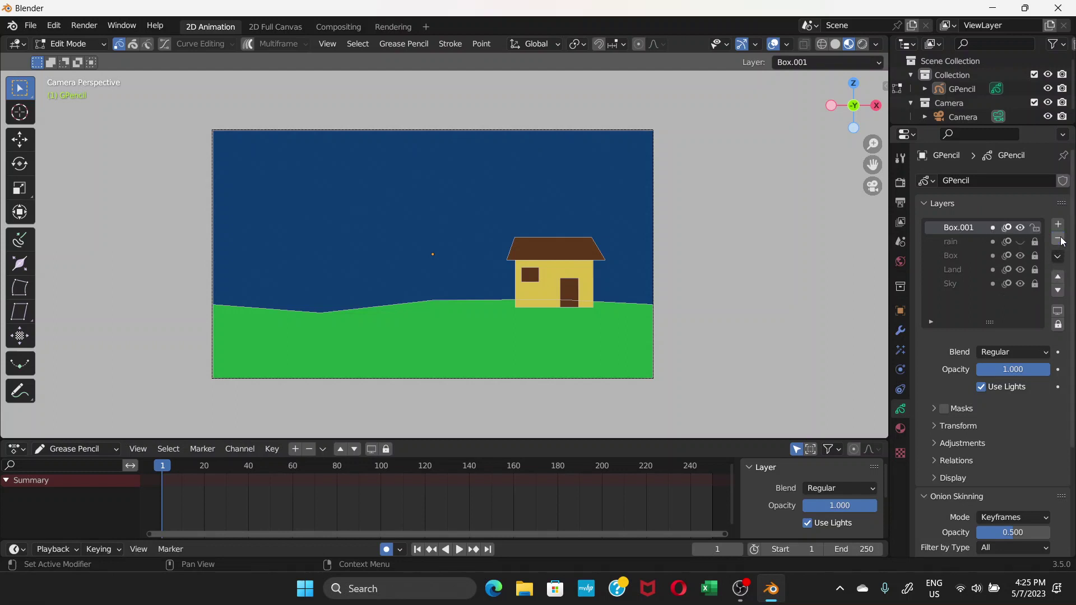
Make the original rain layer active, unlocked and visible
left_click(974, 242)
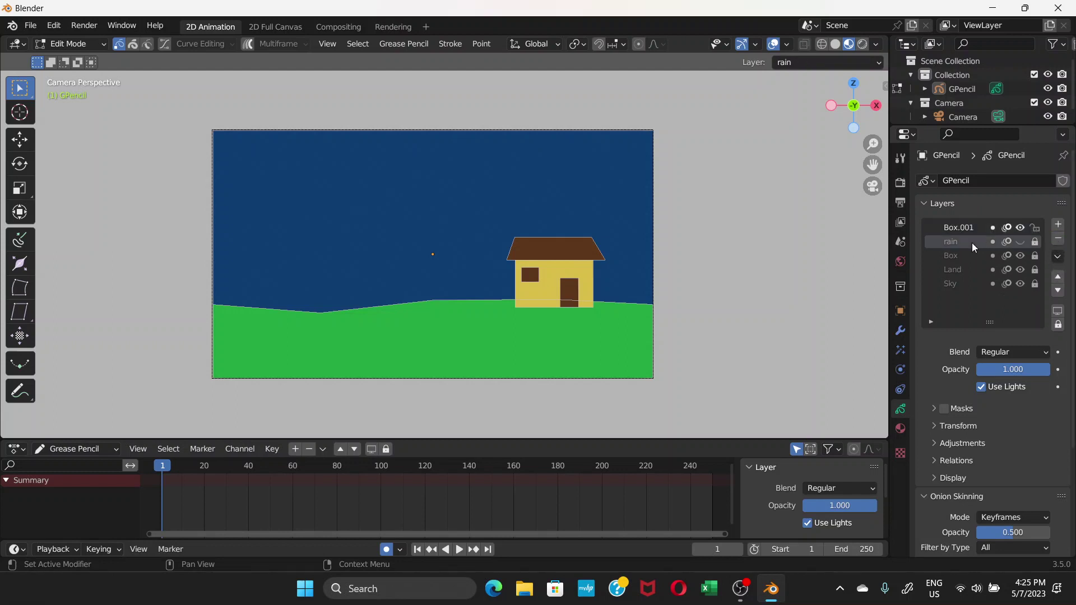
left_click(1035, 241)
left_click(1021, 241)
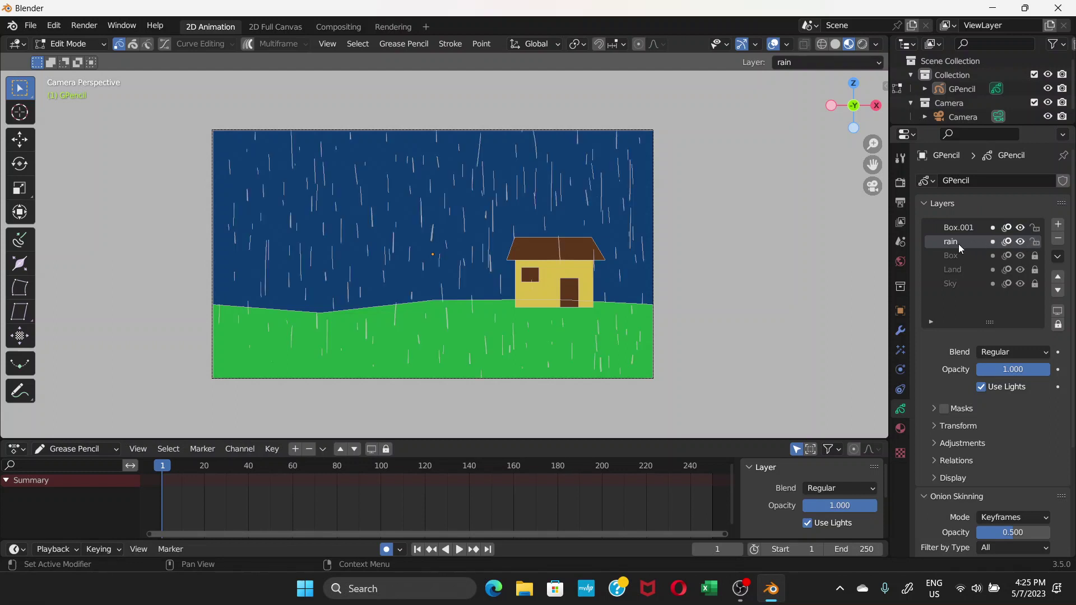
Duplicate the rain layer to the top of the layer stack and lock the original rain layer
left_click(1058, 257)
left_click(1006, 268)
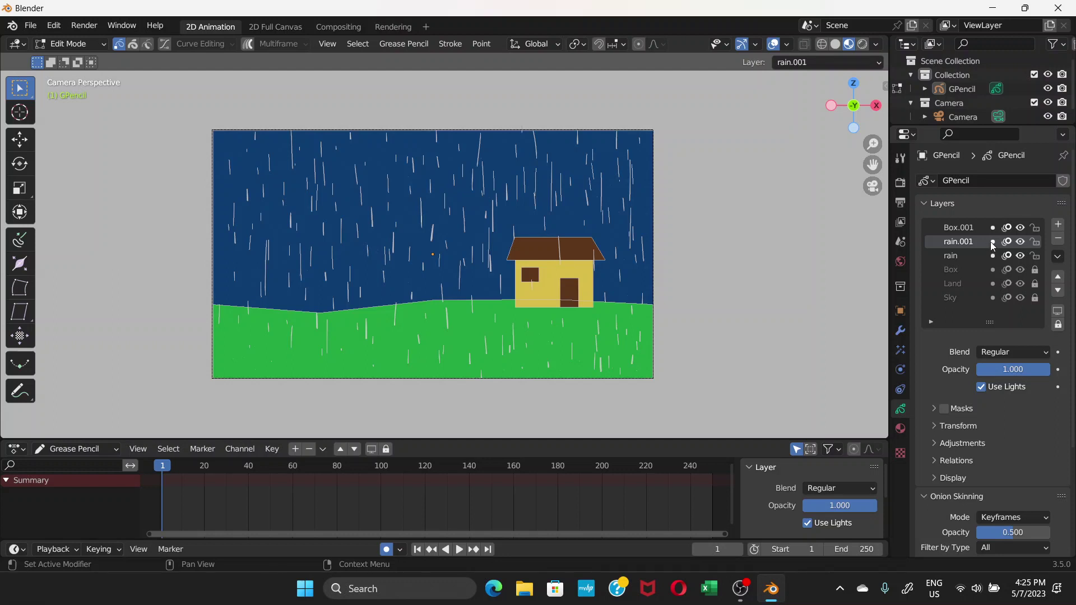
left_click(1058, 276)
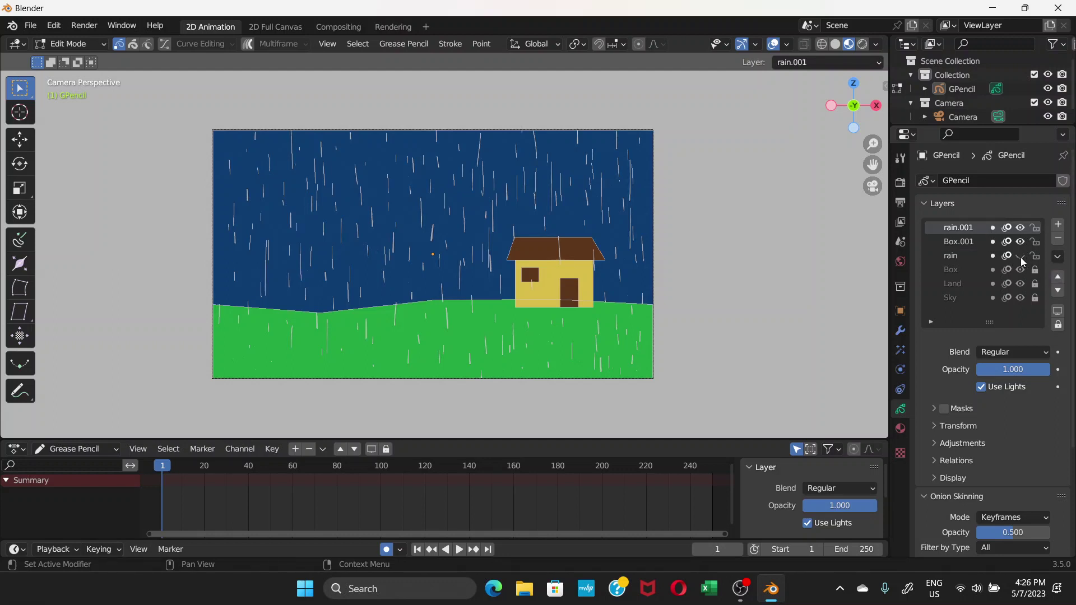
left_click(1035, 257)
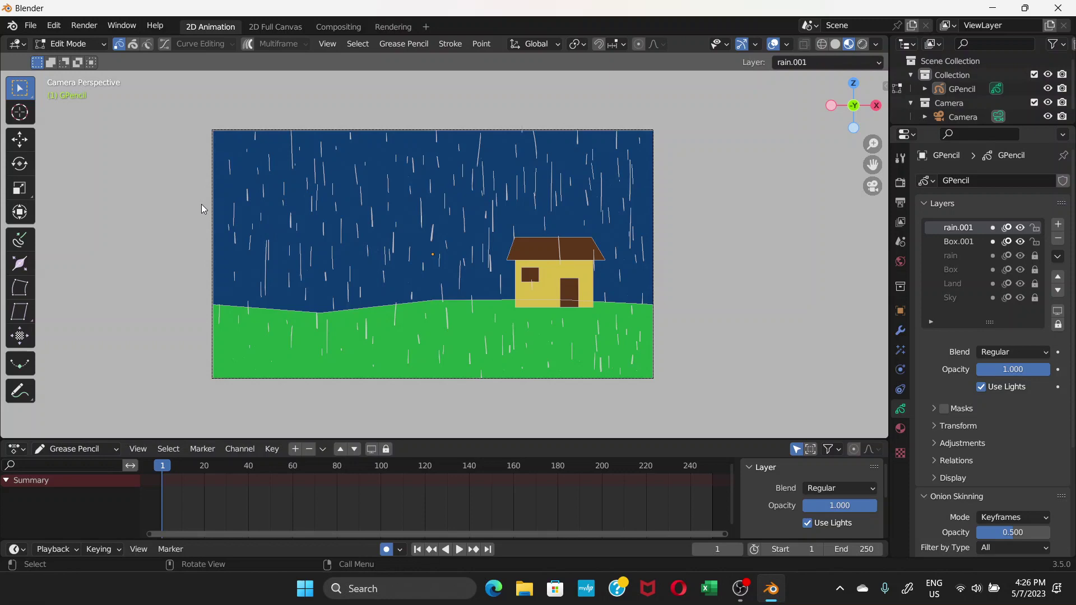
Select all strokes of the new rain copy and move them up along global Z to slightly below the camera frame's top edge
key("a")
key("g")
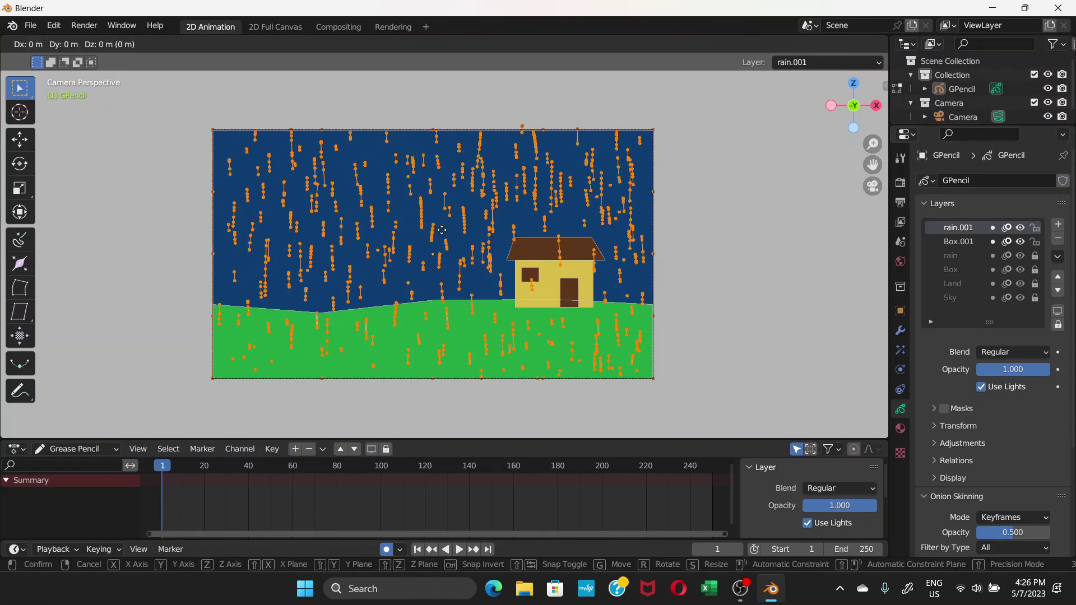
key("z")
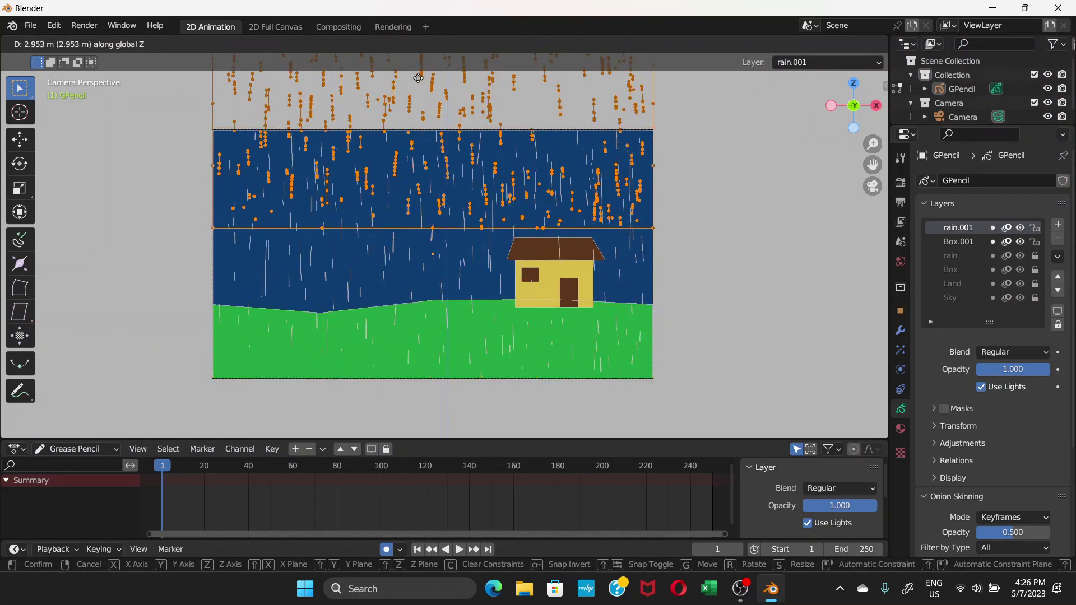
left_click(443, 172)
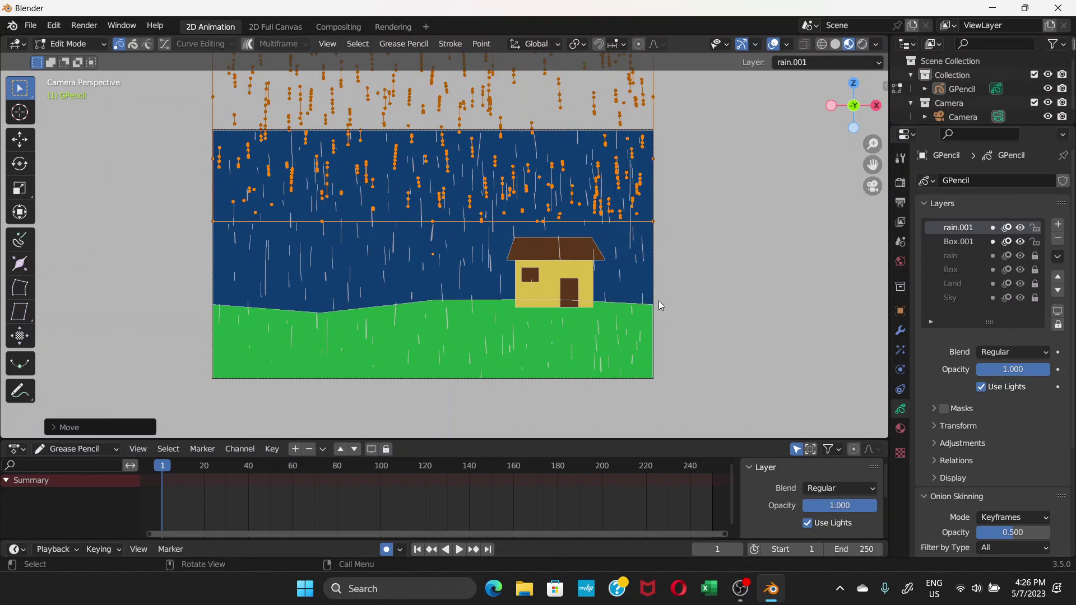
key("z")
left_click(666, 209)
key("z")
left_click(700, 122)
key("g")
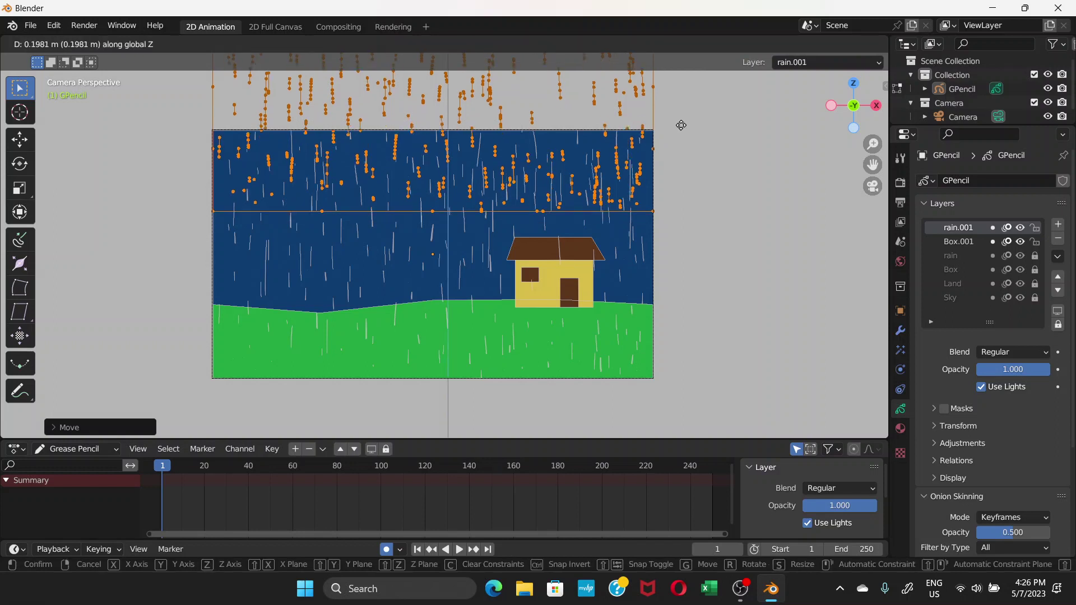
left_click(686, 79)
Raise the rain copy another 0.68 m or so along Z until its lower edge meets the camera frame's top edge, and deselect it
key("g")
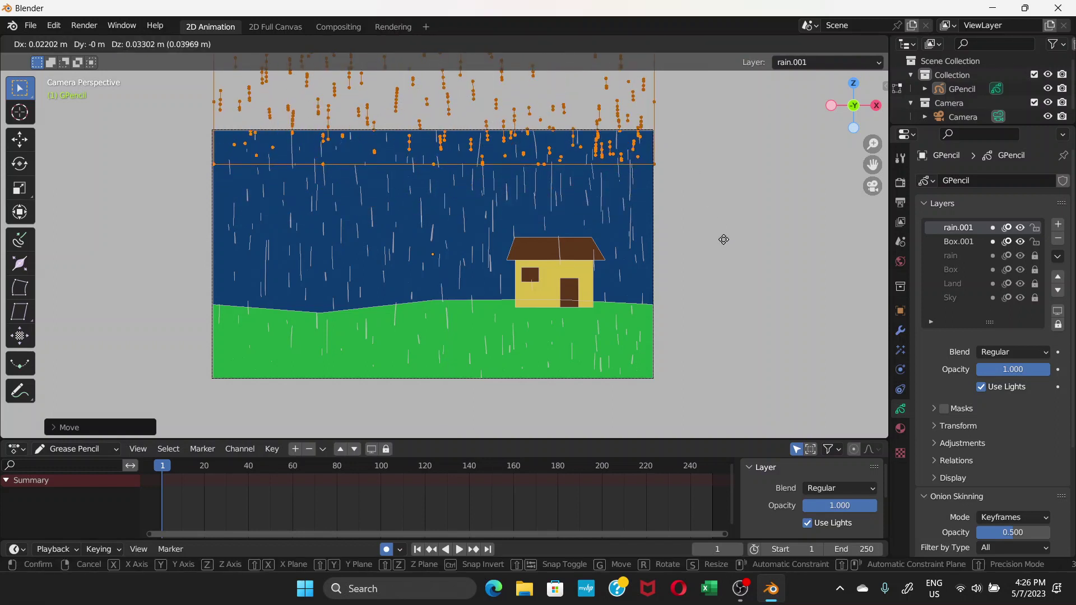
key("z")
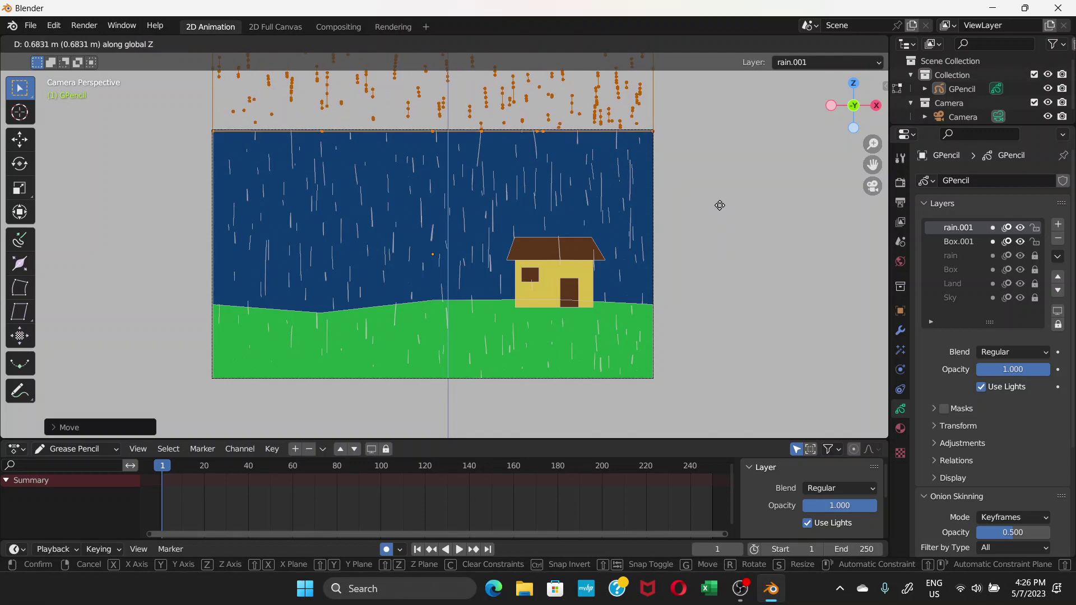
left_click(720, 205)
scroll(643, 172, "up", 4)
middle_click_drag(643, 170, 502, 250, "shift")
scroll(543, 293, "down", 1)
scroll(491, 261, "down", 3)
scroll(491, 261, "down", 1)
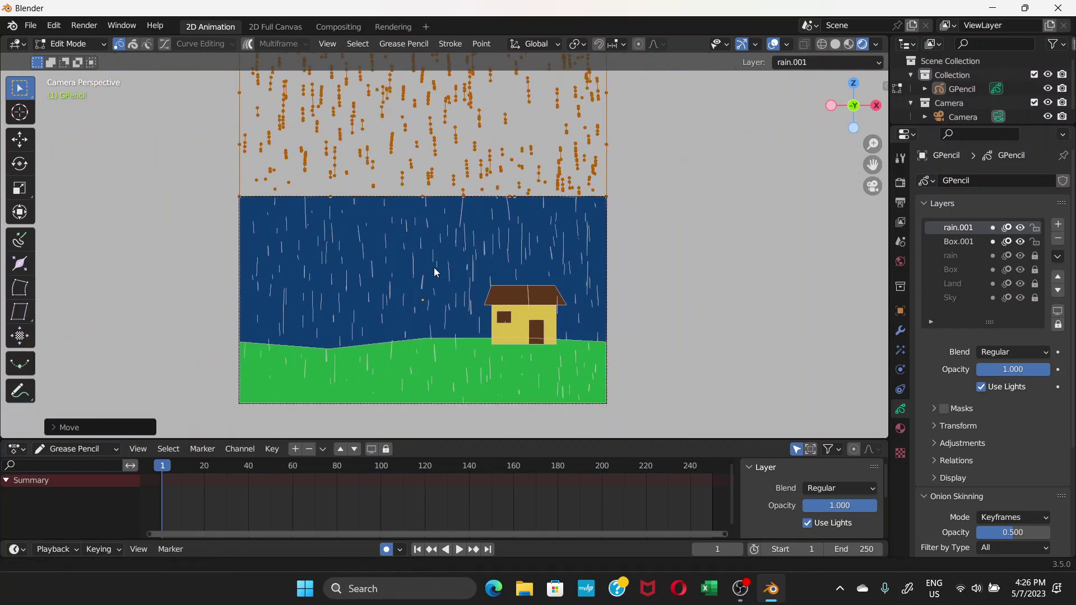
middle_click_drag(435, 274, 435, 247, "shift")
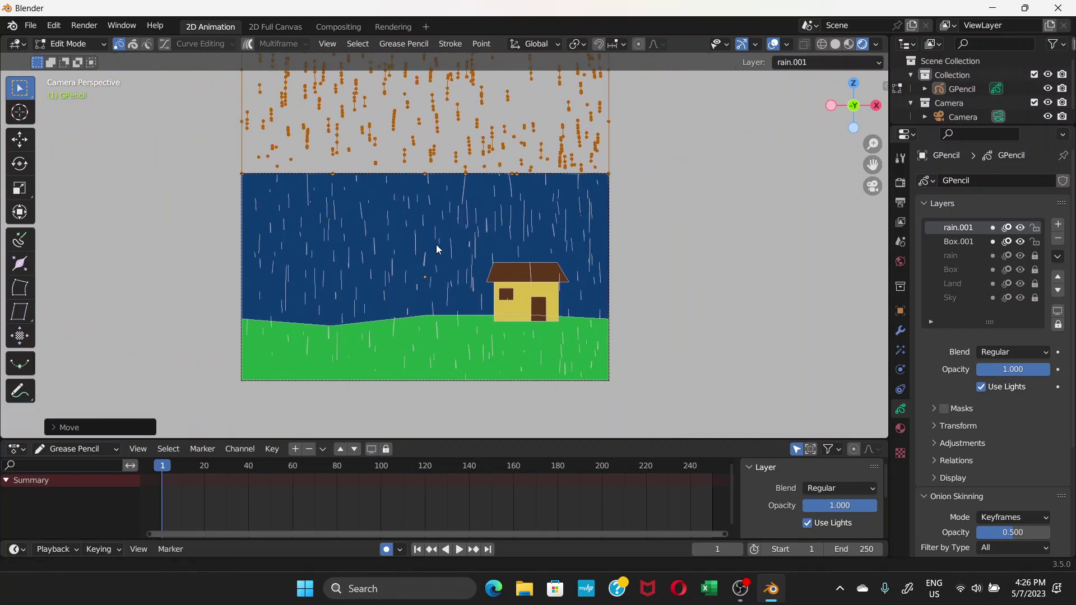
left_click(748, 261)
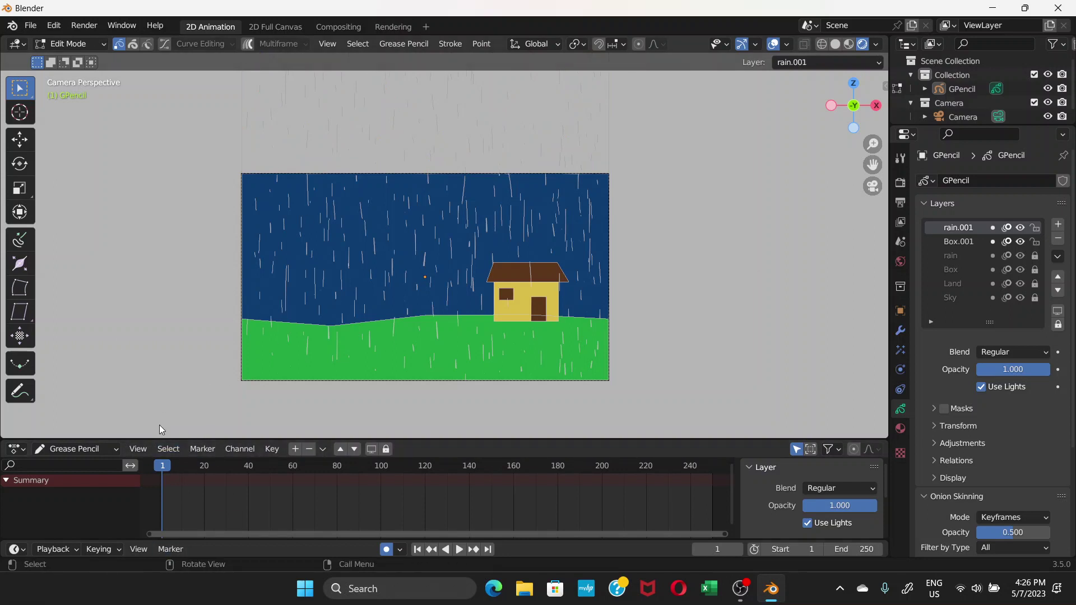
Enlarge the timeline area slightly and set the current frame to 1
mouse_move(215, 440)
left_mouse_down()
mouse_move(213, 391)
mouse_move(216, 439)
left_mouse_up()
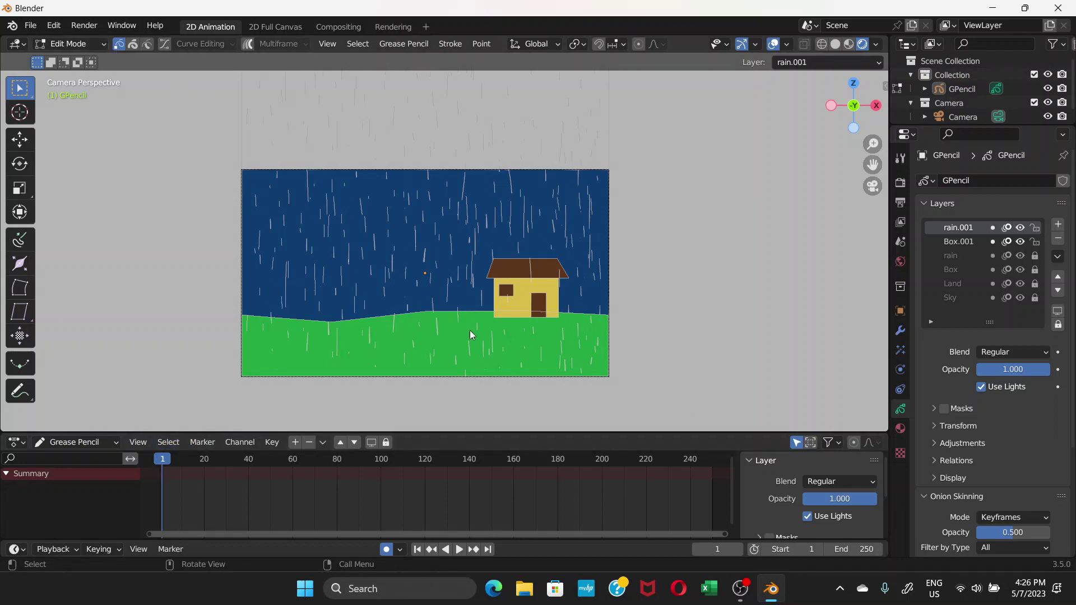
left_click(160, 459)
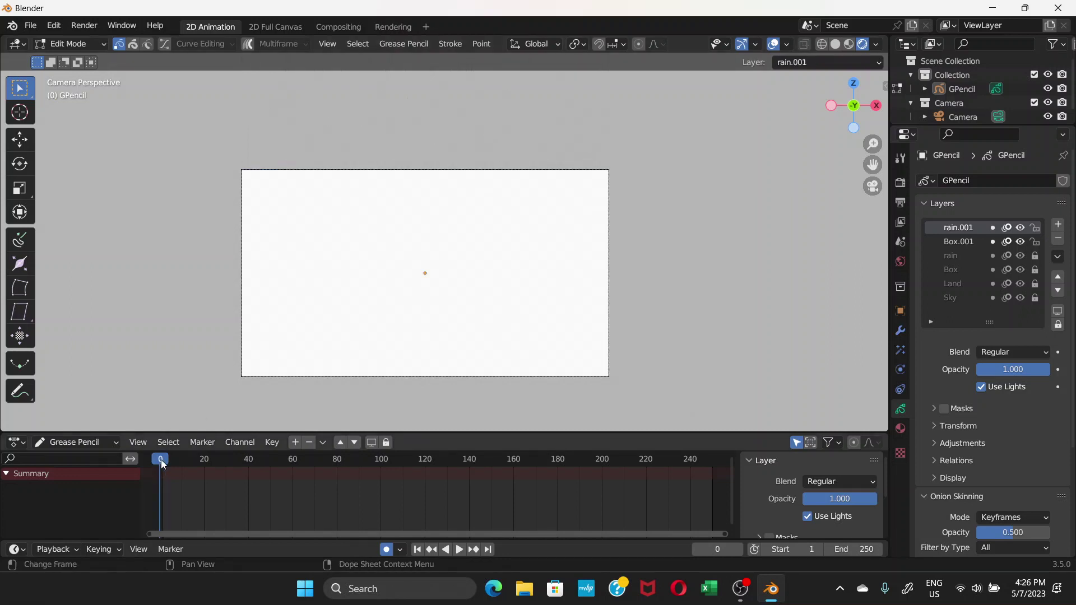
left_click(164, 461)
left_click(160, 459)
left_click(163, 461)
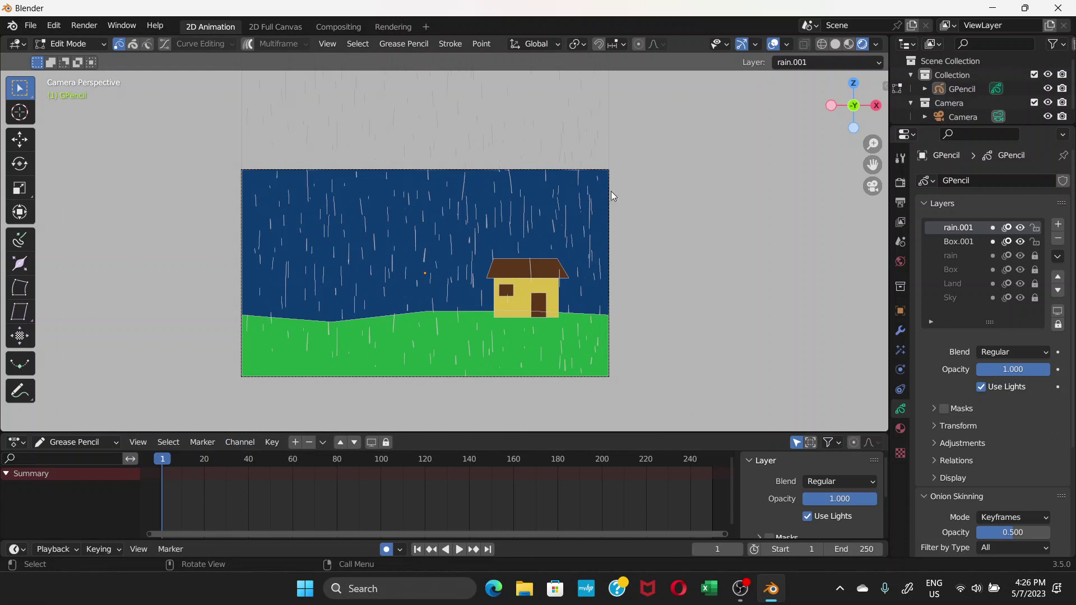
Unlock the original rain and Box layers
left_click(1035, 256)
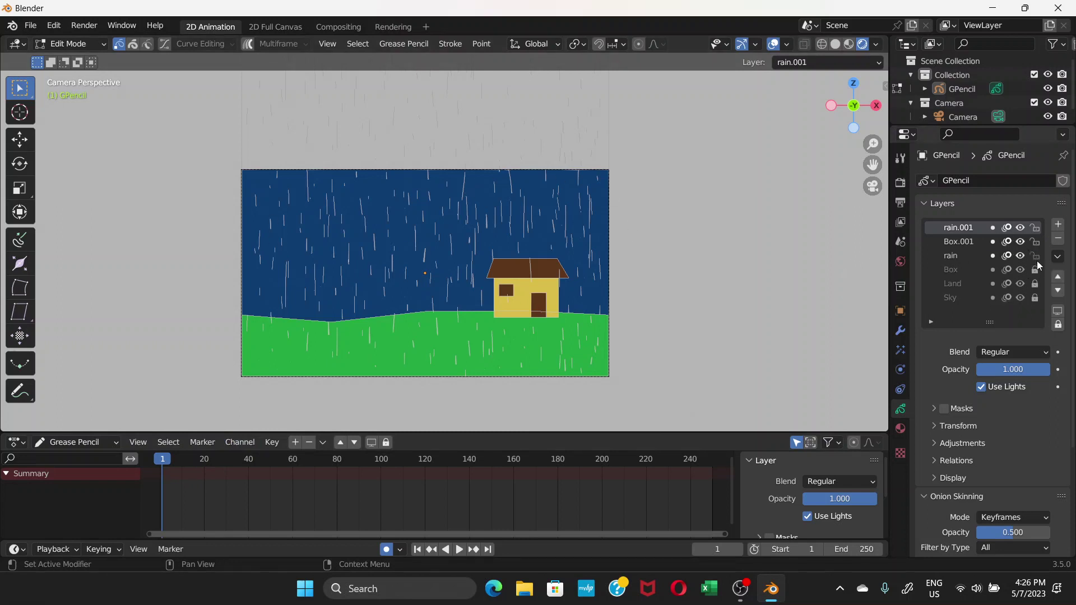
left_click(1035, 269)
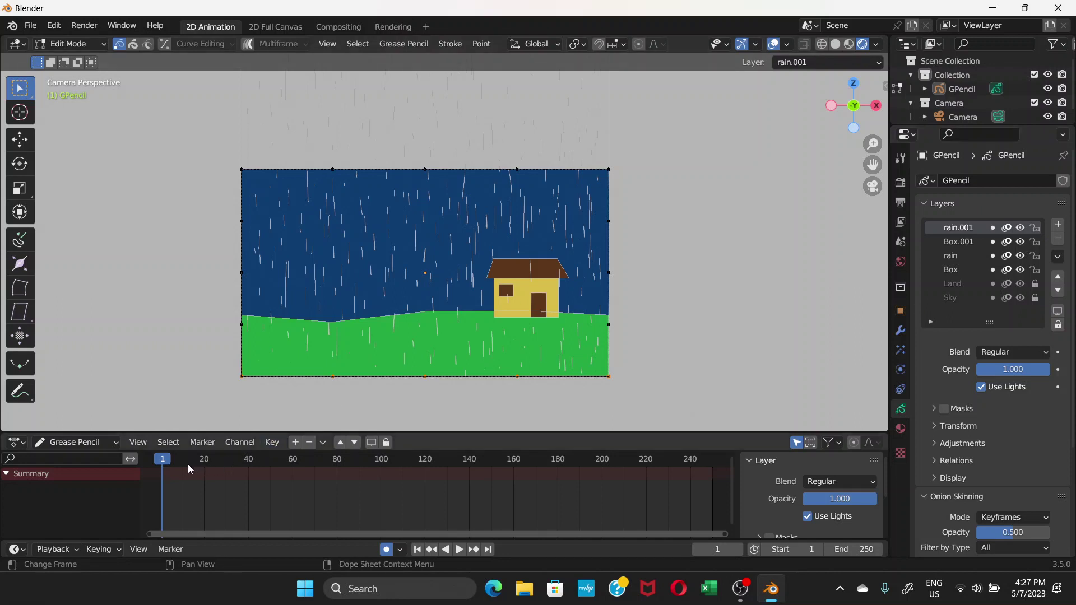
middle_click_drag(181, 470, 232, 489)
scroll(232, 490, "down", 2)
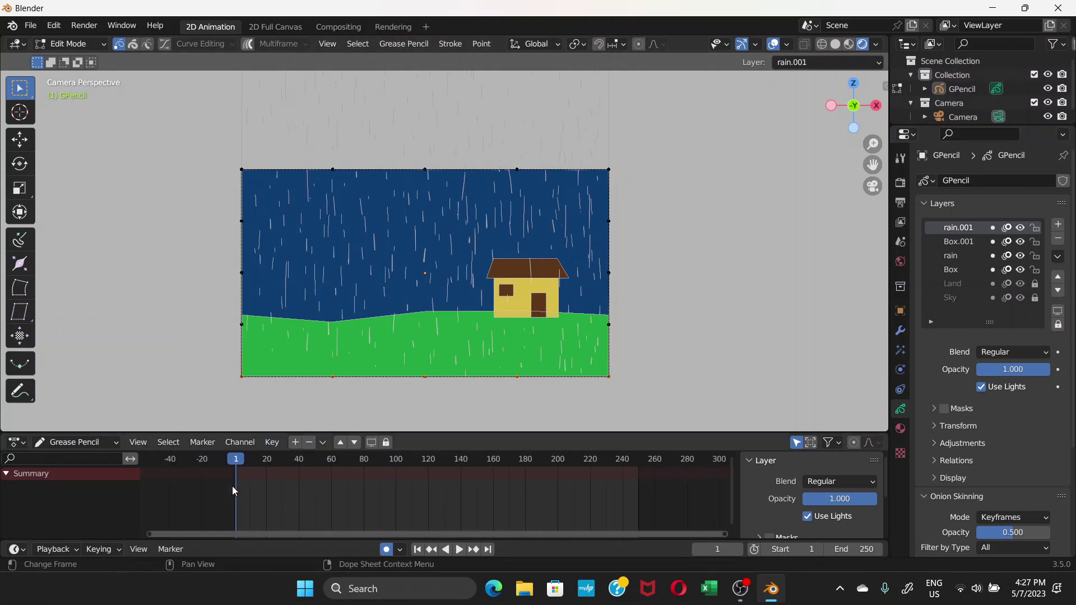
scroll(233, 487, "down", 2, "ctrl")
key("Home")
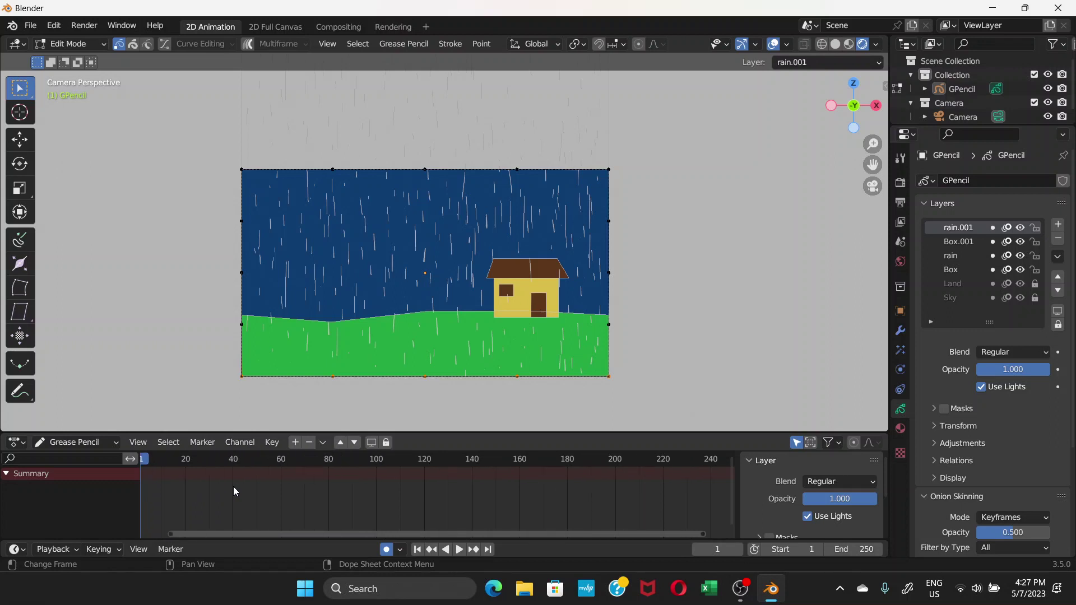
scroll(269, 498, "up", 3)
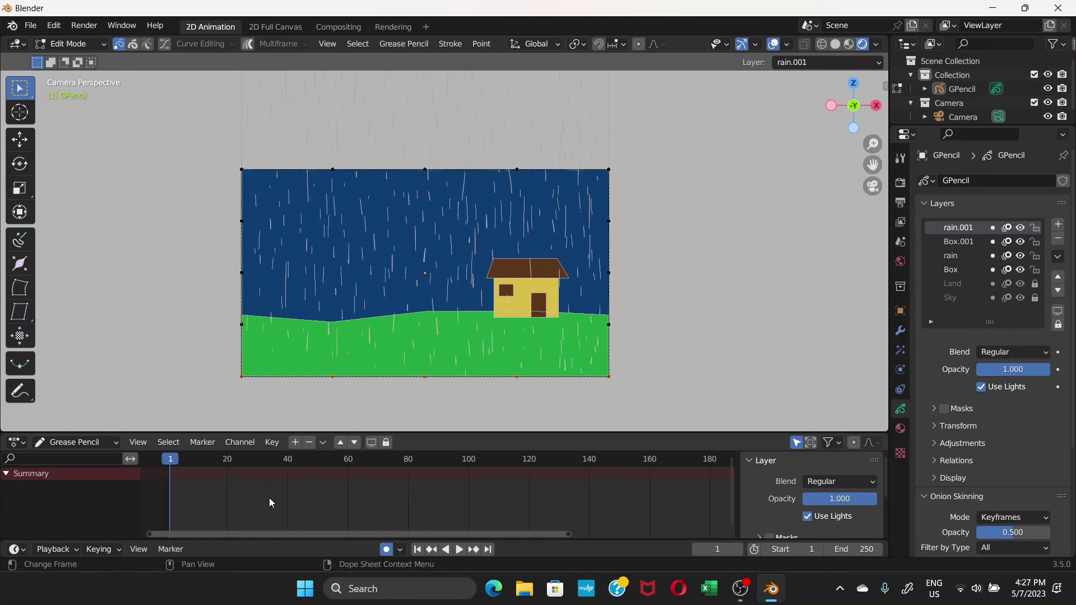
At frame 10, select all rain and box strokes on the unlocked layers and move them down about 1.6 m along global Z
left_click_drag(297, 533, 233, 528)
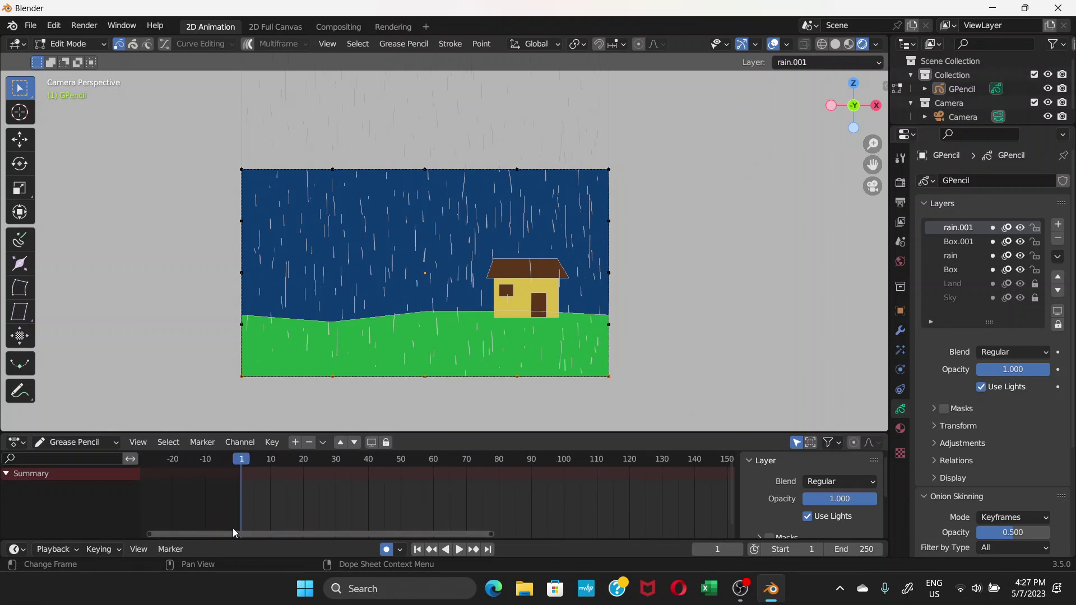
left_click(271, 463)
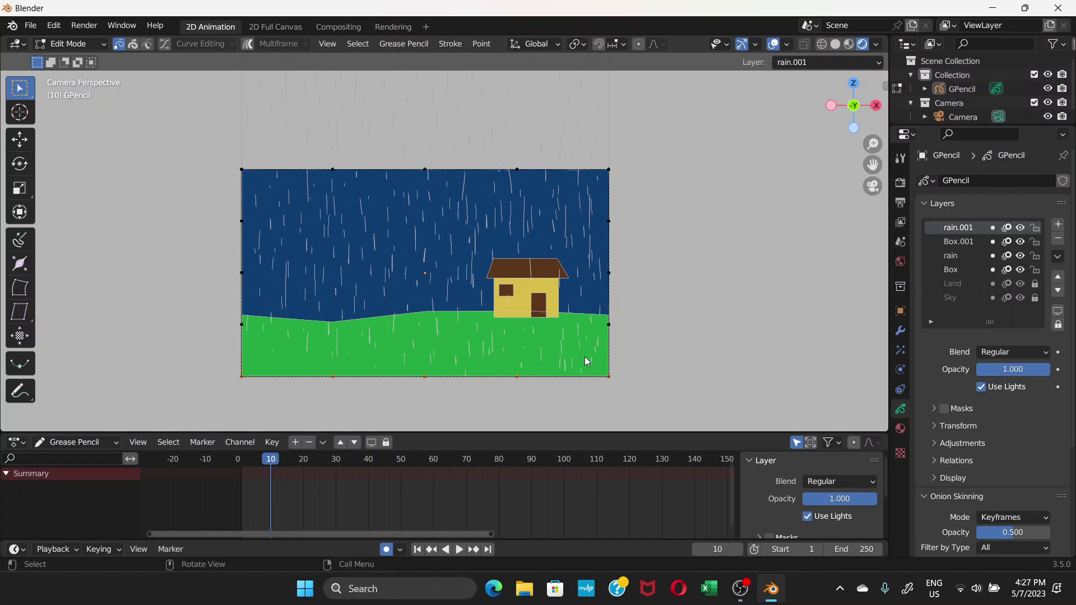
key("a")
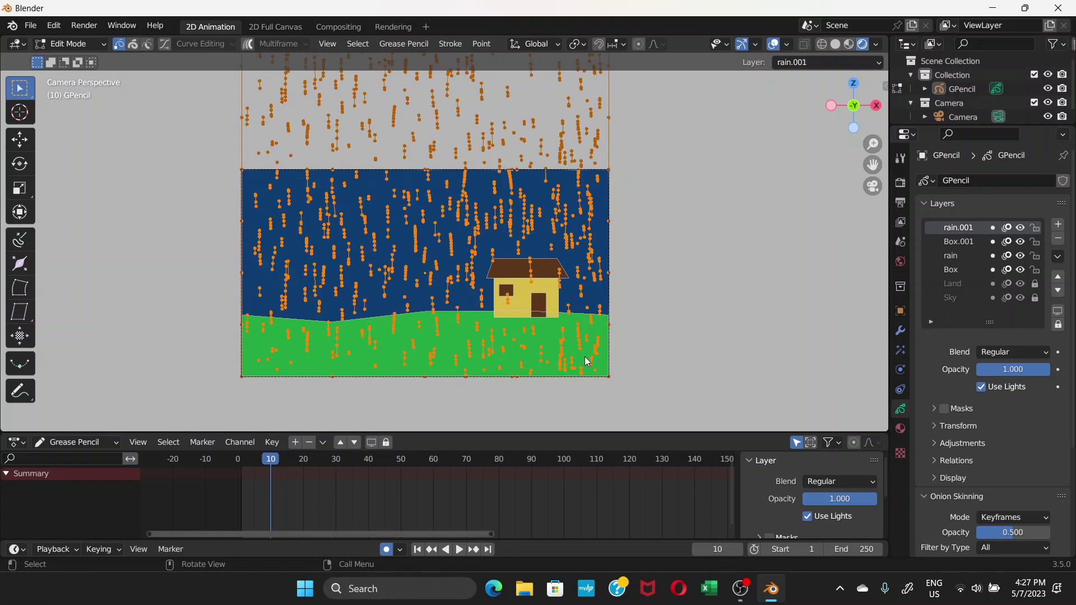
key("g")
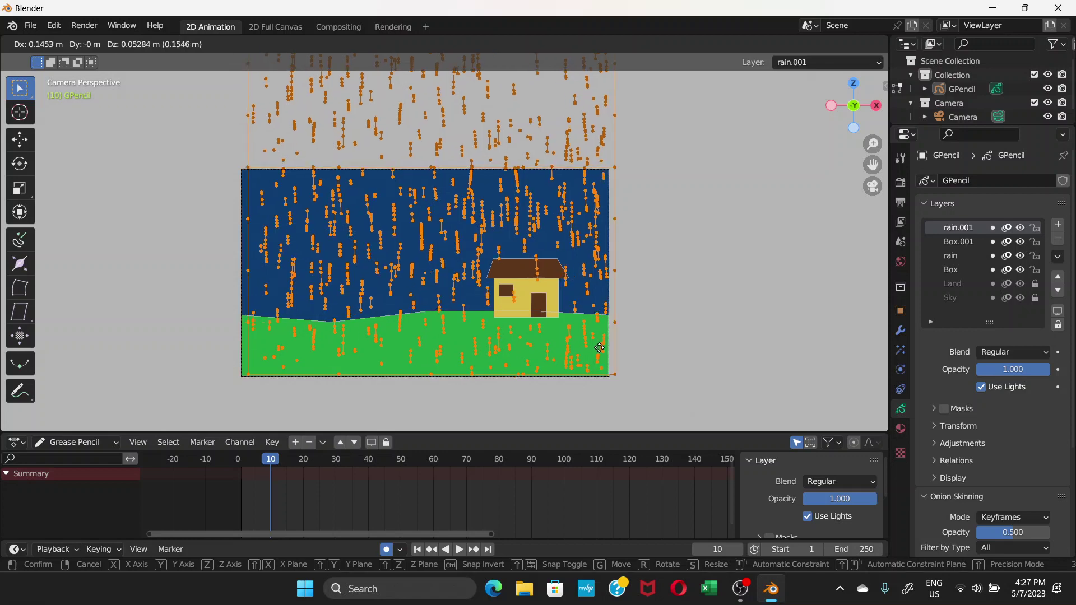
key("x")
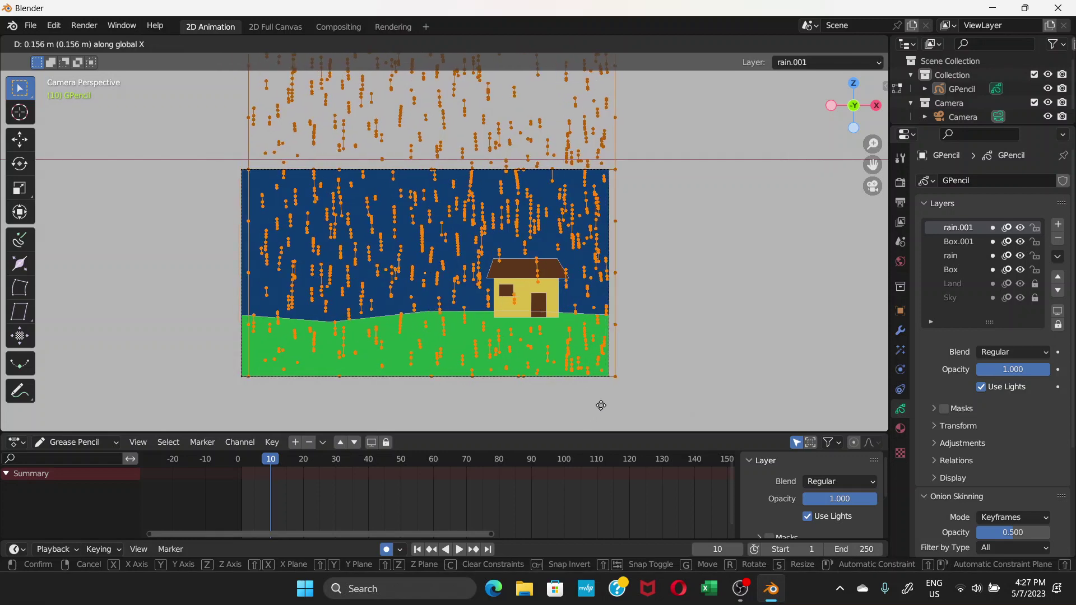
key("z")
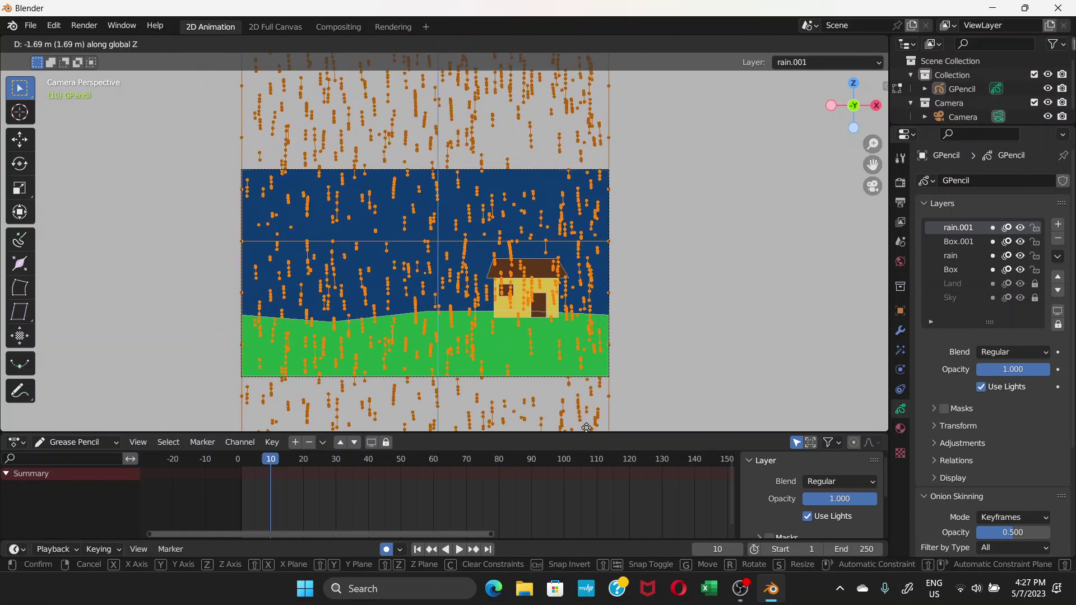
left_click(636, 236)
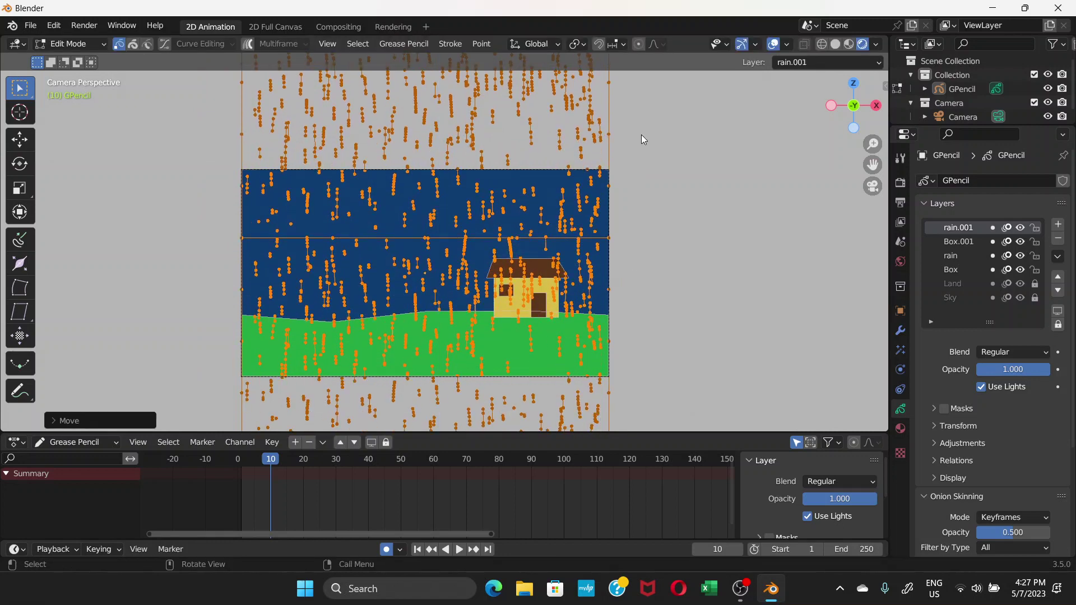
Lower the selected strokes about 3.26 m more along global Z until the upper rain copy fills the camera frame
key("g")
key("z")
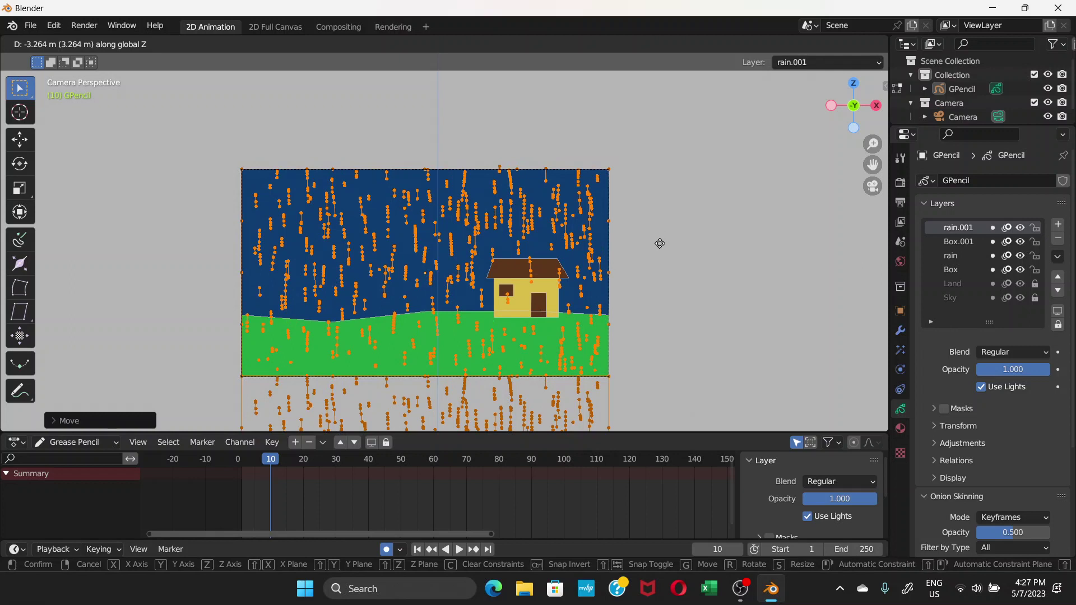
left_click(660, 244)
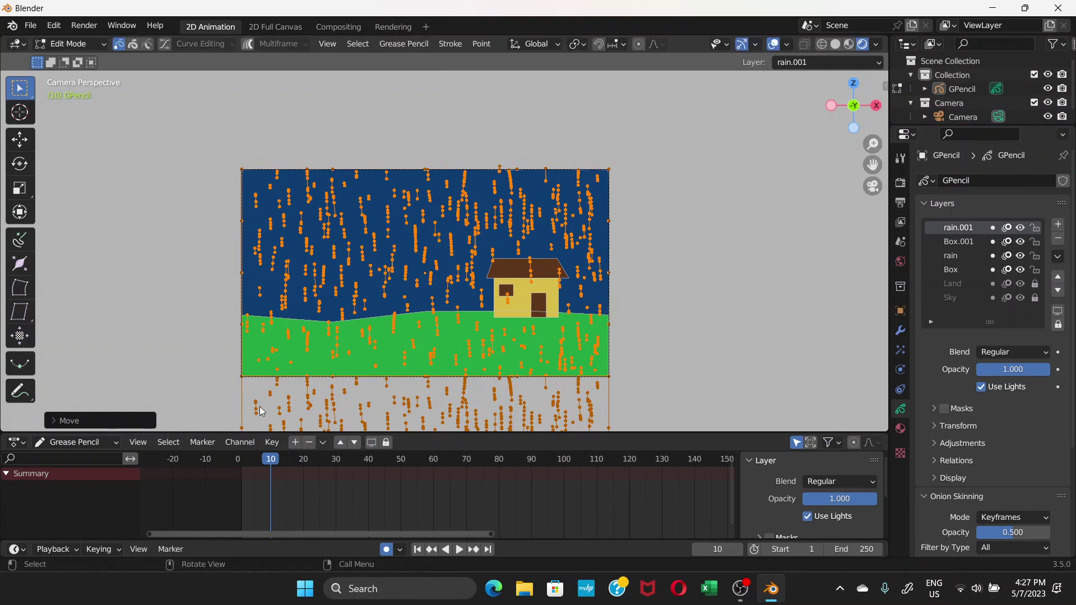
Play and scrub the timeline between frames 1 and 10 to check the rain's start and end positions
scroll(261, 411, "up", 1)
scroll(258, 461, "down", 2)
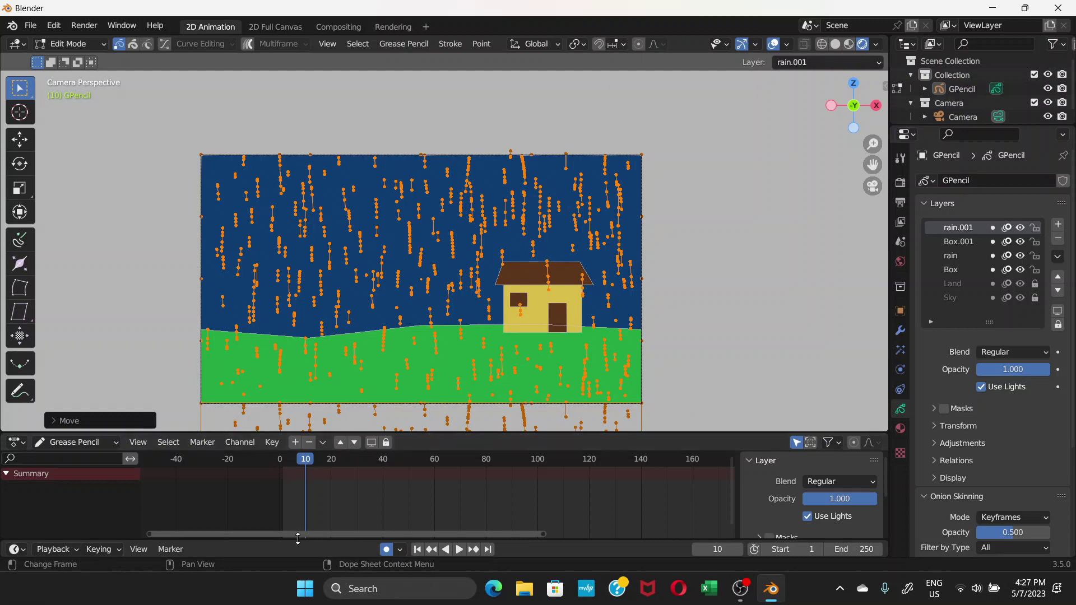
left_click_drag(300, 541, 314, 523)
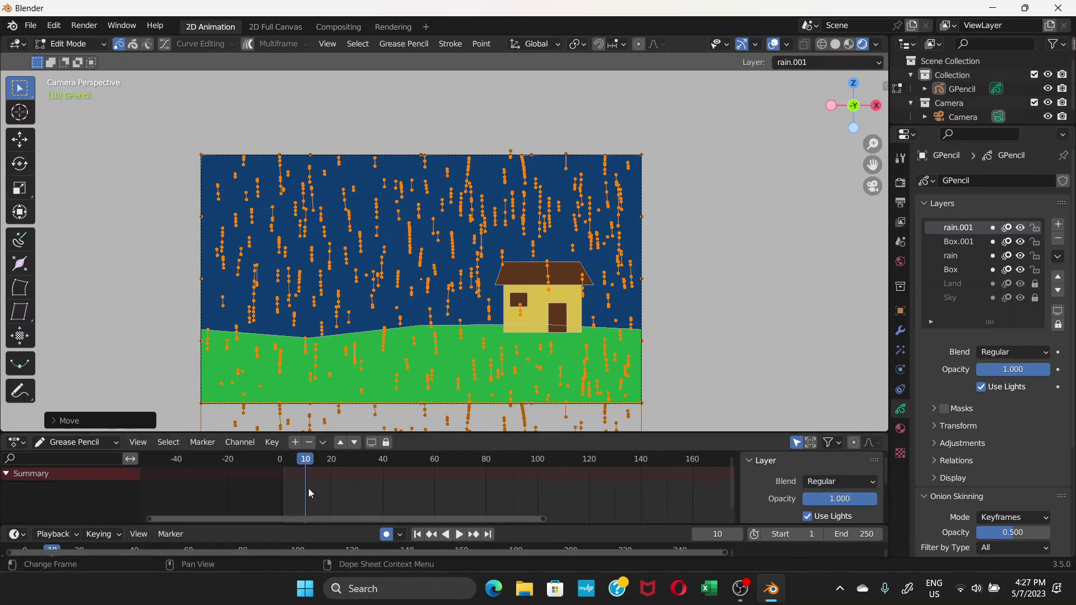
left_click(281, 459)
key("space")
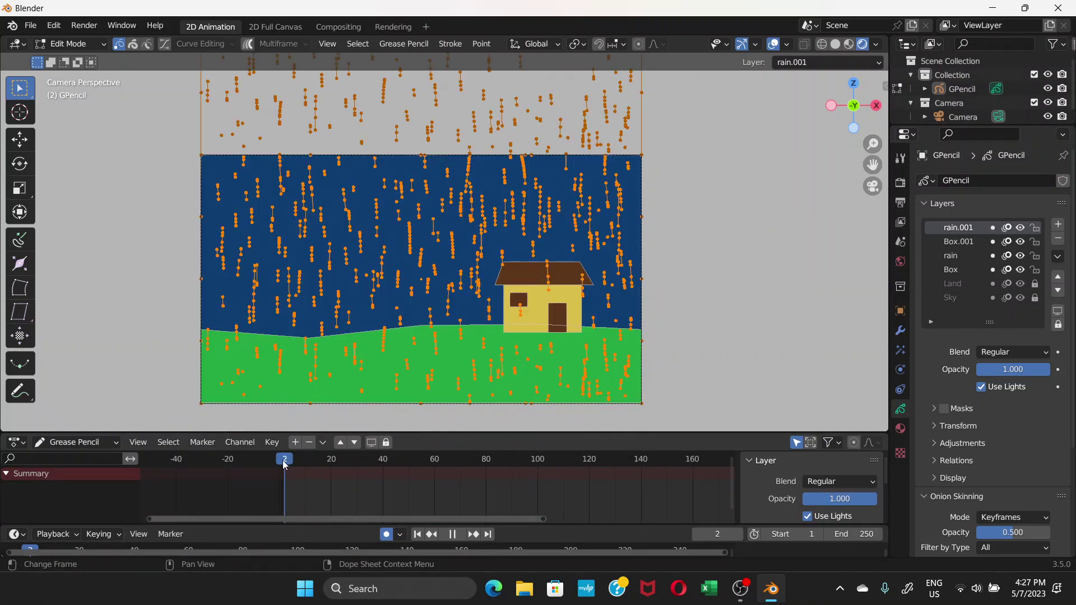
left_click_drag(283, 466, 308, 466)
key("space")
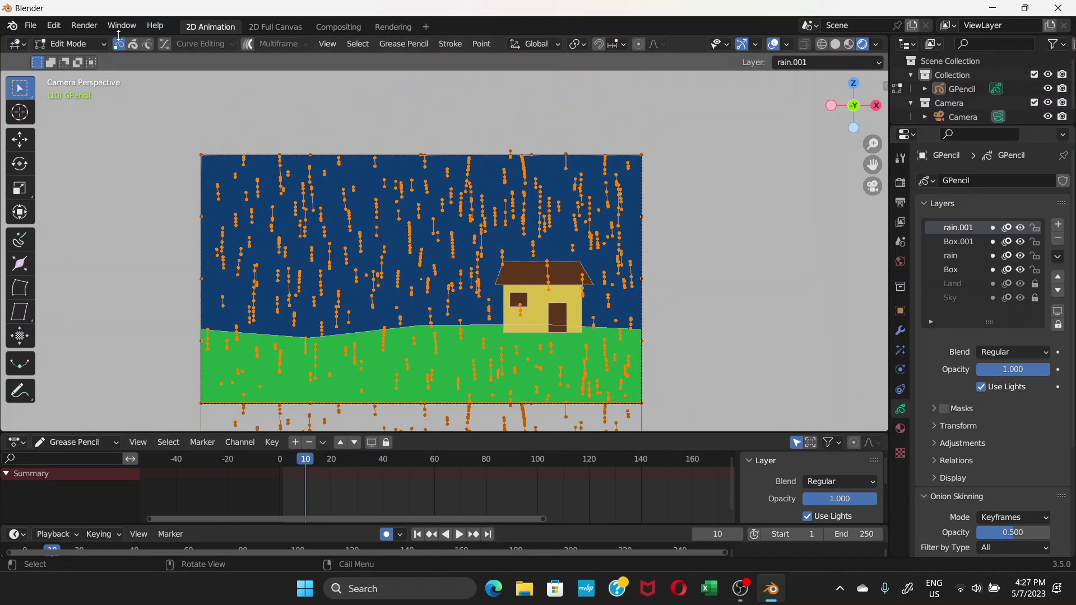
In Draw Mode at frame 5, apply Interpolate Sequence to the rain.001 layer
left_click(100, 45)
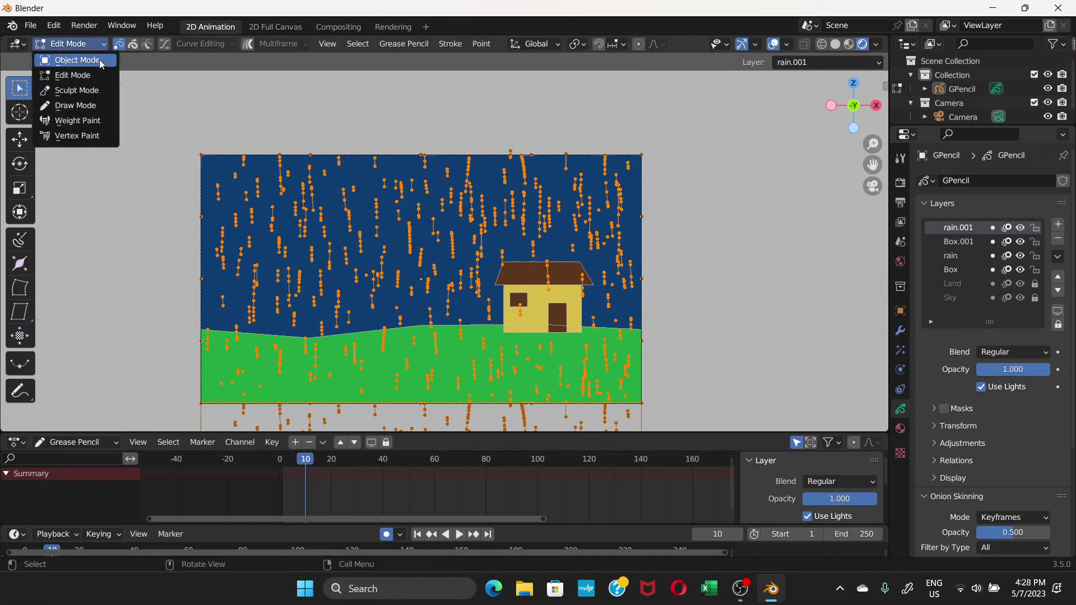
left_click(89, 105)
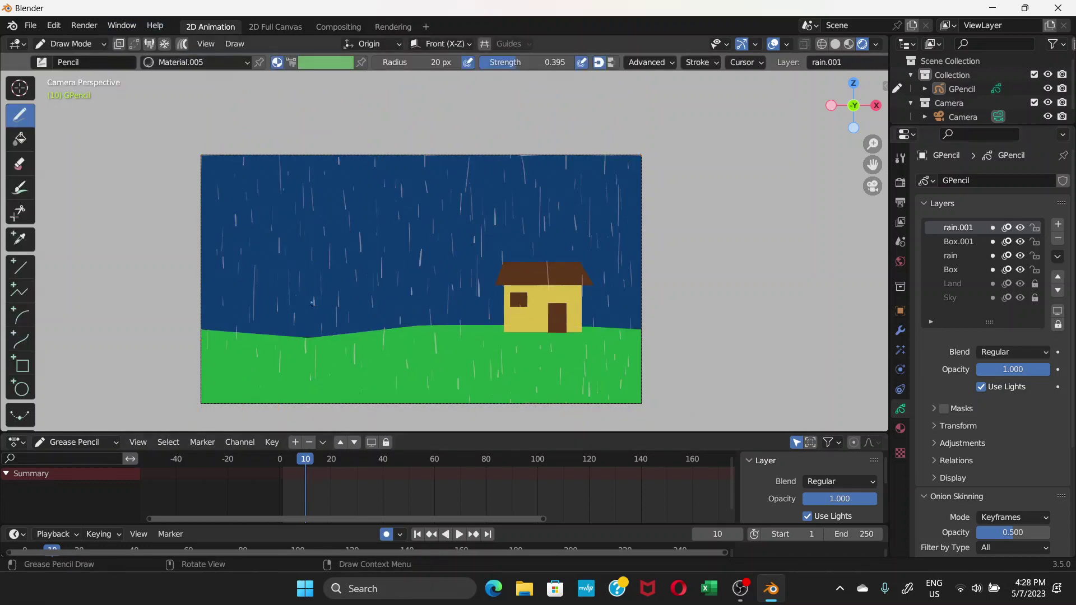
scroll(286, 468, "up", 4)
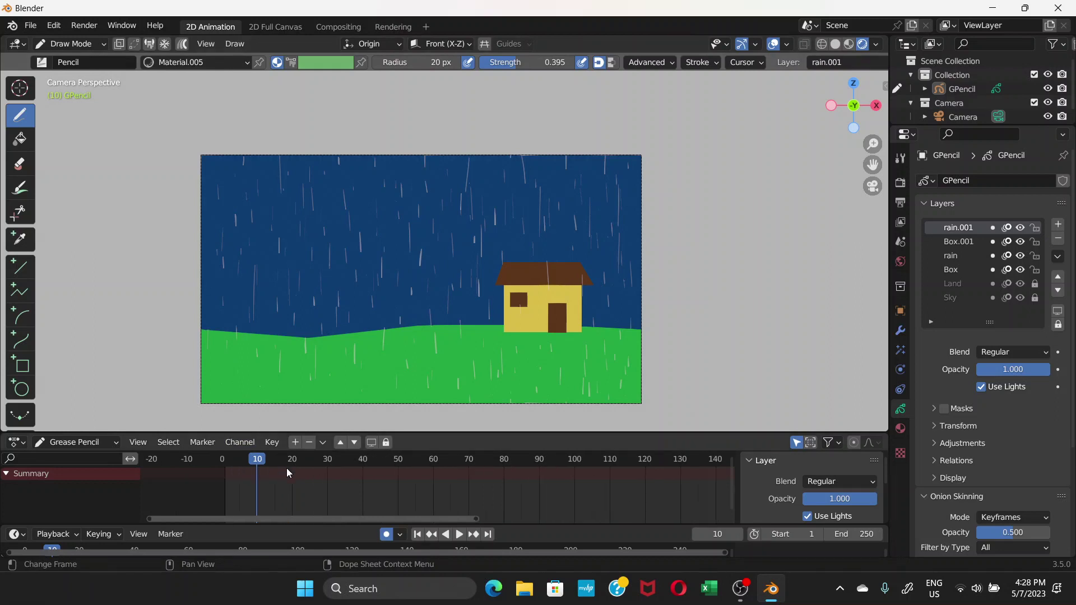
left_click_drag(315, 520, 279, 517)
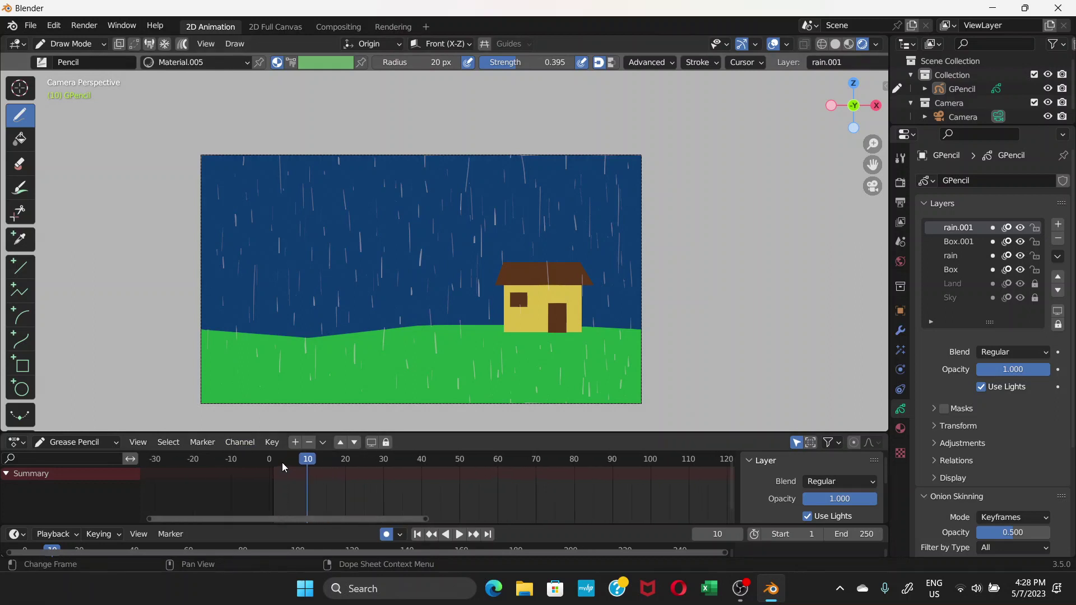
mouse_move(282, 464)
left_mouse_down()
mouse_move(305, 463)
mouse_move(274, 470)
mouse_move(313, 470)
mouse_move(289, 468)
left_mouse_up()
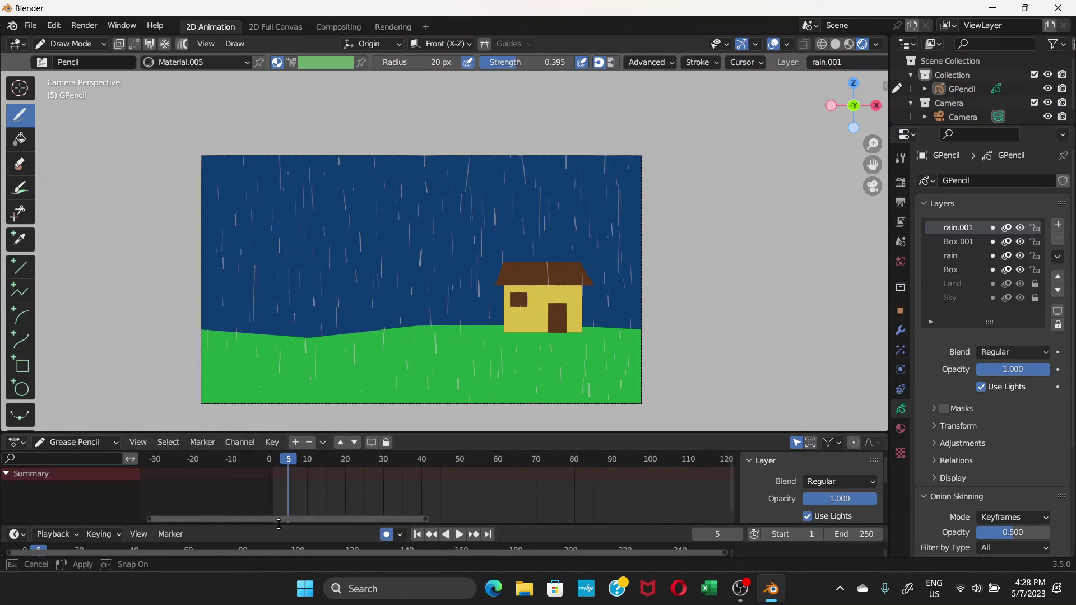
mouse_move(285, 523)
left_mouse_down()
mouse_move(286, 477)
mouse_move(287, 520)
left_mouse_up()
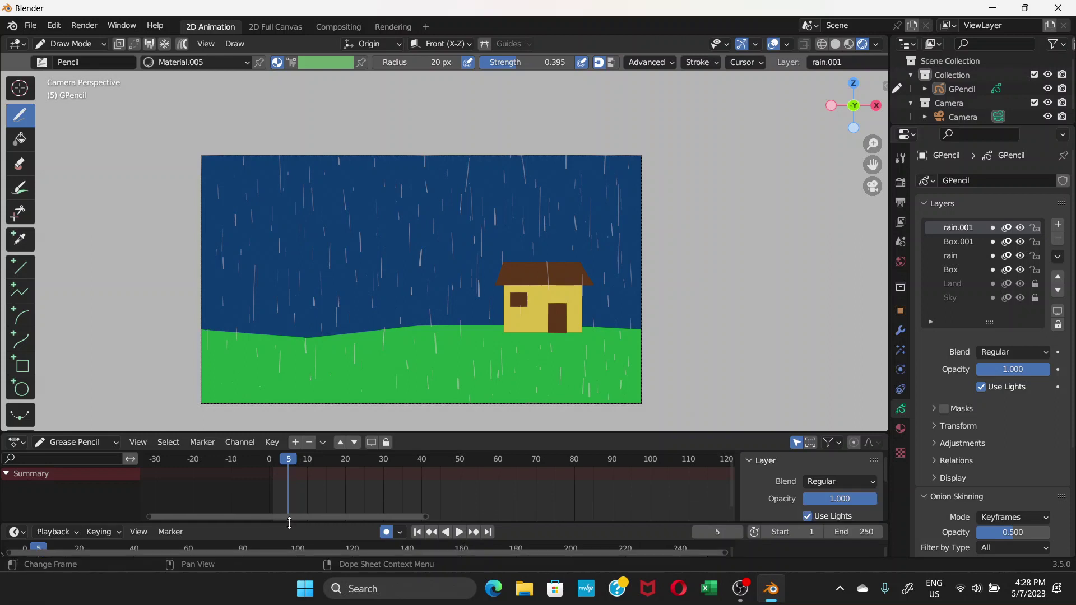
left_click(235, 45)
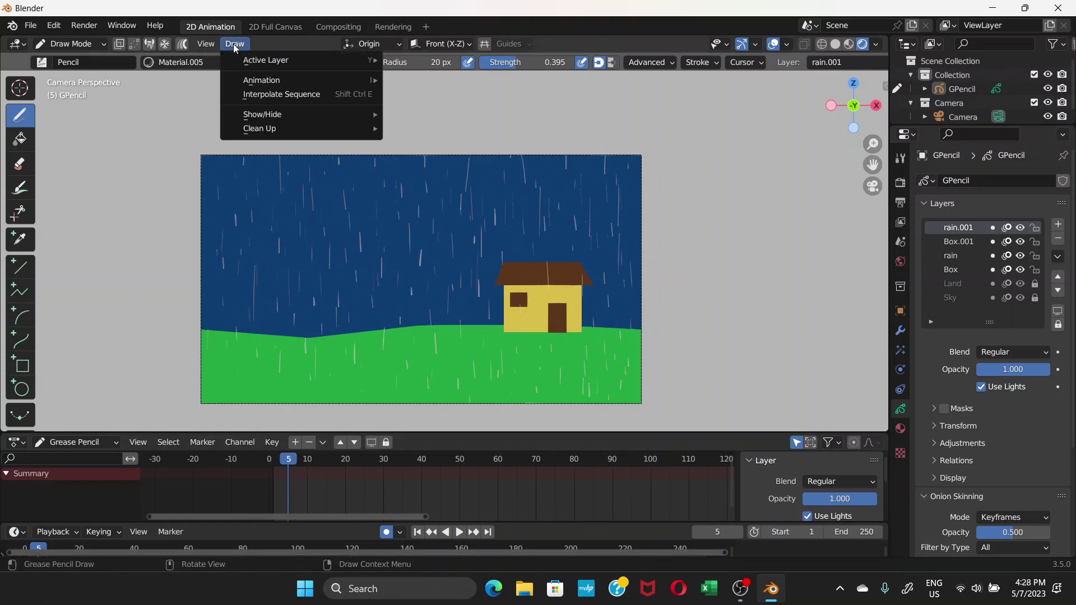
left_click(267, 96)
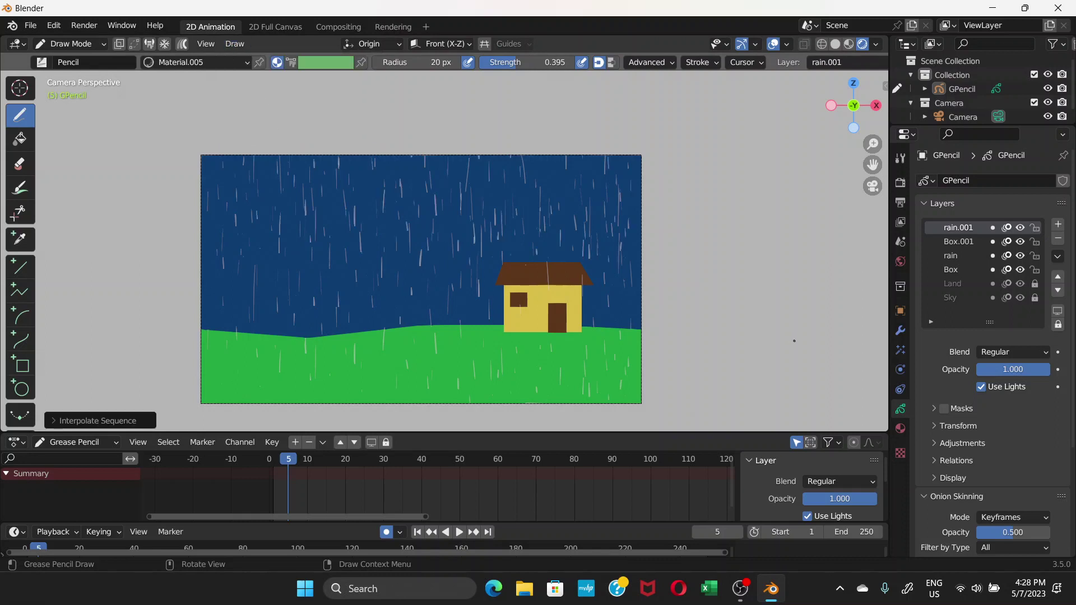
Make the original rain layer active and apply Interpolate Sequence to it as well
left_click(962, 257)
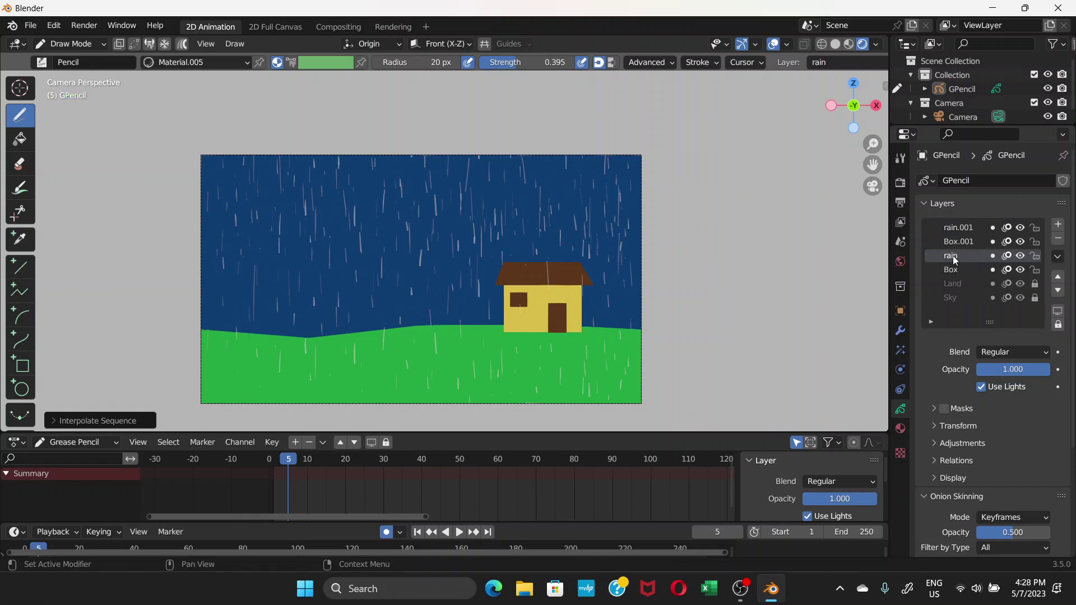
left_click(234, 47)
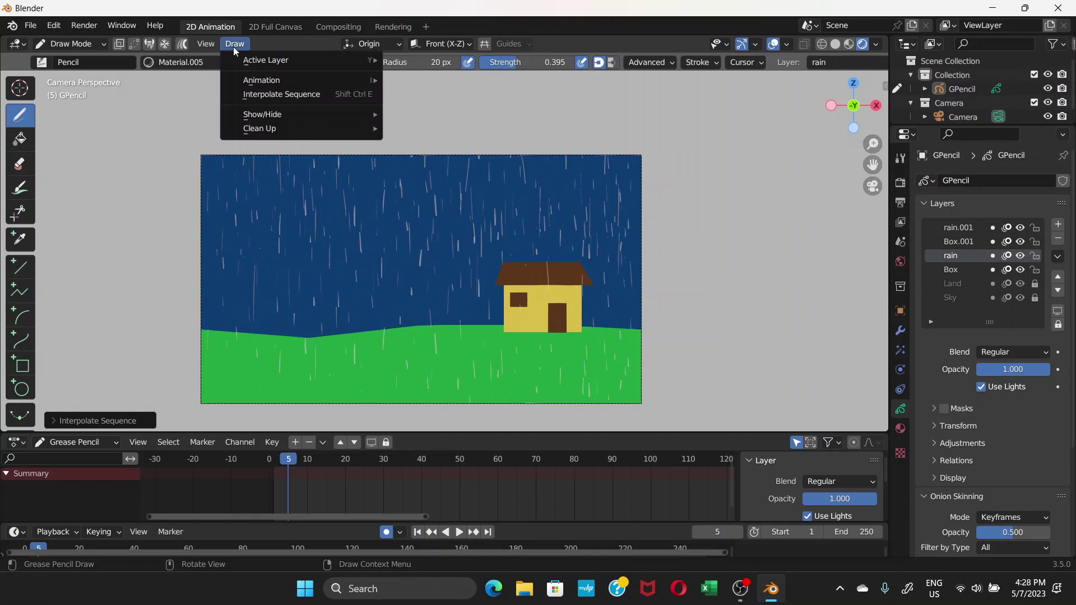
left_click(257, 94)
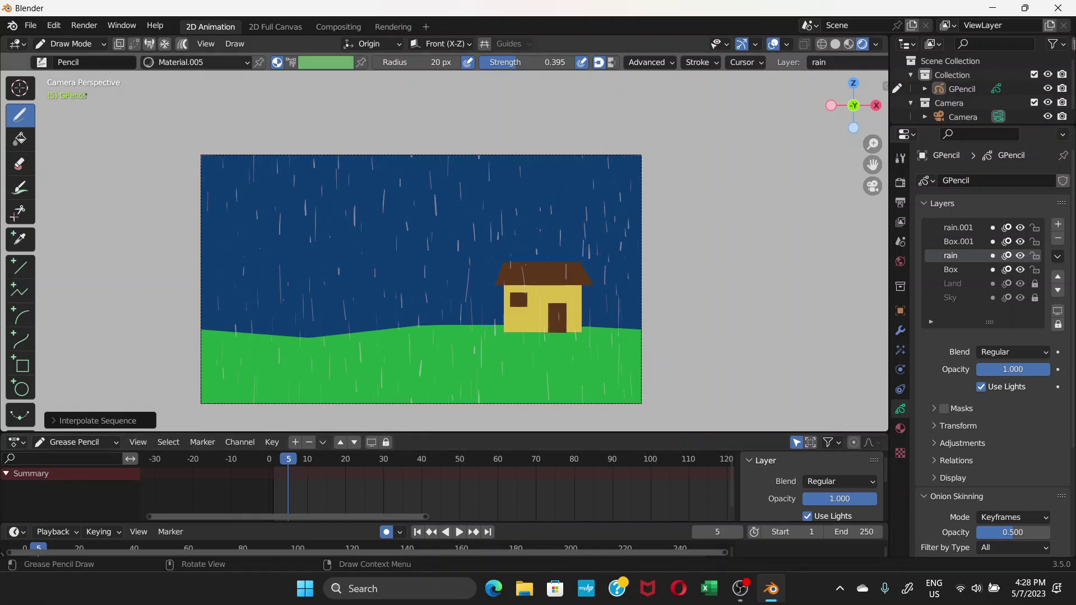
Switch to Object Mode and preview the interpolated rain by scrubbing from frame 1 to frame 10
left_click(100, 44)
left_click(50, 60)
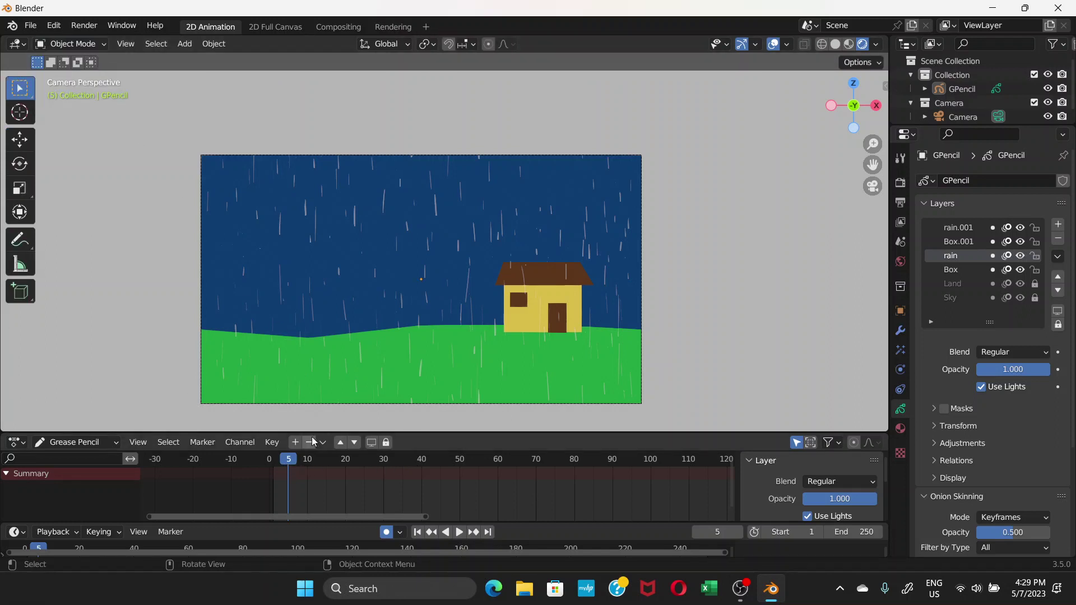
left_click(282, 462)
key("space")
left_click_drag(282, 465, 307, 473)
key("space")
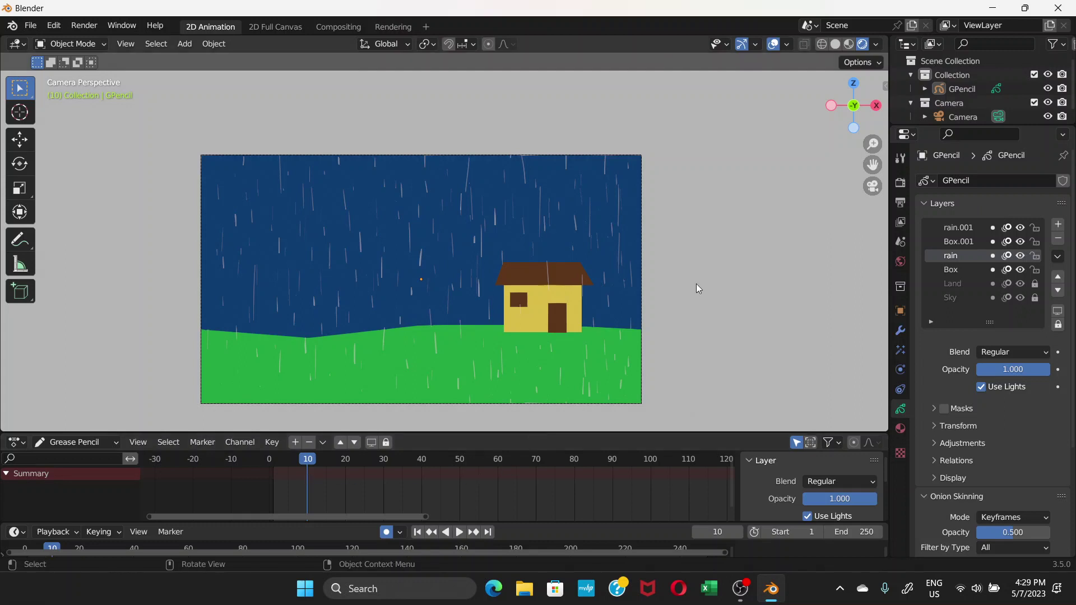
Select the GPencil object and enlarge the timeline area to inspect the keyframes of its layers
left_click(957, 90)
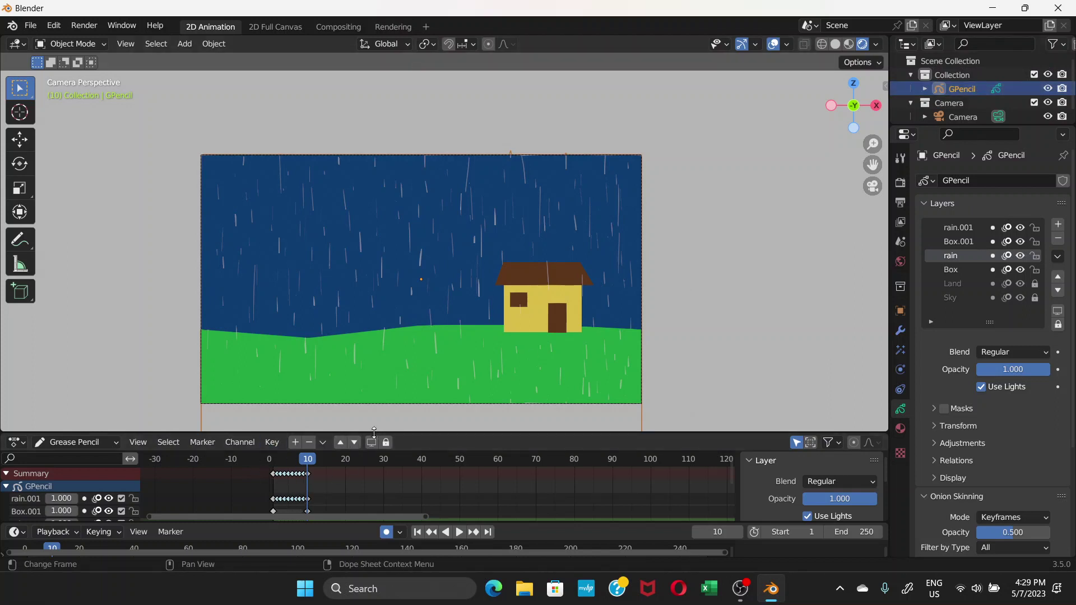
left_click_drag(374, 433, 359, 385)
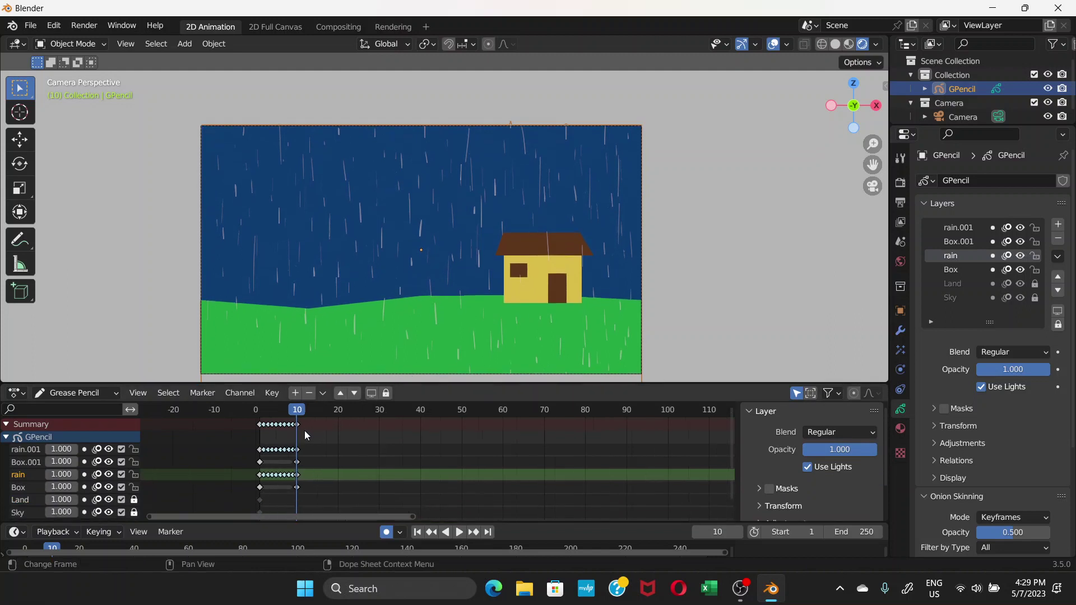
scroll(304, 431, "up", 2)
left_click_drag(325, 519, 269, 517)
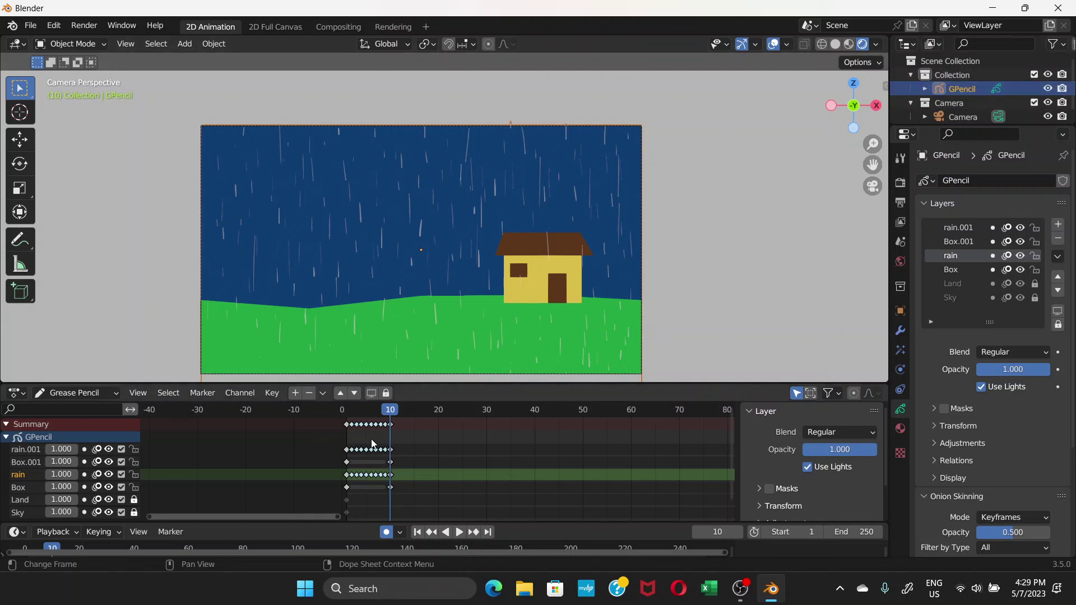
scroll(372, 439, "down", 2)
scroll(373, 438, "up", 4)
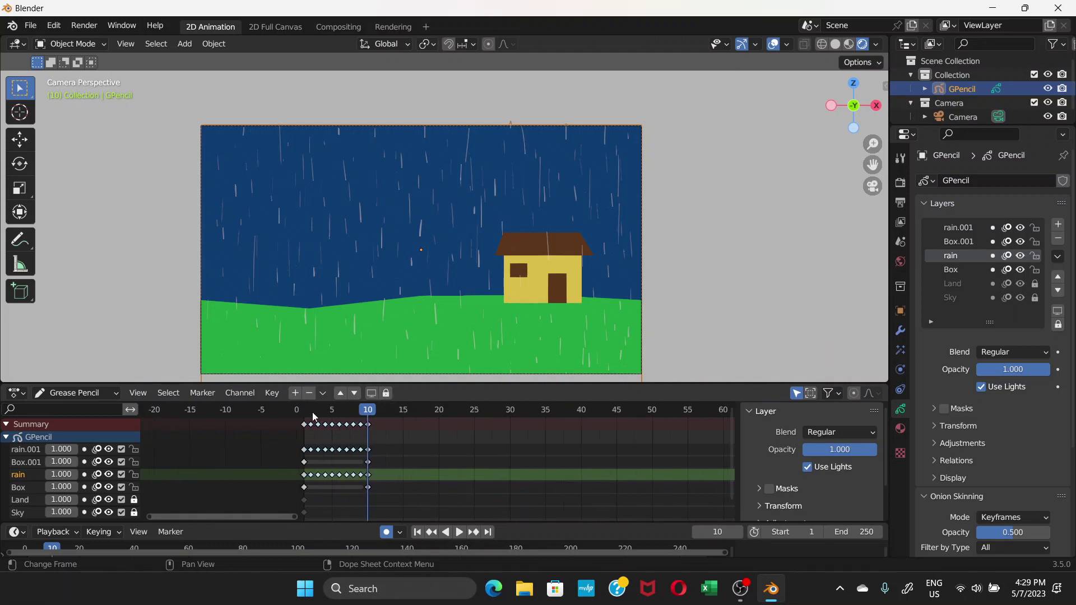
Set the current frame to 6 and switch the GPencil object to Draw Mode
left_click(339, 409)
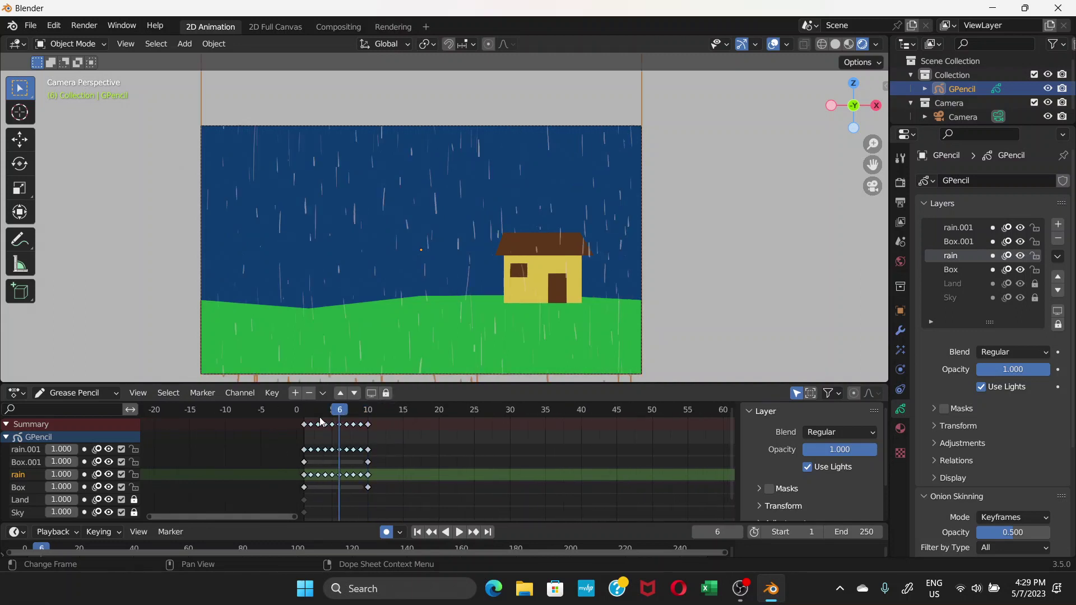
left_click(87, 45)
left_click(66, 106)
left_click(233, 43)
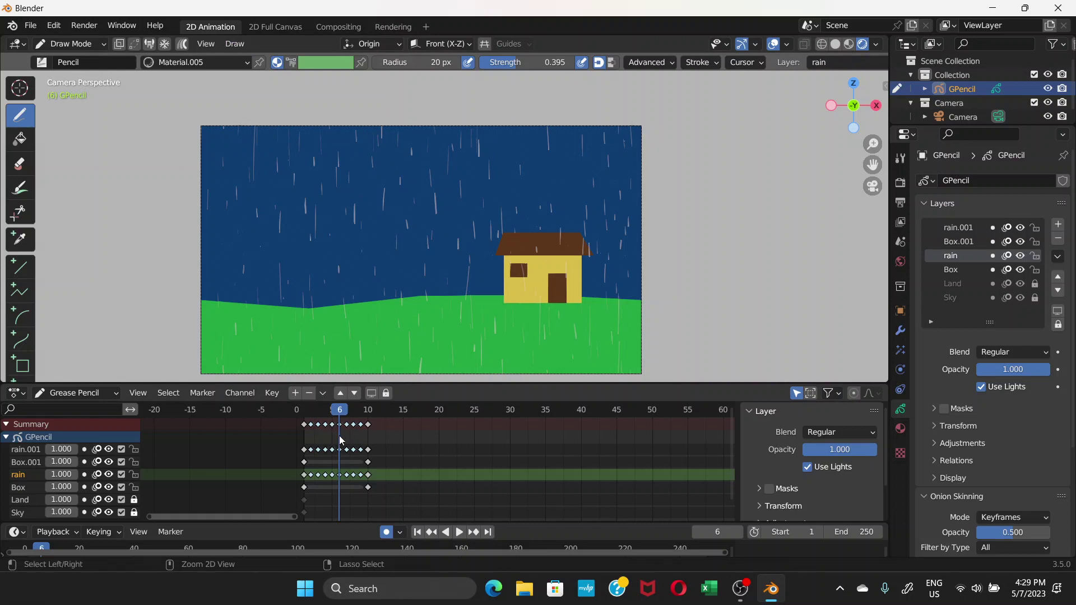
Undo the Draw Mode switch, the recent frame changes and the GPencil selection, going back to frame 5
key("ctrl+Tab")
scroll(357, 444, "down", 4, "alt")
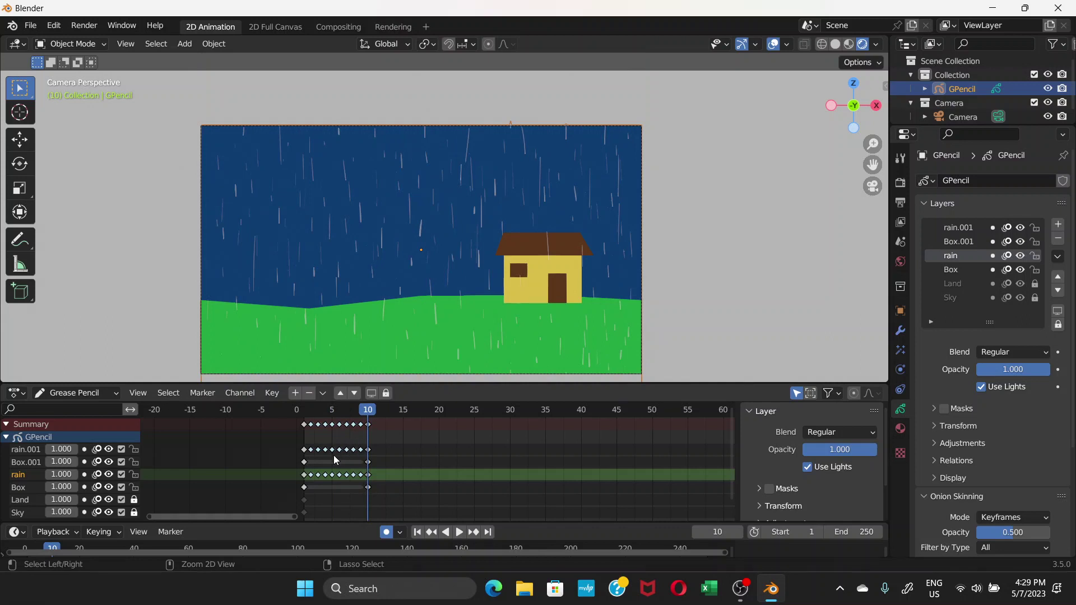
left_click(334, 455, "ctrl")
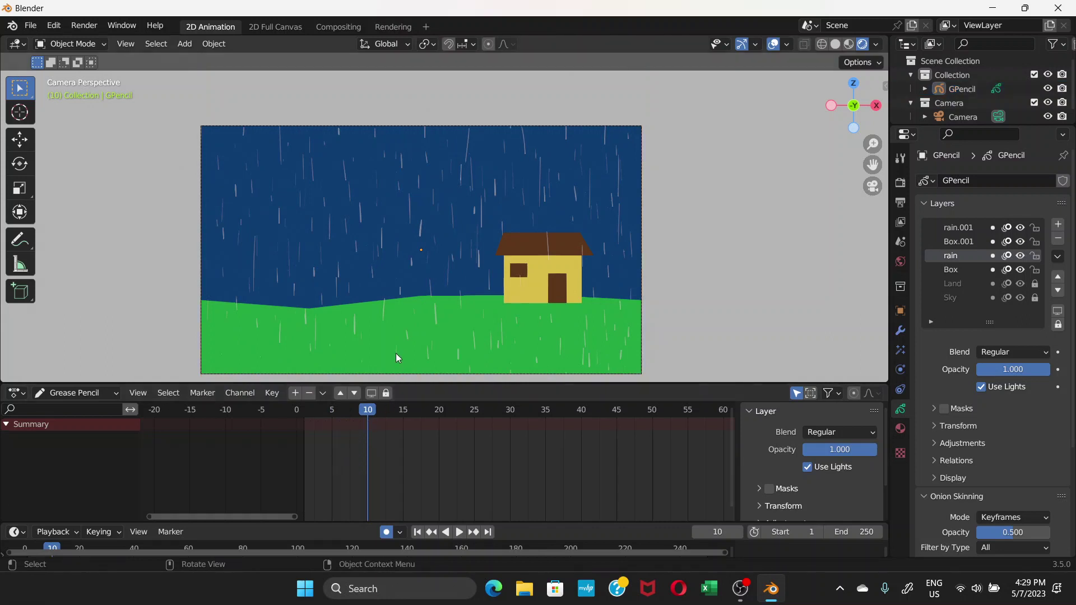
scroll(396, 353, "up", 5, "alt")
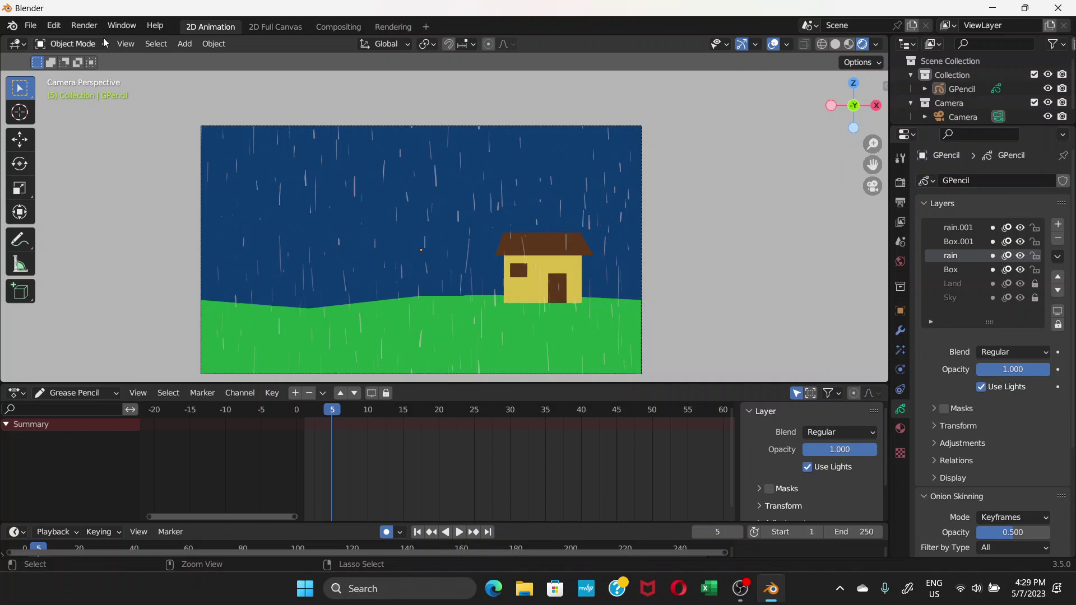
Undo back to Draw Mode with the rain.001 layer active, removing the interpolated frames from both rain layers
left_click(964, 90)
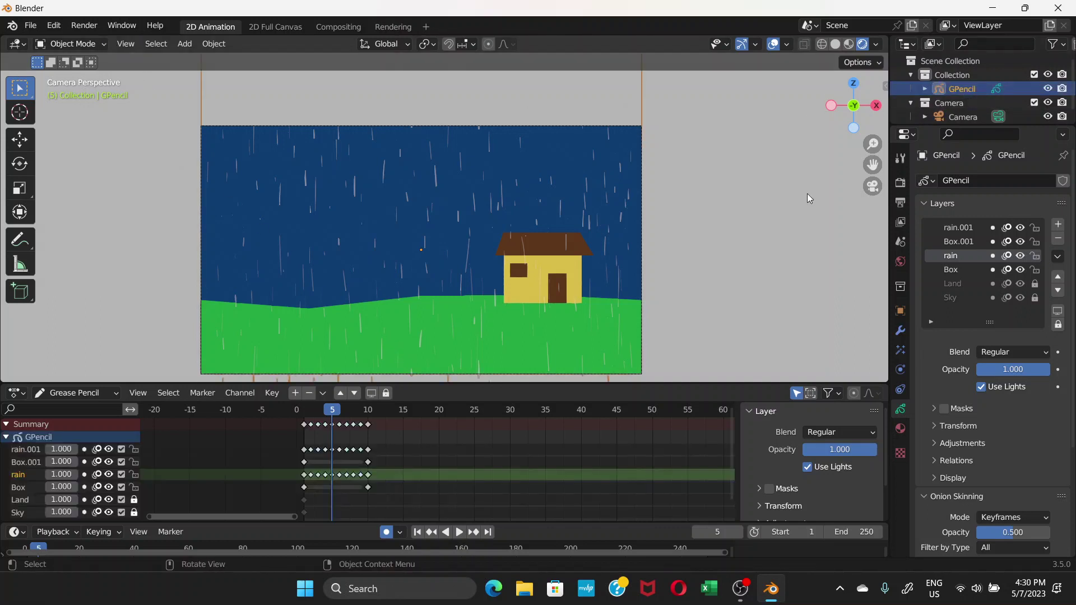
key("ctrl+Tab")
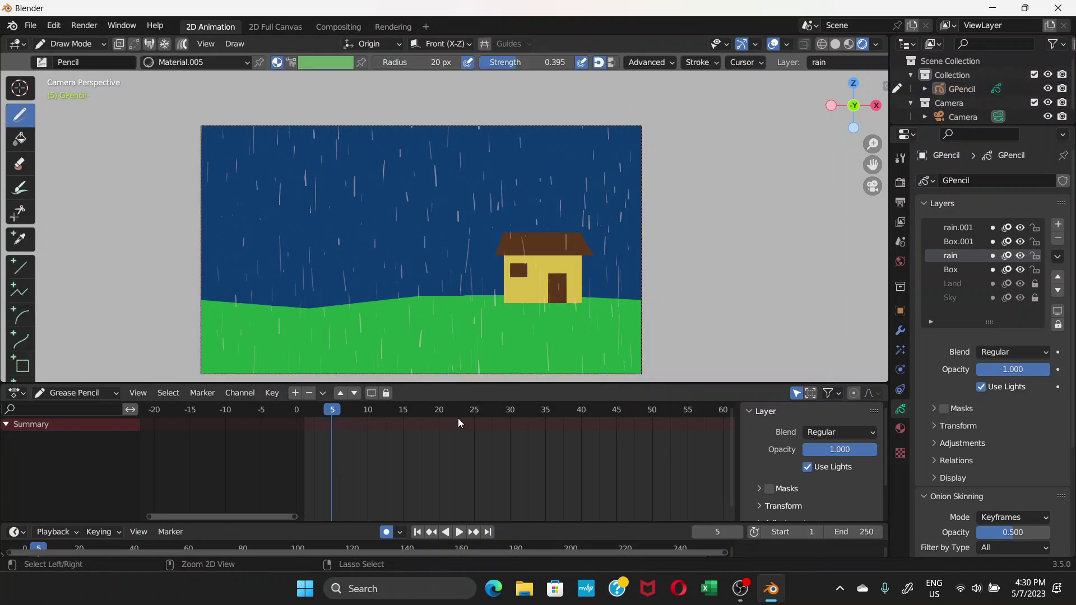
key("Page_Up")
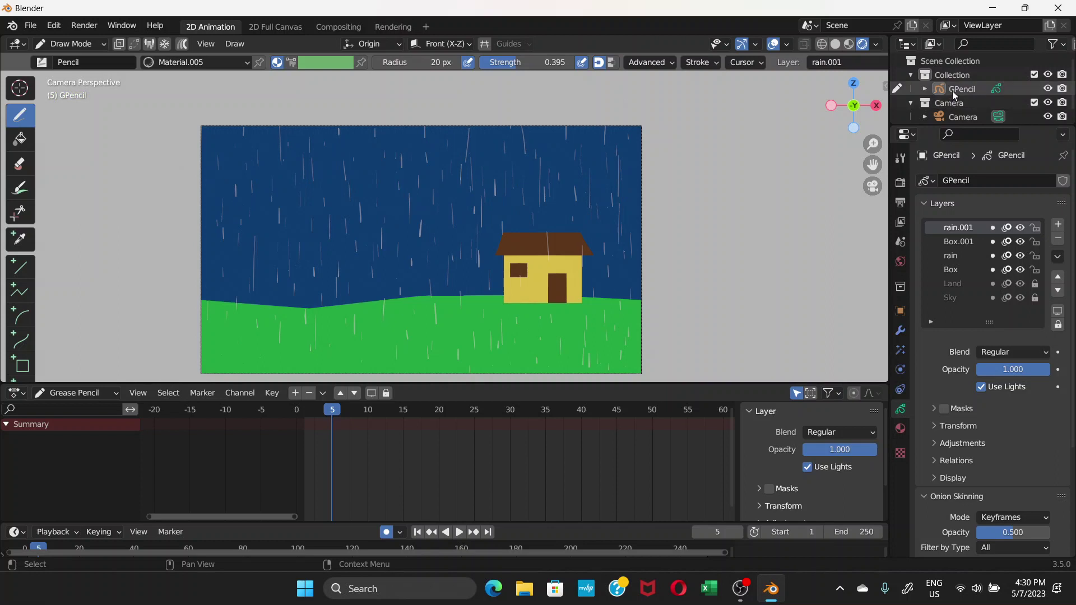
At frame 6, run Interpolate Sequence on the GPencil object's rain.001 layer and on its rain layer
left_click(952, 90)
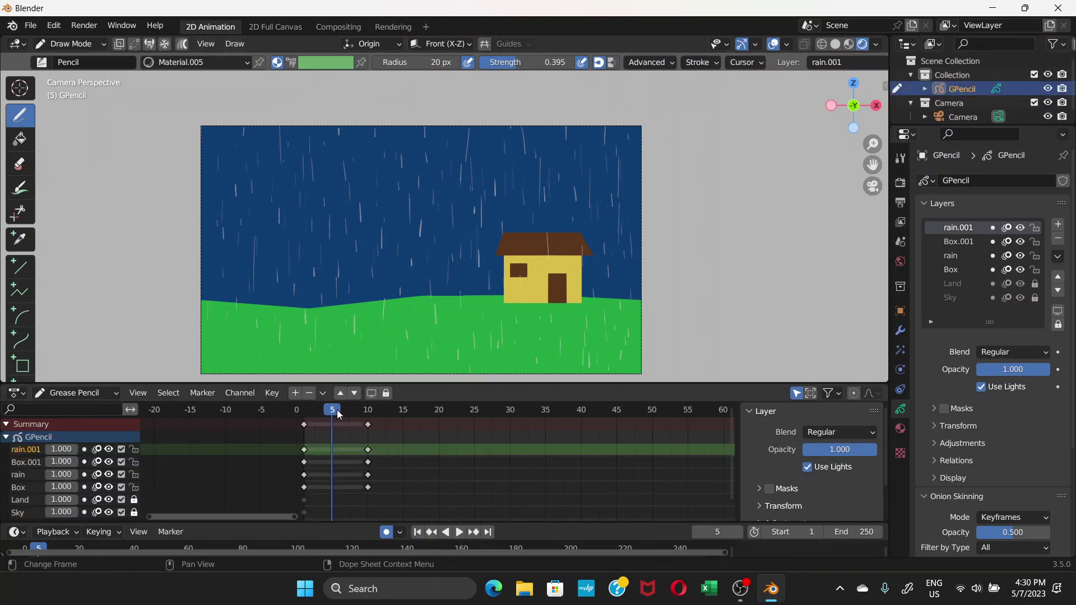
left_click(338, 409)
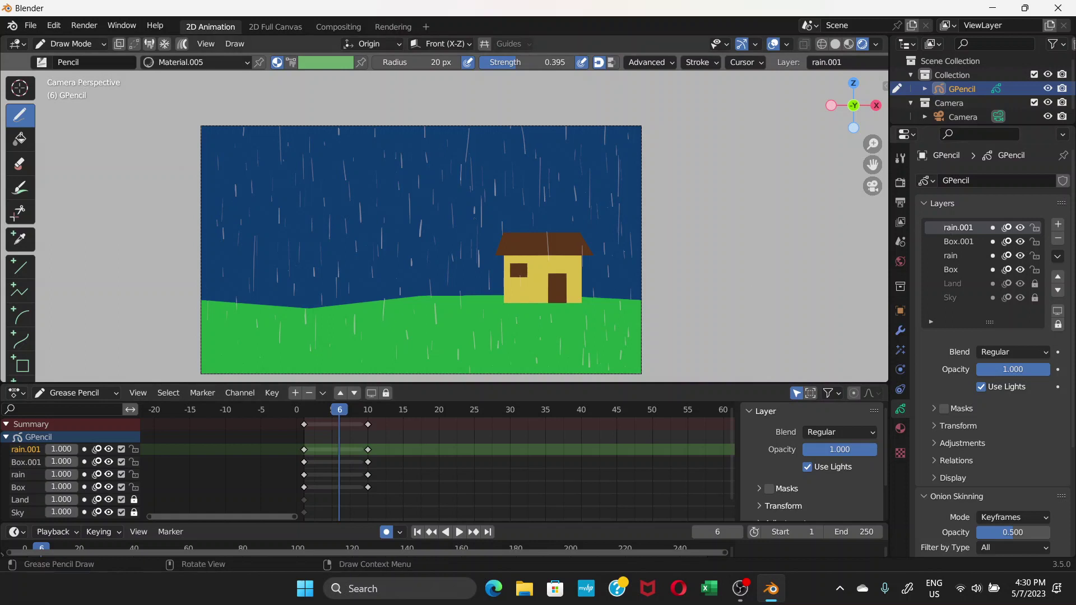
left_click(234, 44)
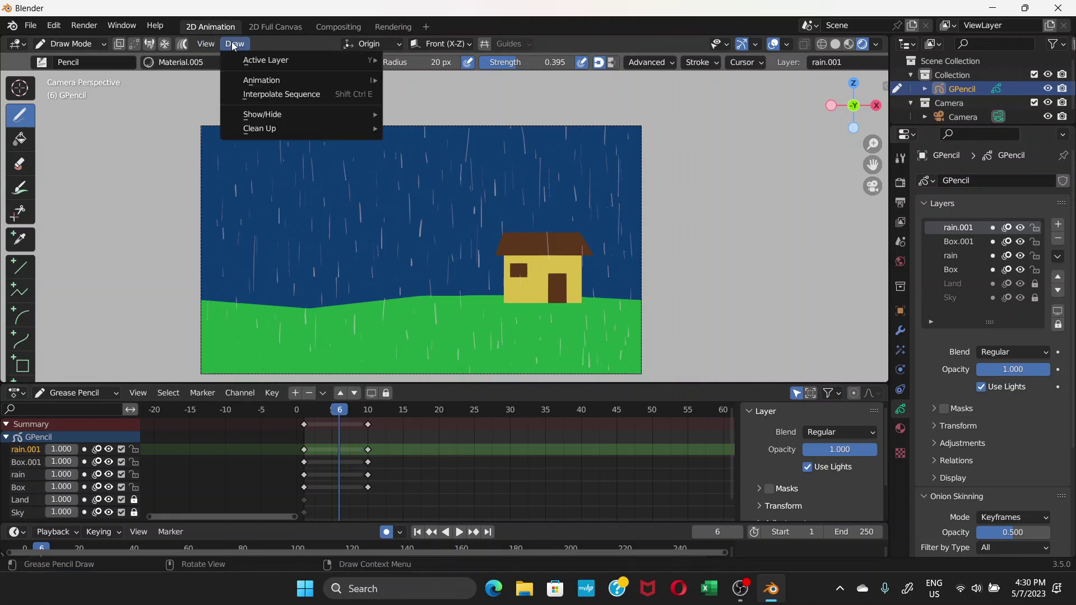
left_click(257, 95)
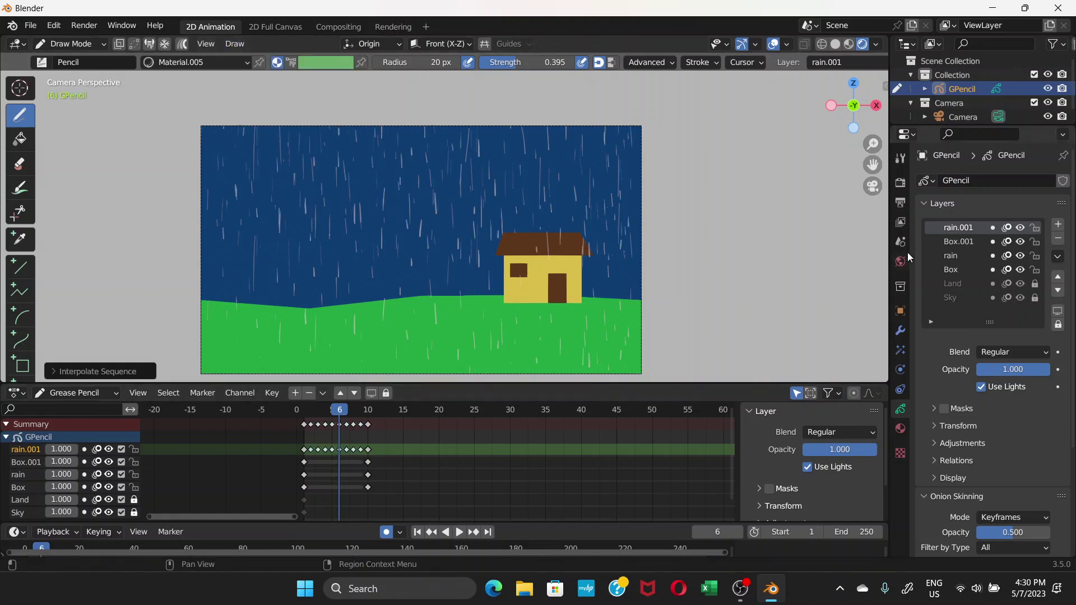
left_click(947, 255)
left_click(252, 43)
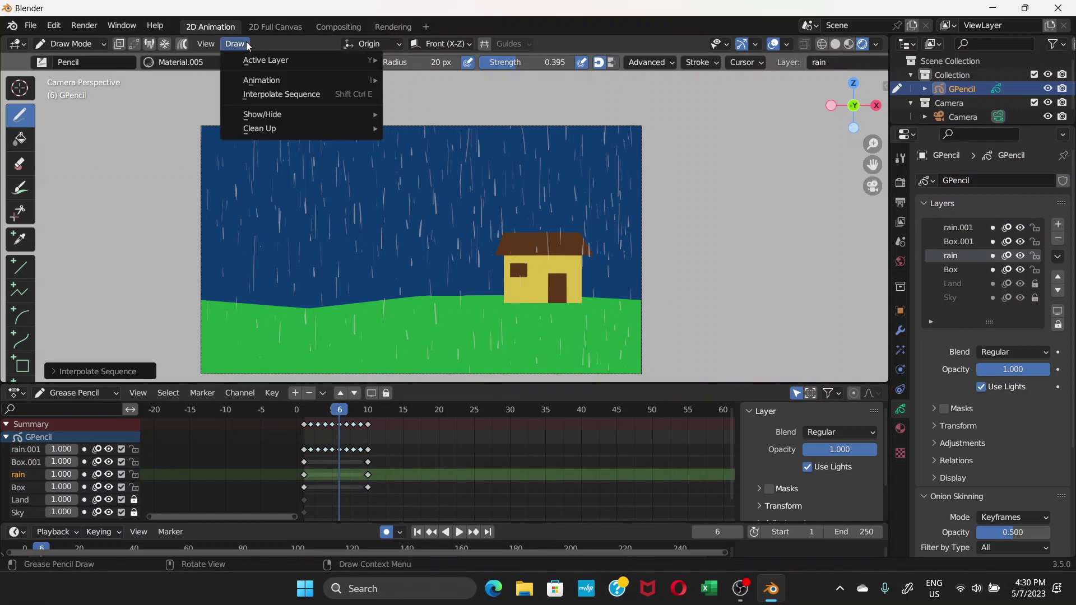
left_click(253, 94)
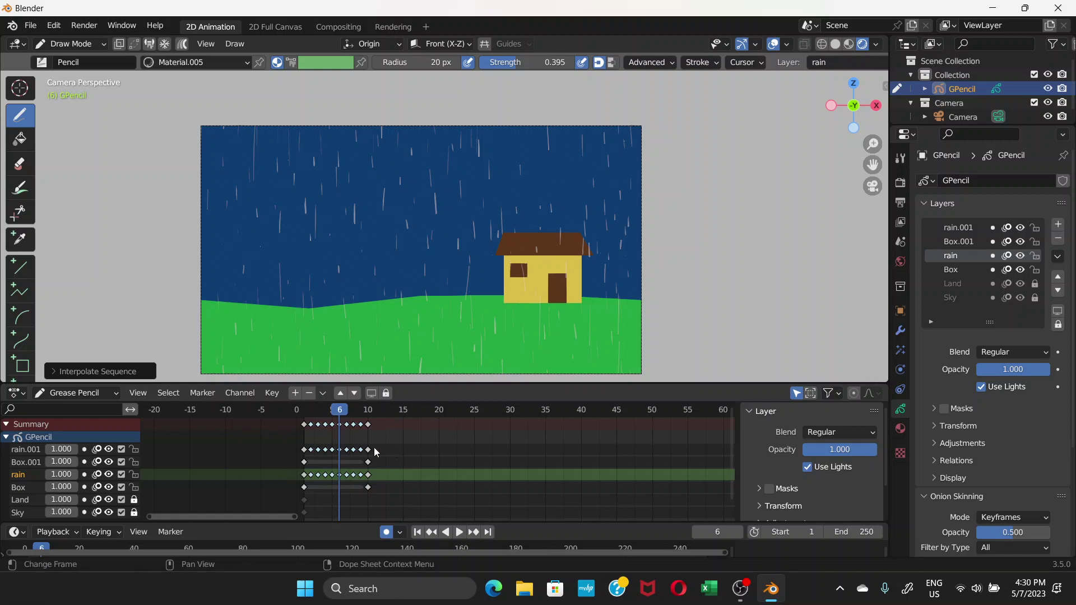
Duplicate all the rain cycle keyframes five times, each copy 10 frames after the previous one, filling the timeline to frame 60
key("a")
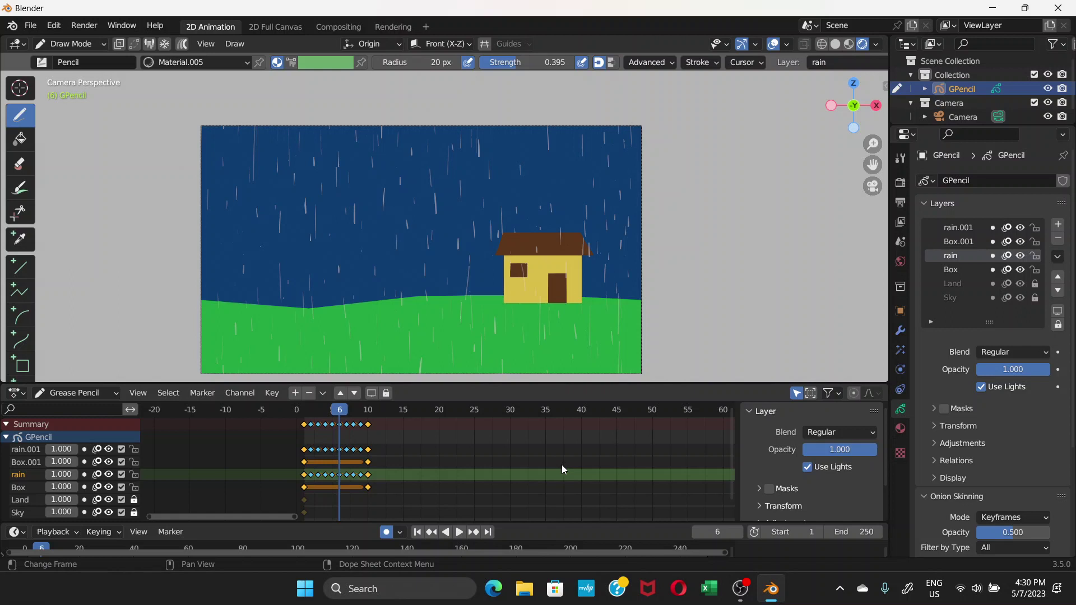
key("shift+d")
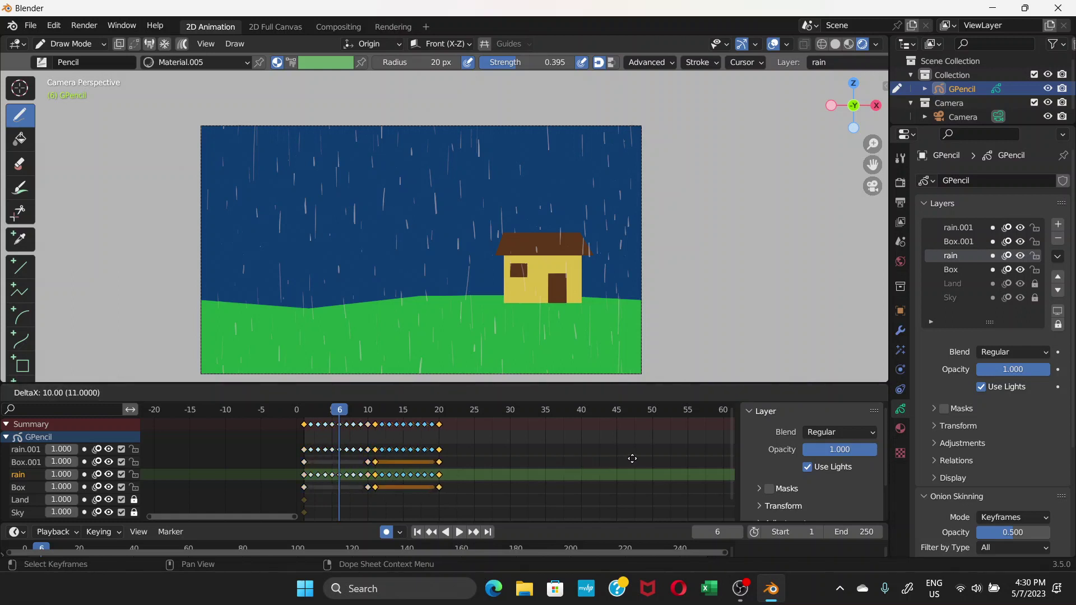
left_click(635, 459)
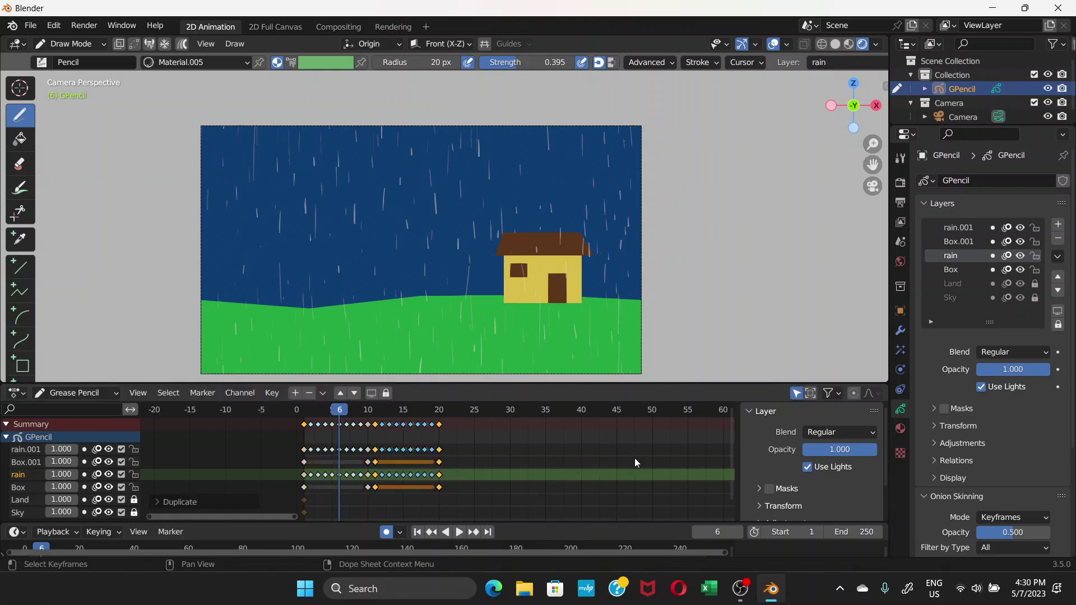
key("shift+d")
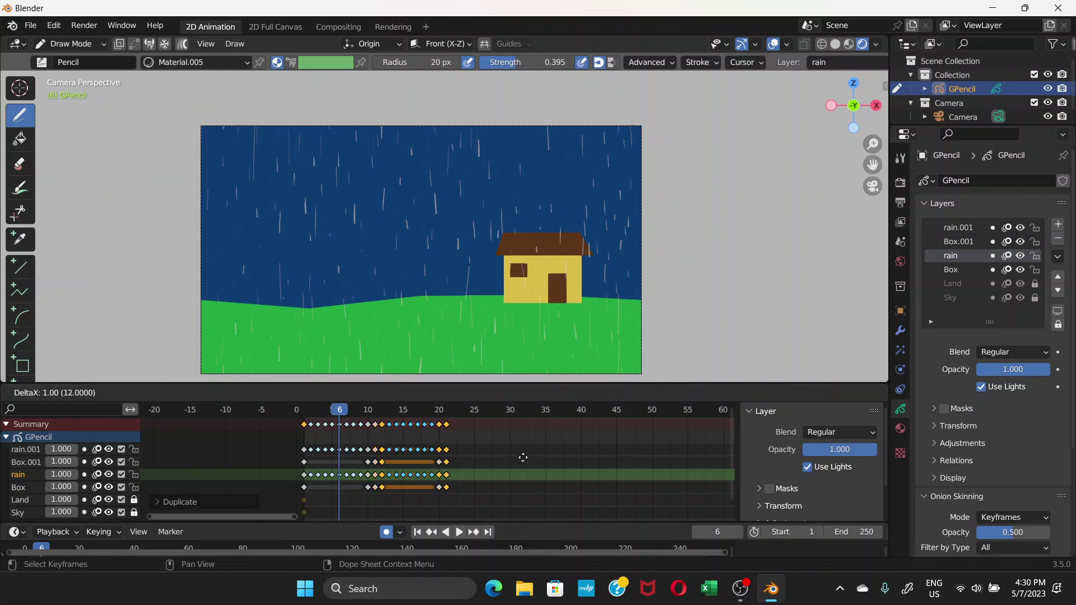
left_click(588, 460)
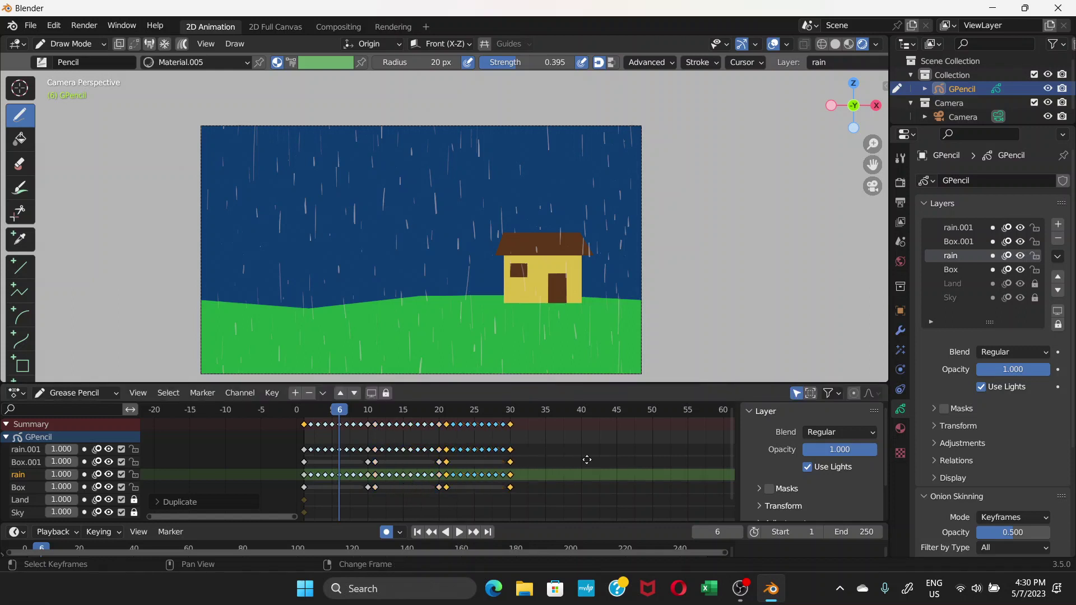
key("shift+d")
left_click(656, 459)
key("shift+d")
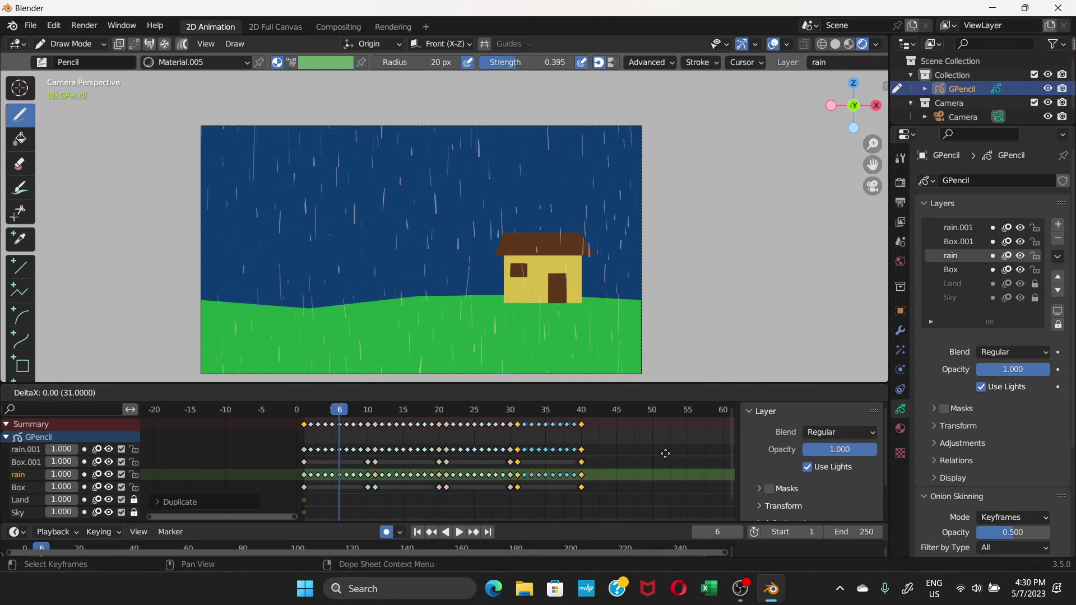
left_click(727, 452)
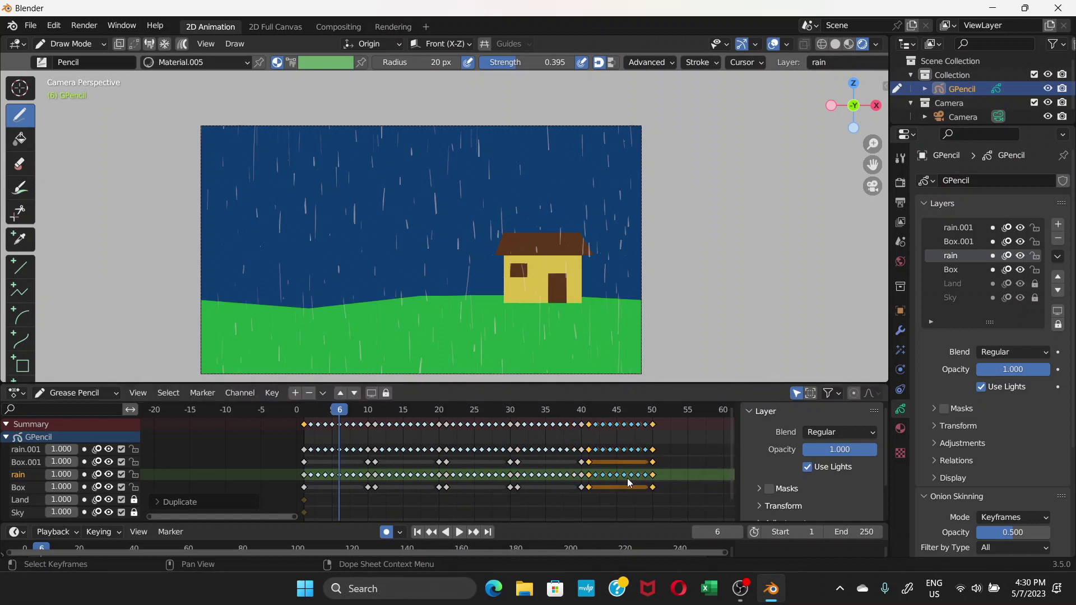
key("shift+d")
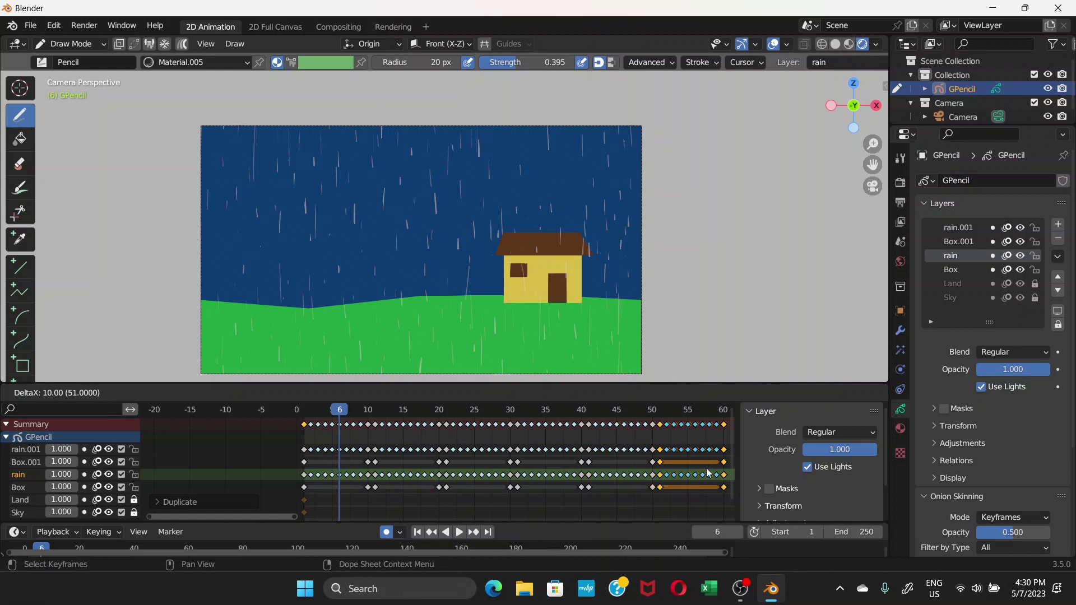
left_click(708, 474)
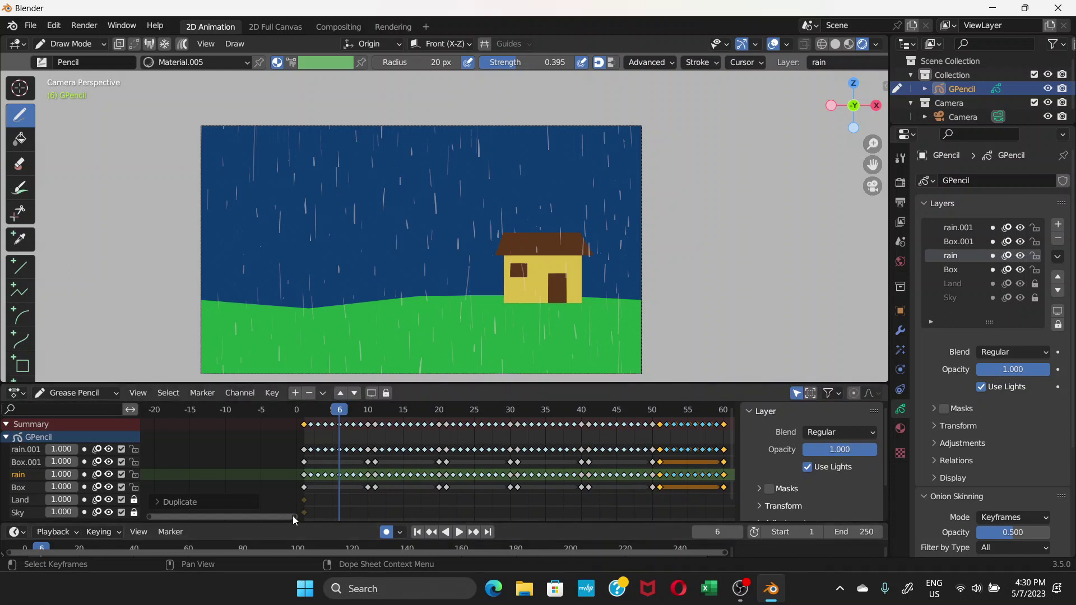
Duplicate the selected ten-frame keyframe block three more times in 10-frame offsets, extending the rain from frame 61 to 90
left_click_drag(292, 515, 367, 521)
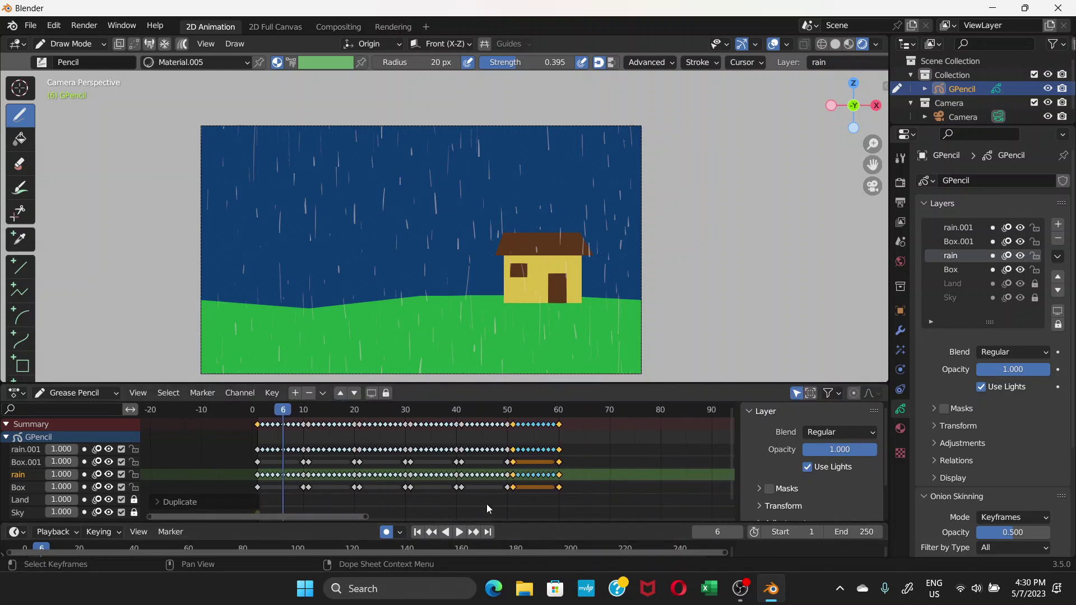
key("shift+d")
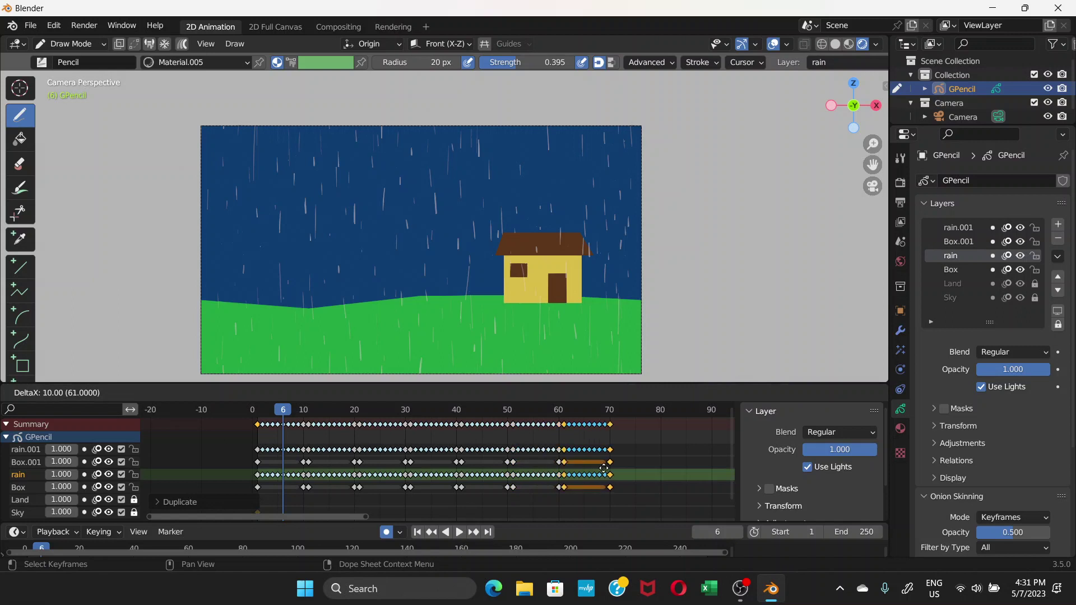
left_click(604, 468)
key("shift+d")
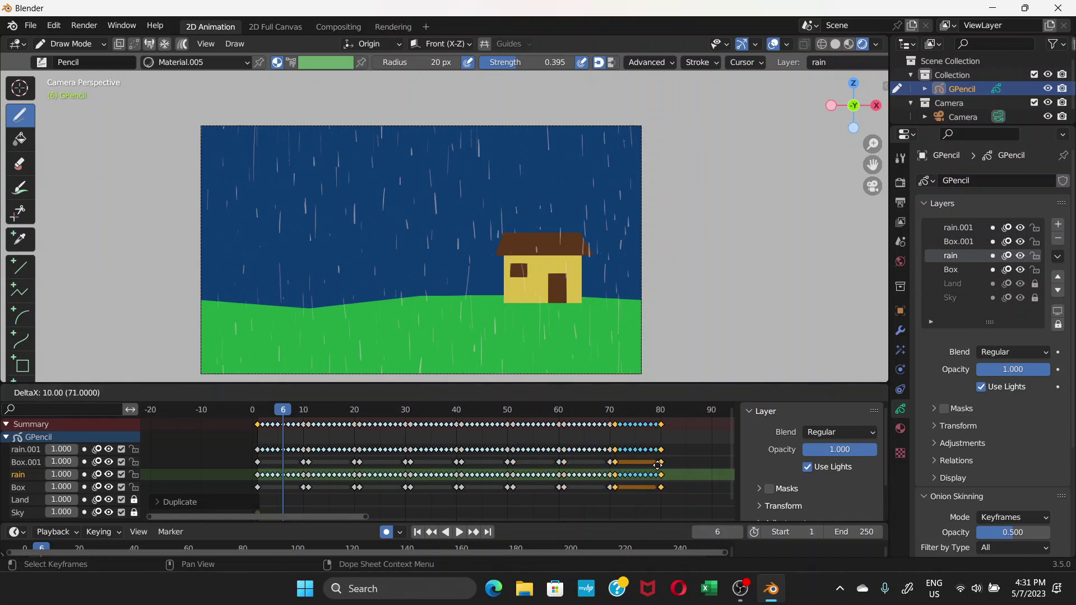
left_click(659, 465)
key("shift+d")
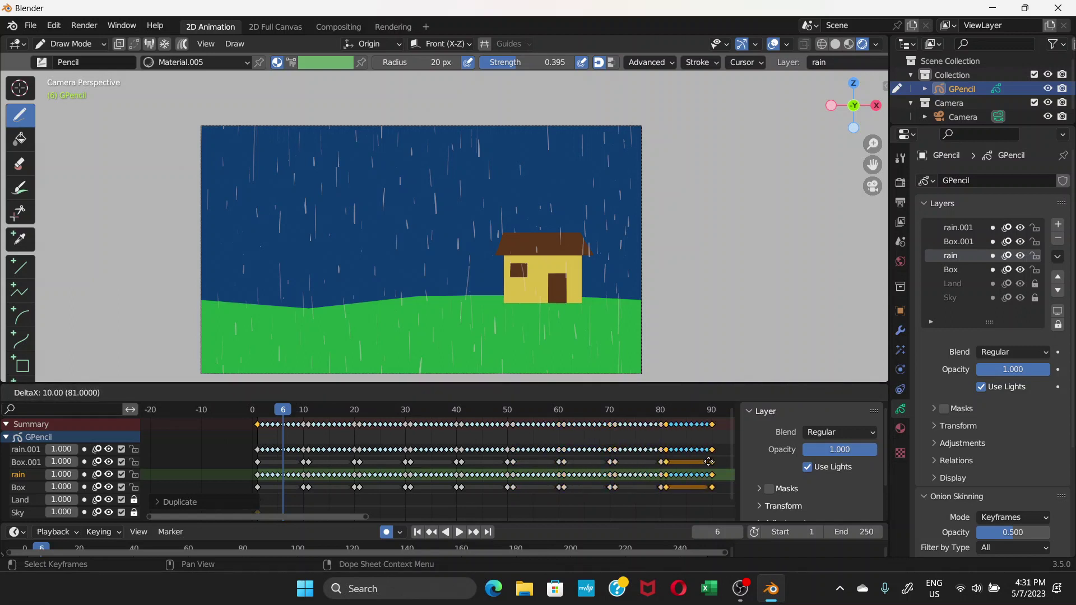
left_click(707, 461)
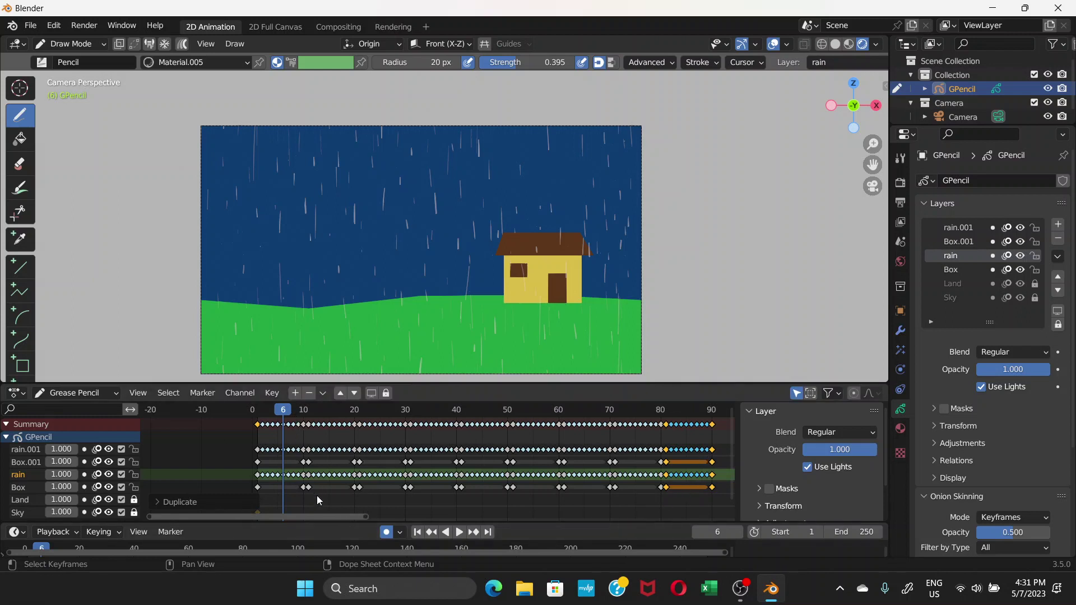
Set the scene's end frame to 90 and play the looping rain animation to check it
left_click_drag(365, 516, 426, 520)
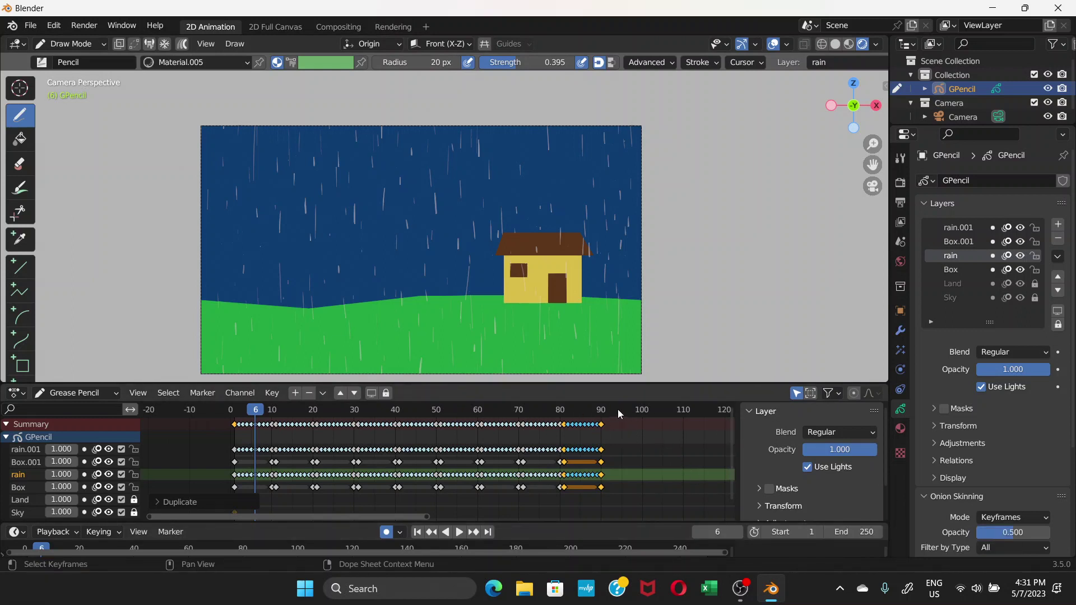
left_click_drag(618, 409, 543, 417)
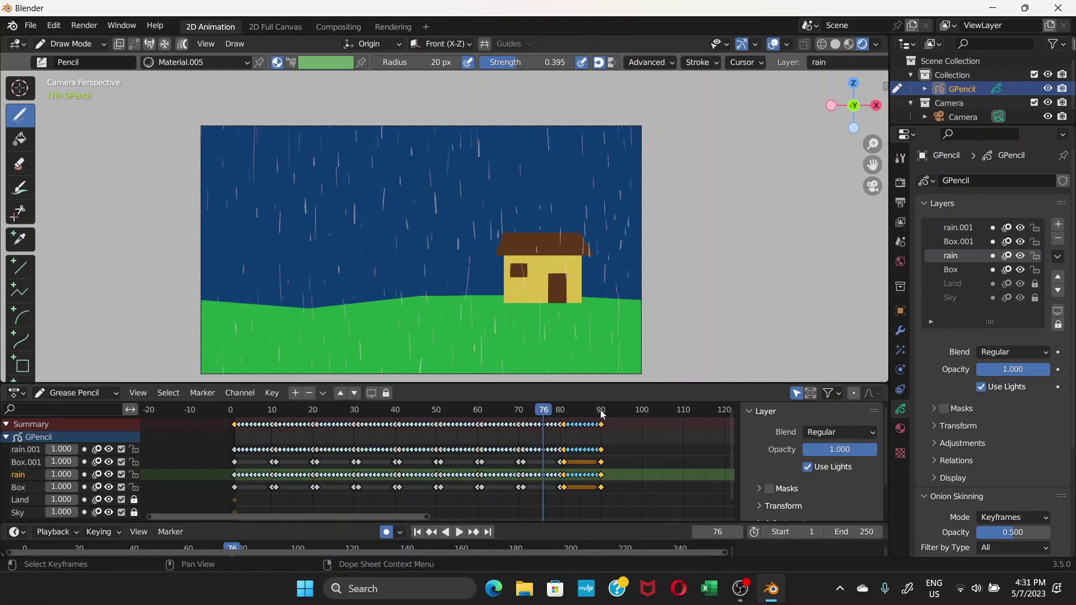
left_click(861, 531)
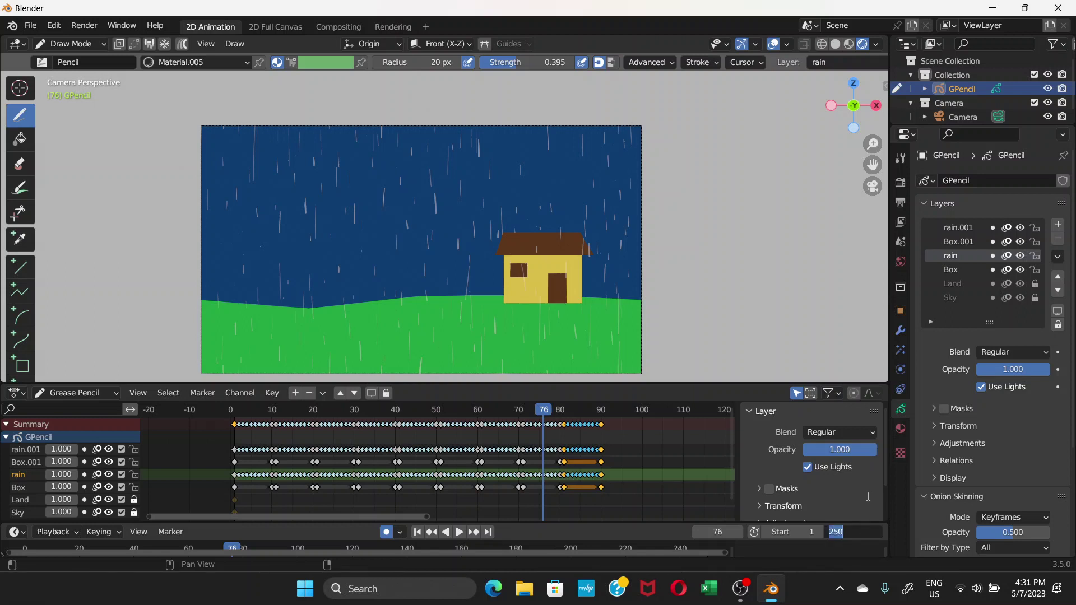
type("90")
key("Return")
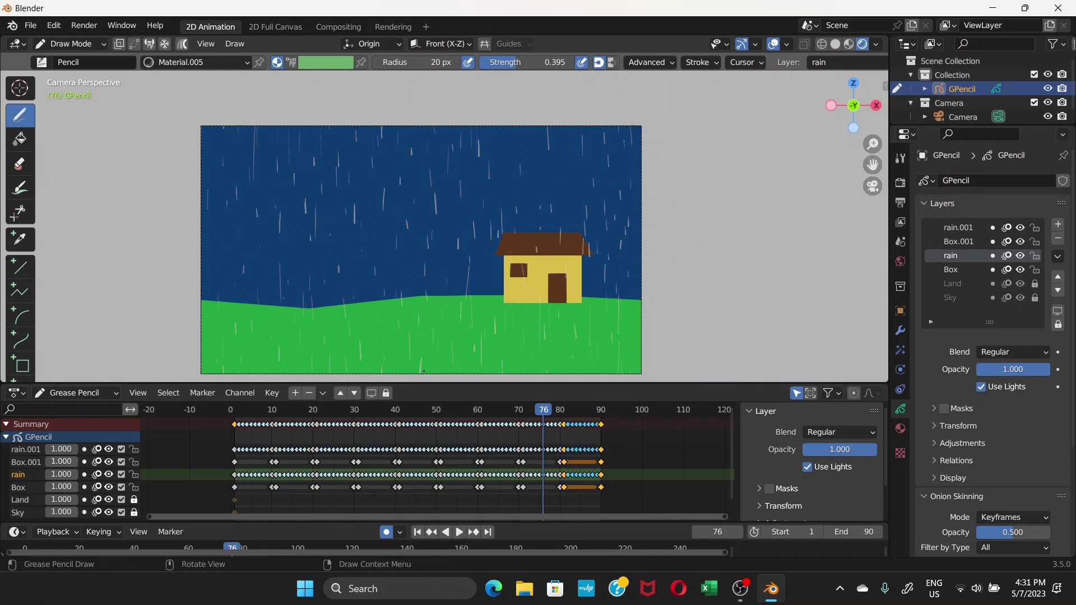
key("space")
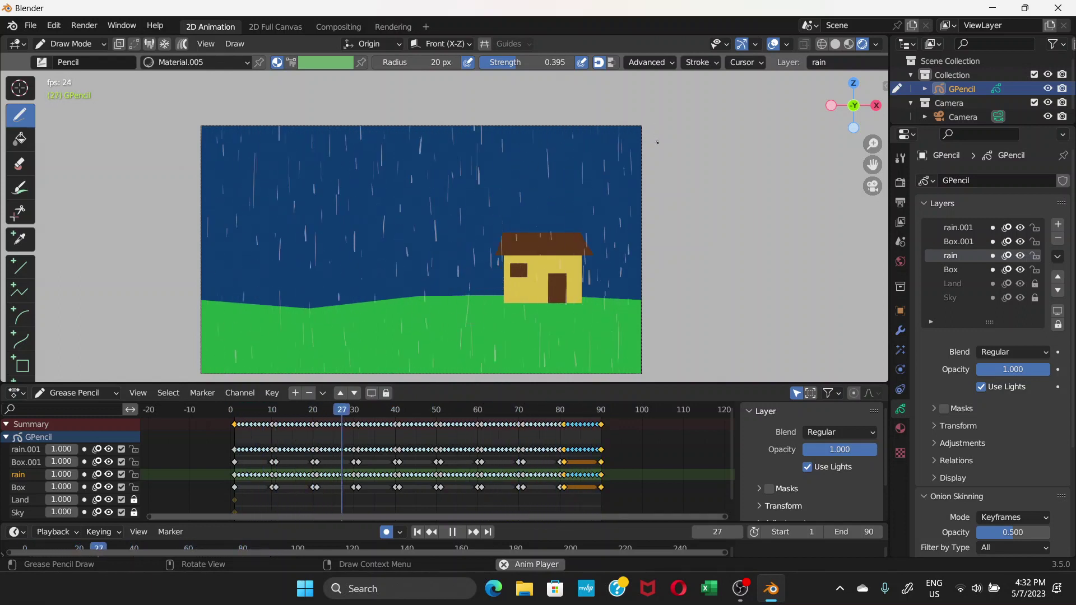
key("space")
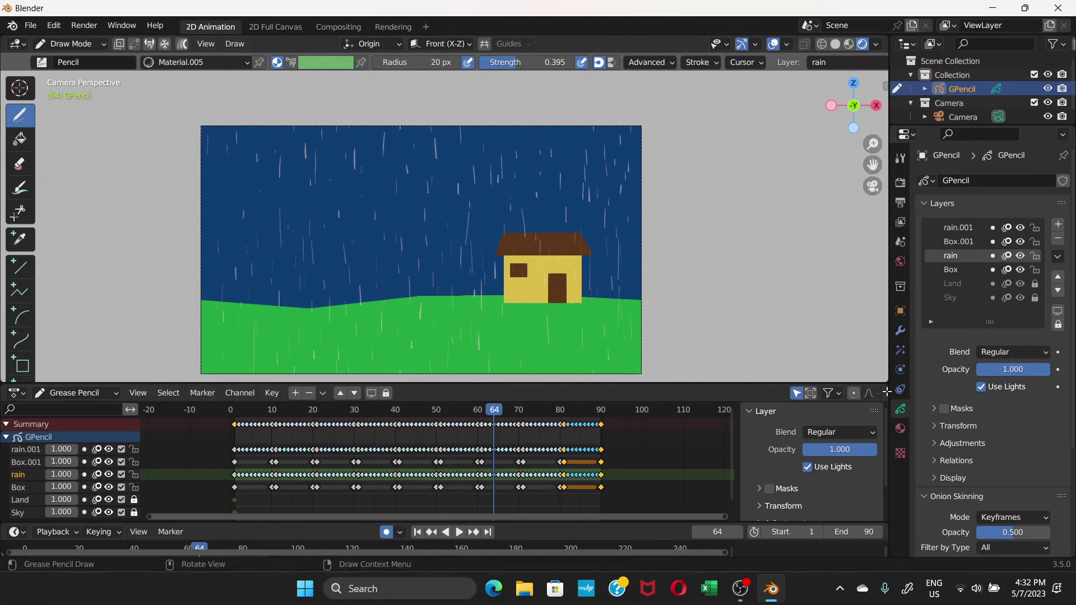
Switch to Object Mode, select the Camera and set its viewport display passepartout to 0.711
left_click(957, 116)
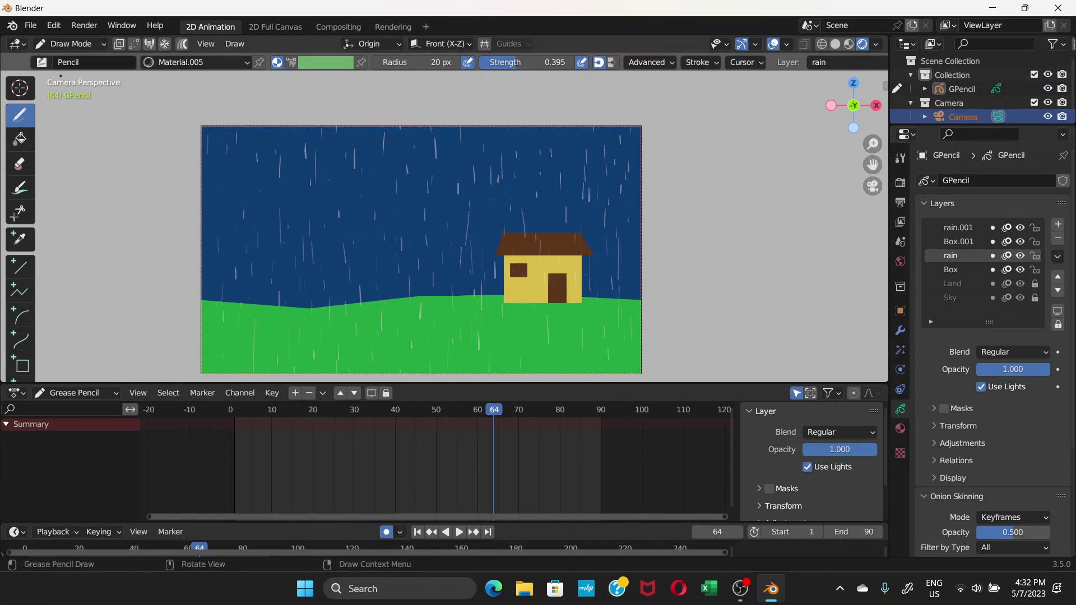
left_click(96, 46)
left_click(70, 56)
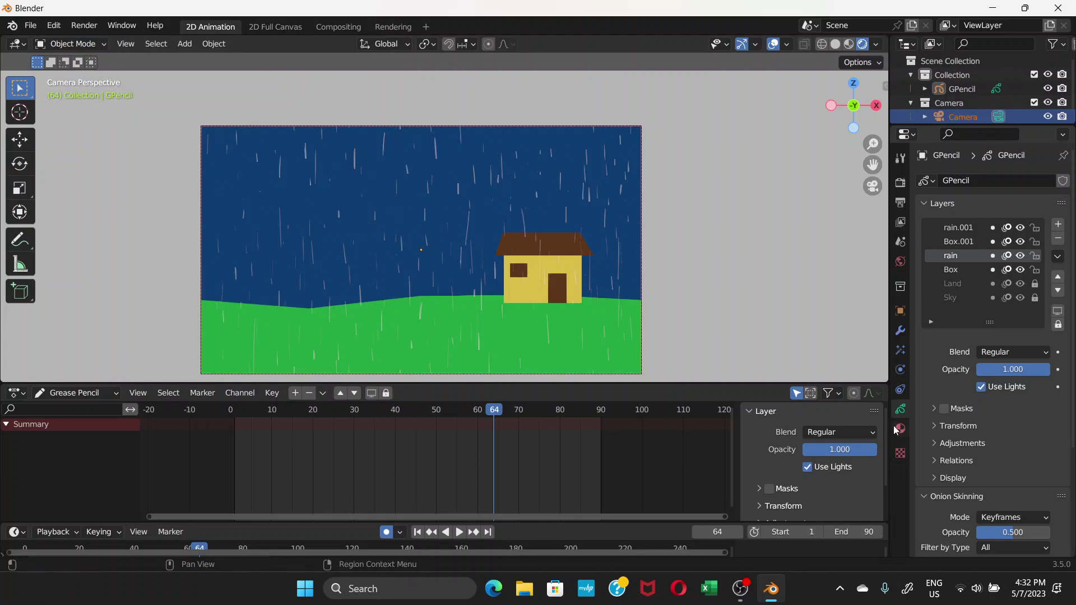
left_click(962, 117)
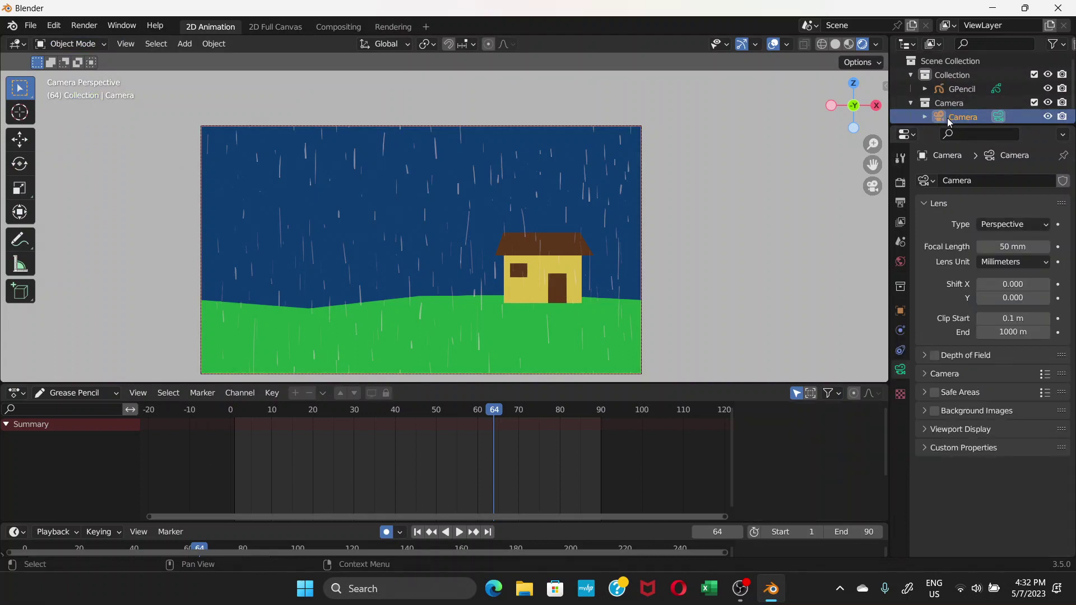
left_click(929, 429)
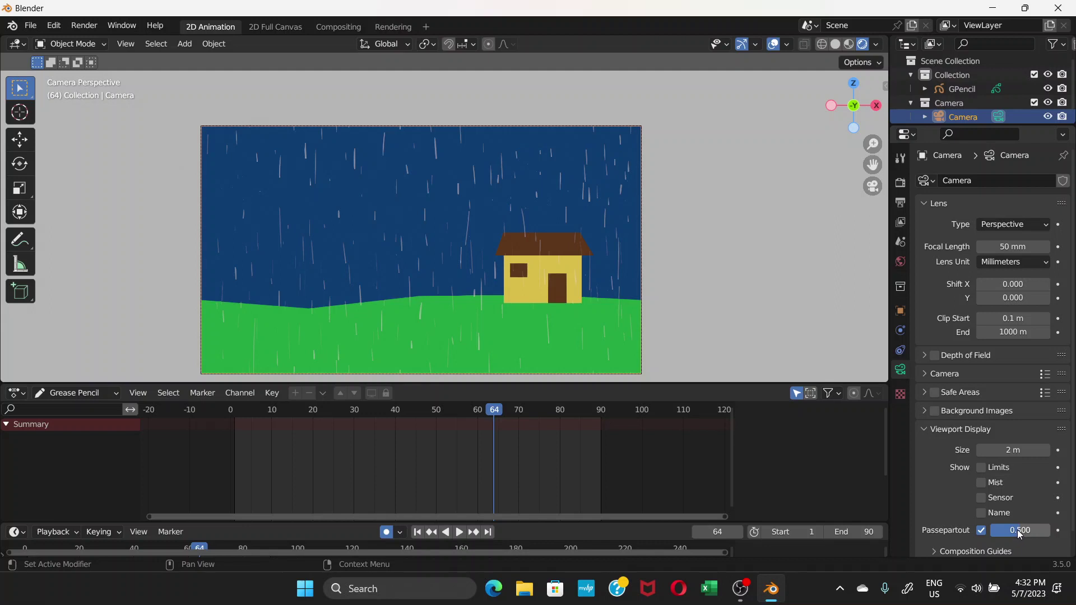
left_click_drag(1019, 531, 1034, 530)
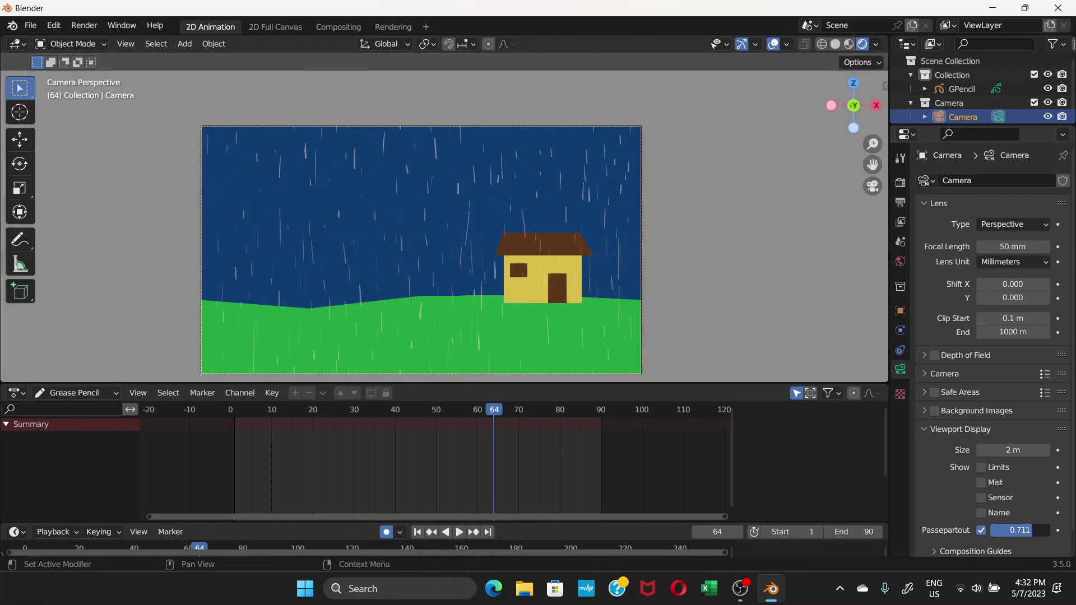
scroll(671, 279, "down", 4)
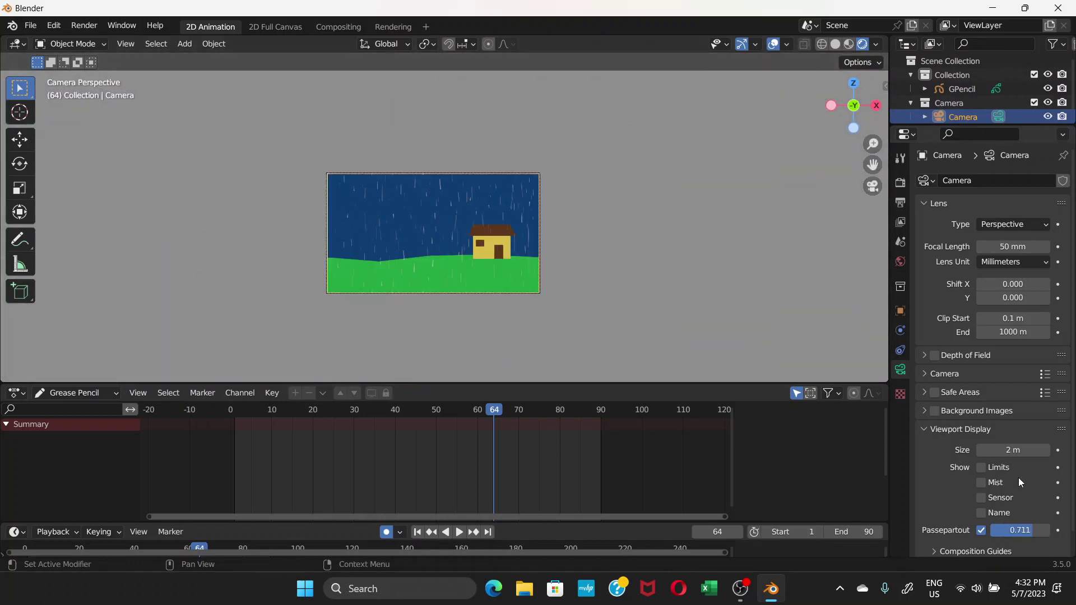
Set the camera's passepartout opacity to 0.344 in its viewport display settings
mouse_move(1023, 530)
left_mouse_down()
mouse_move(1005, 530)
mouse_move(1047, 530)
mouse_move(1037, 530)
left_mouse_up()
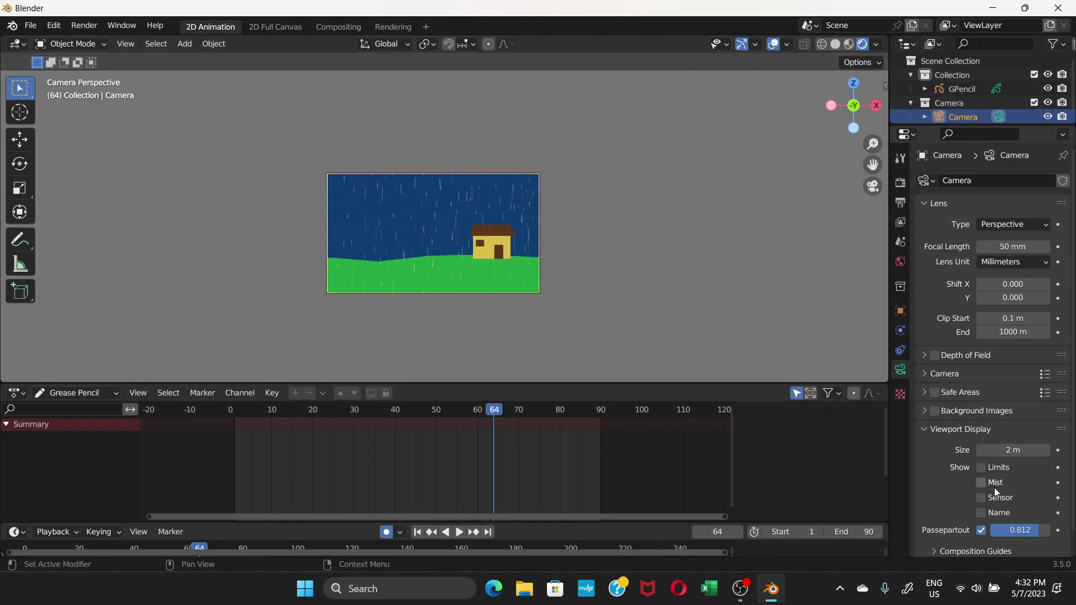
mouse_move(1026, 532)
left_mouse_down()
mouse_move(992, 532)
mouse_move(1037, 532)
mouse_move(1014, 532)
left_mouse_up()
scroll(490, 245, "down", 1)
scroll(489, 246, "up", 2)
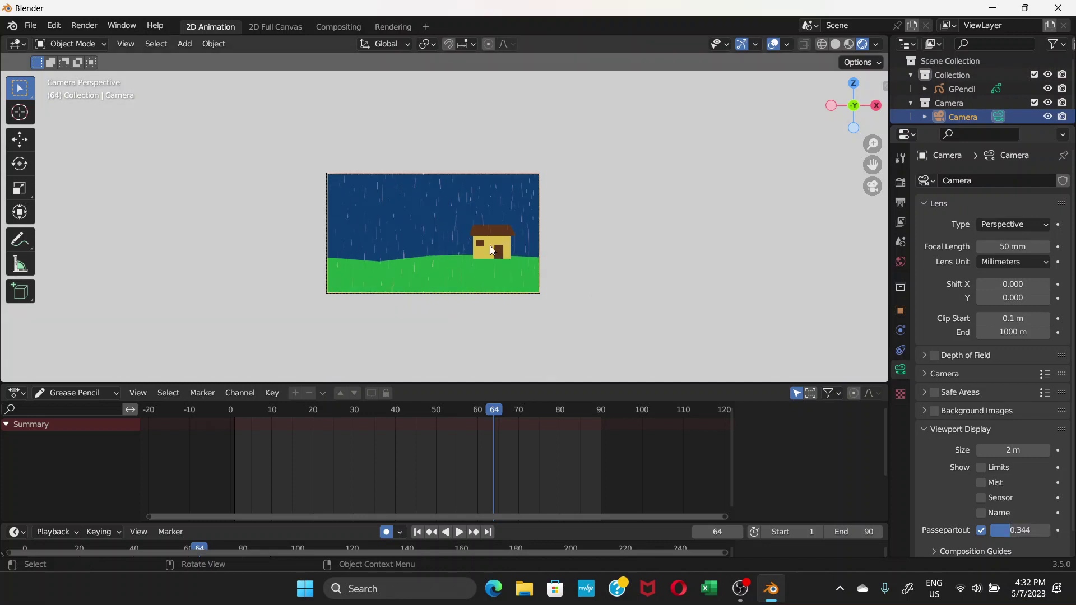
scroll(489, 246, "up", 3)
scroll(495, 227, "down", 1)
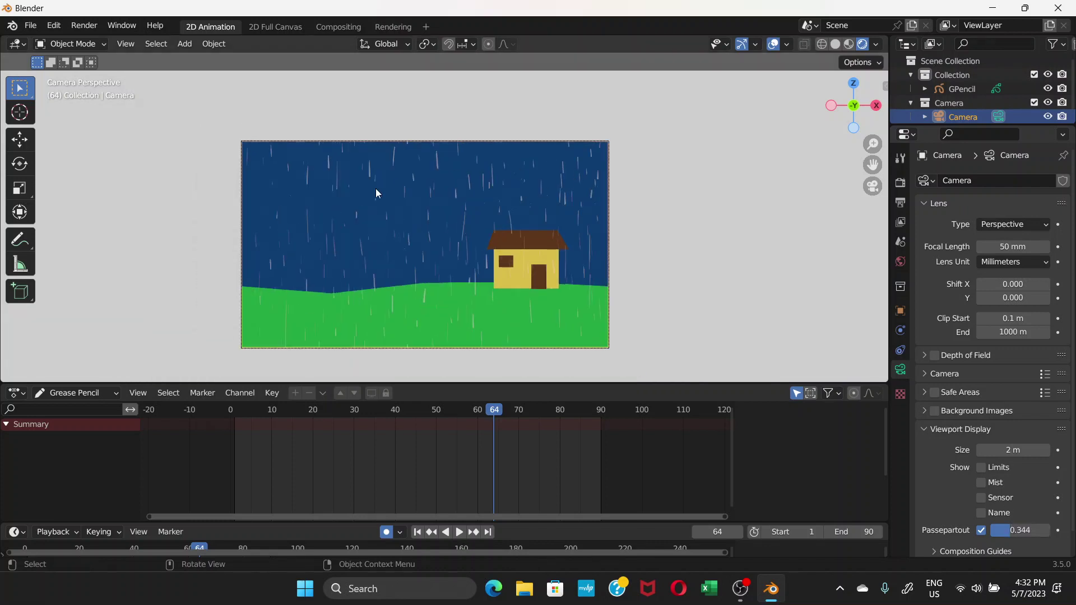
left_click(119, 45)
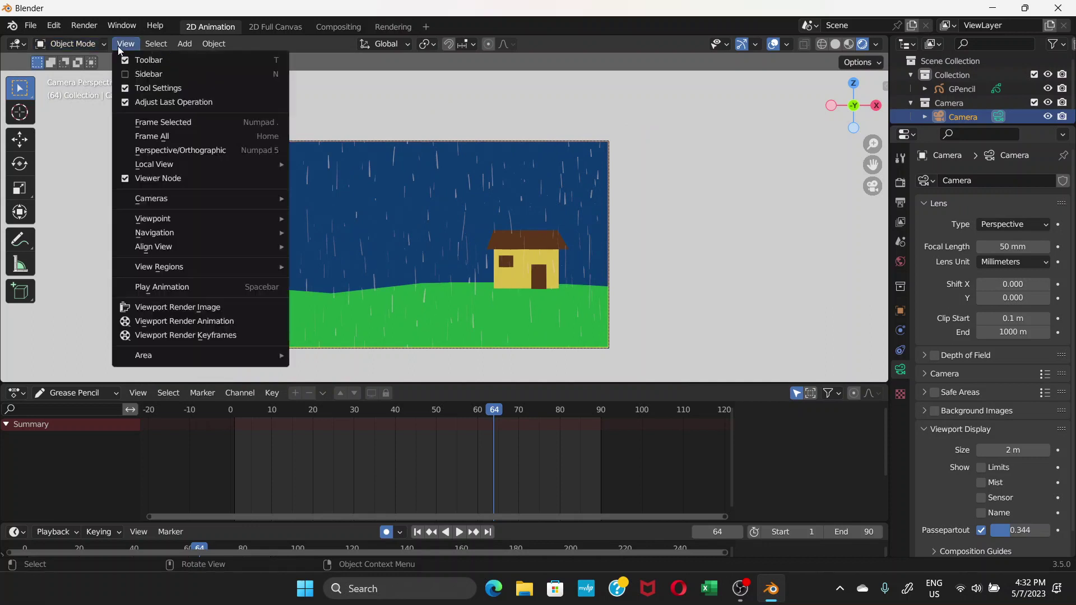
left_click(1023, 536)
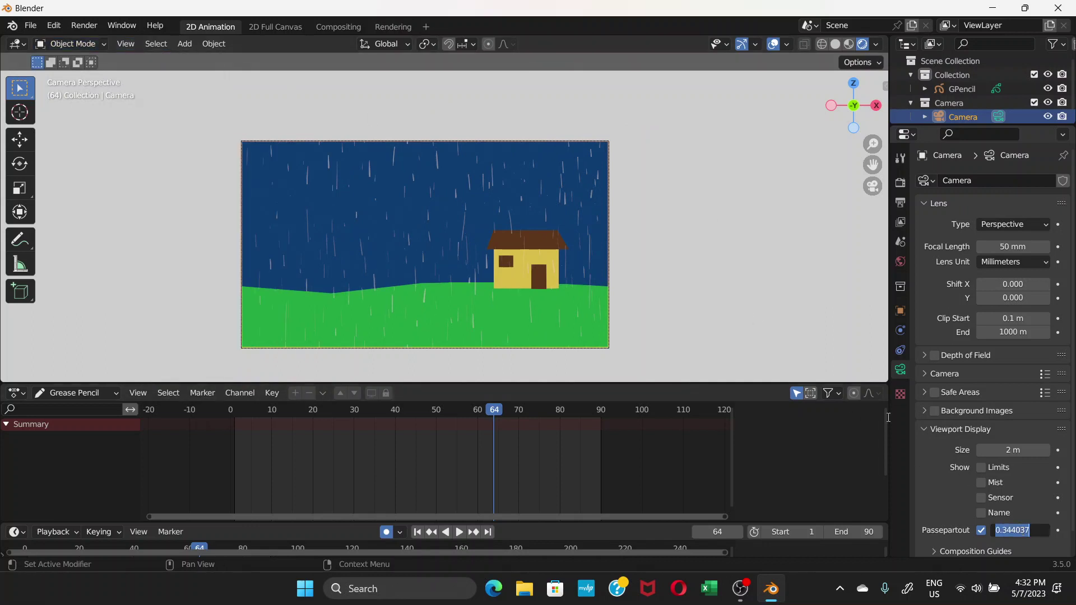
left_click(101, 44)
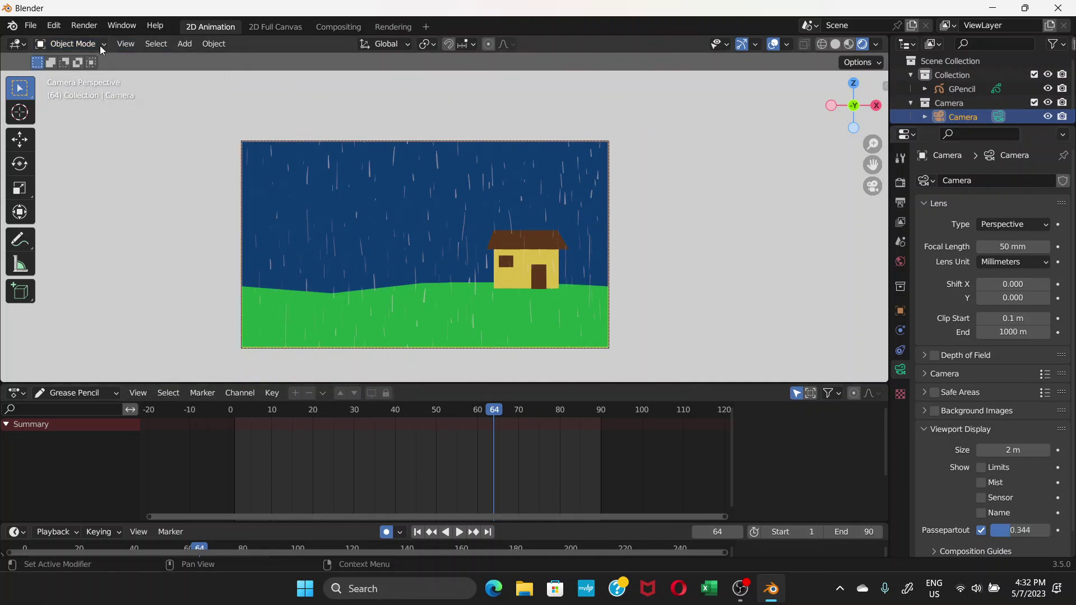
left_click(100, 44)
left_click(99, 58)
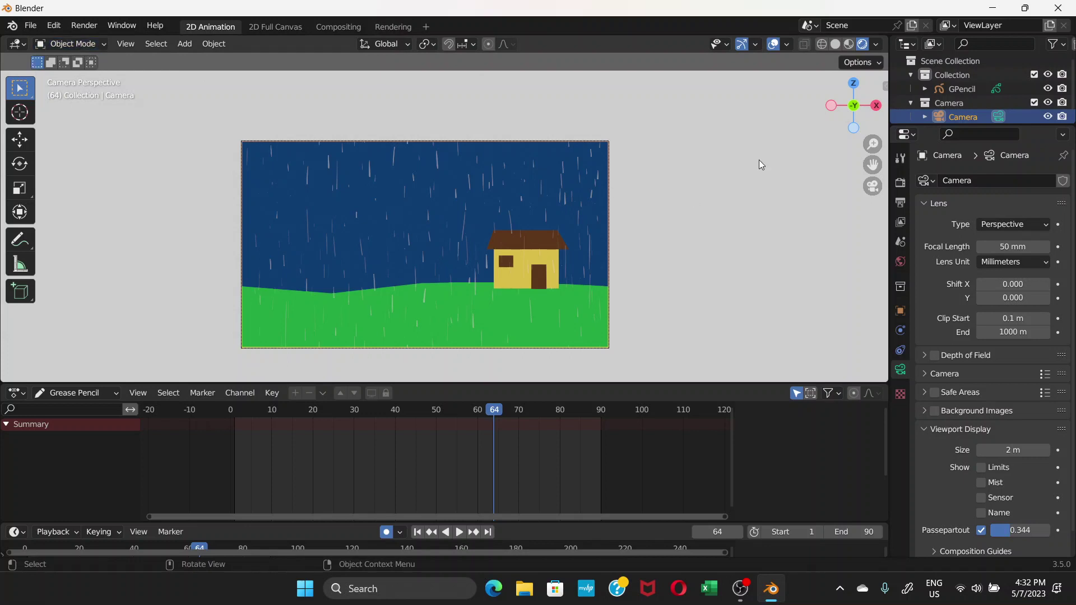
Set the GPencil object's onion skinning opacity to 0.634 and move the playhead to frame 48
left_click(966, 85)
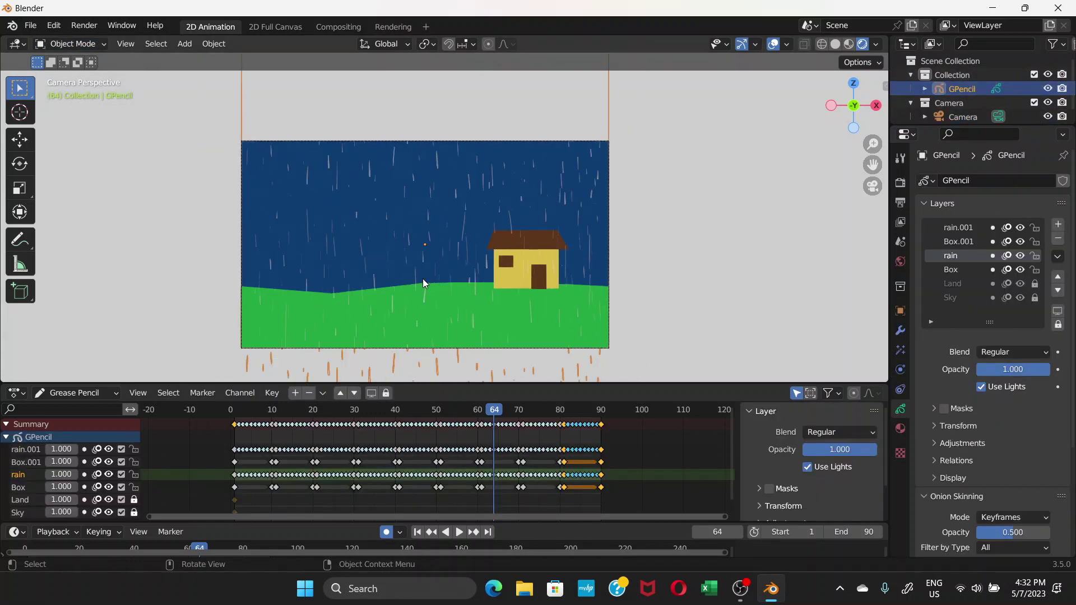
scroll(428, 288, "down", 3)
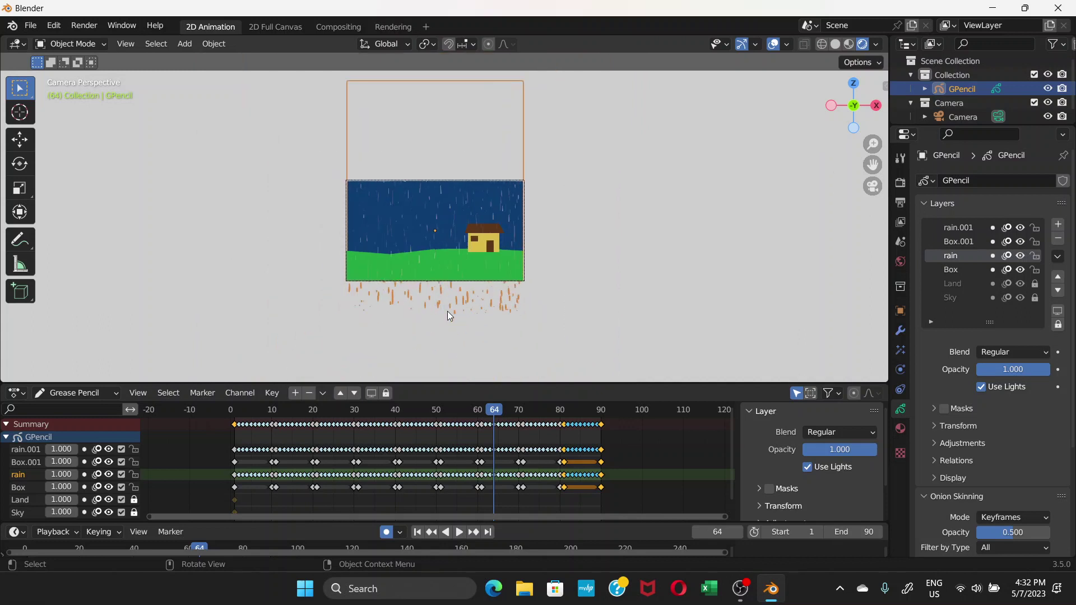
scroll(447, 313, "up", 2)
left_click(626, 291)
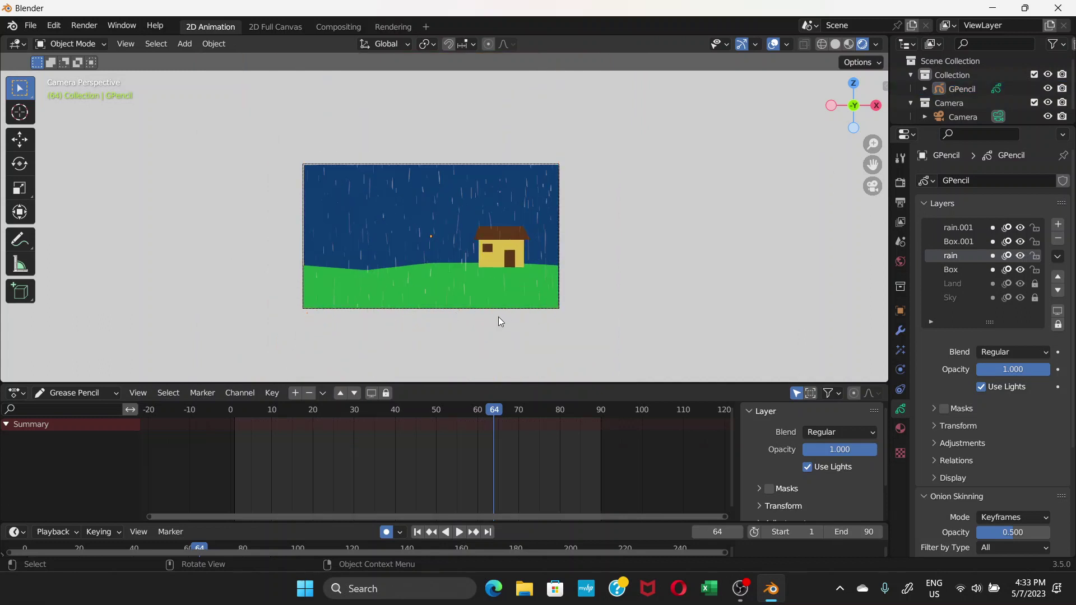
mouse_move(1014, 533)
left_mouse_down()
mouse_move(989, 533)
mouse_move(1041, 532)
mouse_move(1023, 532)
left_mouse_up()
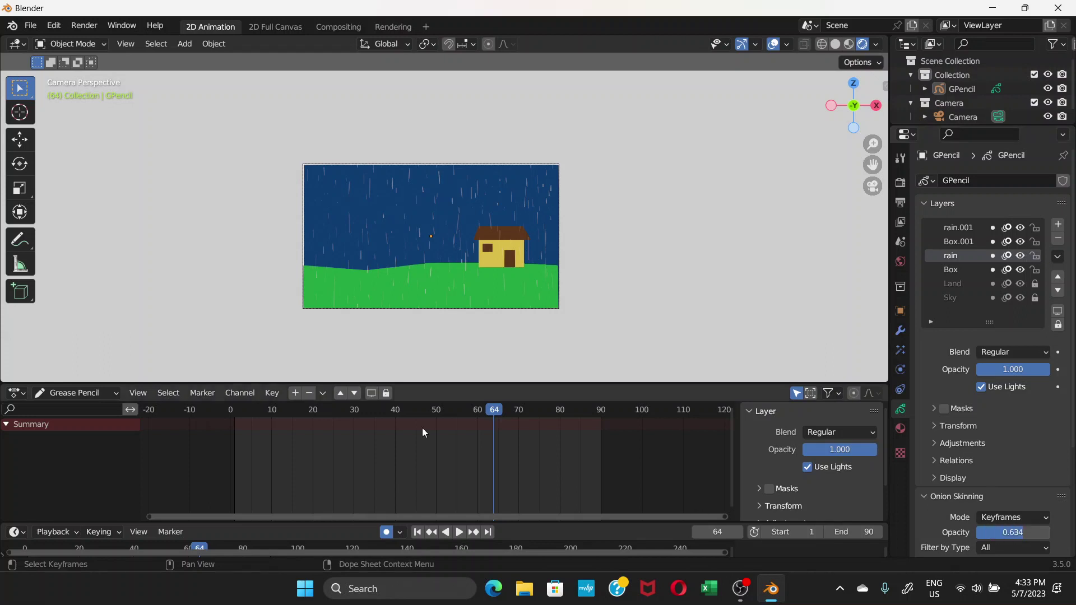
left_click_drag(465, 415, 430, 415)
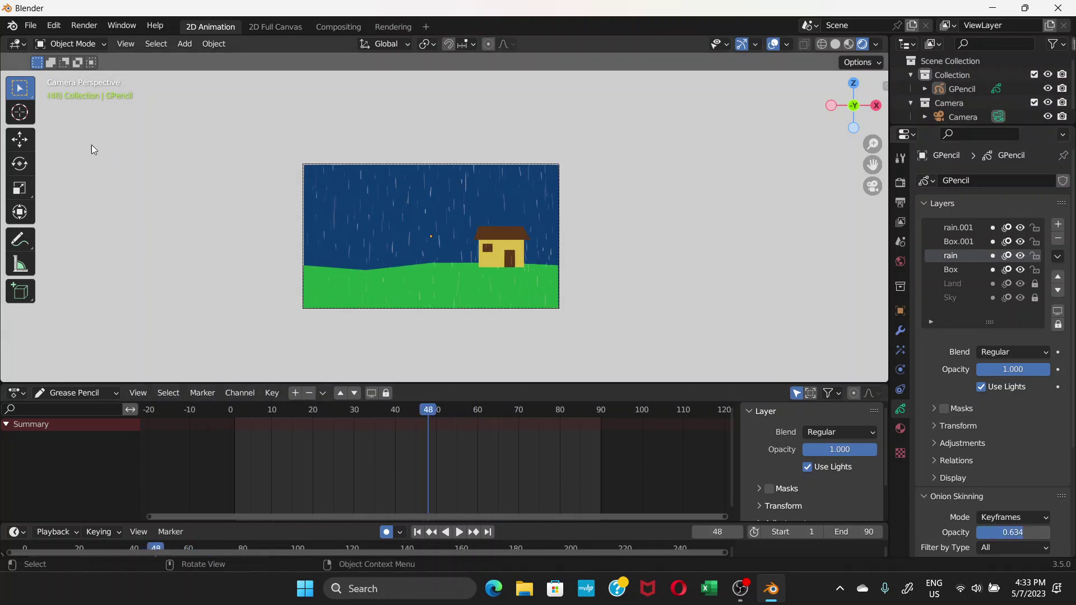
Draw a green Material.001 test stroke in Draw Mode from the sky above the house out past the camera frame's edge
left_click(86, 47)
left_click(78, 104)
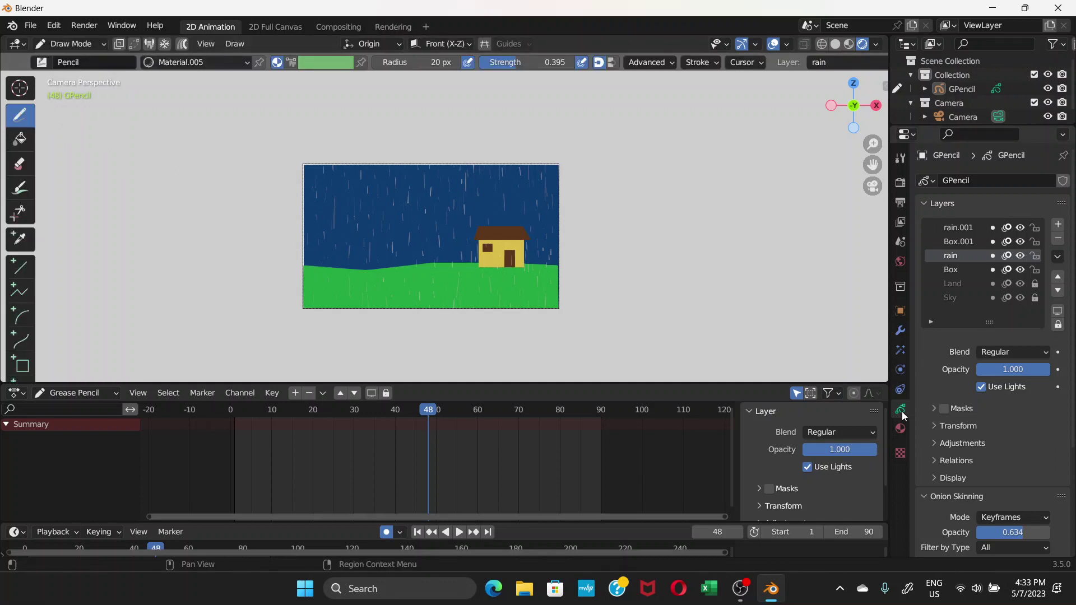
left_click(901, 429)
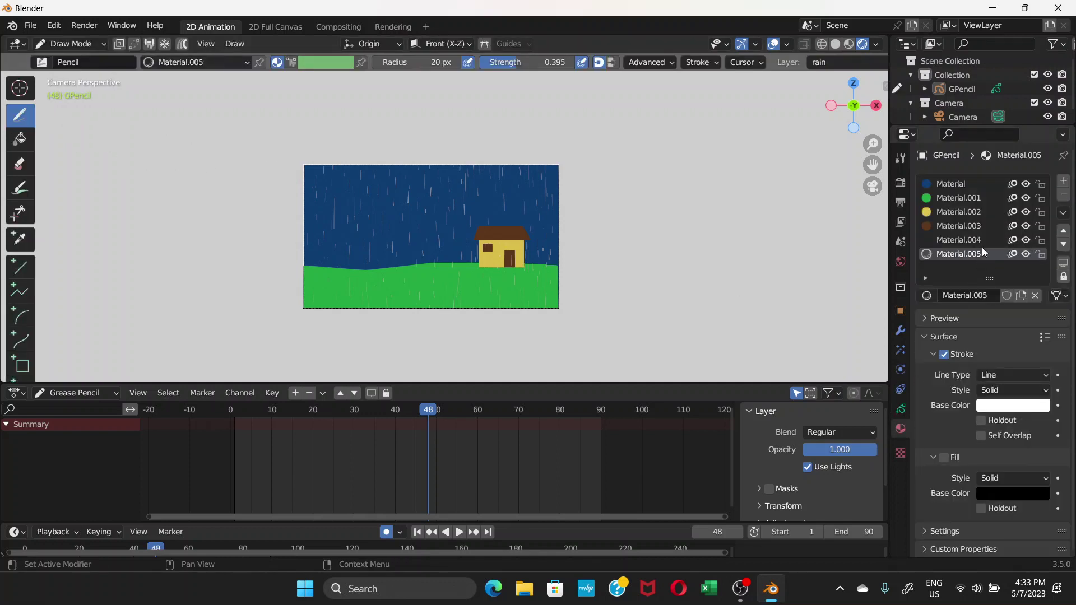
left_click(962, 198)
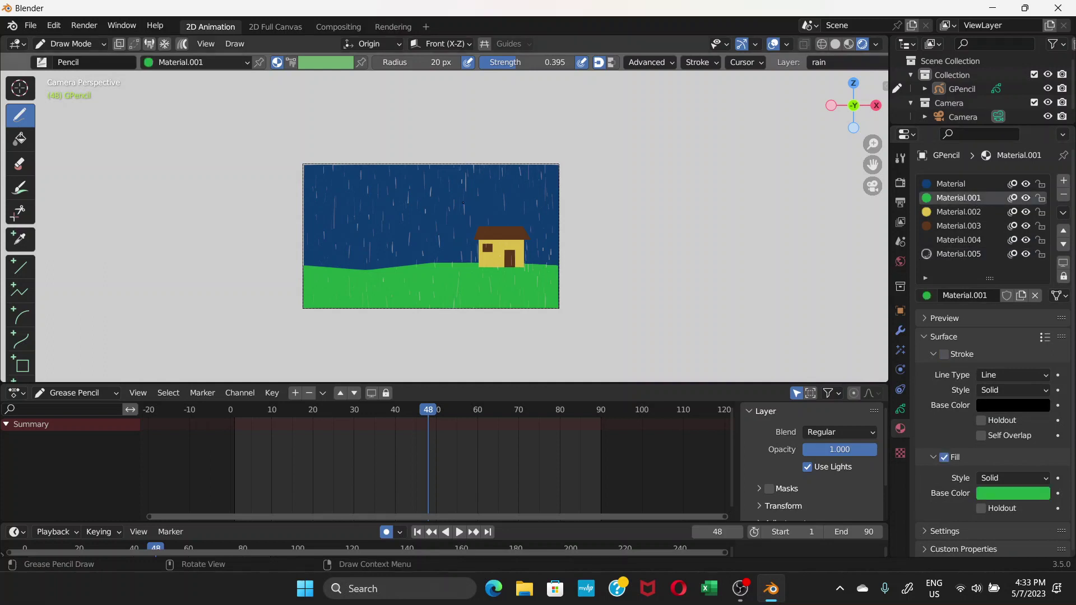
left_click_drag(481, 199, 686, 153)
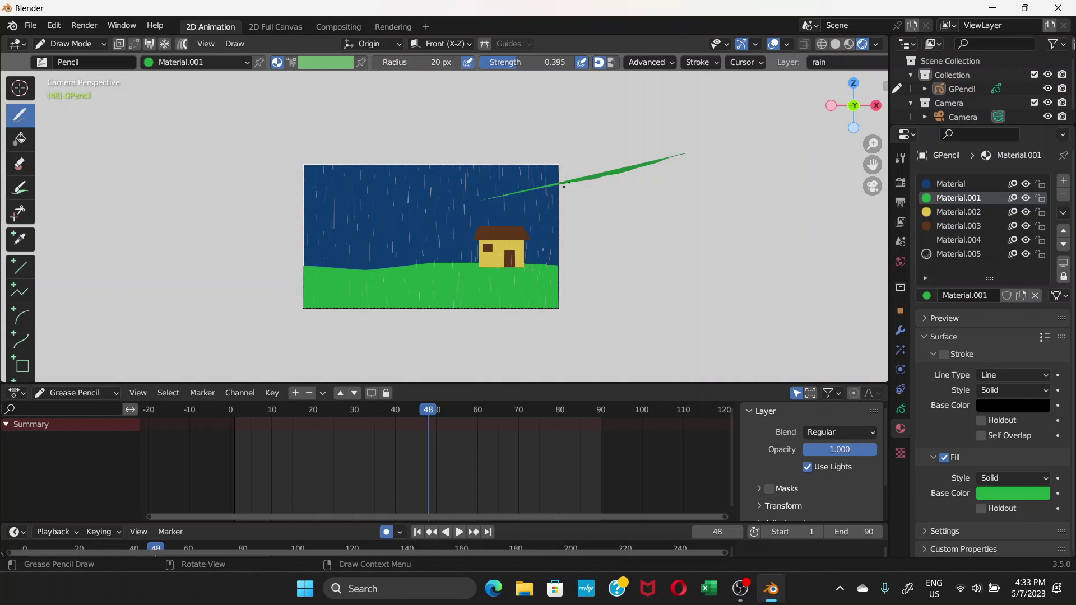
scroll(648, 166, "up", 1)
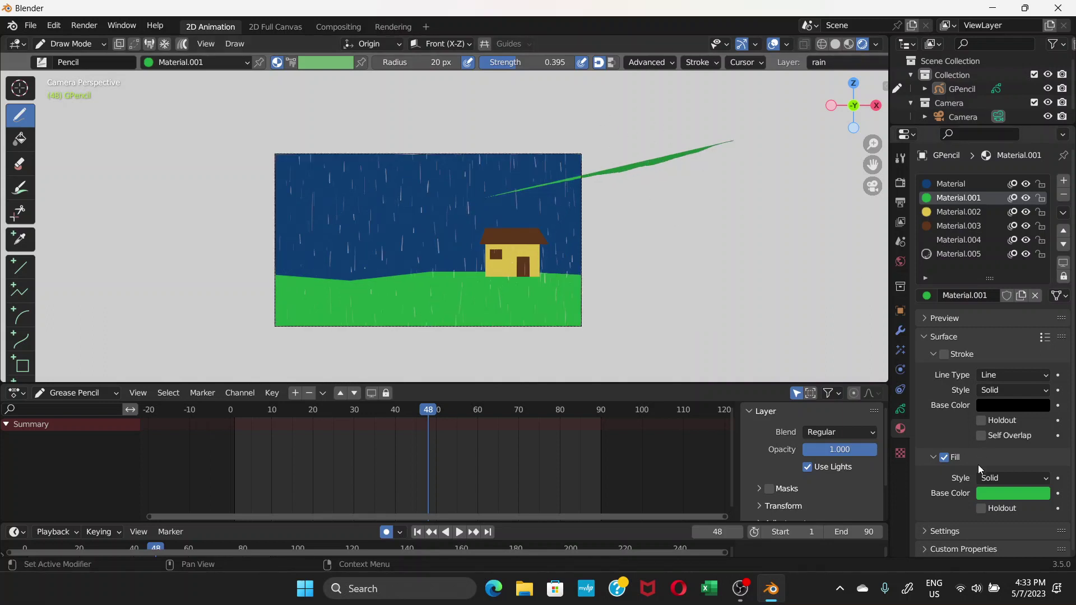
Select the Camera in Object Mode and raise its passepartout to 1.000 to hide everything outside the camera frame
left_click(970, 117)
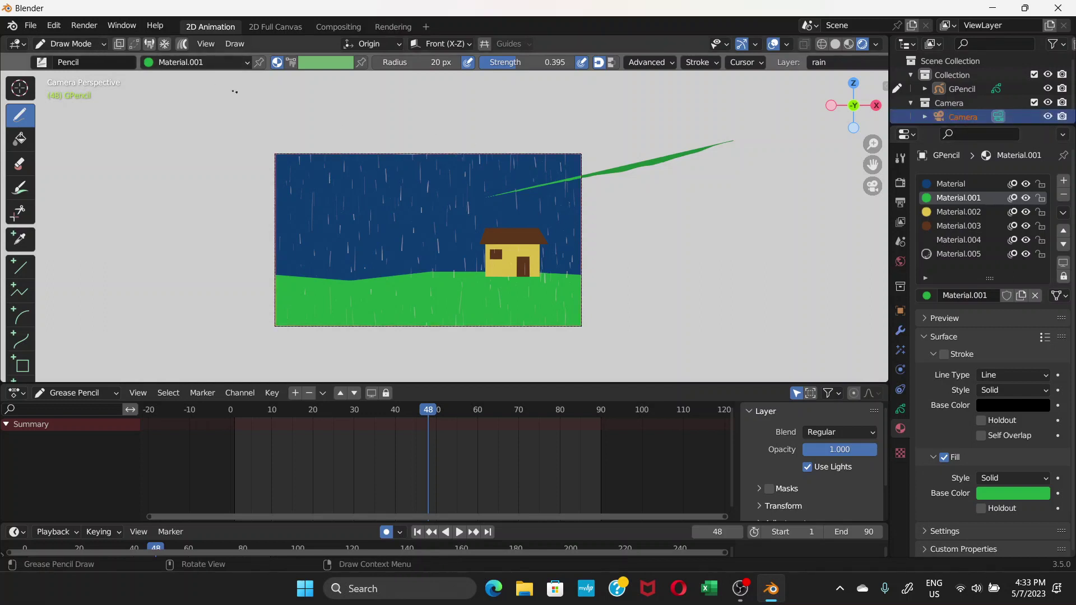
left_click(89, 44)
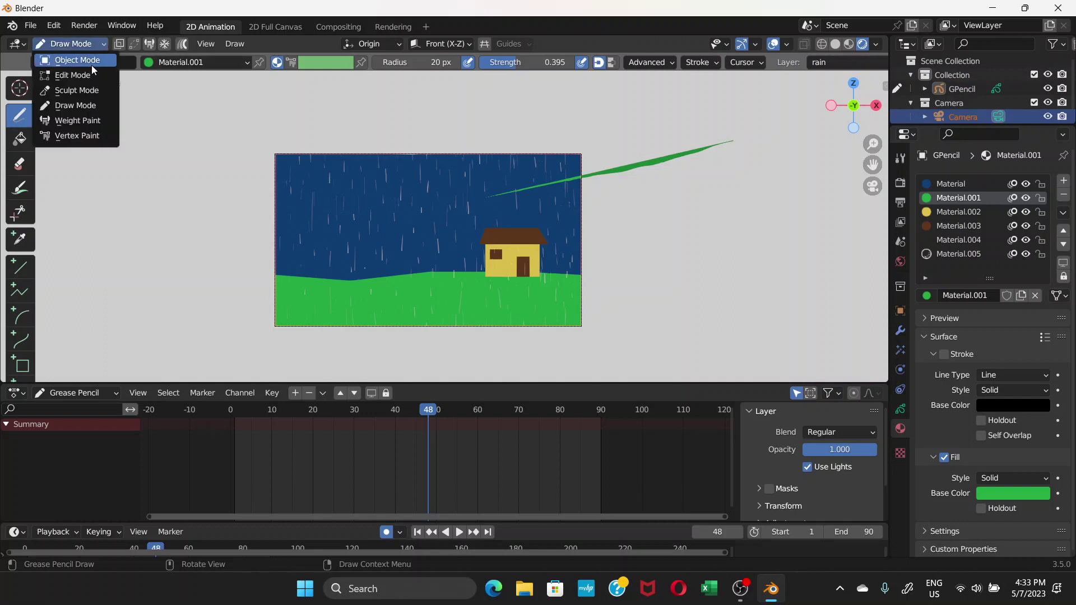
left_click(94, 68)
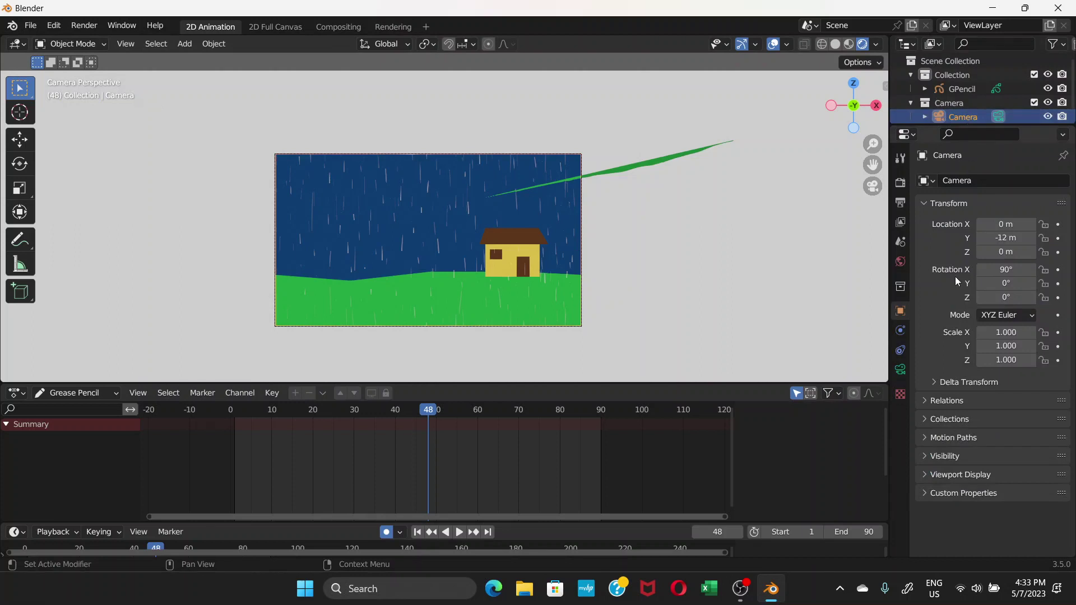
left_click(900, 373)
scroll(1008, 473, "down", 1)
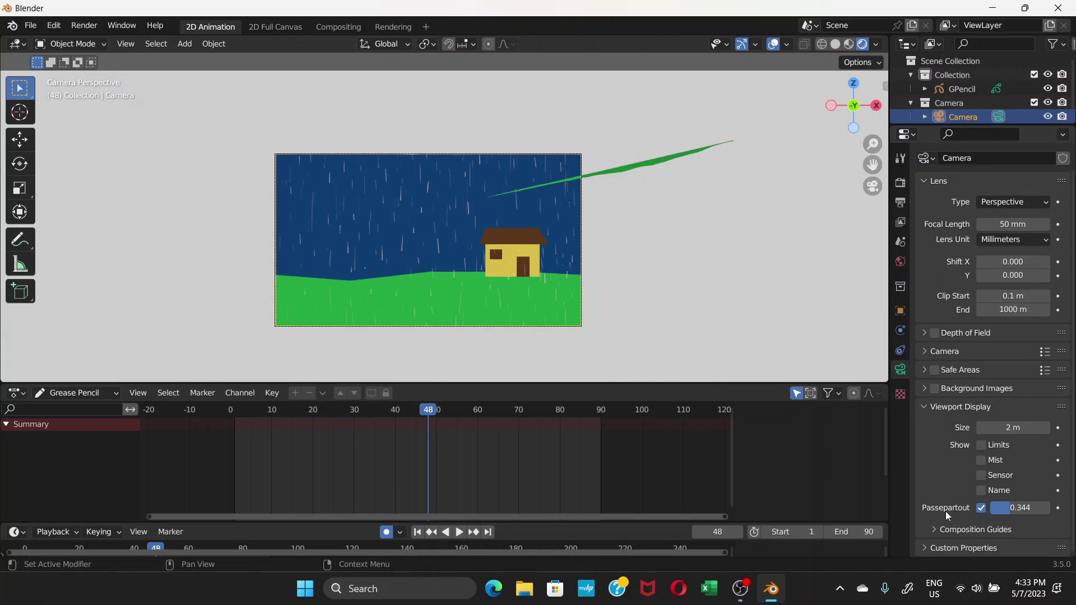
left_click_drag(1012, 507, 1051, 508)
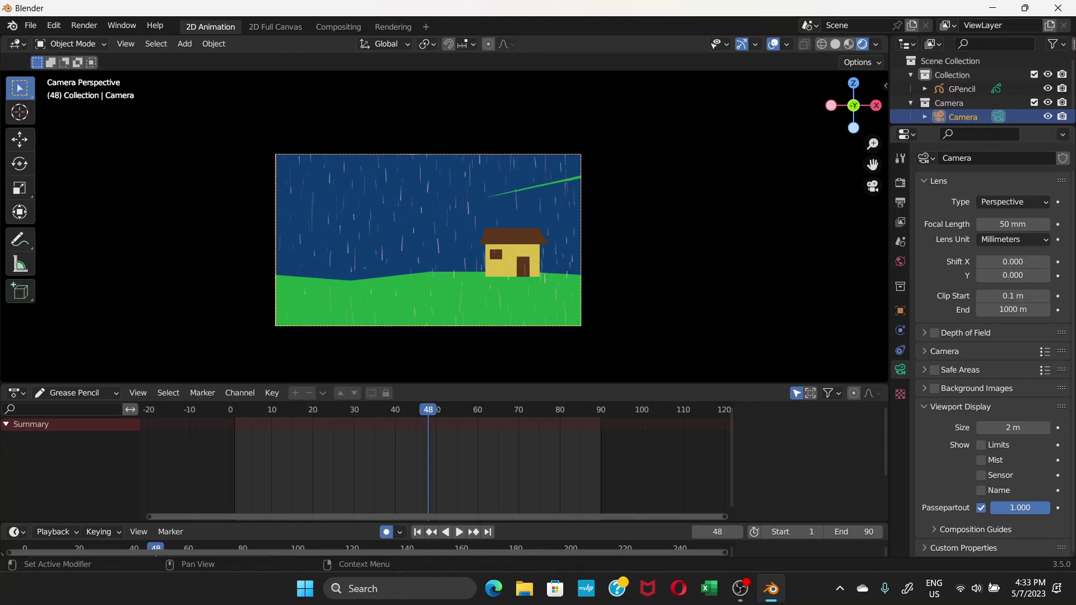
mouse_move(1051, 507)
left_mouse_down()
mouse_move(998, 507)
mouse_move(1049, 508)
left_mouse_up()
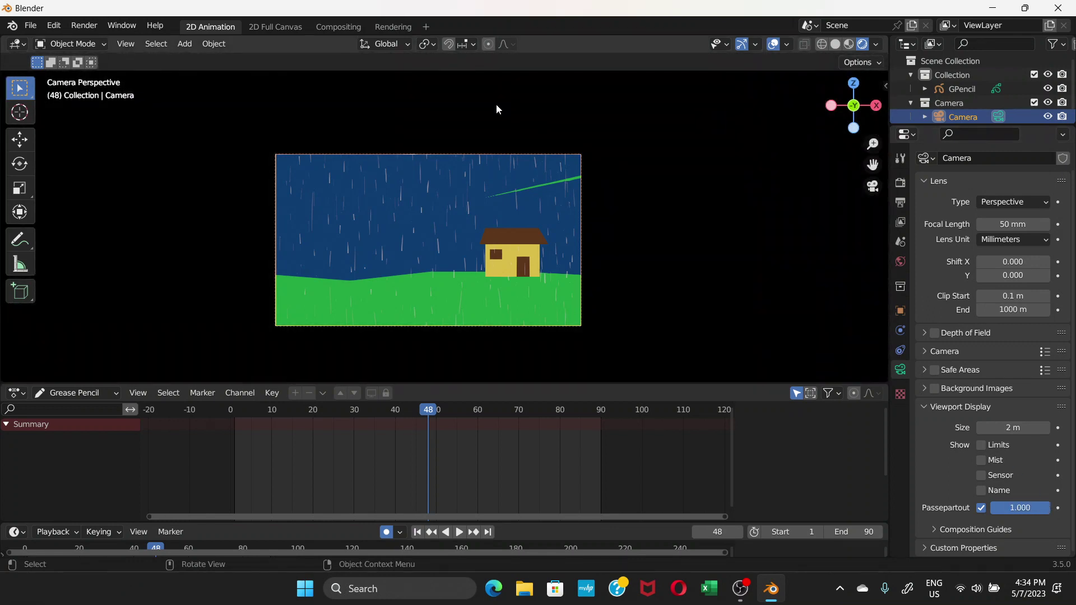
Undo the camera's last passepartout change and the green test stroke on the GPencil drawing
key("ctrl+z")
left_click(525, 193)
key("ctrl+Tab")
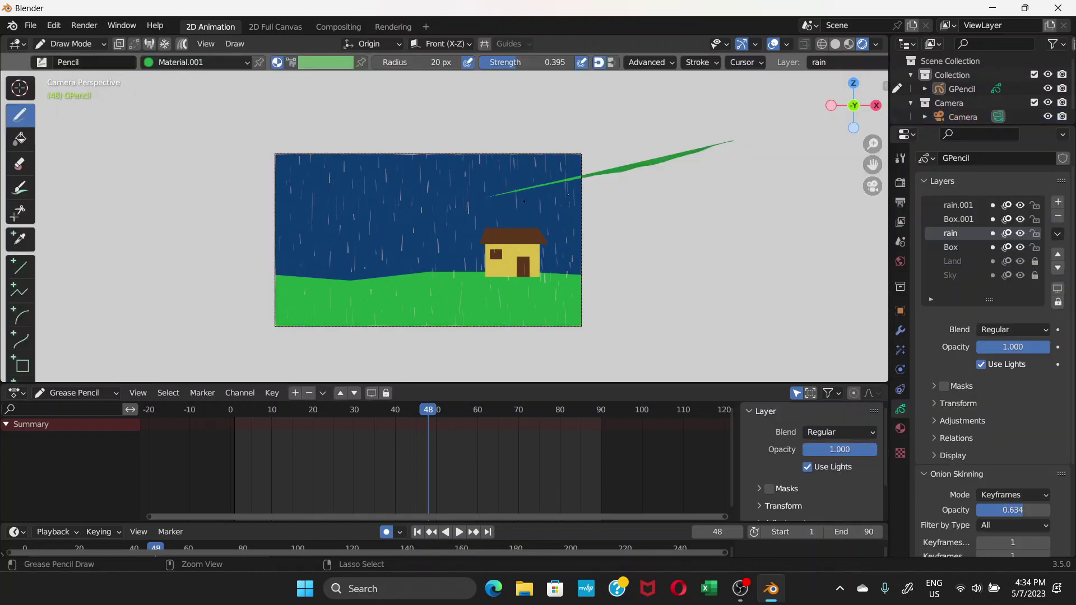
key("ctrl+z")
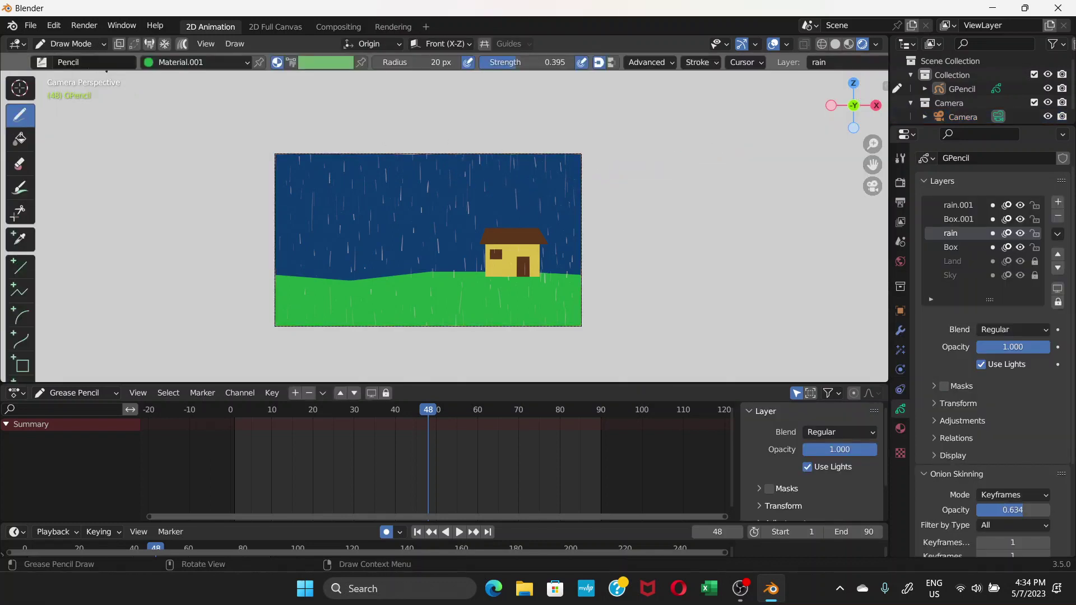
Return to Object Mode, with the camera frame filling an enlarged 3D viewport, and play the rain animation to review it
left_click(99, 46)
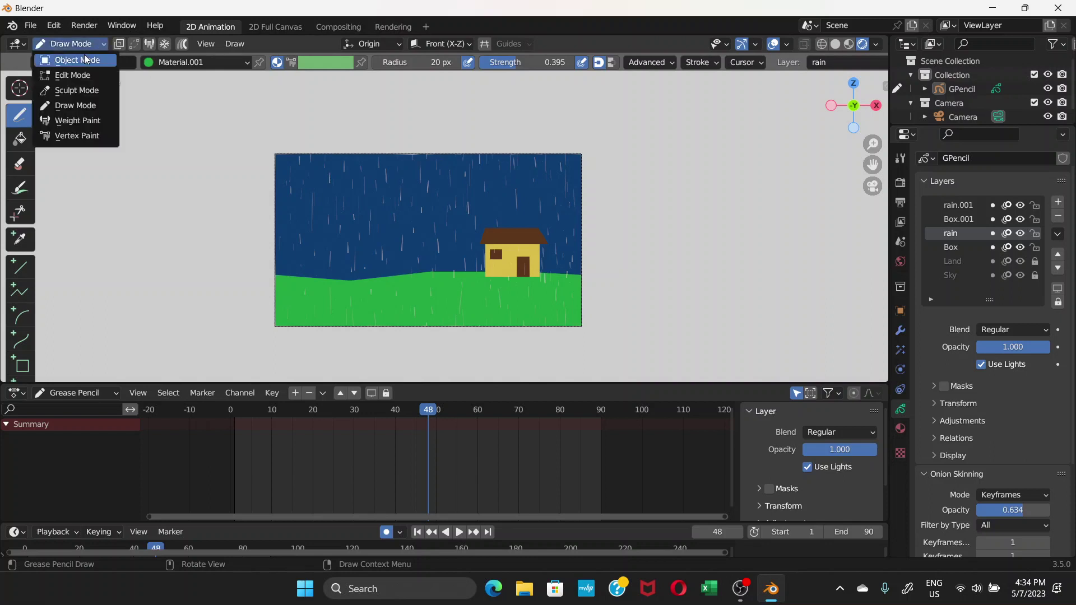
left_click(68, 61)
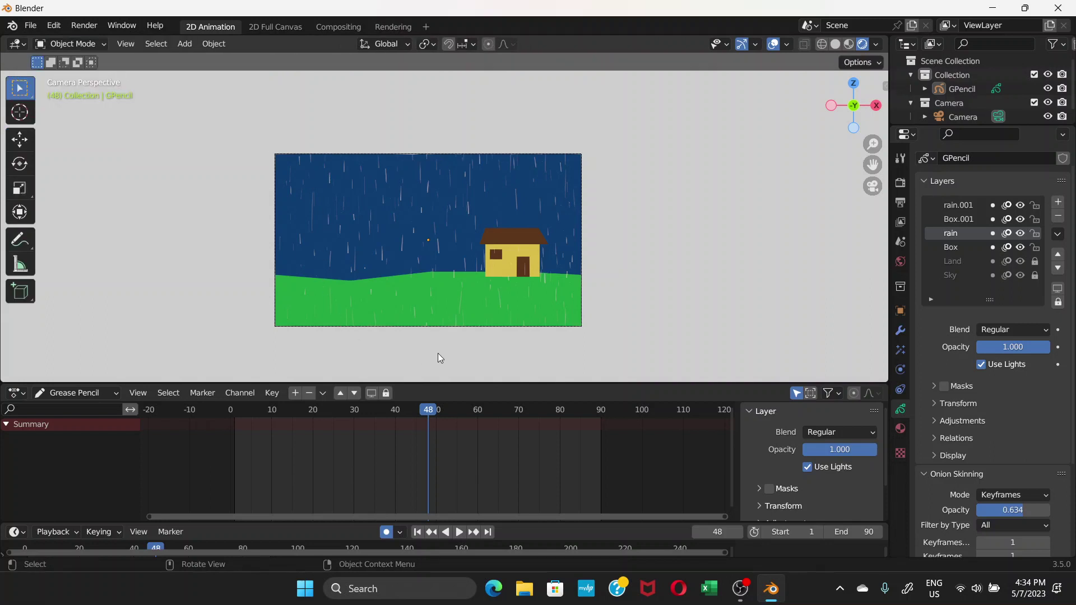
scroll(477, 250, "up", 3)
left_click_drag(490, 384, 490, 478)
scroll(488, 370, "up", 1)
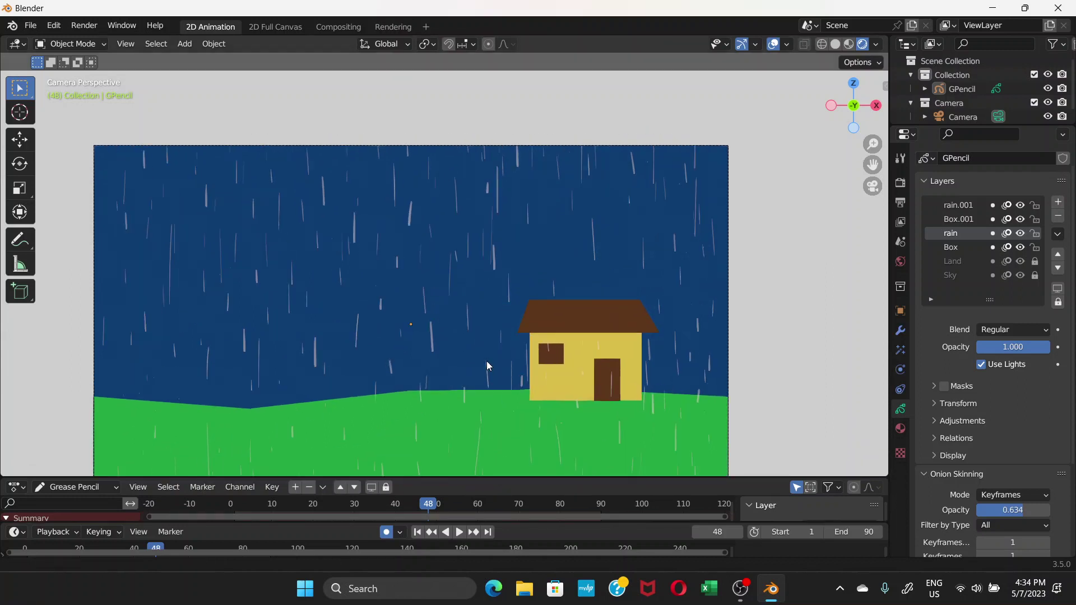
middle_click_drag(462, 307, 471, 245, "shift")
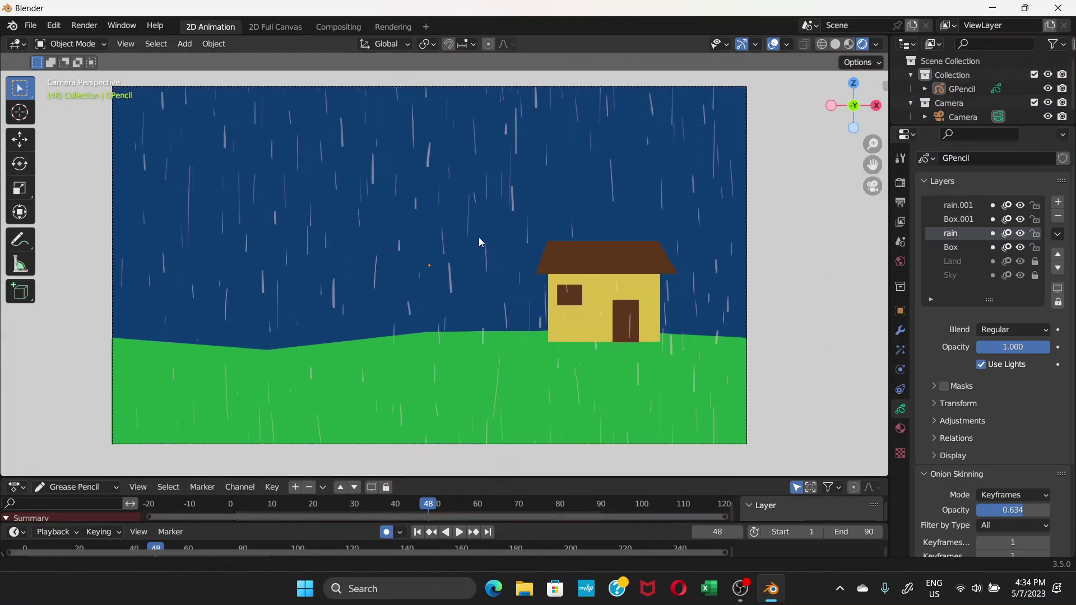
middle_click_drag(587, 348, 627, 352, "shift")
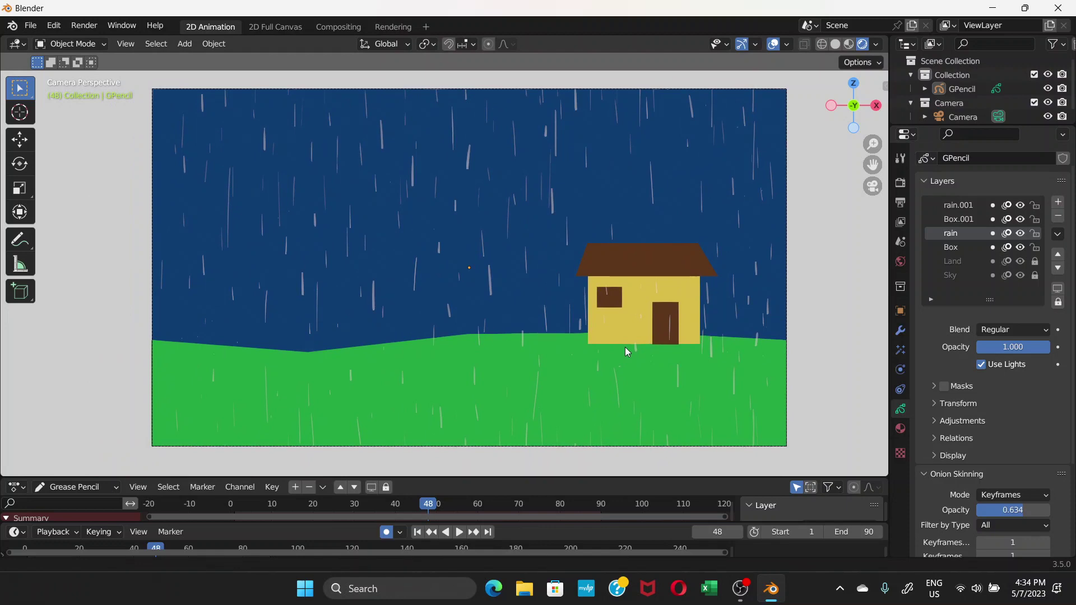
key("space")
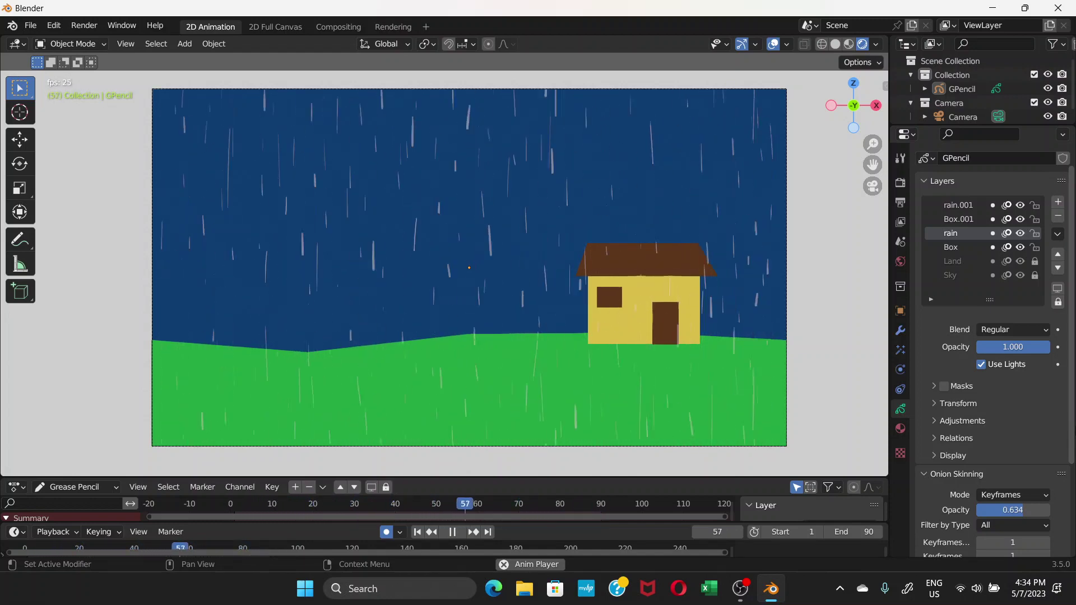
key("space")
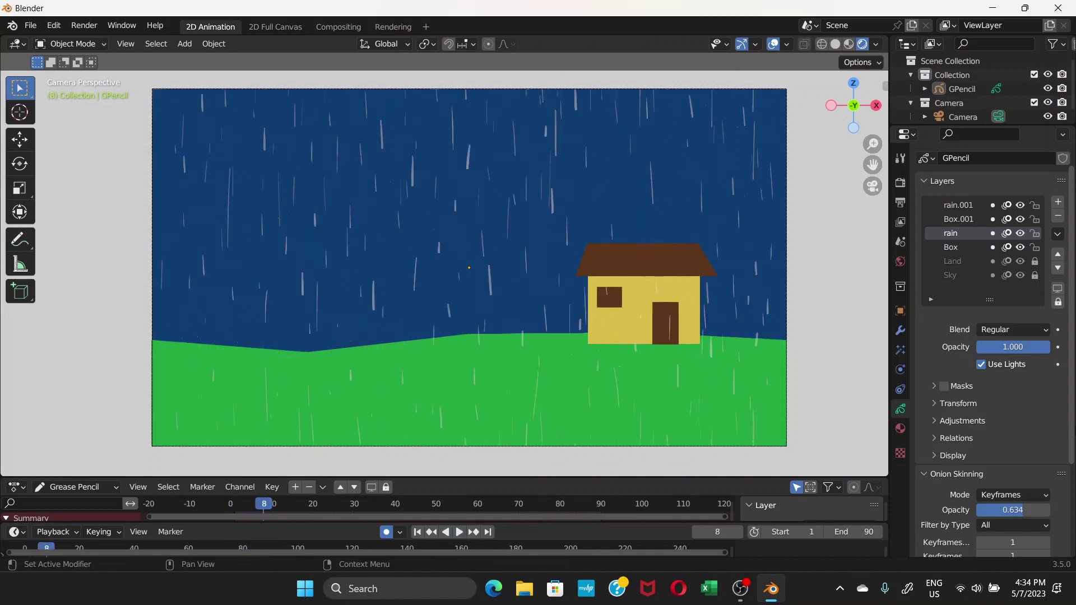